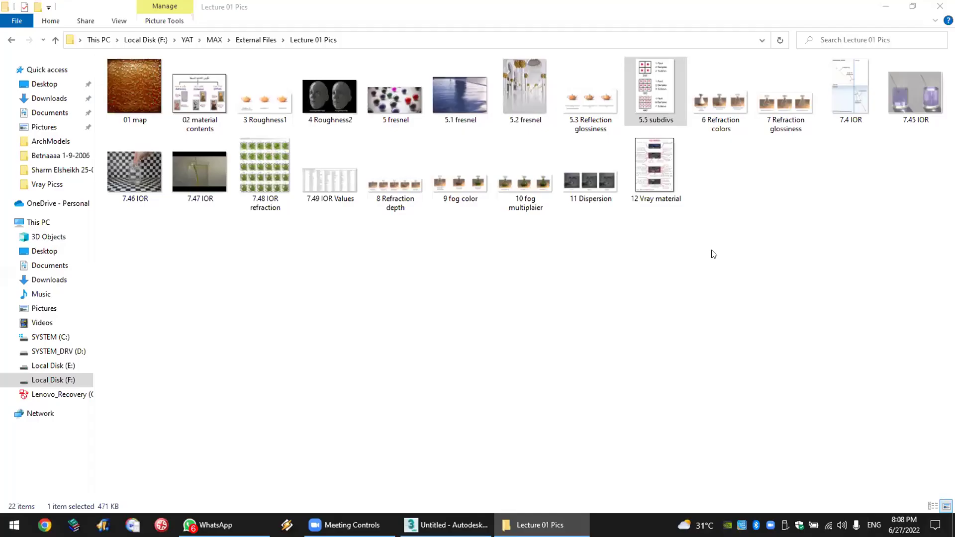
Step: Switch to WhatsApp to look over the red interior render, and return to 3ds Max
click(214, 525)
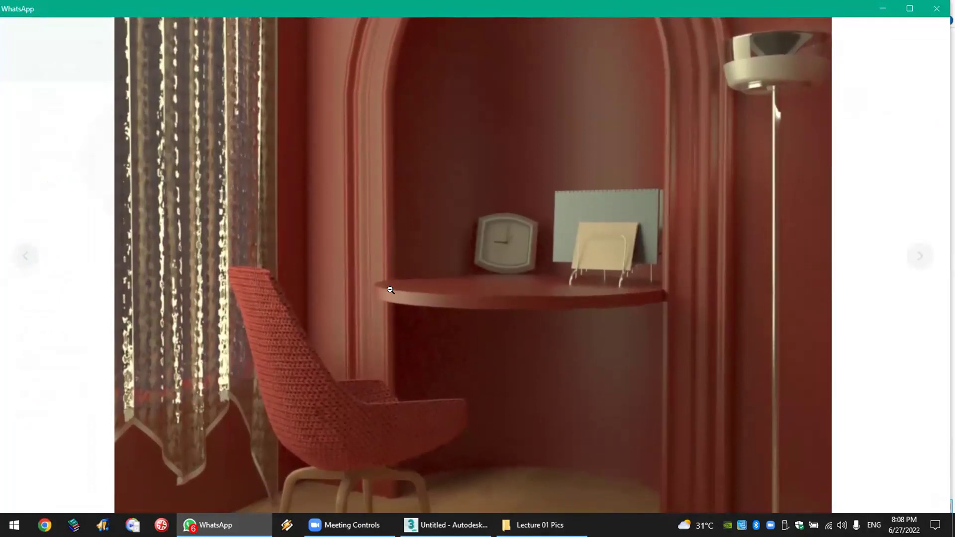
scroll(390, 291, down, 5)
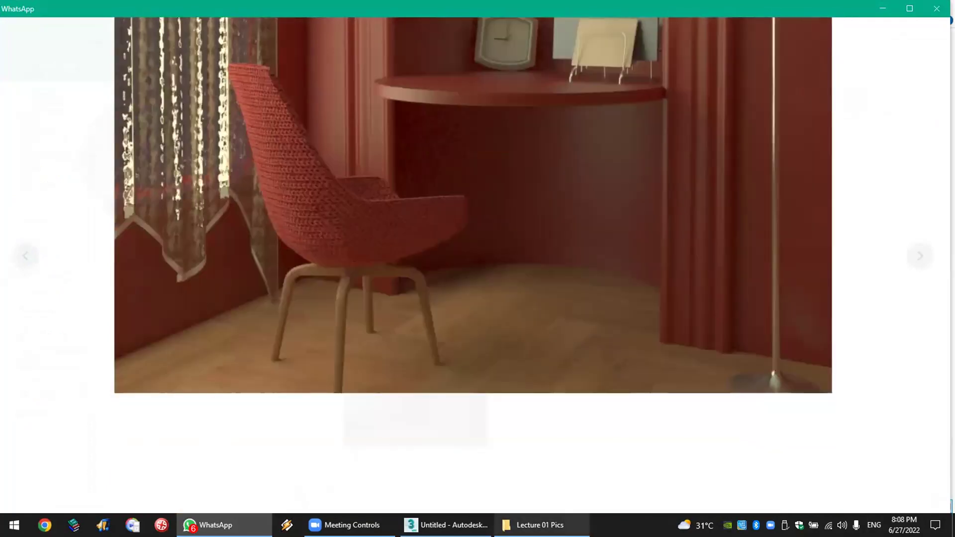
key(alt+Tab)
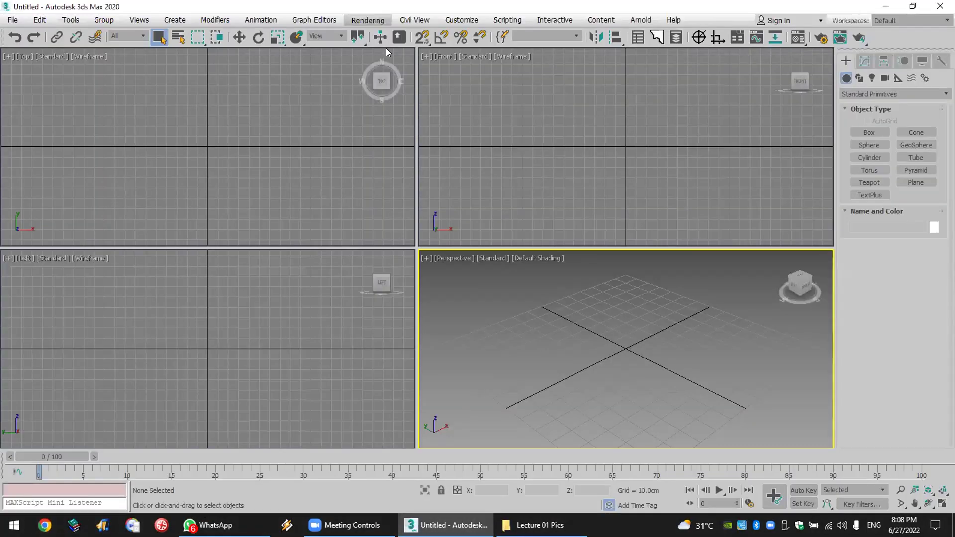
Step: Open the render settings and lock the image aspect ratio for the custom output size
click(380, 21)
click(398, 81)
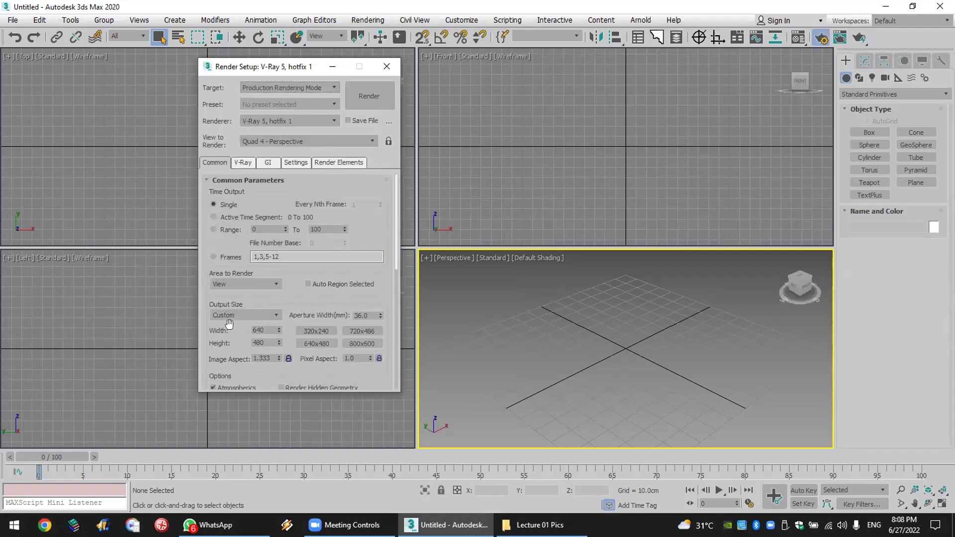
click(259, 343)
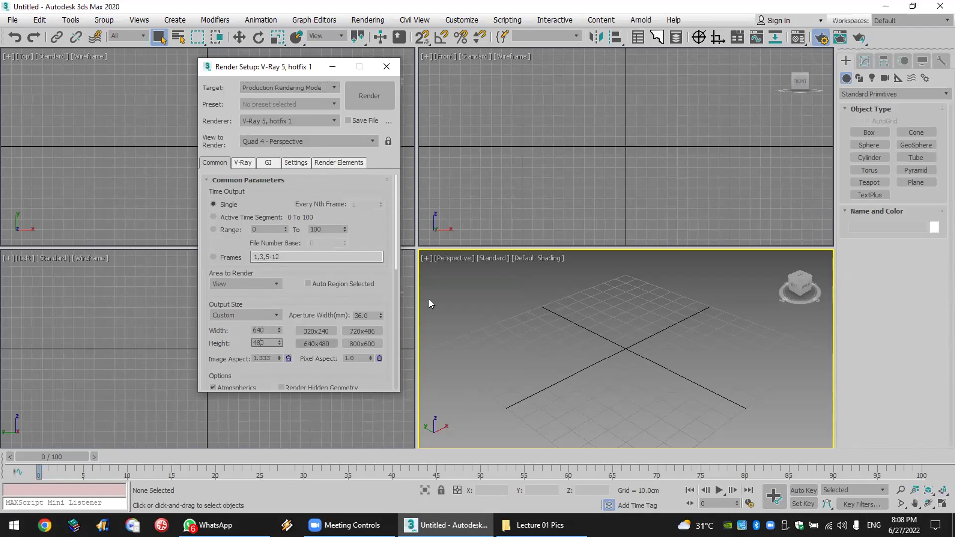
click(287, 357)
key(Return)
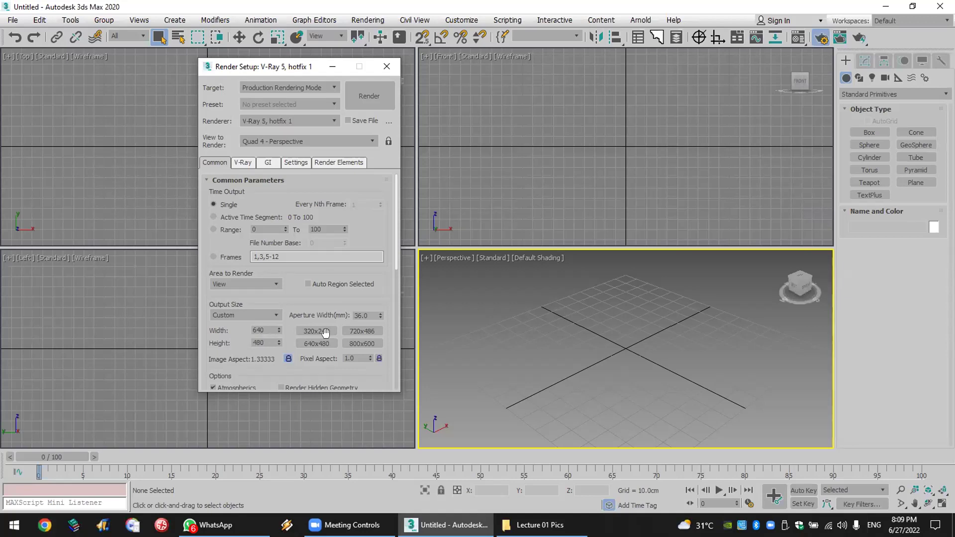
click(260, 341)
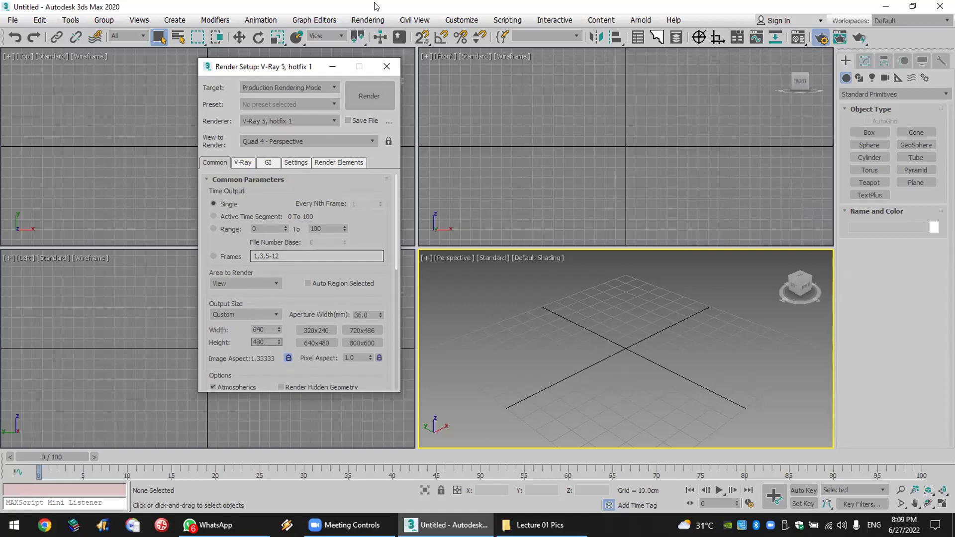
Step: Open the Print Size Assistant, leaving Render Setup closed and the wizard window moved clear over the viewports
click(368, 20)
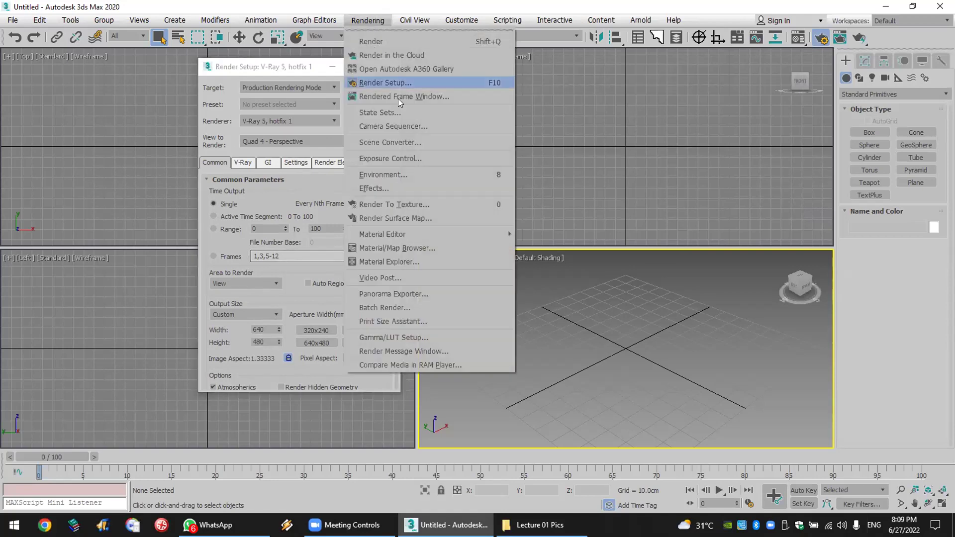
click(444, 321)
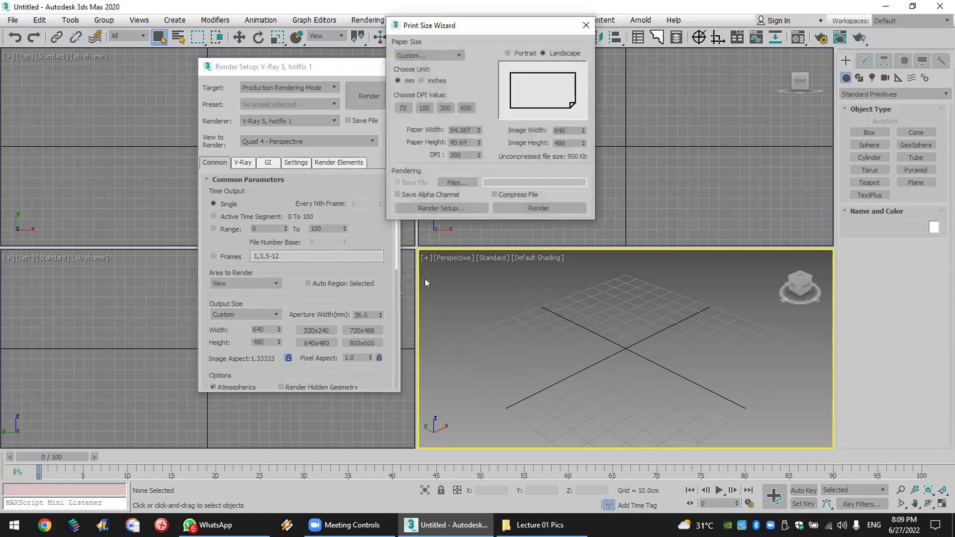
click(464, 130)
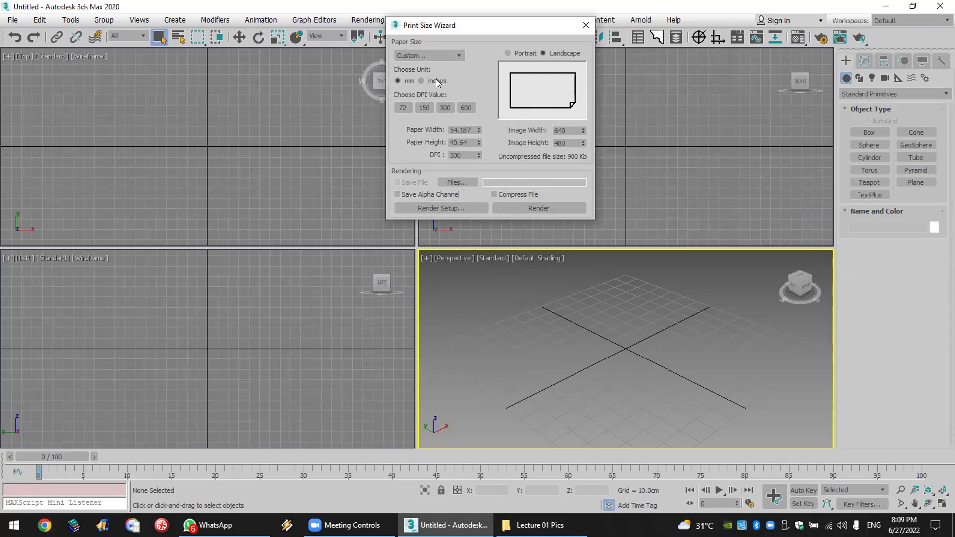
drag(446, 27, 473, 25)
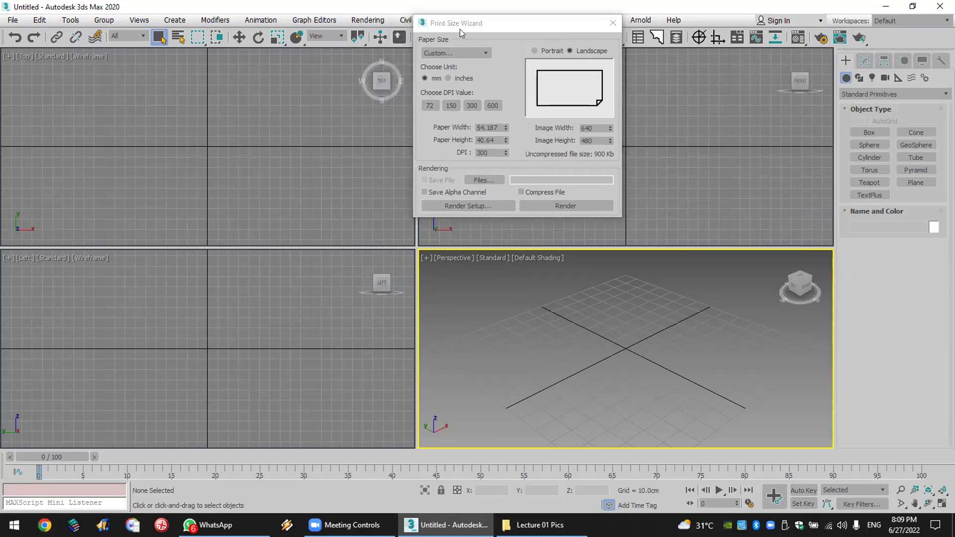
drag(466, 27, 442, 27)
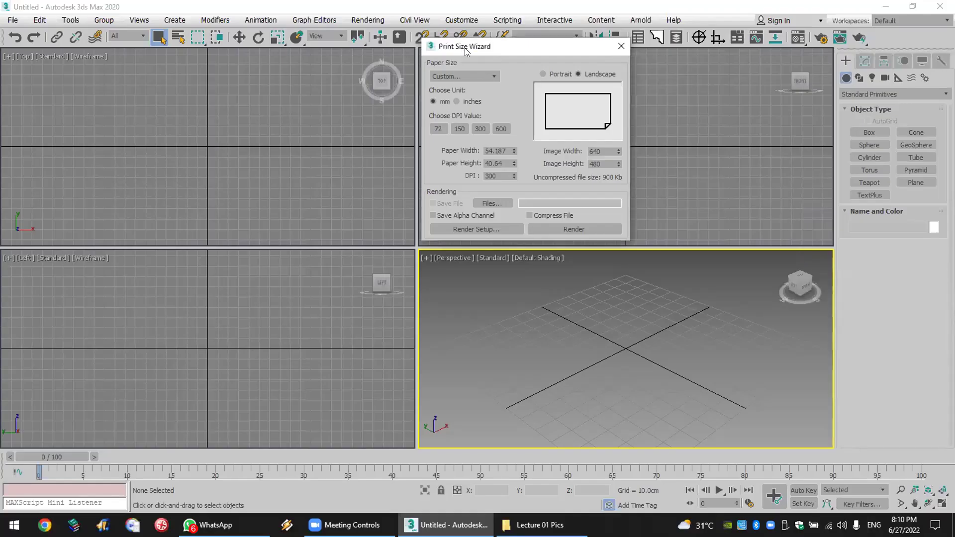
drag(458, 48, 455, 55)
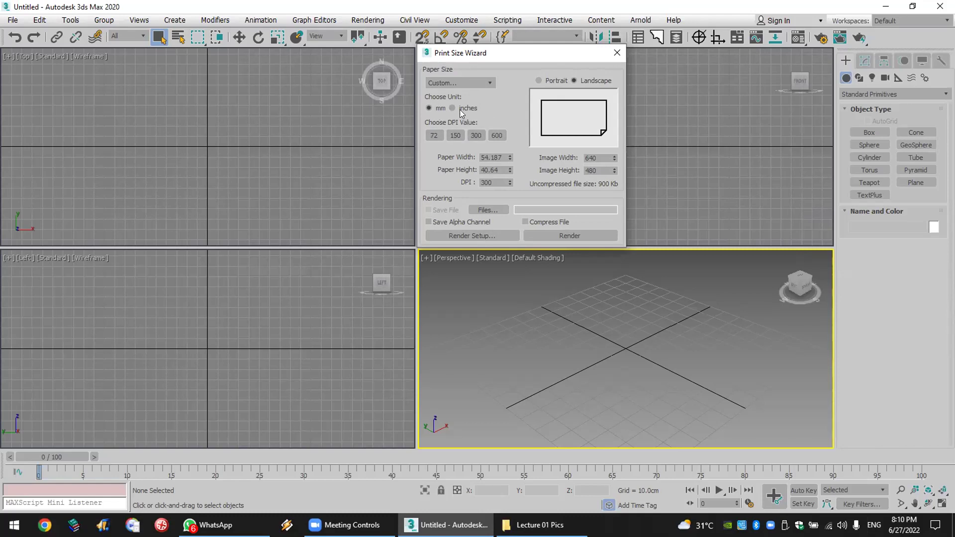
Step: Set the print-size rendering to save to the Desktop as a TIFF file named 99
click(499, 159)
mouse_move(494, 182)
mouse_down()
mouse_move(480, 181)
mouse_move(495, 181)
mouse_up()
click(513, 216)
click(499, 212)
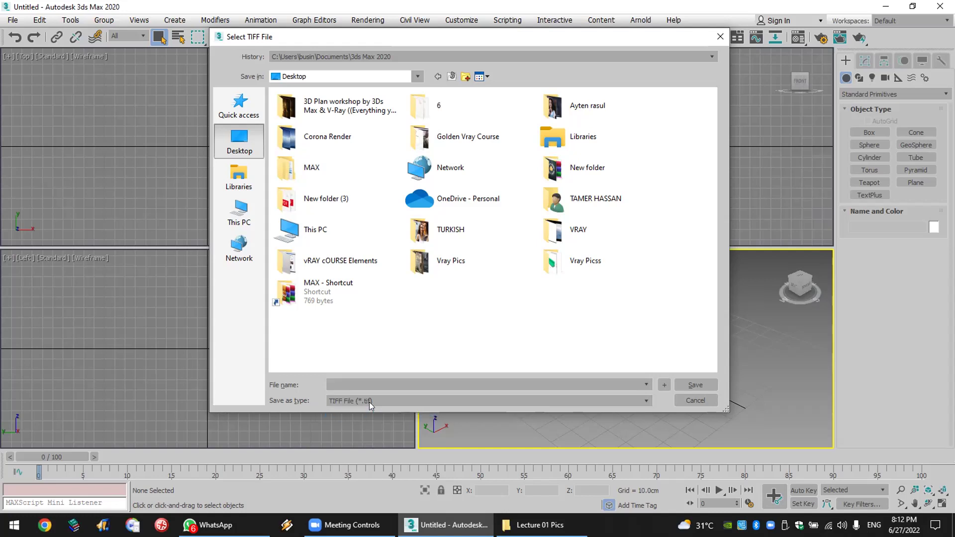
text(99)
click(691, 384)
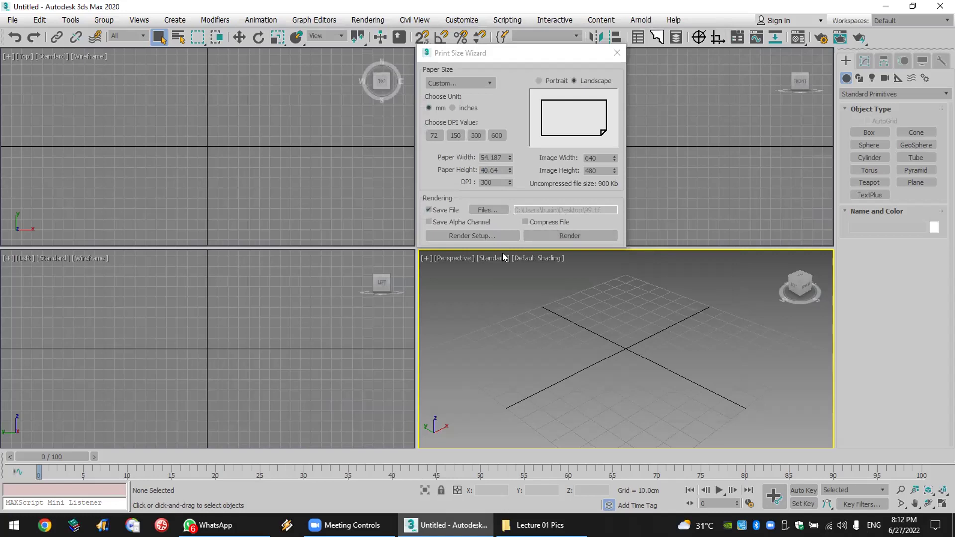
Step: Render the empty Perspective view and choose TIF Image File as the format for saving the frame buffer image
click(617, 53)
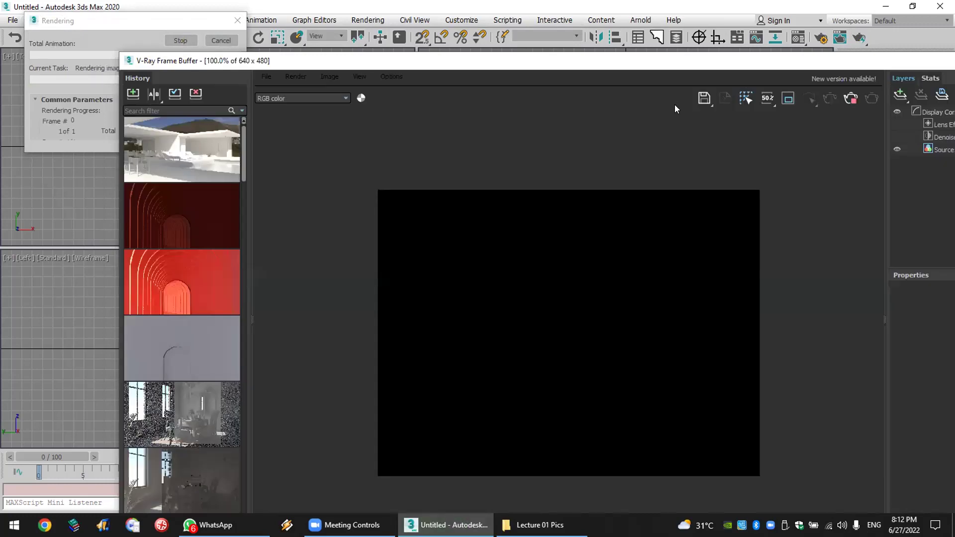
click(705, 99)
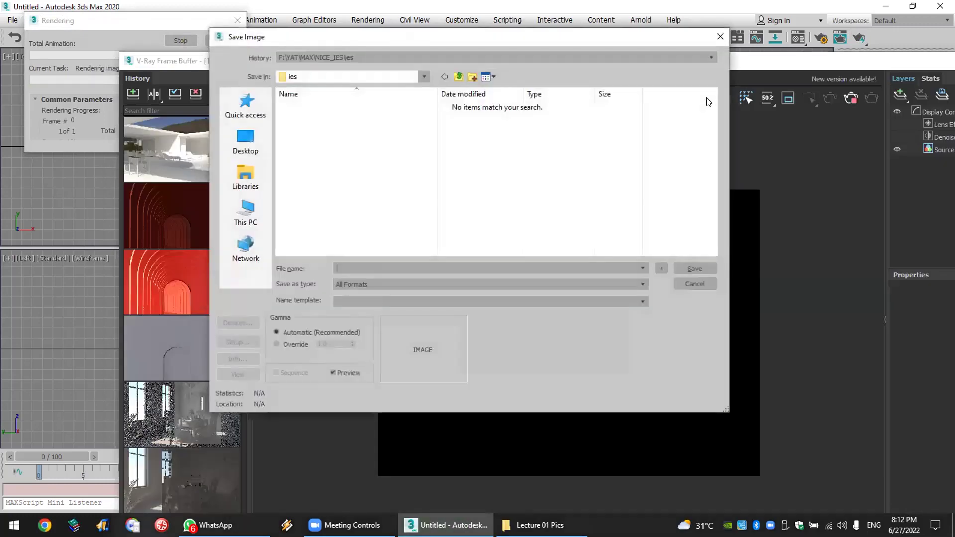
click(398, 284)
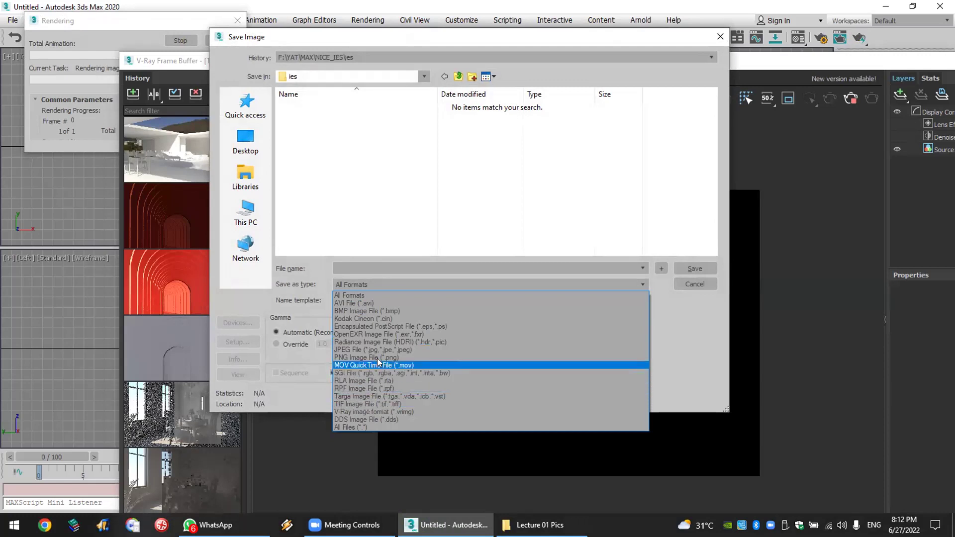
click(385, 404)
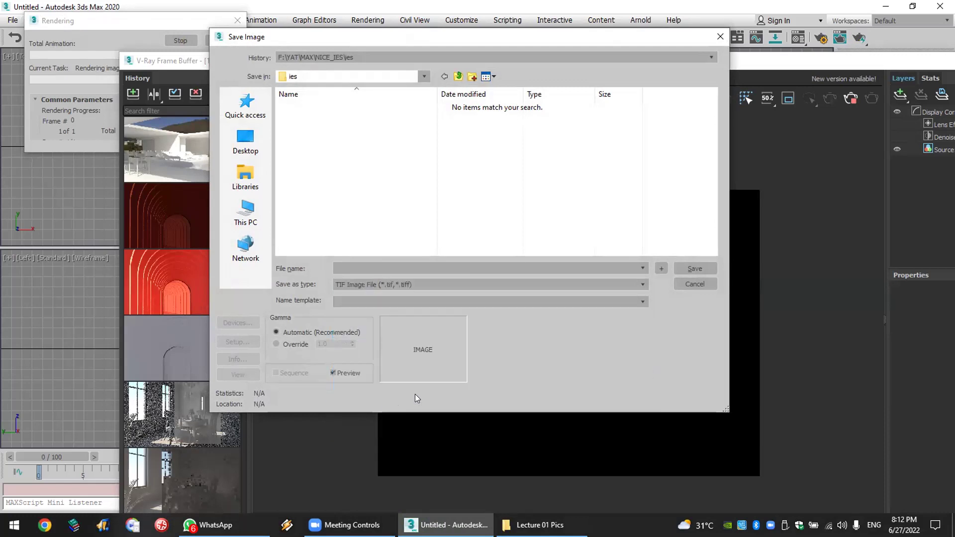
Step: Save the frame buffer image to the Desktop as 00, using the 16-bit Color image type
click(534, 268)
text(00)
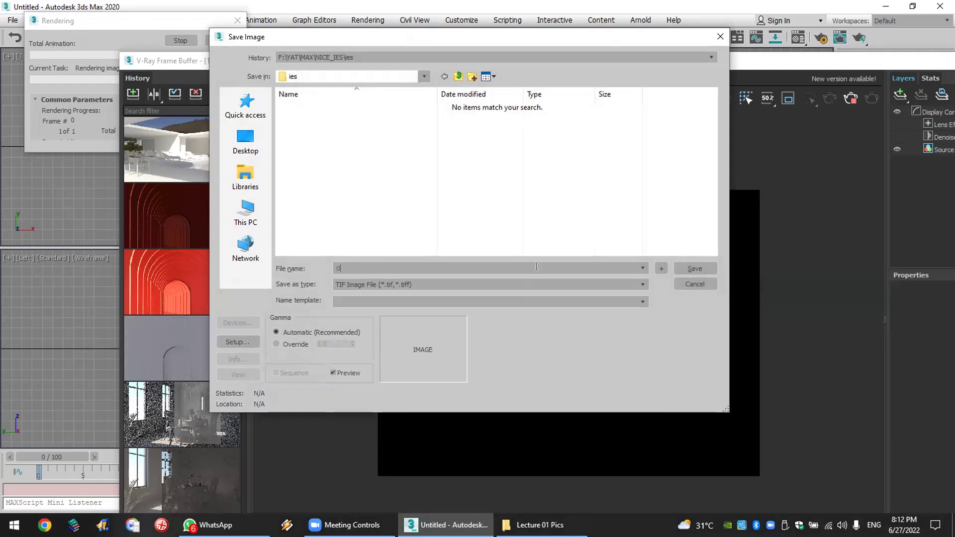
click(246, 142)
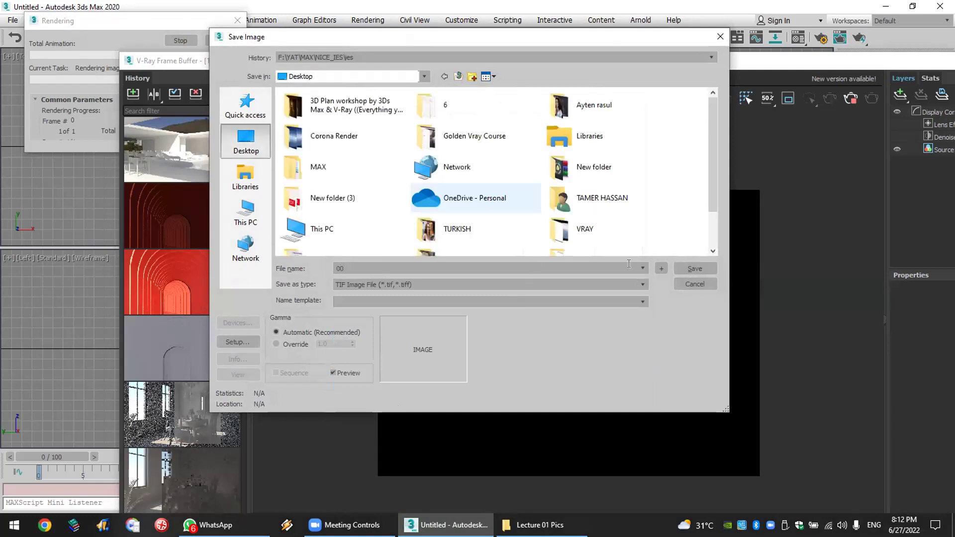
click(701, 268)
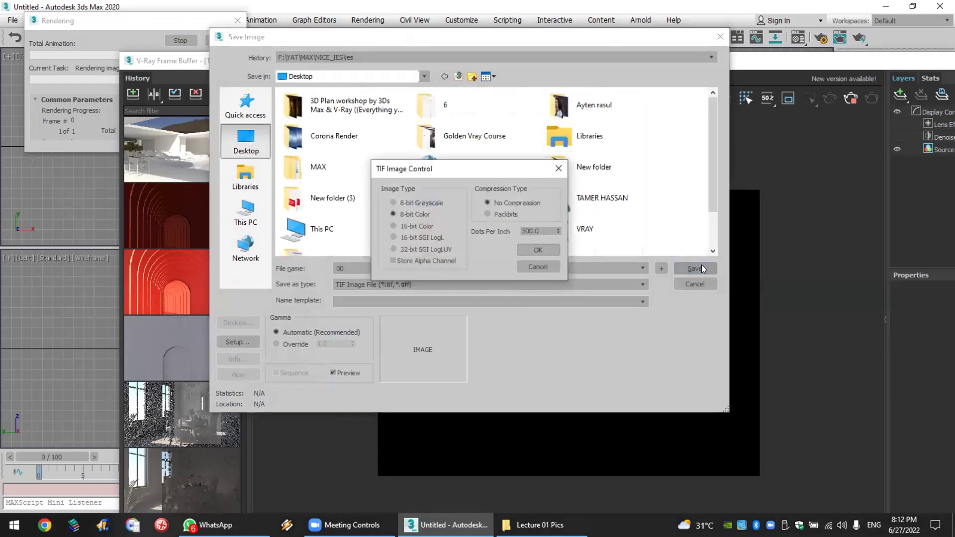
click(407, 230)
click(532, 250)
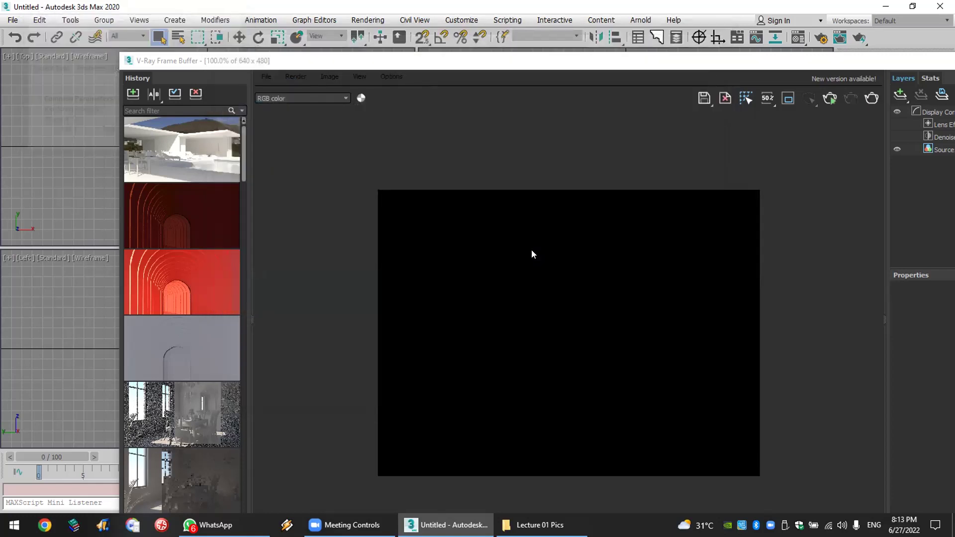
Step: Switch to WhatsApp and save the red interior image to the Desktop as a JPEG under its suggested name
drag(617, 56, 530, 31)
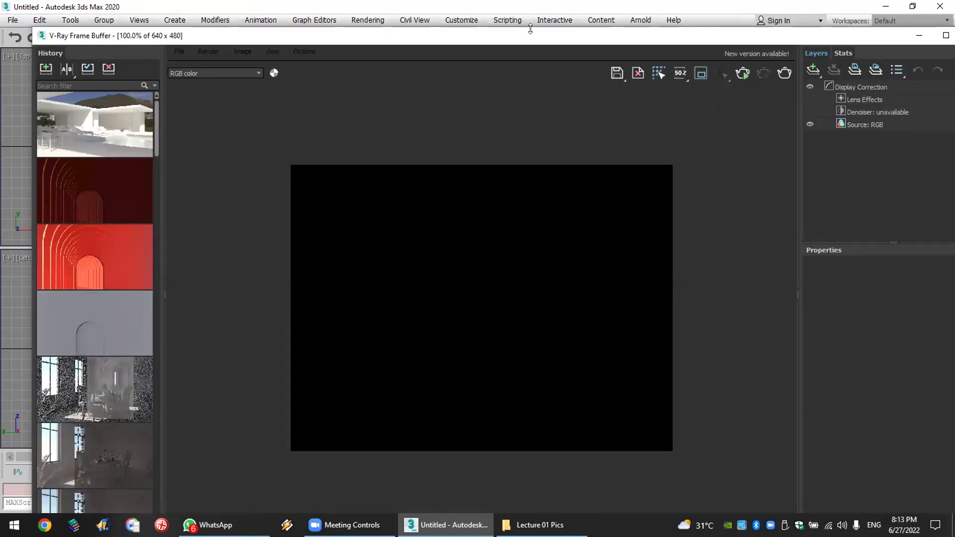
key(alt+Tab)
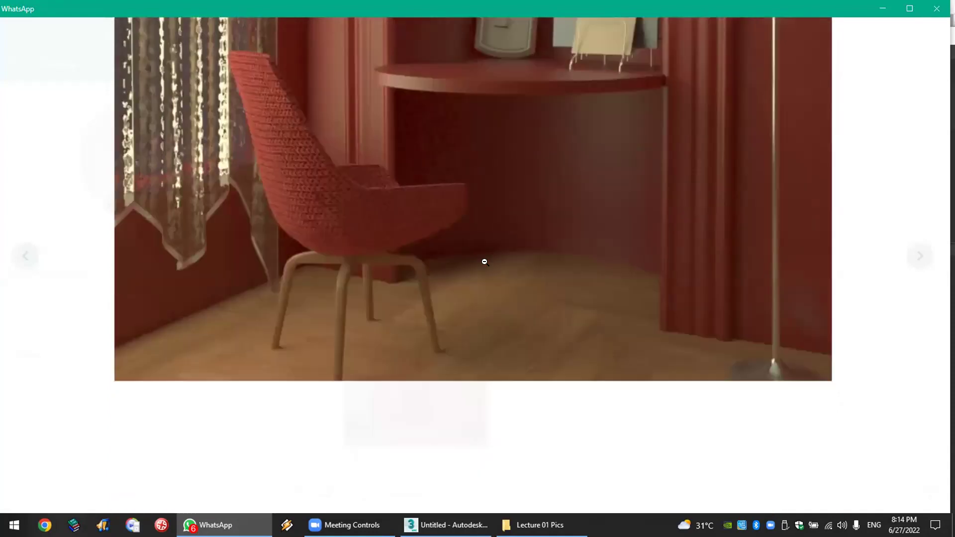
click(501, 175)
click(898, 36)
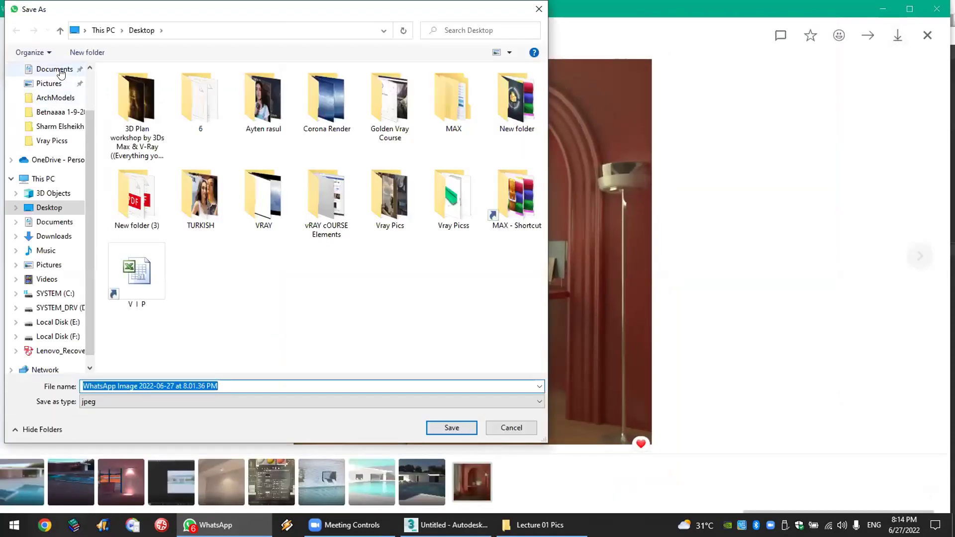
scroll(60, 74, up, 2)
click(49, 93)
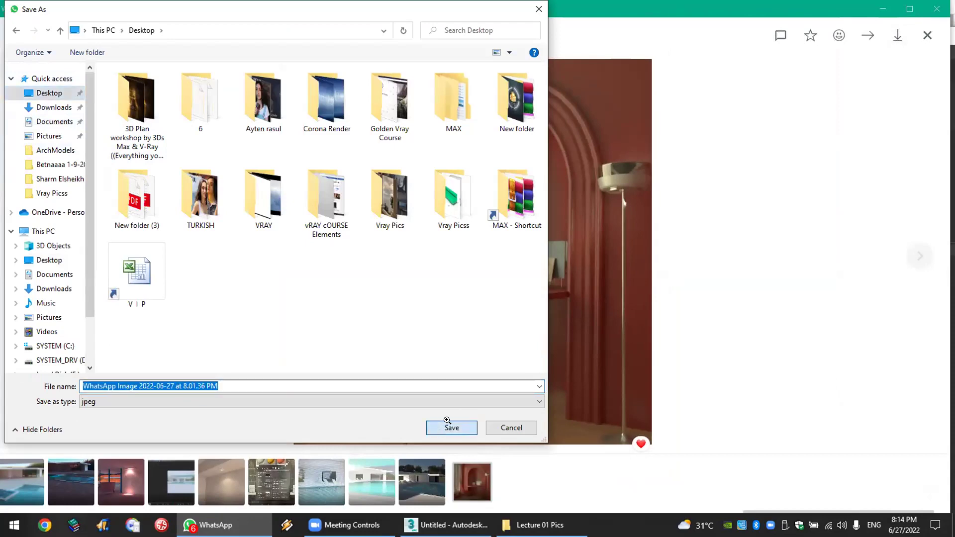
click(447, 421)
Step: Open the saved red interior image from the desktop and examine its wall and arch mouldings at pixel level
key(super+d)
double_click(156, 144)
scroll(484, 219, up, 10)
scroll(473, 255, up, 2)
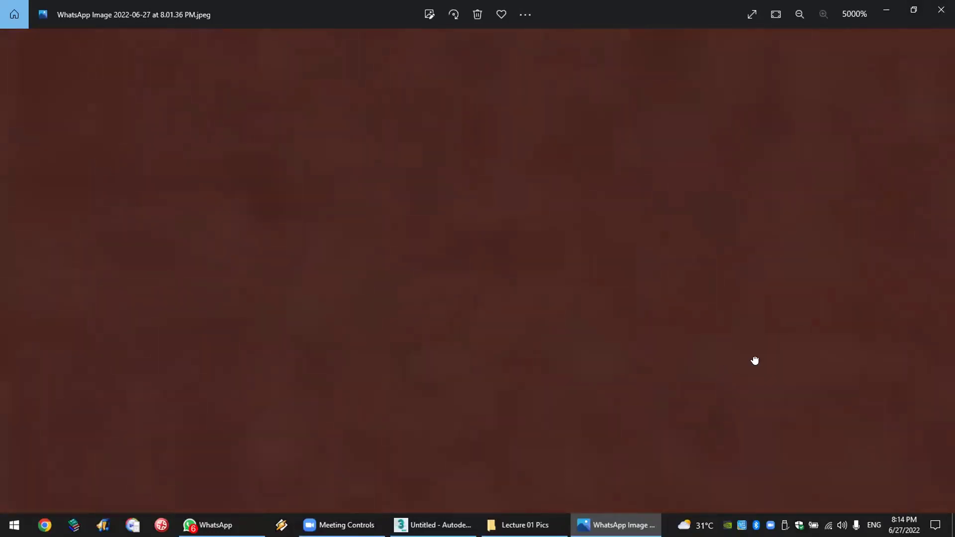
scroll(412, 326, down, 3)
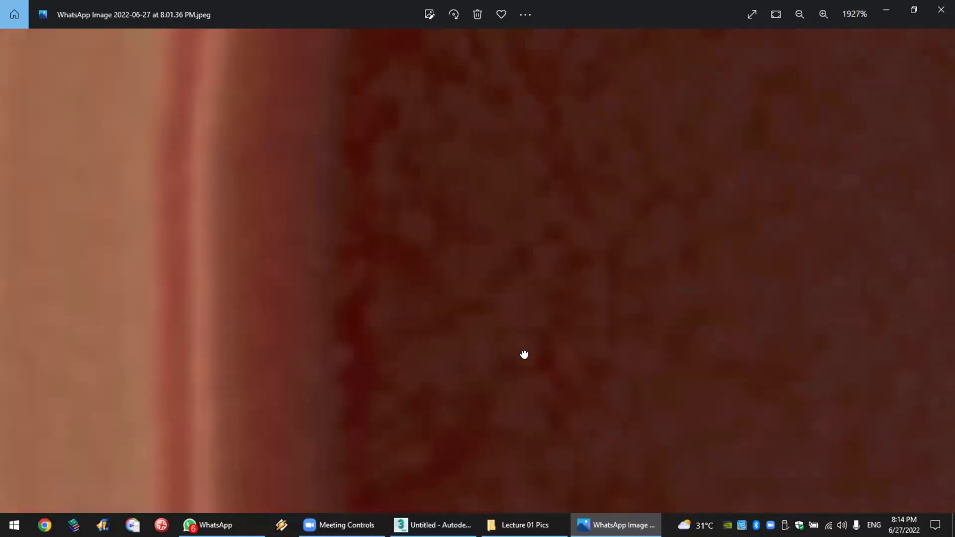
scroll(388, 241, up, 2)
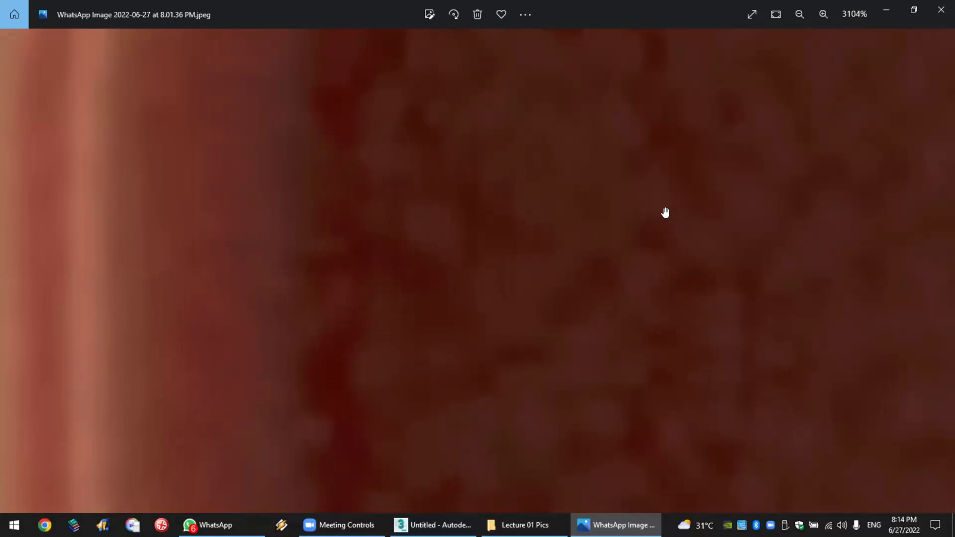
scroll(638, 240, down, 3)
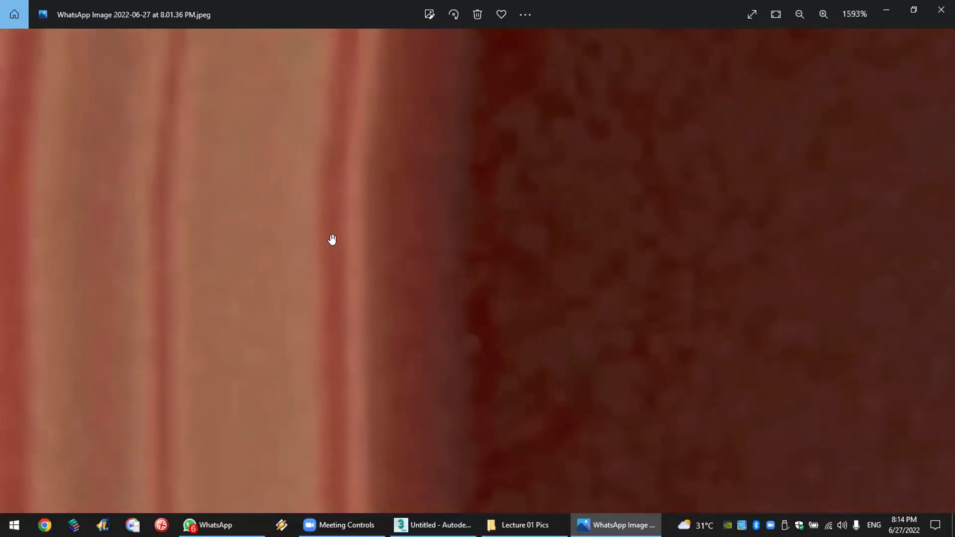
scroll(319, 239, up, 2)
scroll(409, 237, up, 2)
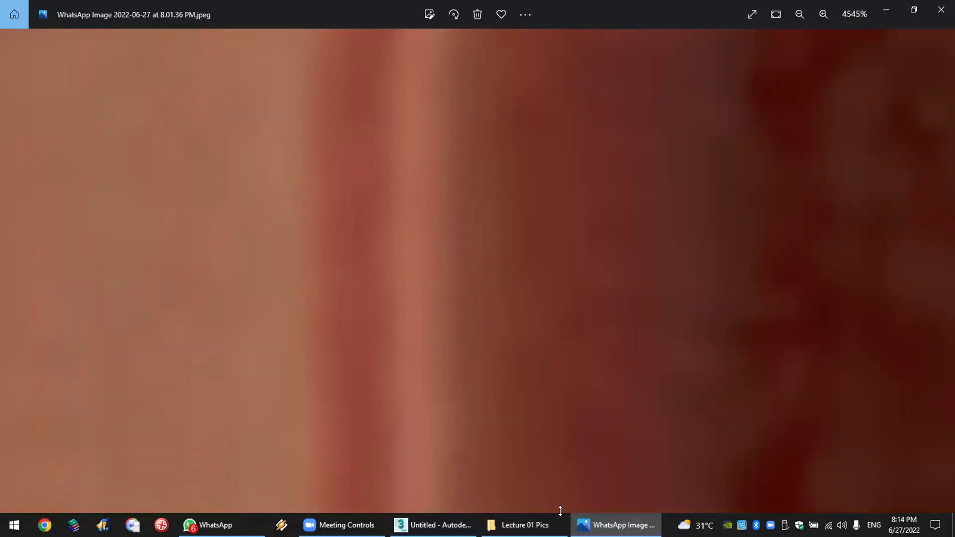
Step: Open the 5.5 subdivs picture from the Lecture 01 Pics folder and examine its 2X2 sample diagram up close
click(543, 525)
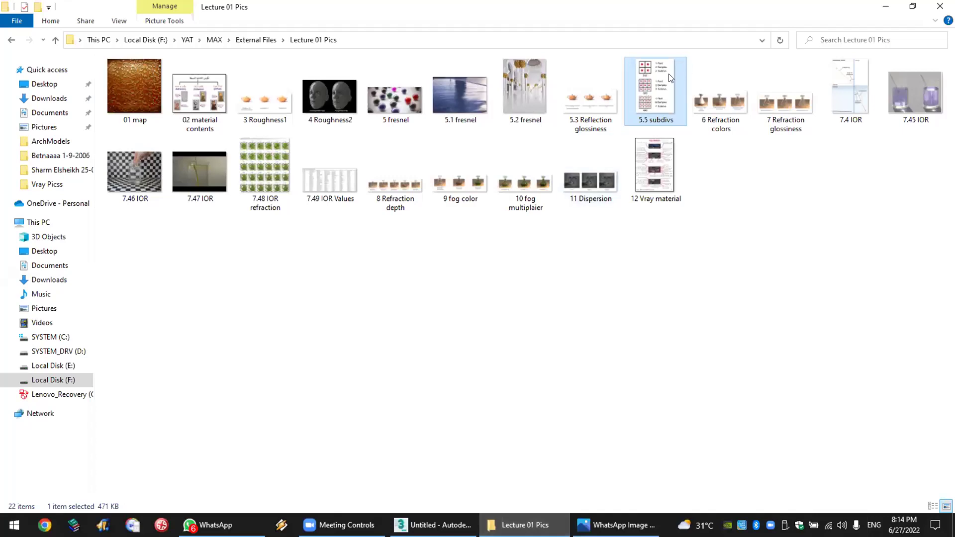
double_click(656, 87)
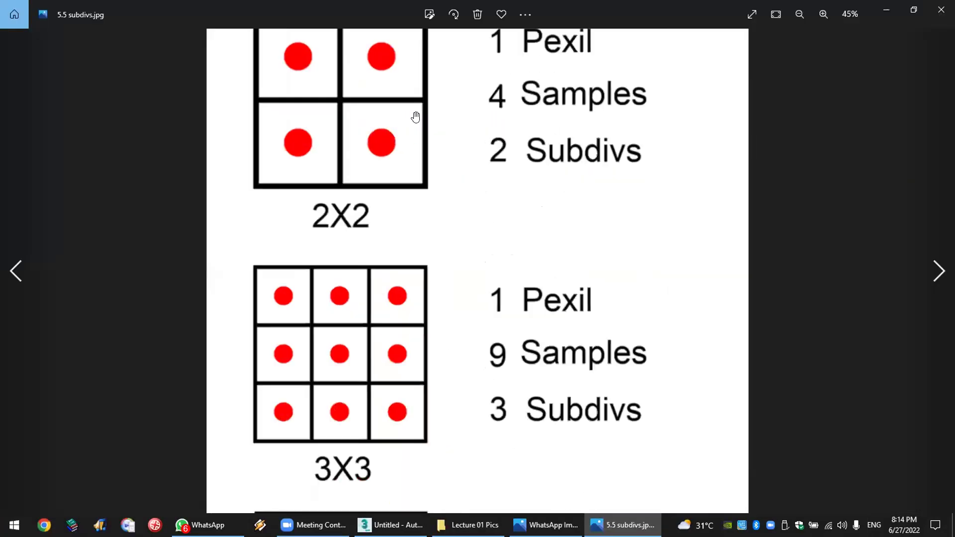
ctrl+scroll(416, 117, up, 3)
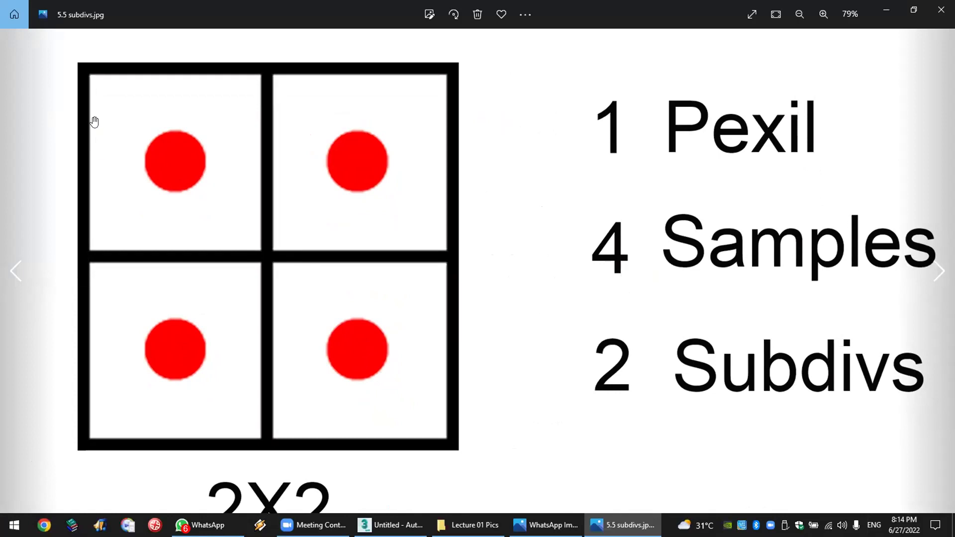
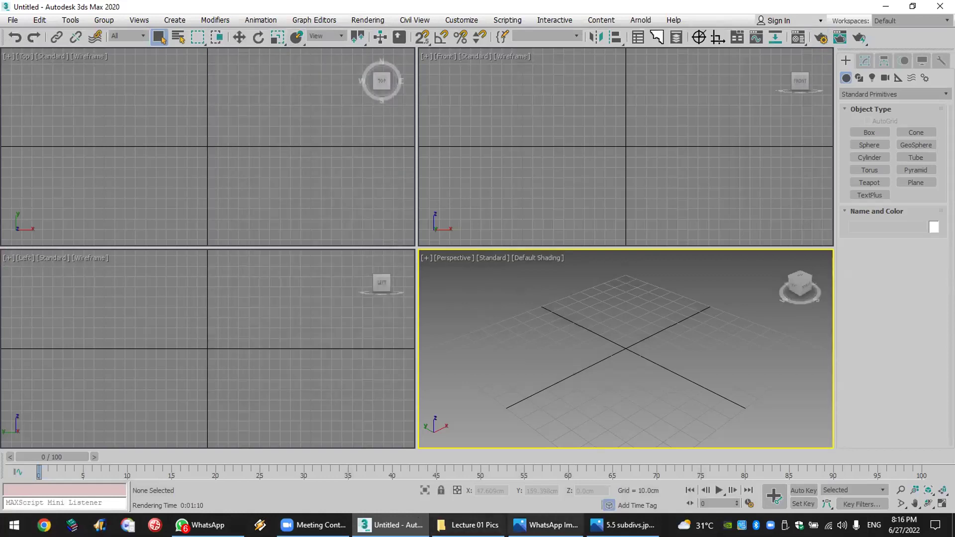
Step: Check the 4X4 sample diagram in the 5.5 subdivs picture, then return to 3ds Max and show the VRay light types for creation
click(623, 525)
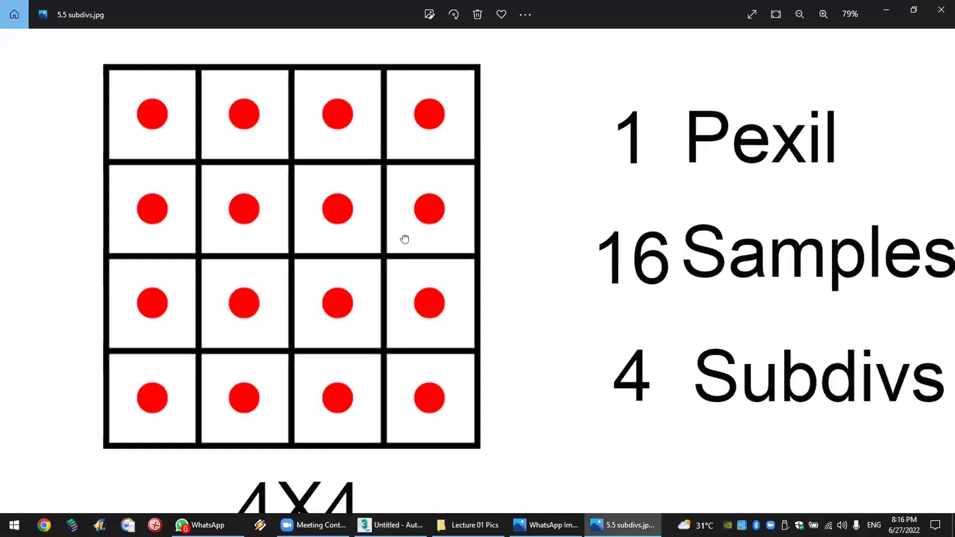
click(421, 523)
click(872, 78)
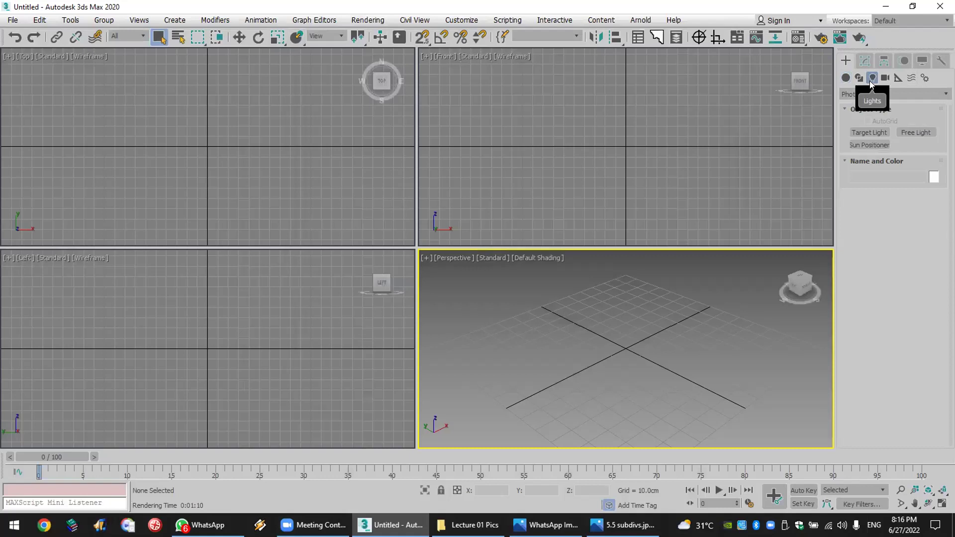
click(891, 93)
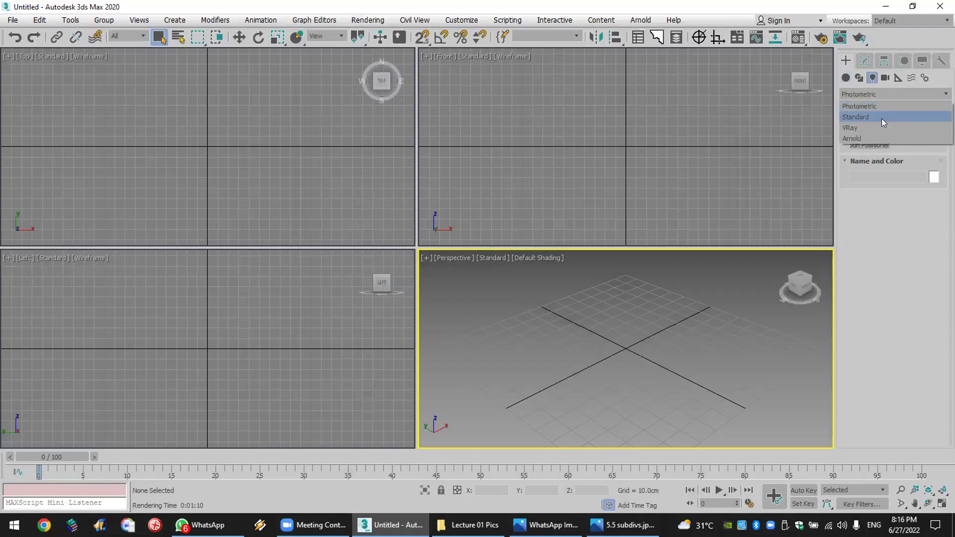
click(878, 125)
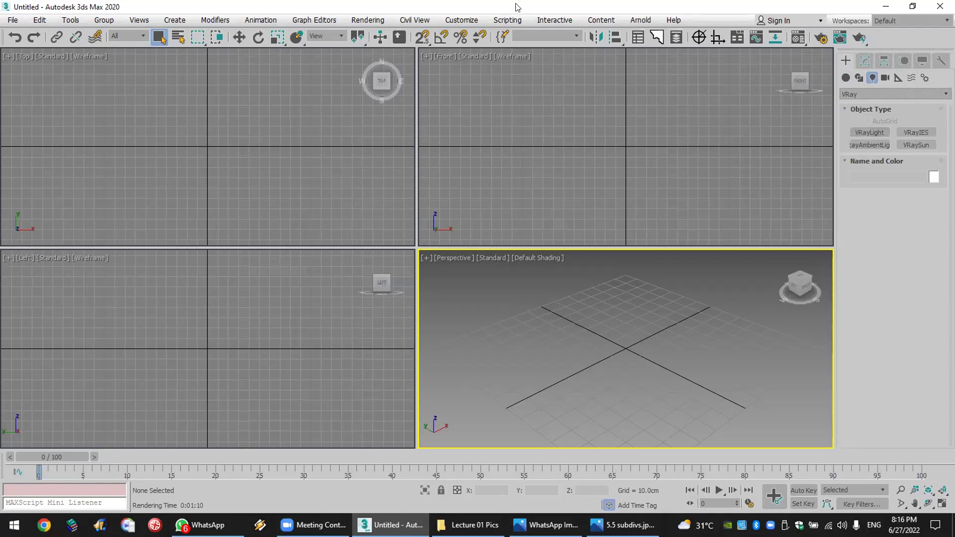
Step: Open Render Setup, set the V-Ray image sampler type to Bucket and highlight its Max subdivs value
click(378, 16)
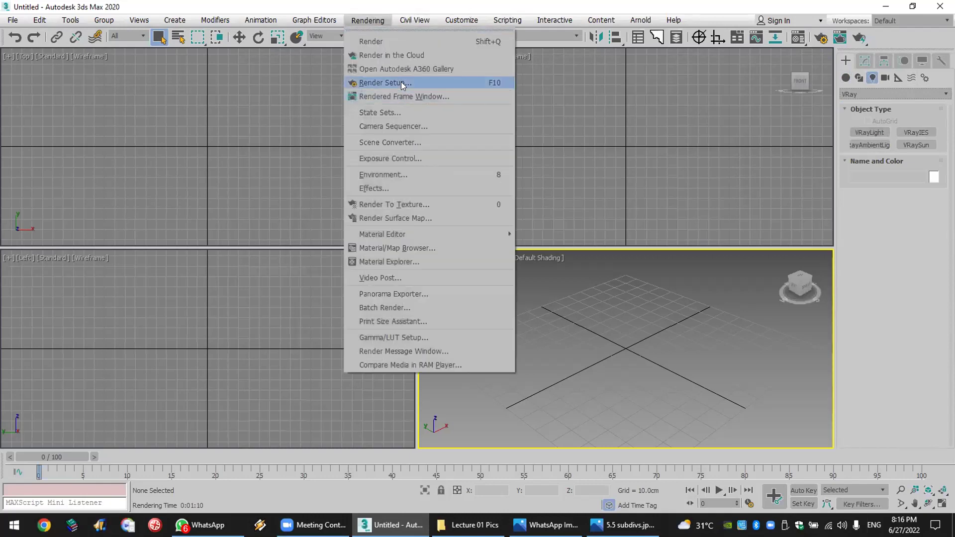
click(401, 83)
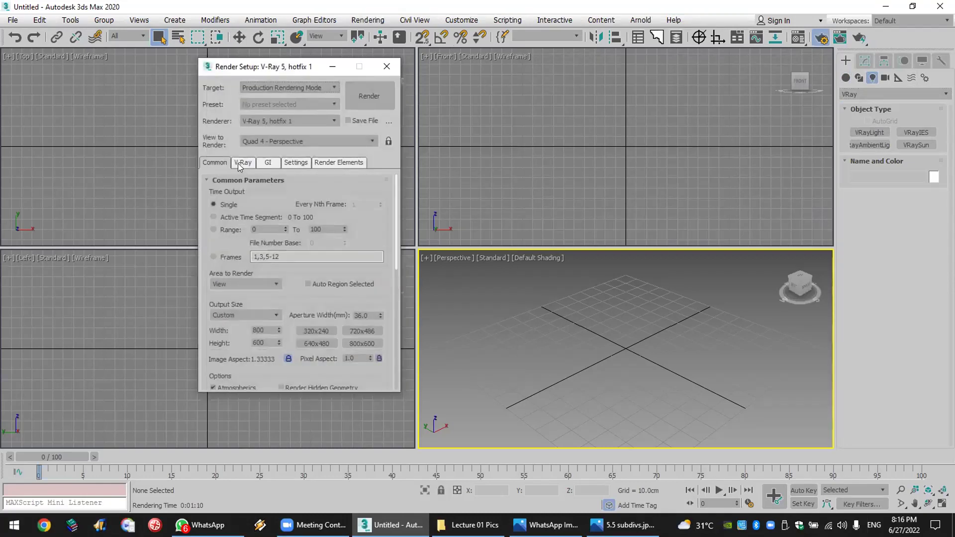
click(238, 164)
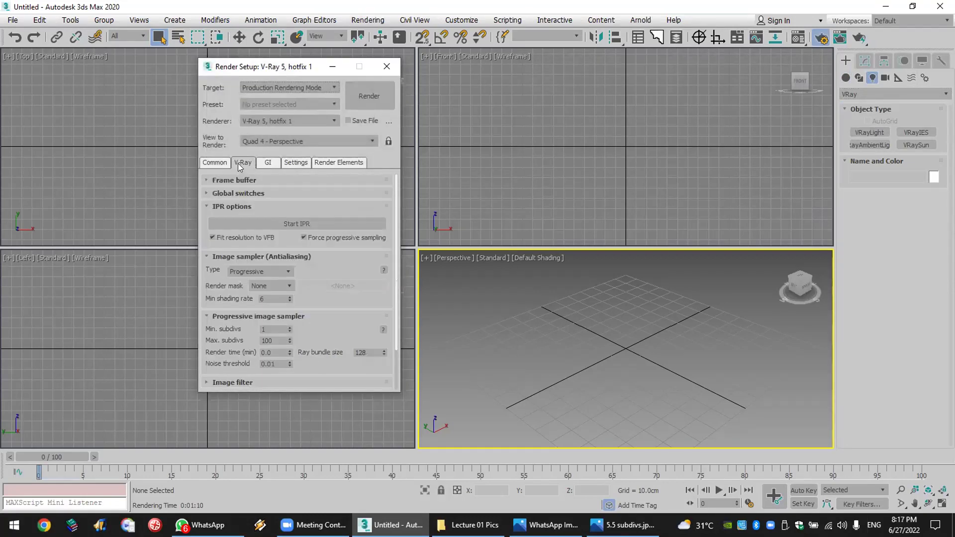
click(267, 271)
click(266, 282)
double_click(273, 340)
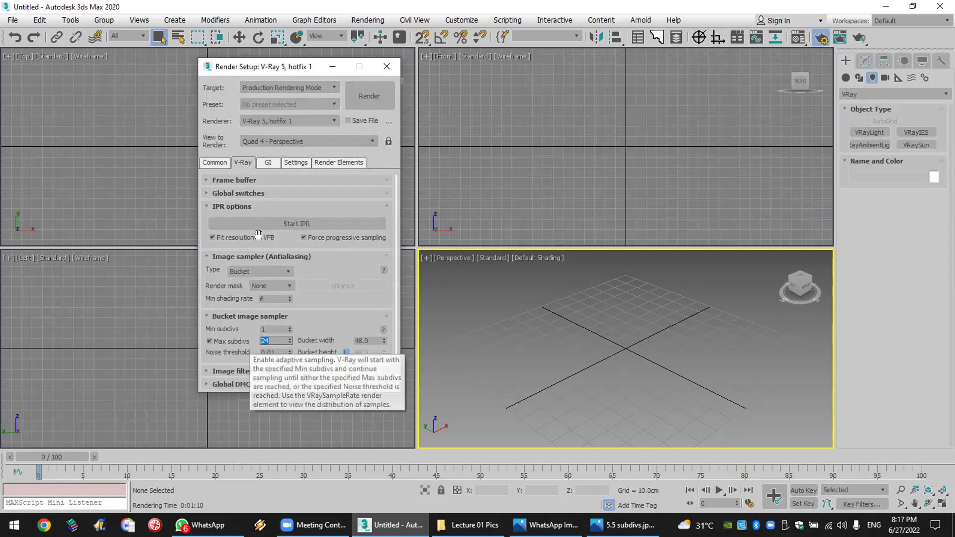
Step: Set the primary GI engine to Irradiance map and its current preset to Medium
click(266, 162)
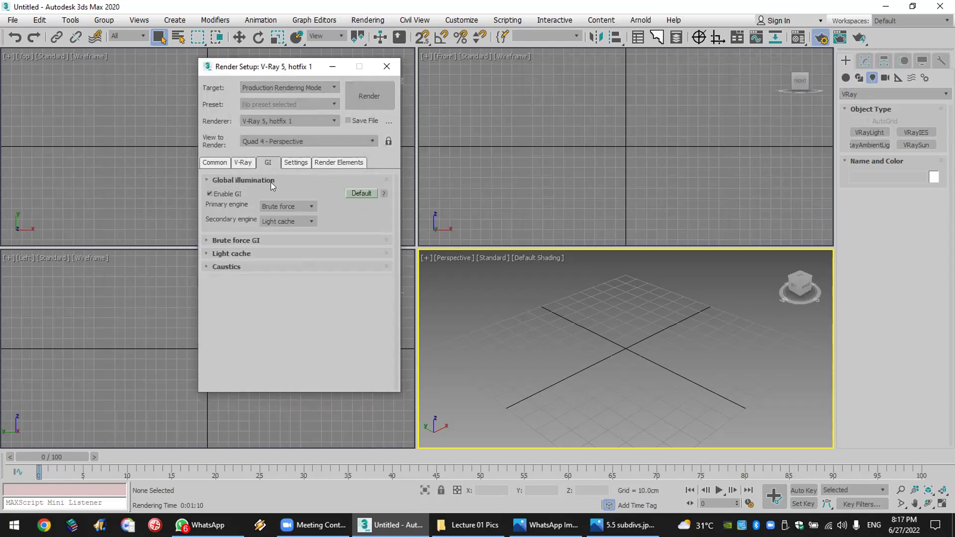
click(288, 205)
click(289, 216)
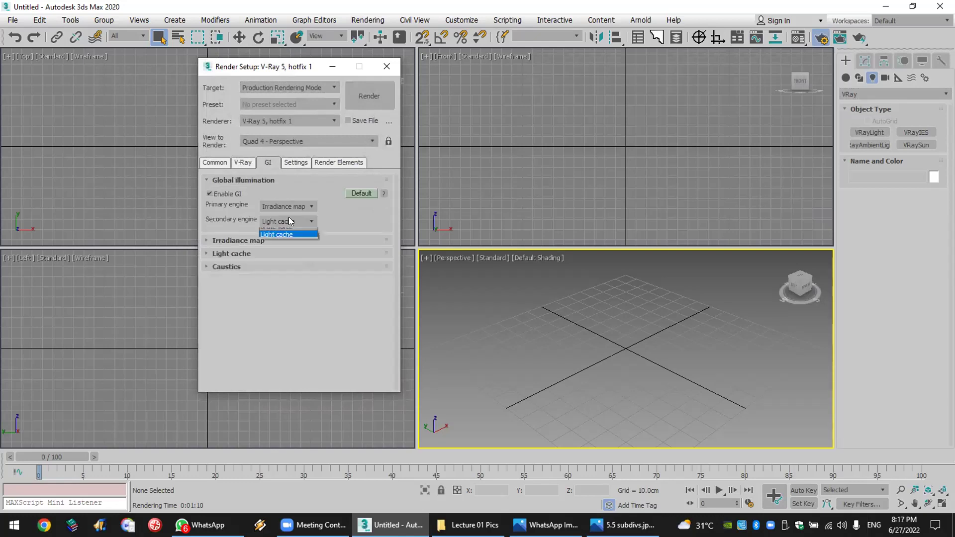
click(286, 240)
click(288, 255)
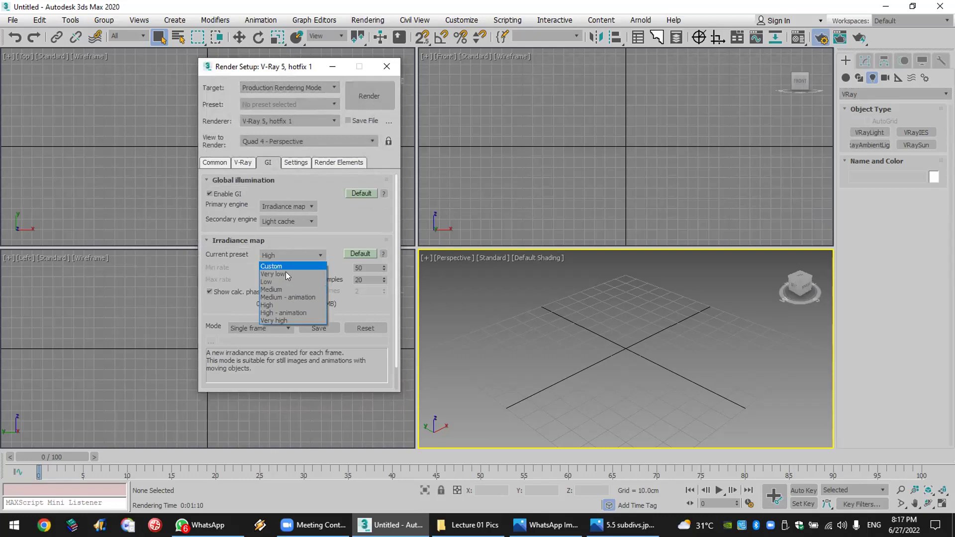
click(279, 289)
scroll(276, 337, down, 1)
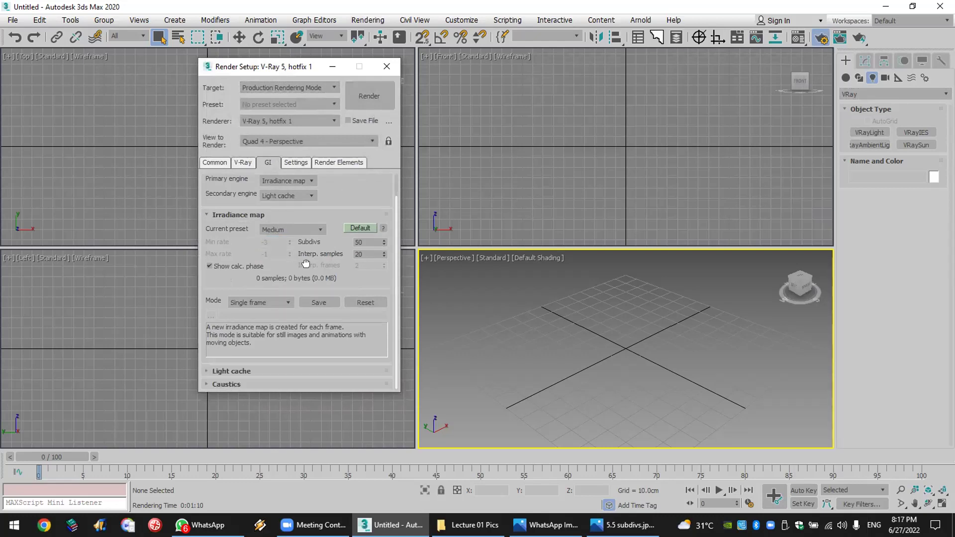
Step: Expand the Light cache settings to point out the Subdivs value, and look at the red interior image in WhatsApp
click(259, 371)
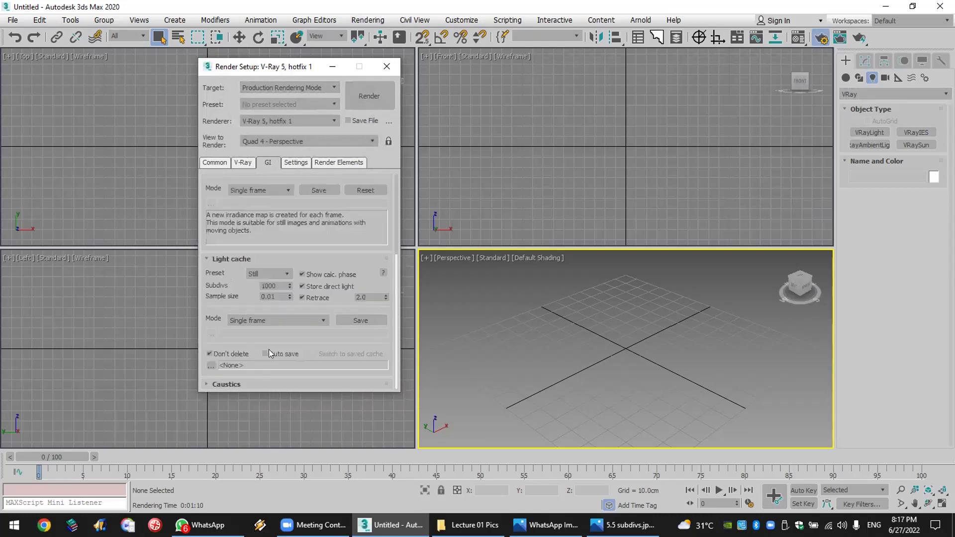
double_click(277, 285)
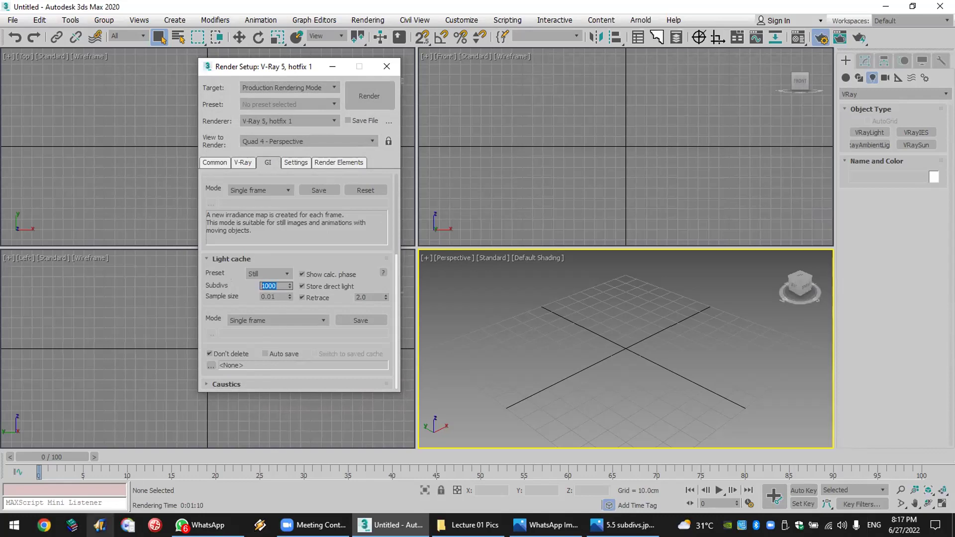
click(208, 525)
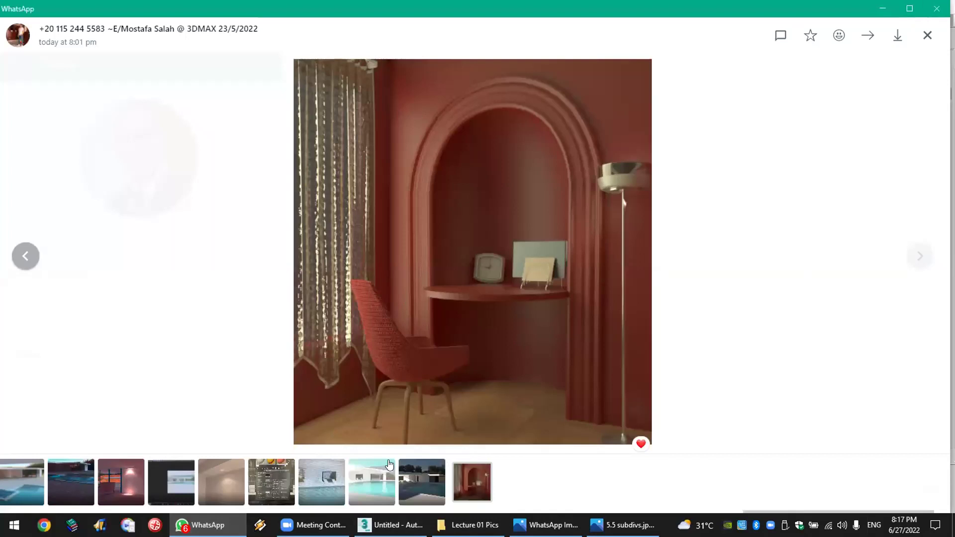
click(393, 525)
Step: Review the output width alongside the GI and V-Ray subdivs settings in Render Setup, and close it
click(217, 163)
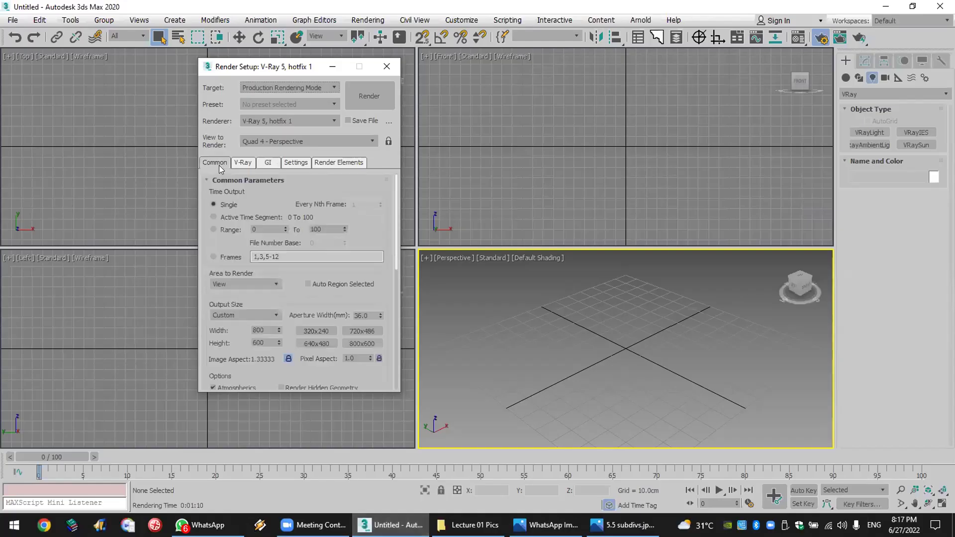
drag(263, 330, 219, 332)
click(268, 158)
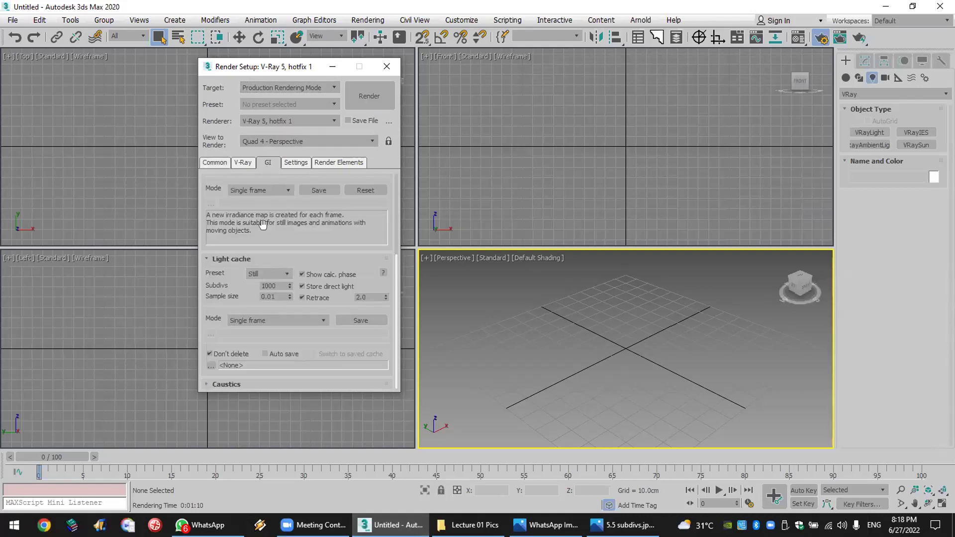
click(243, 162)
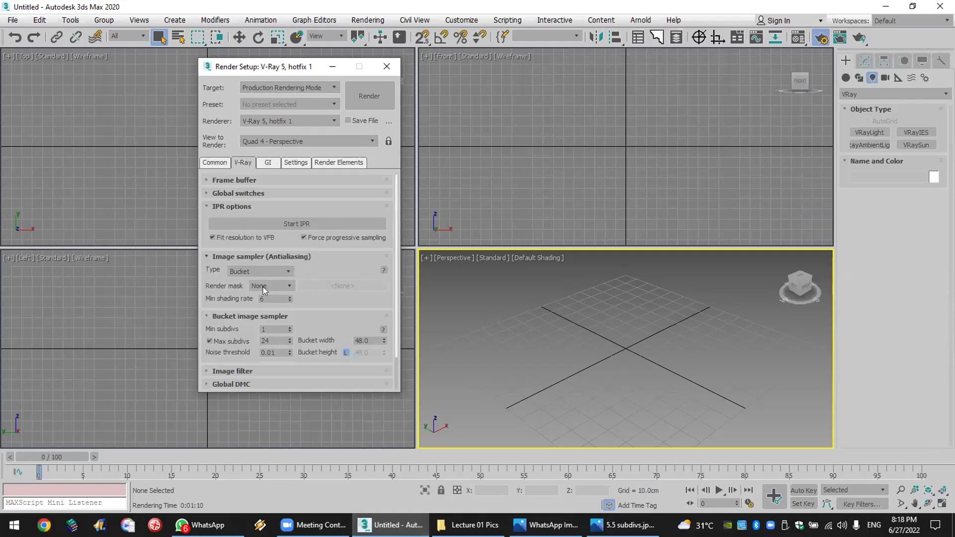
click(211, 163)
double_click(264, 329)
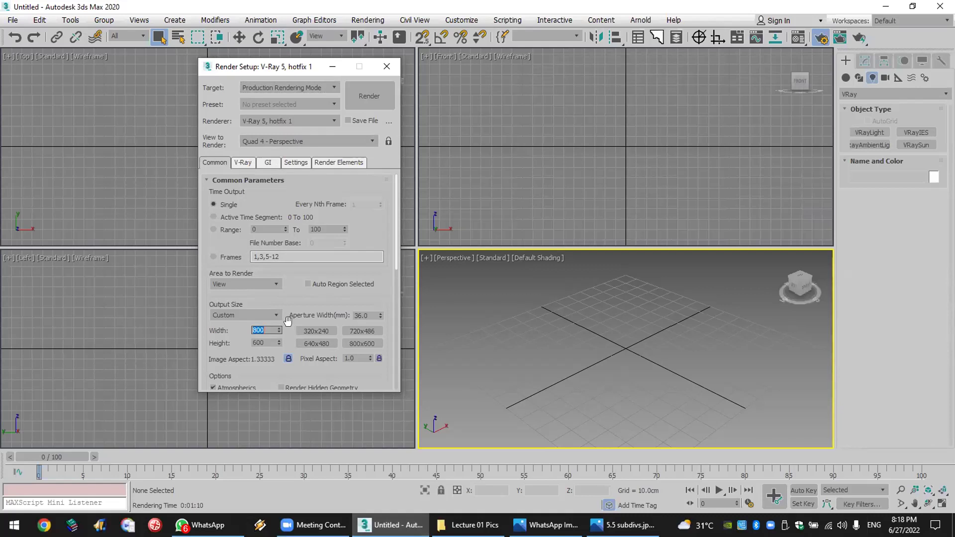
click(570, 310)
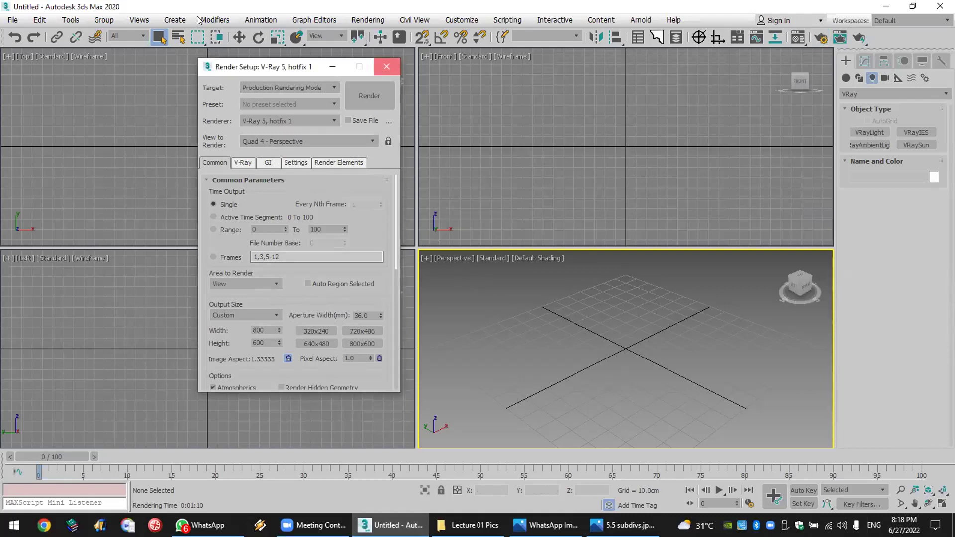
click(387, 66)
Step: Open the interior.max scene, dismiss the missing files list and the Scene Converter, and make the VRayCam001 view active
click(14, 20)
click(331, 143)
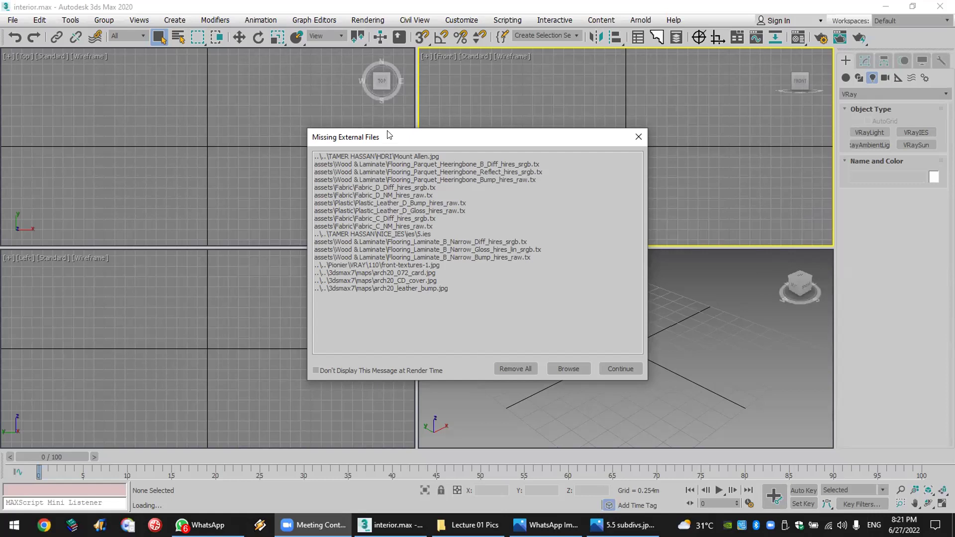
drag(387, 135, 383, 146)
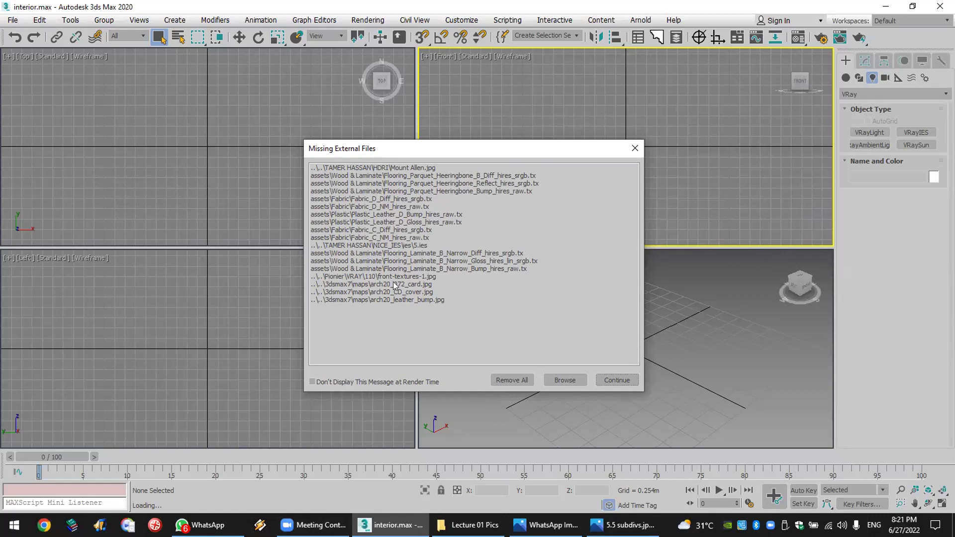
click(637, 149)
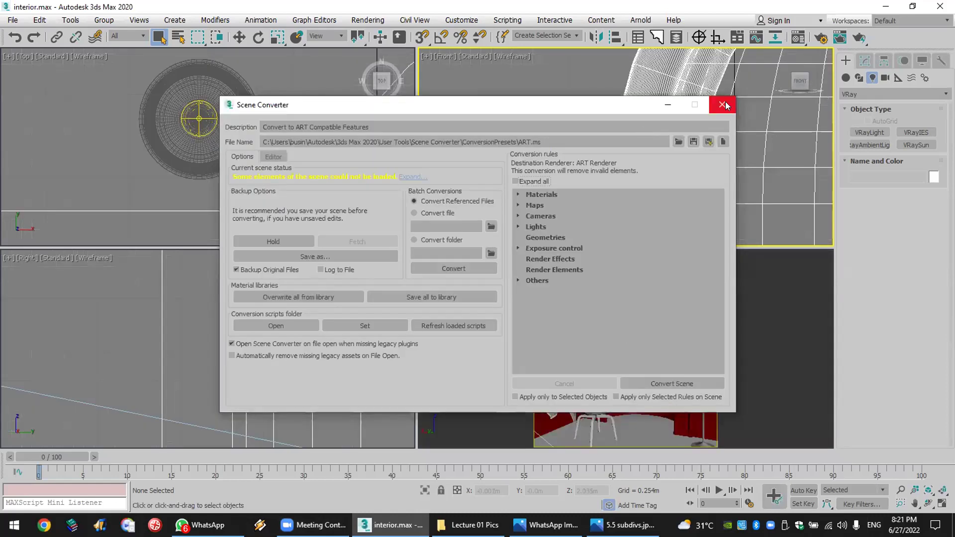
click(724, 105)
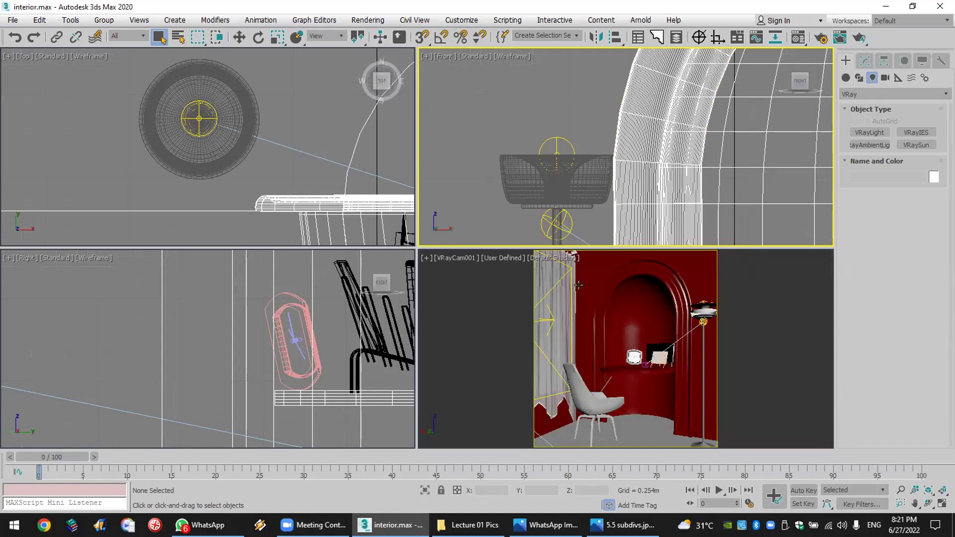
click(578, 285)
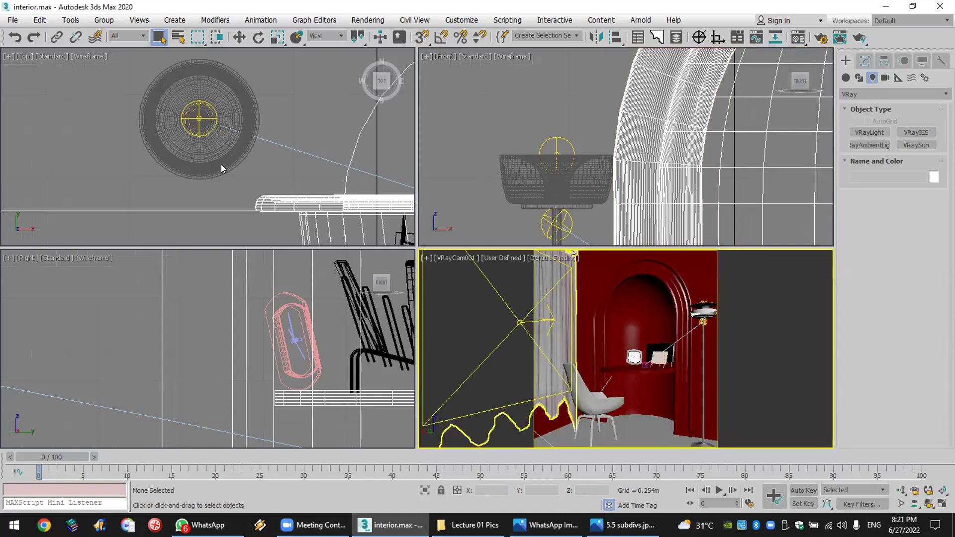
Step: Archive the scene to the Desktop as a 3ds Max zip archive named interior, continuing despite the missing assets
click(14, 21)
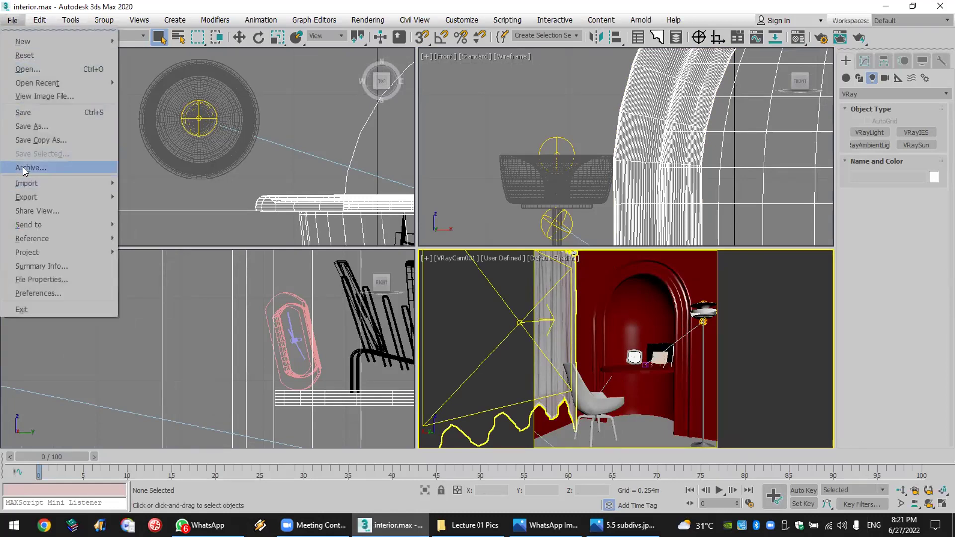
click(45, 166)
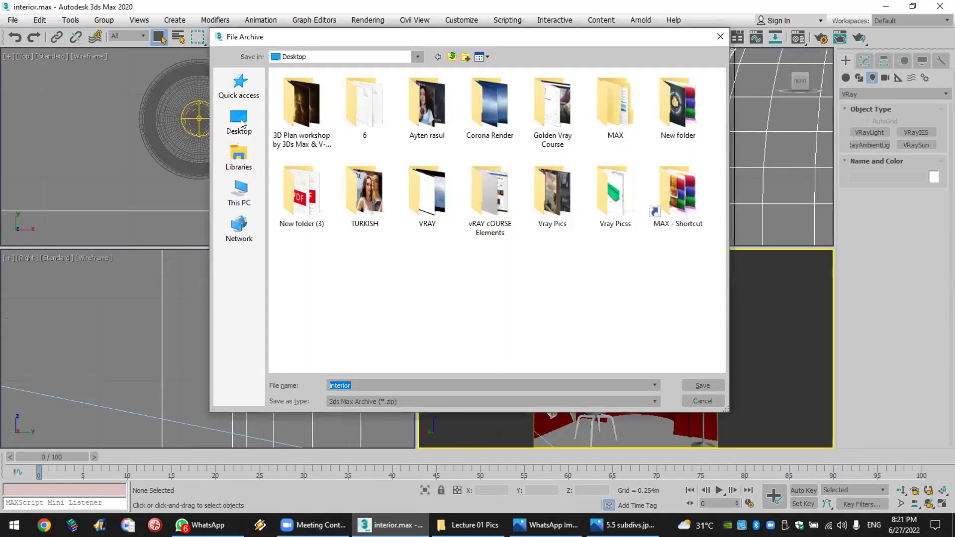
click(240, 119)
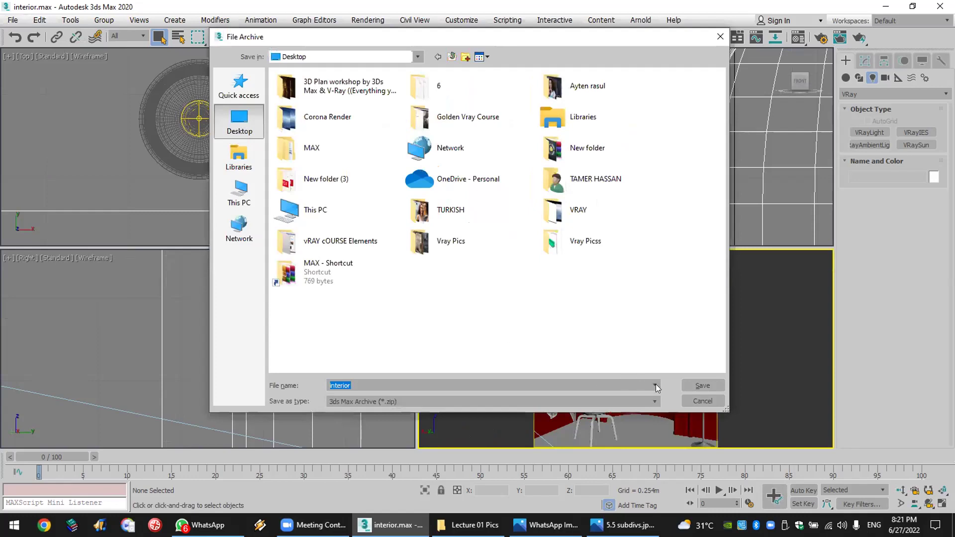
click(701, 386)
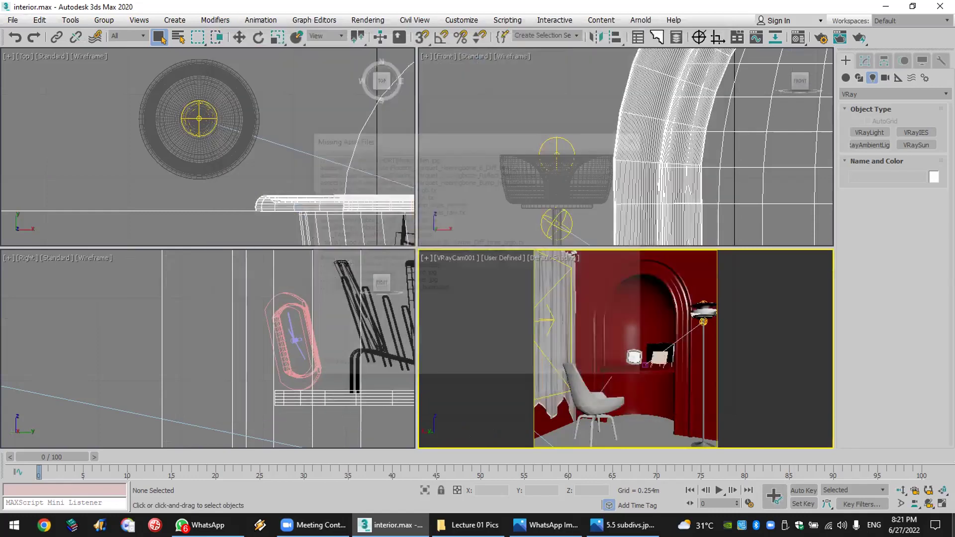
click(619, 365)
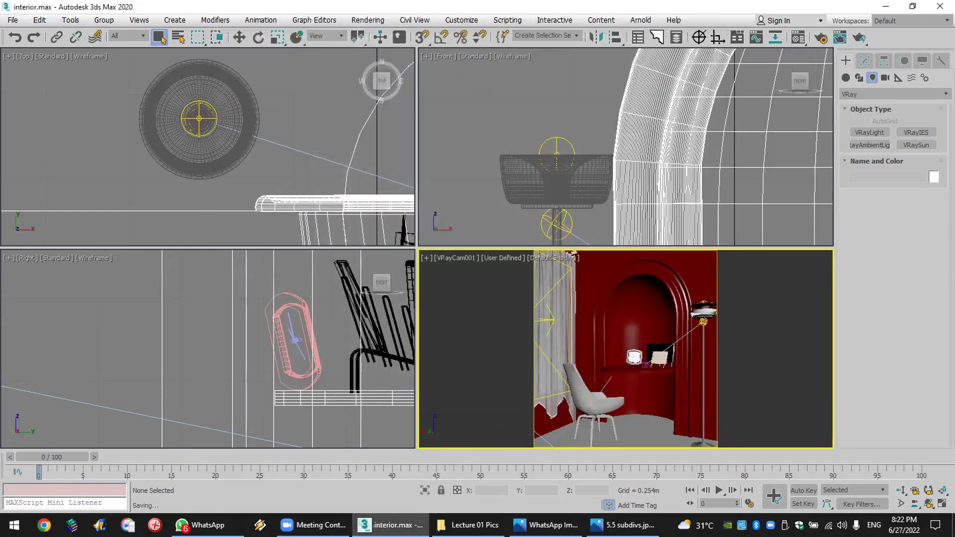
Step: Show the desktop, move the interior zip archive to an empty area and open it in WinRAR
key(super+d)
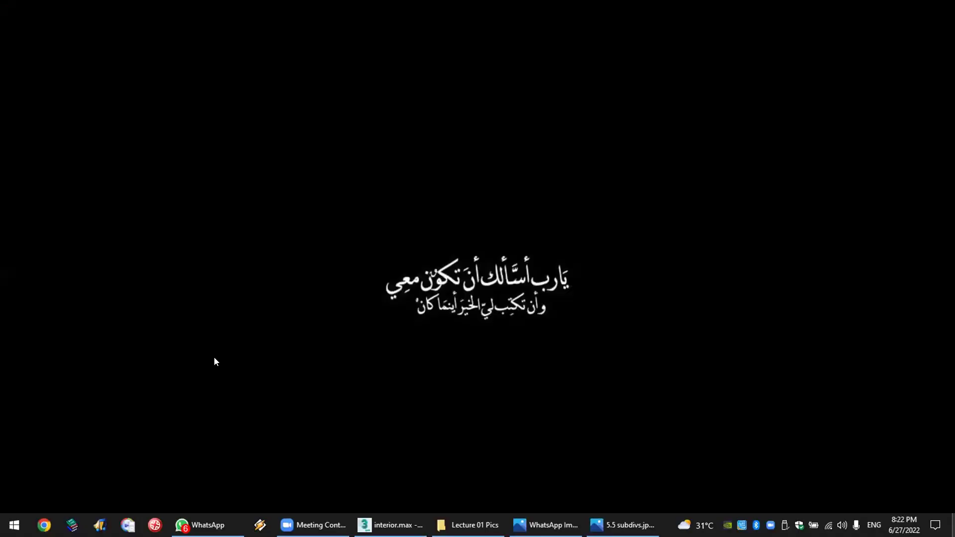
click(166, 273)
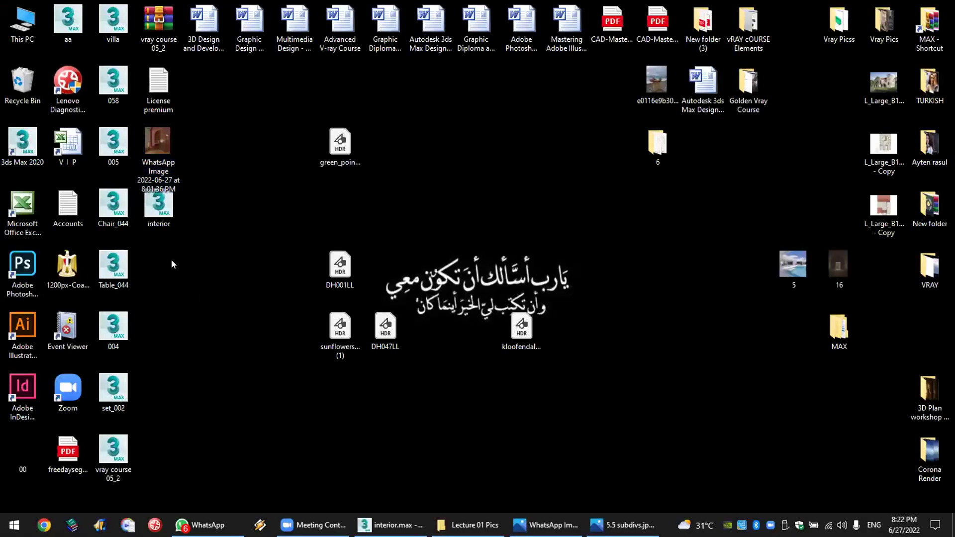
drag(153, 264, 268, 354)
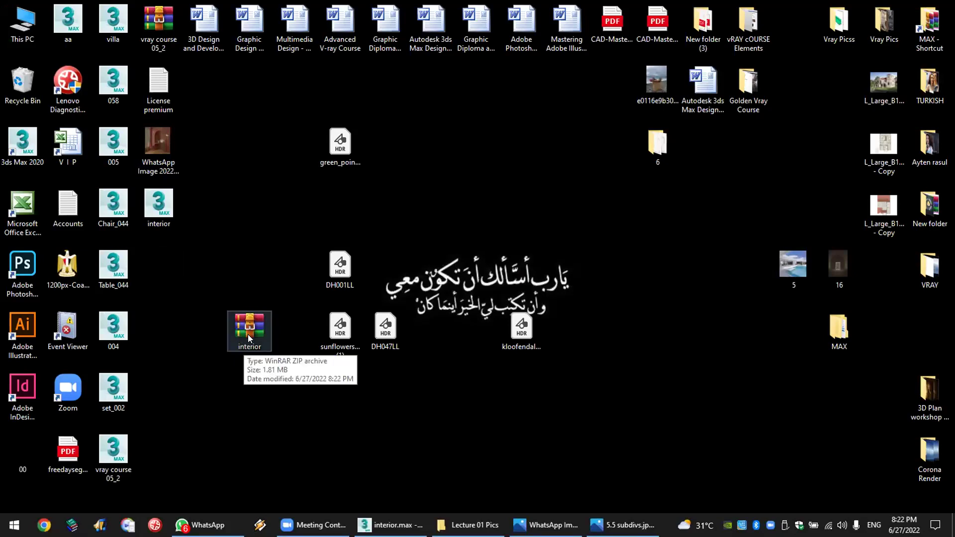
key(Return)
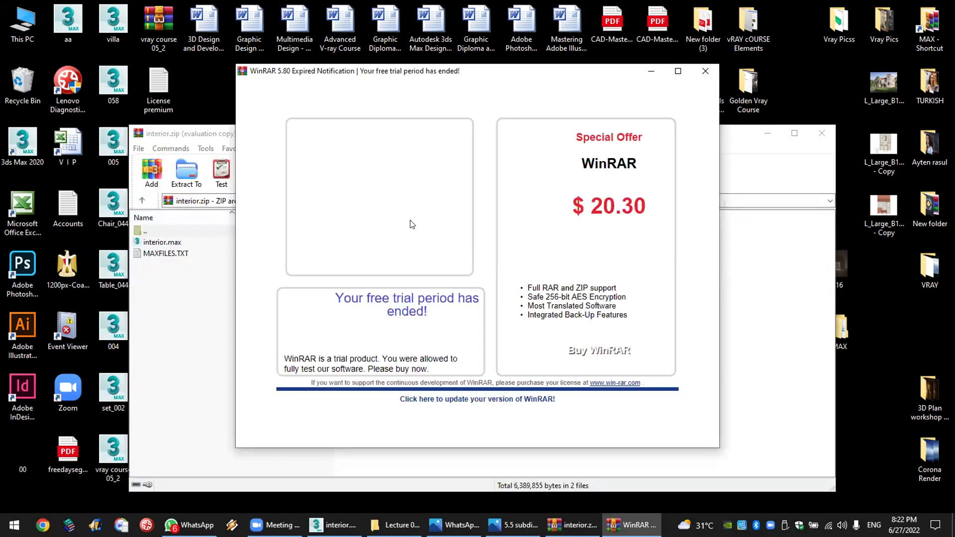
Step: Dismiss the WinRAR trial notice, close the interior.zip window, and return to 3ds Max to point out the Archive command
click(706, 71)
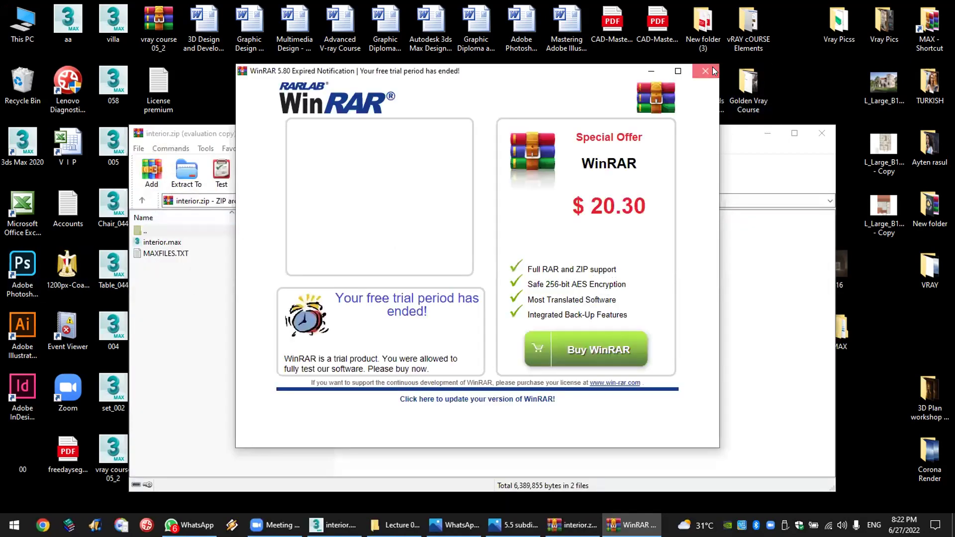
click(822, 127)
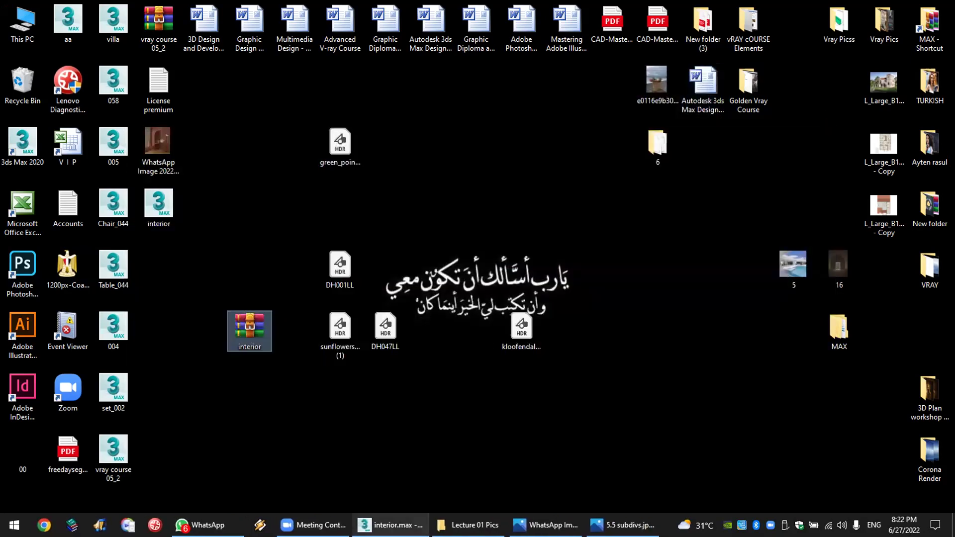
mouse_move(390, 524)
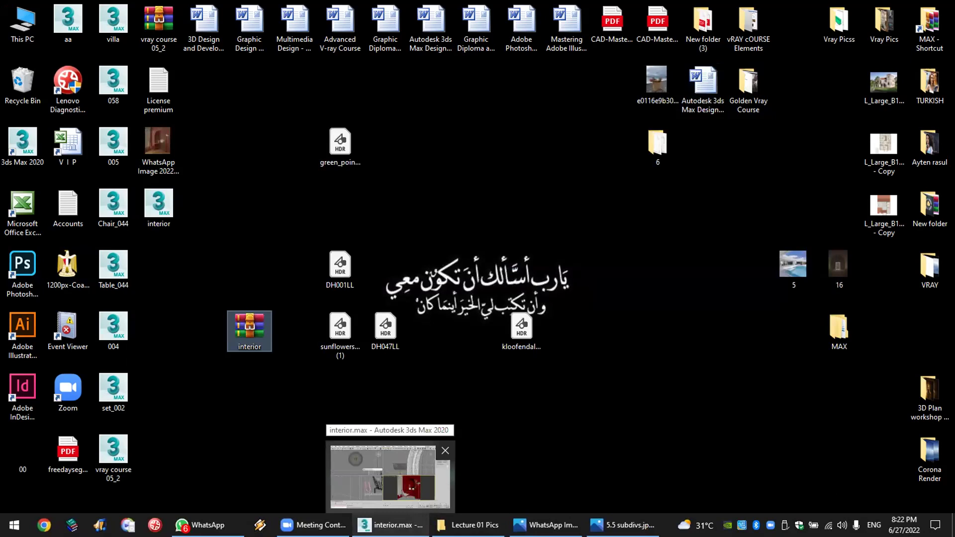
click(391, 476)
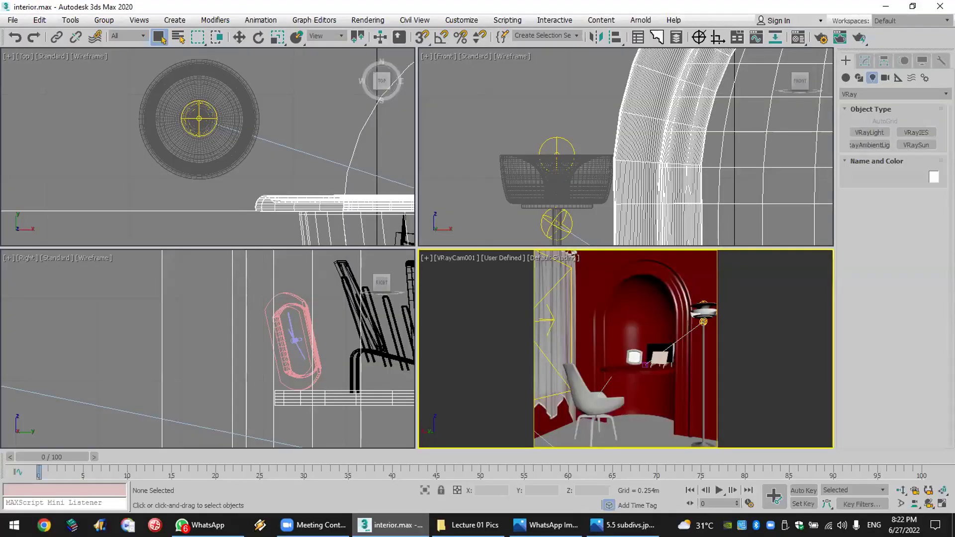
click(12, 20)
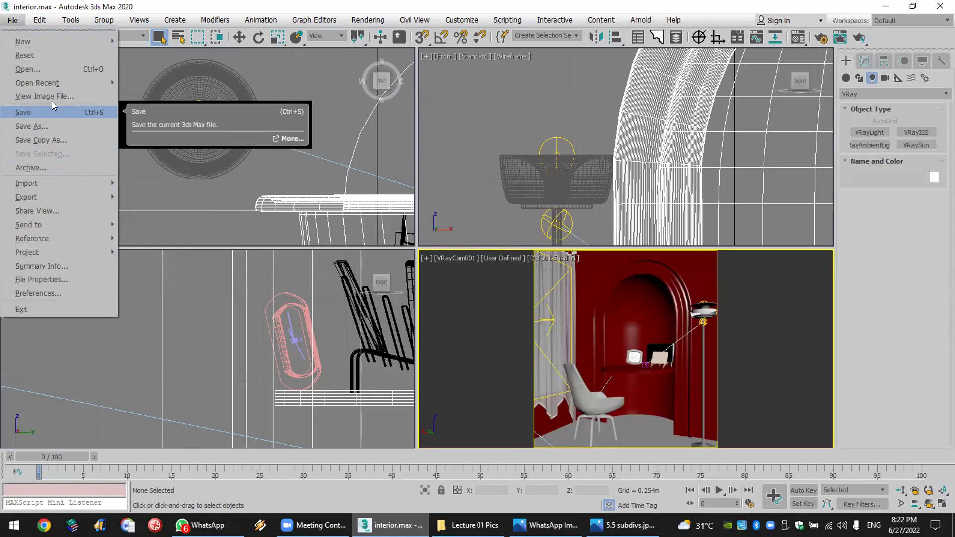
click(63, 165)
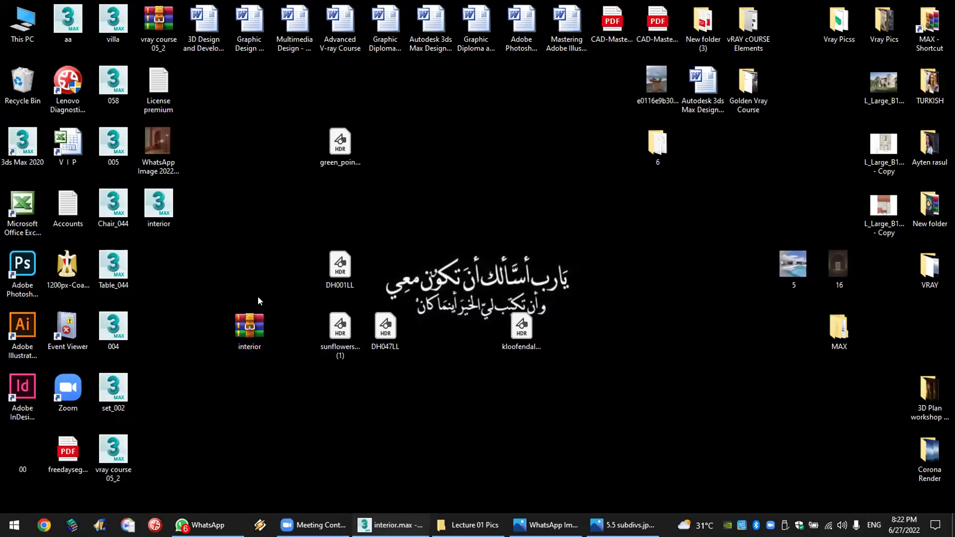
Step: Move the interior zip archive to an empty spot on the desktop beside the 004 scene file
drag(749, 413, 252, 385)
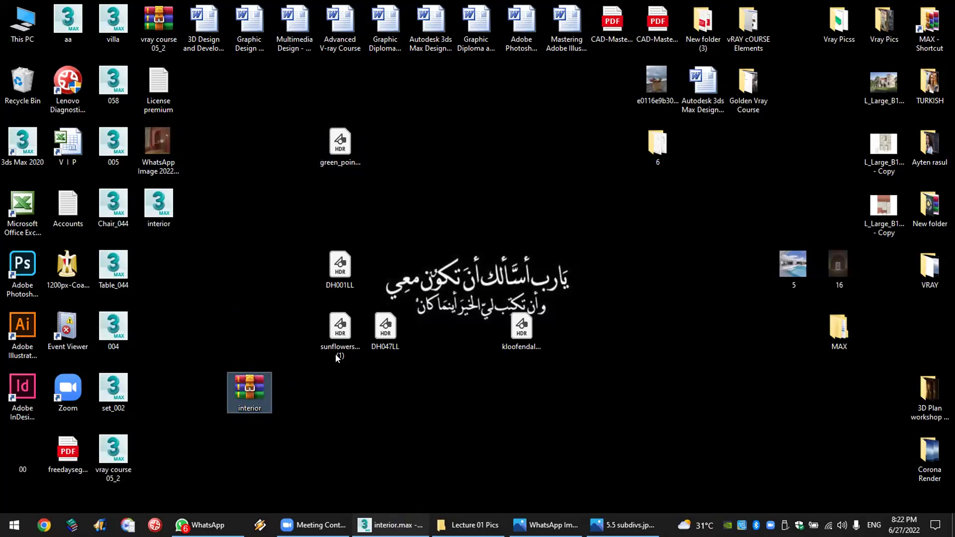
drag(269, 407, 211, 257)
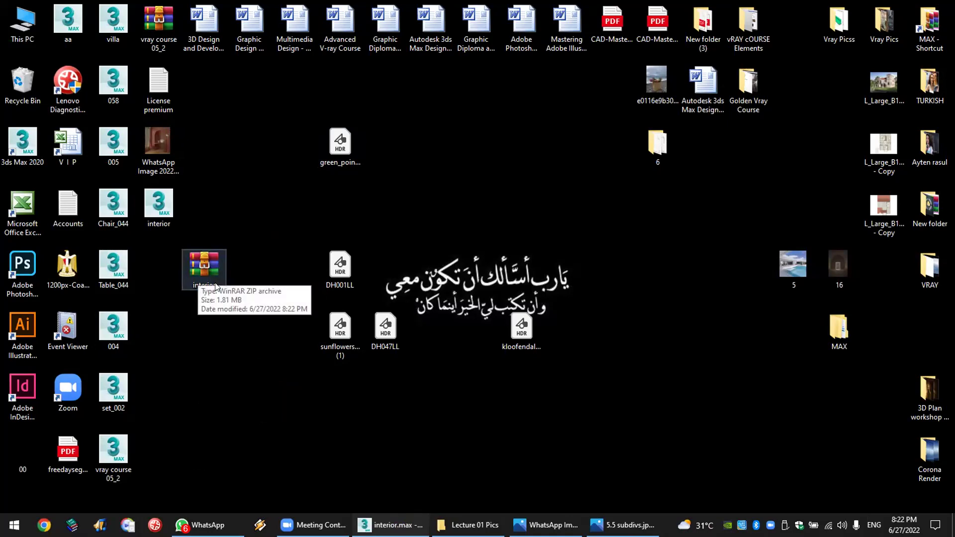
drag(207, 263, 221, 327)
Step: Open the interior zip archive, select interior.max inside it while dismissing the license reminder, and close the archive window
double_click(204, 328)
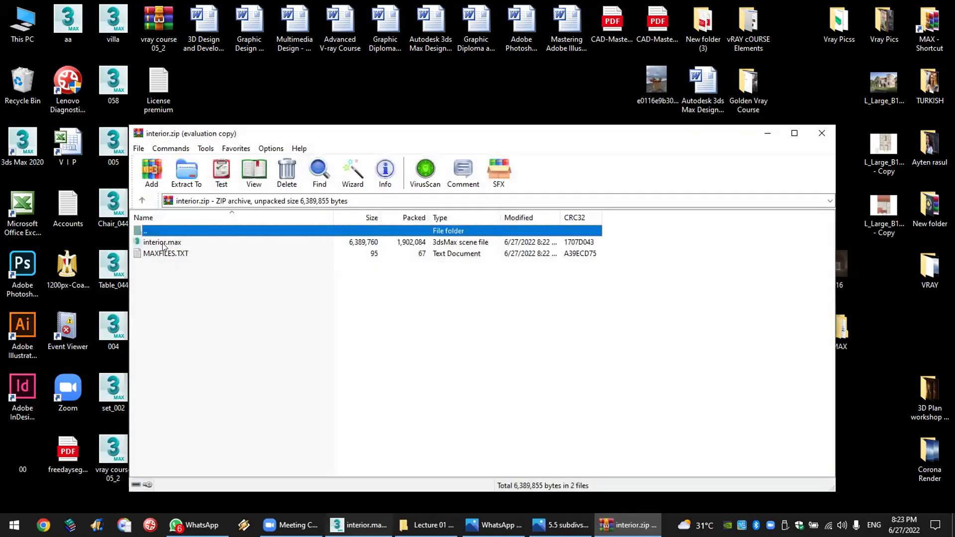
click(160, 243)
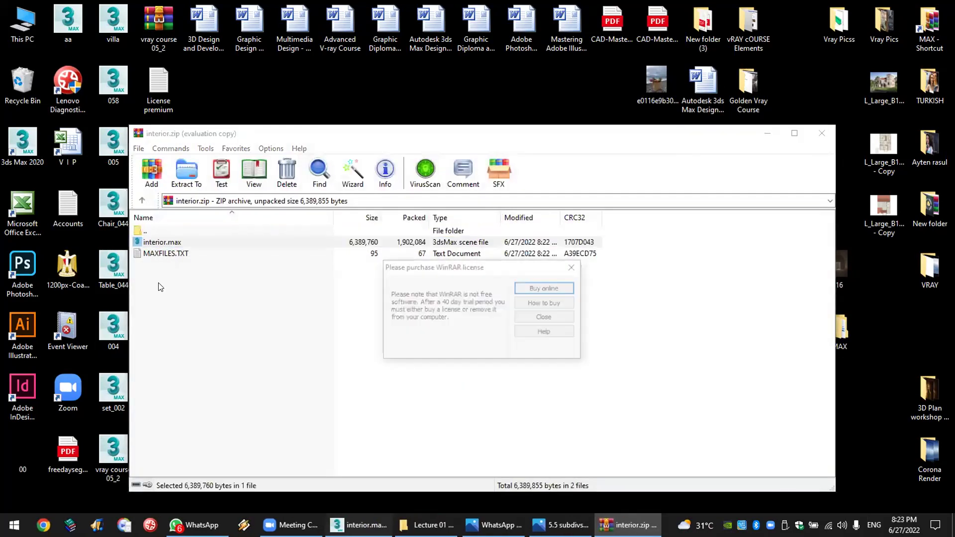
click(553, 318)
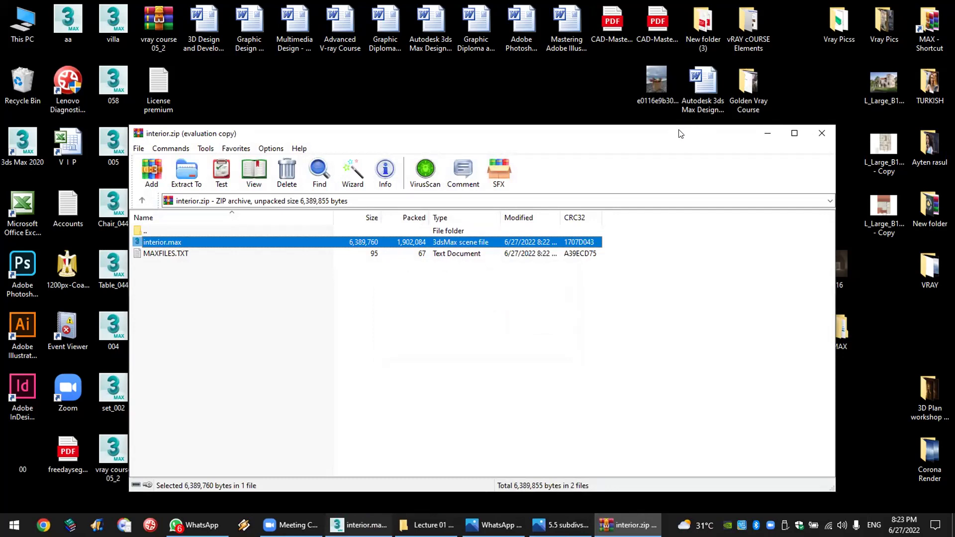
click(820, 133)
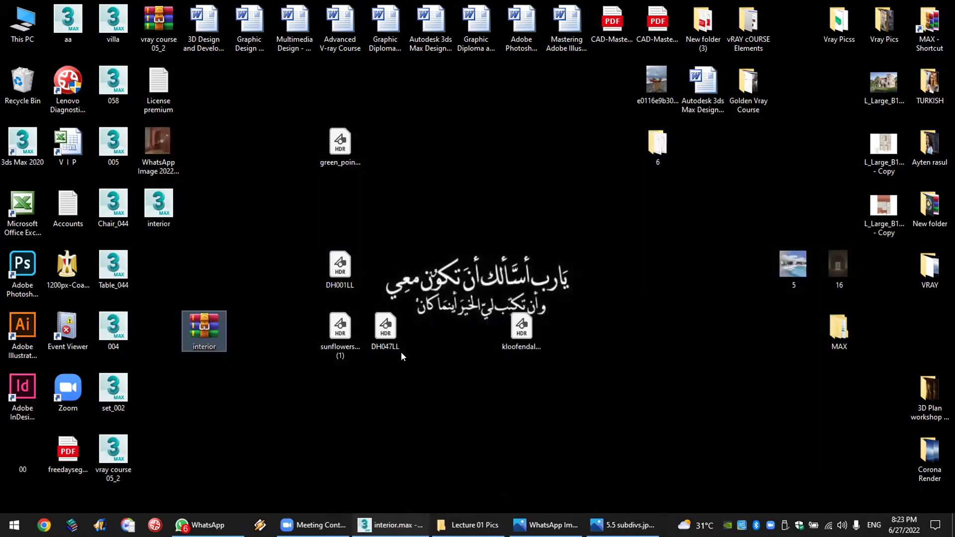
Step: Switch back to 3ds Max and reopen interior.max from the recently used scenes
click(389, 525)
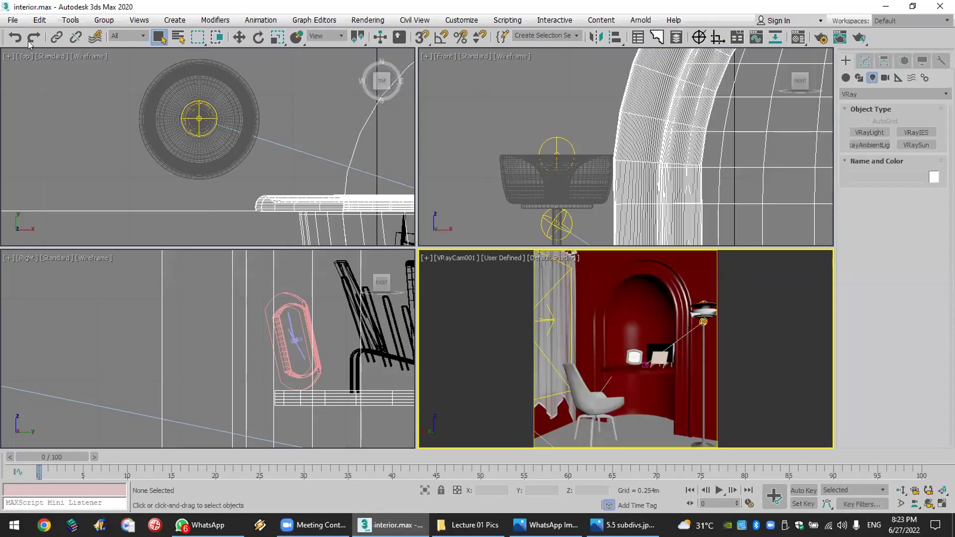
click(12, 20)
mouse_move(34, 82)
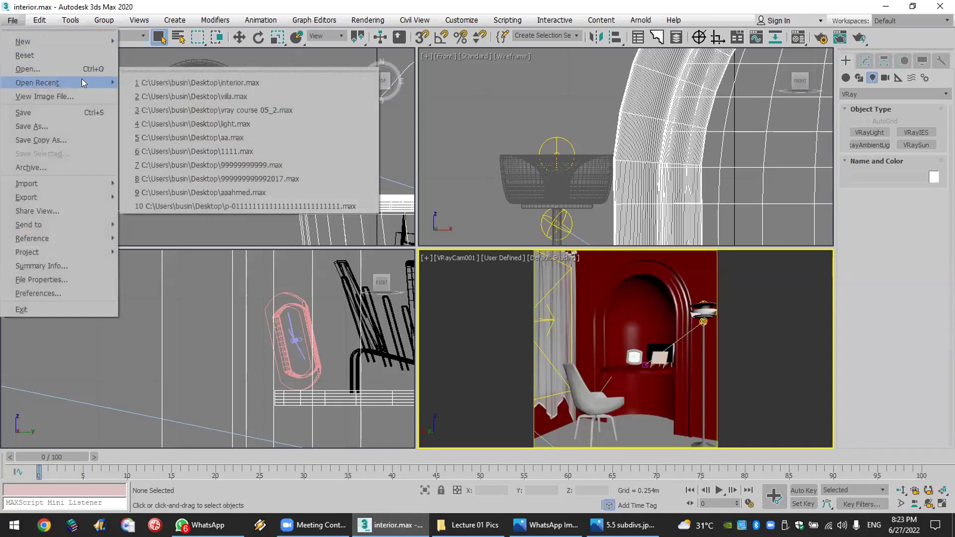
click(188, 82)
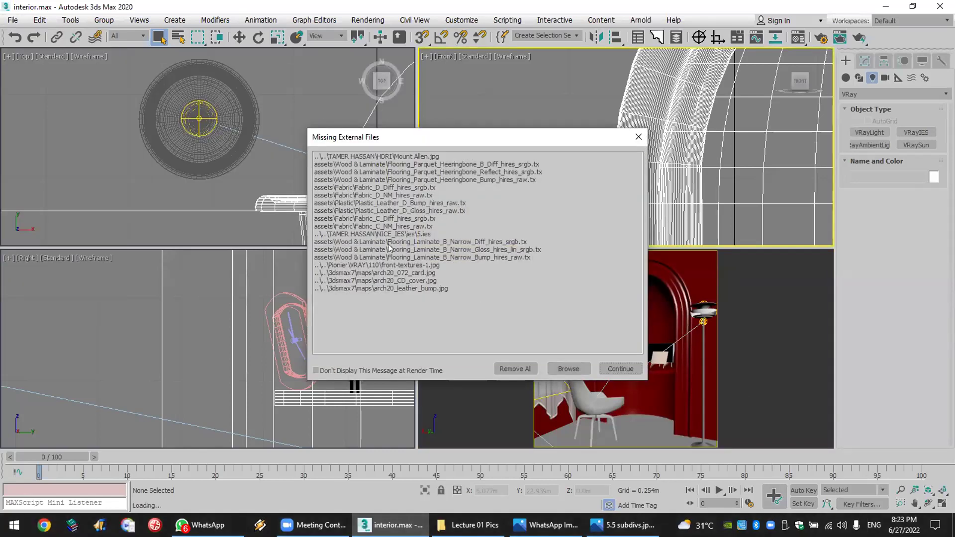
Step: Examine the Flooring_Parquet textures in the missing external files list, continue loading without them, and close the Scene Converter
click(350, 165)
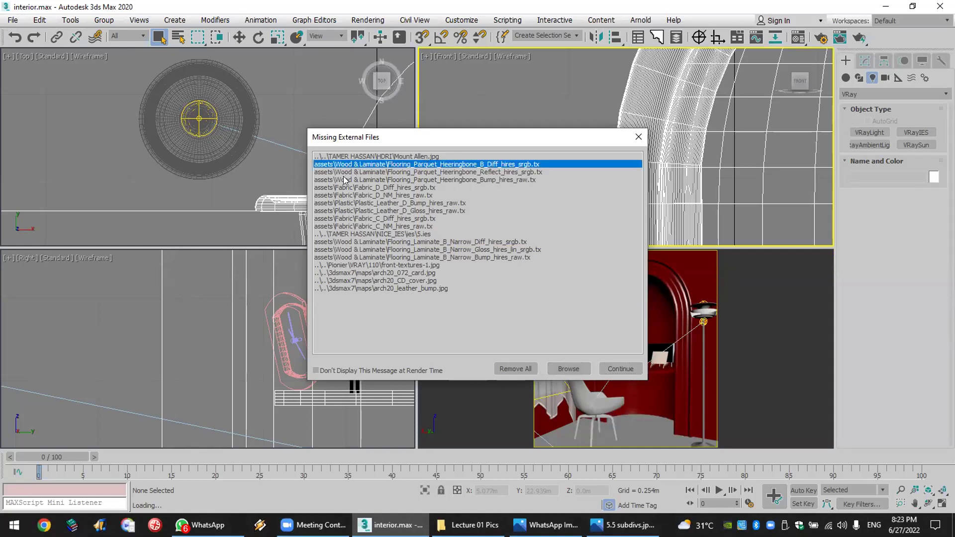
click(344, 180)
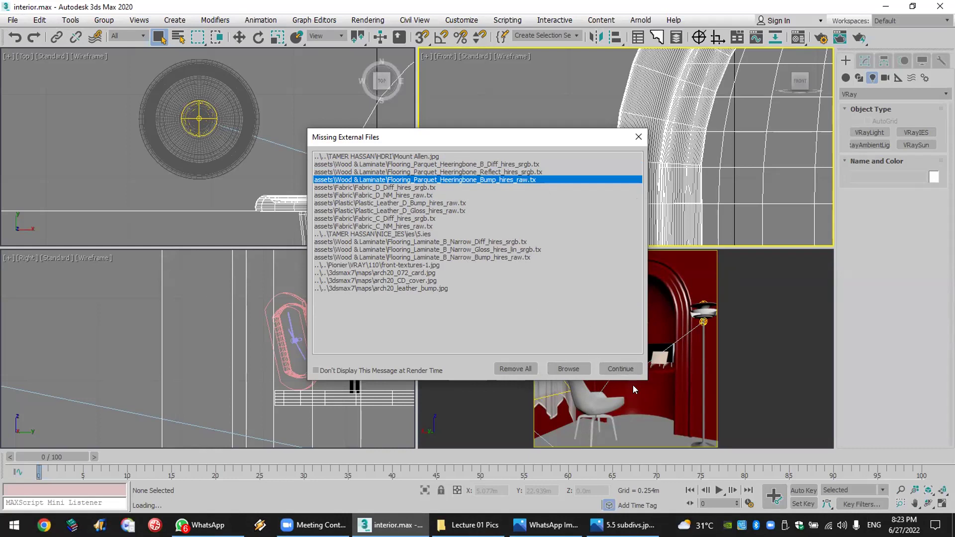
click(613, 367)
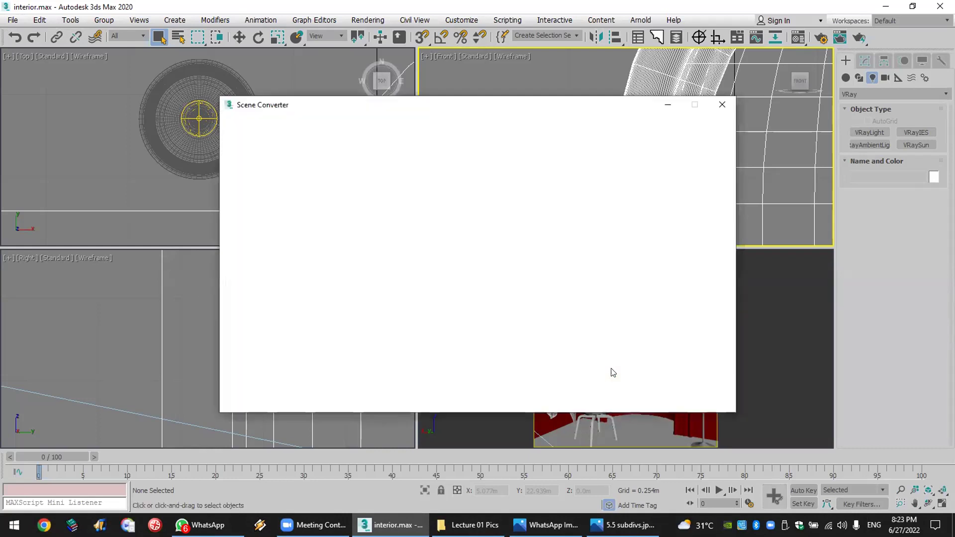
click(722, 104)
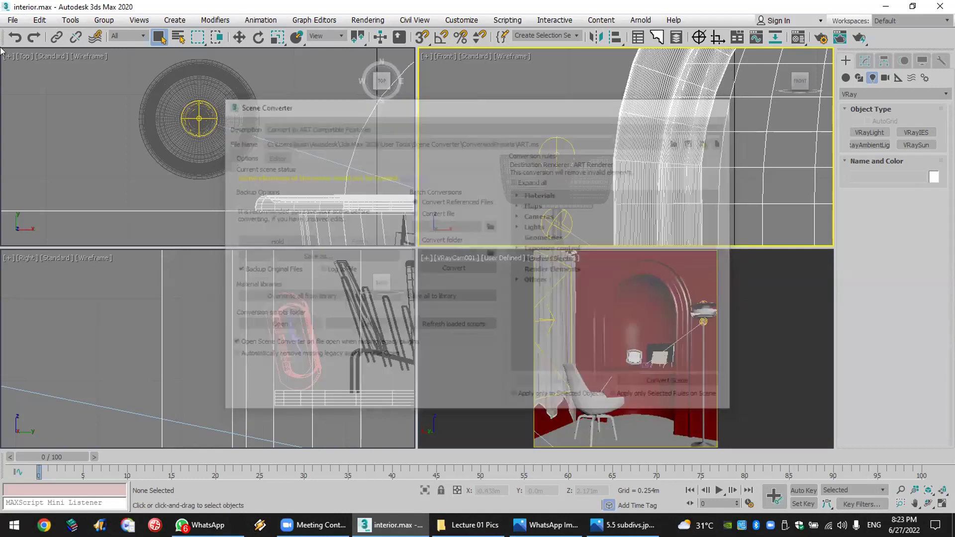
Step: Reset 3ds Max to an empty, untitled scene
click(13, 20)
click(20, 55)
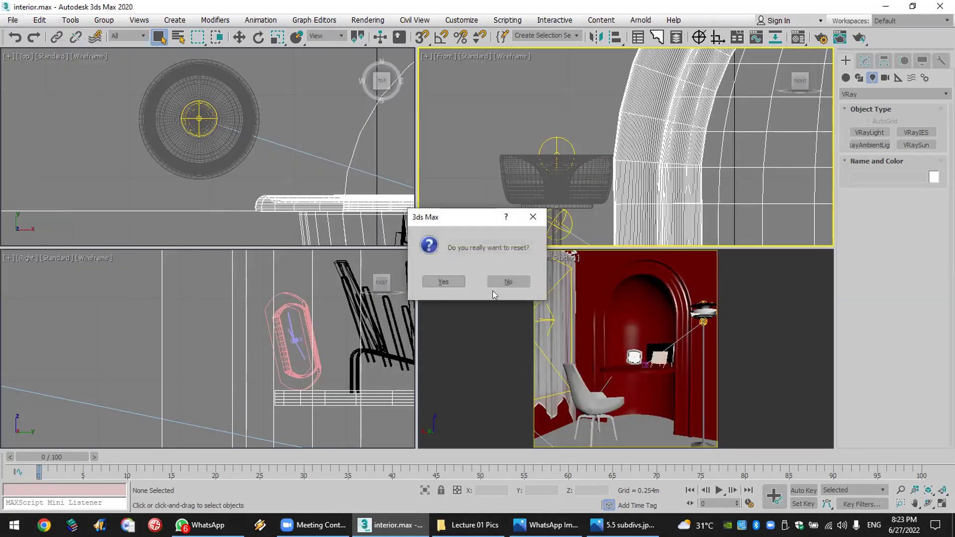
click(443, 281)
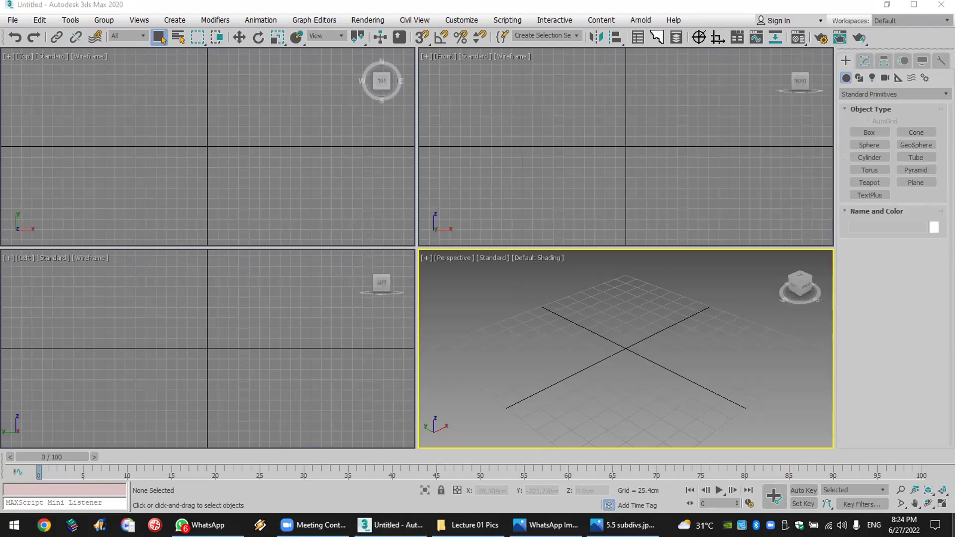
Step: From the desktop's MAX folder, go to ArchModels > PDFs and open the ArchModels Volumes 1-60 catalogue
key(super+d)
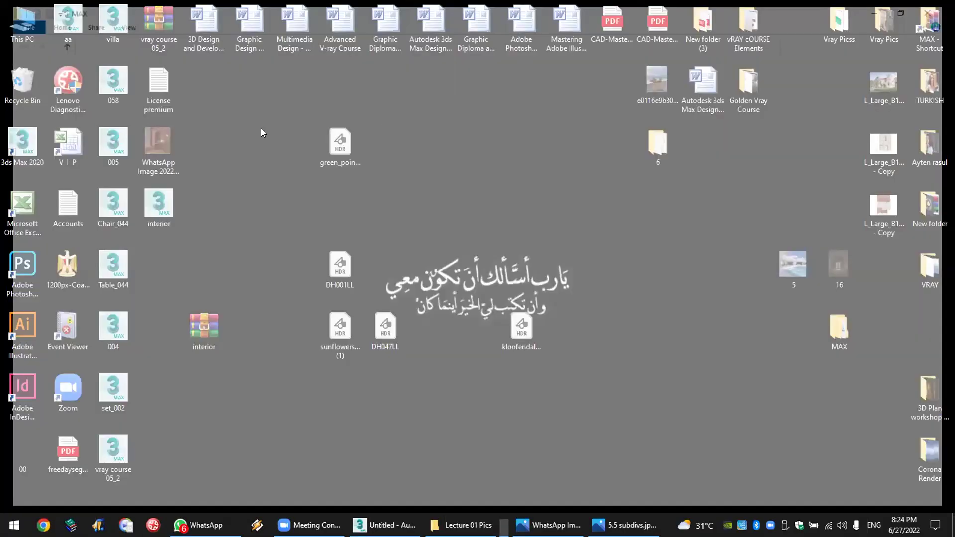
double_click(149, 93)
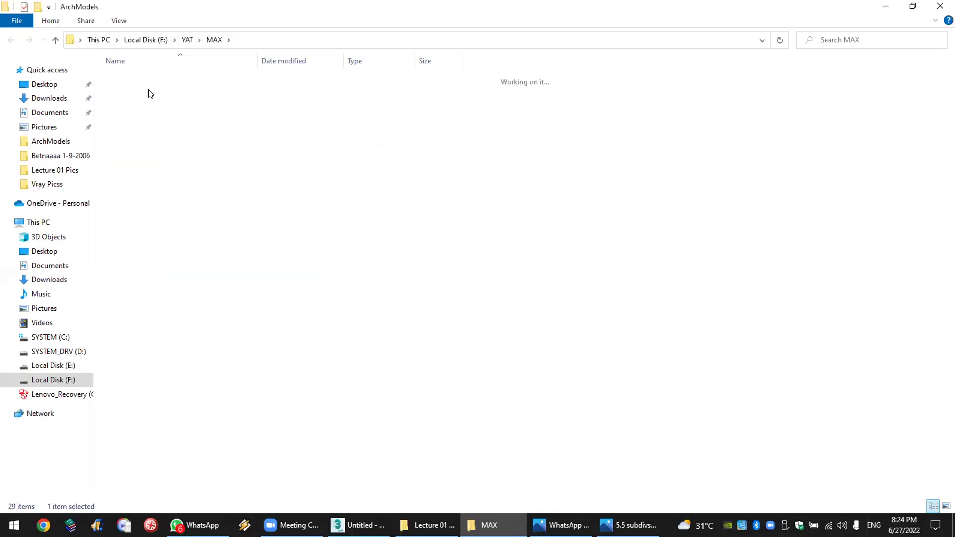
double_click(142, 80)
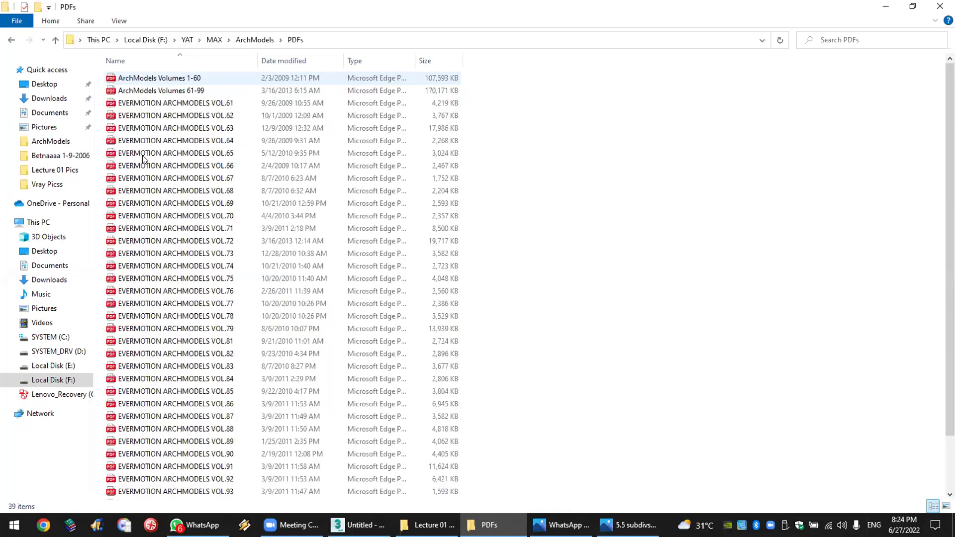
double_click(173, 78)
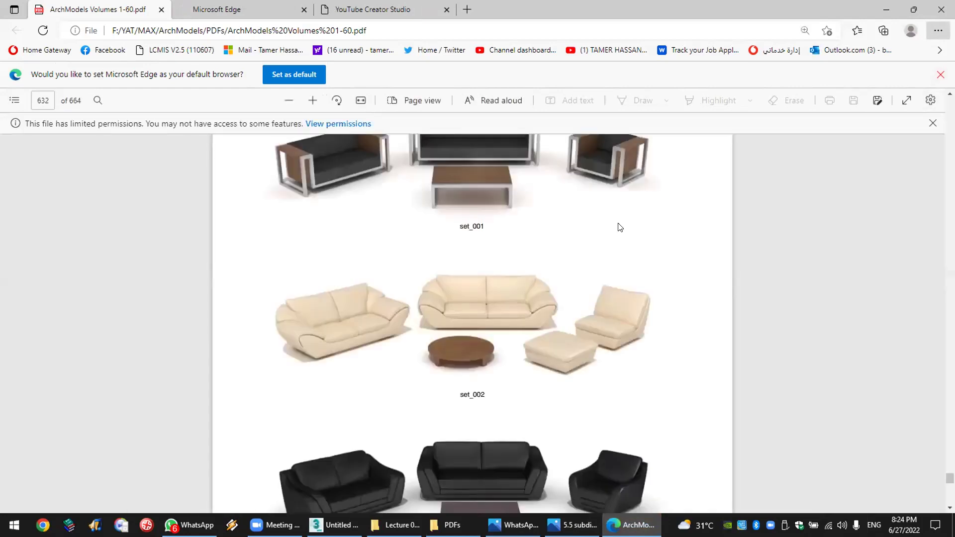
Step: Browse the catalogue from its first page, follow the potted palm thumbnail to its volume, review the plants and close the PDF
scroll(632, 231, down, 5)
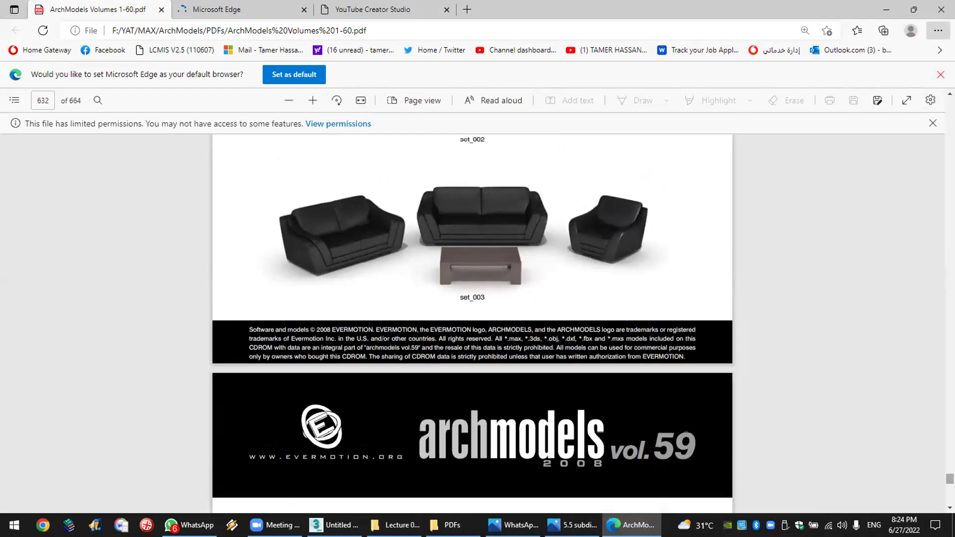
key(Home)
scroll(615, 233, down, 5)
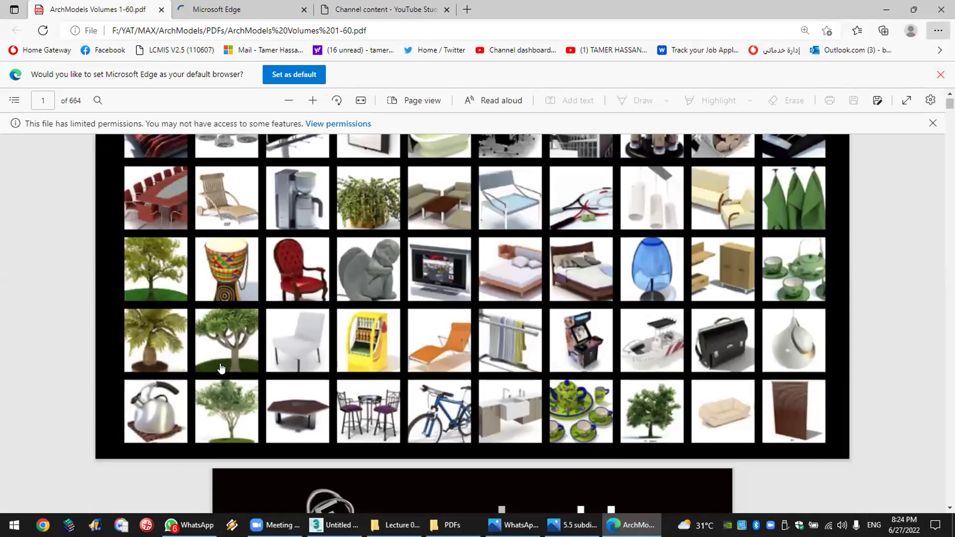
click(158, 341)
scroll(423, 328, down, 5)
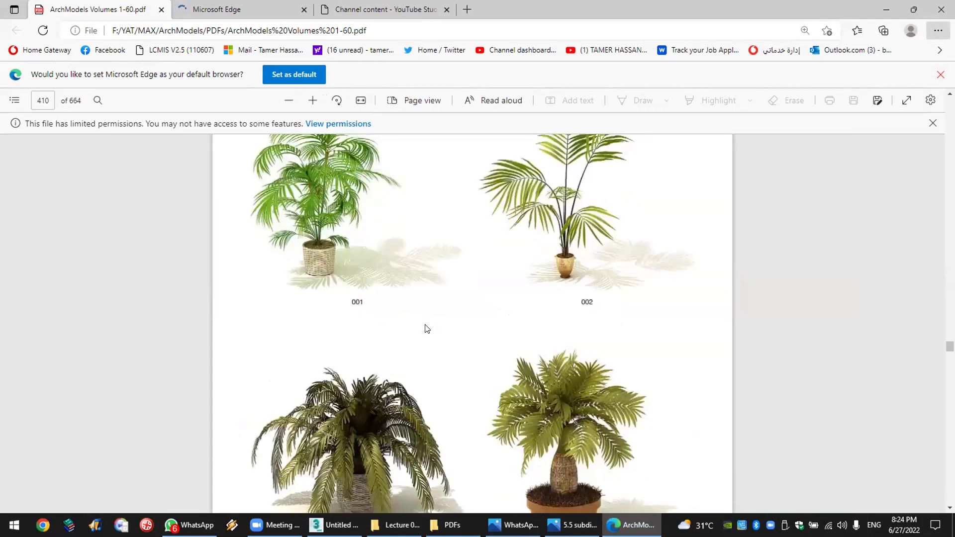
scroll(426, 328, down, 4)
middle_click(374, 329)
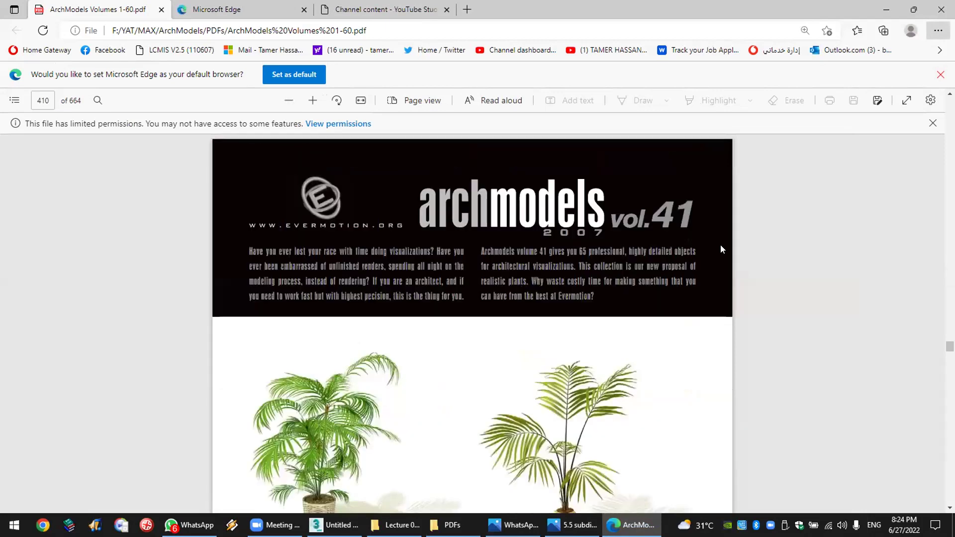
click(942, 9)
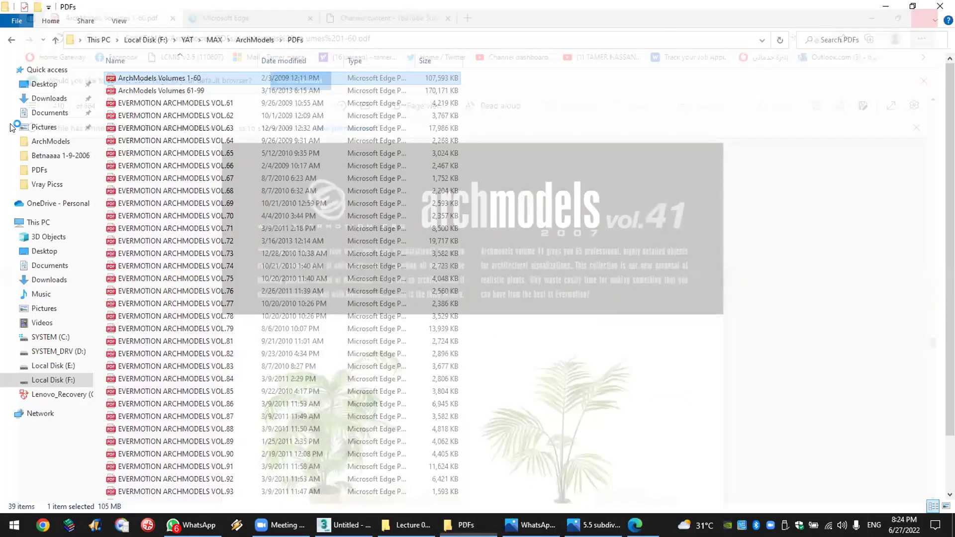
Step: Return to the ArchModels folder, open the Archmodels vol.041 archive and select the Maps folder inside its inner folder
click(11, 40)
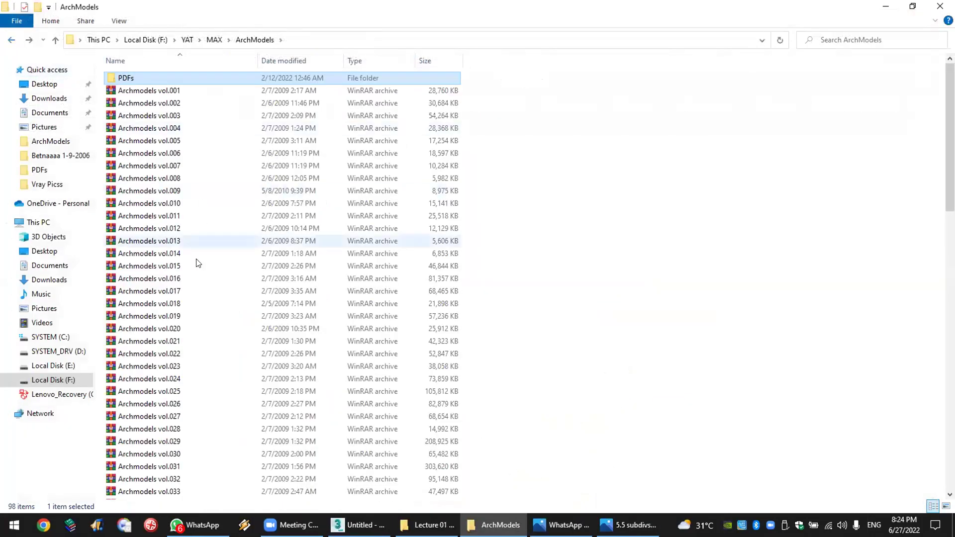
scroll(179, 323, down, 4)
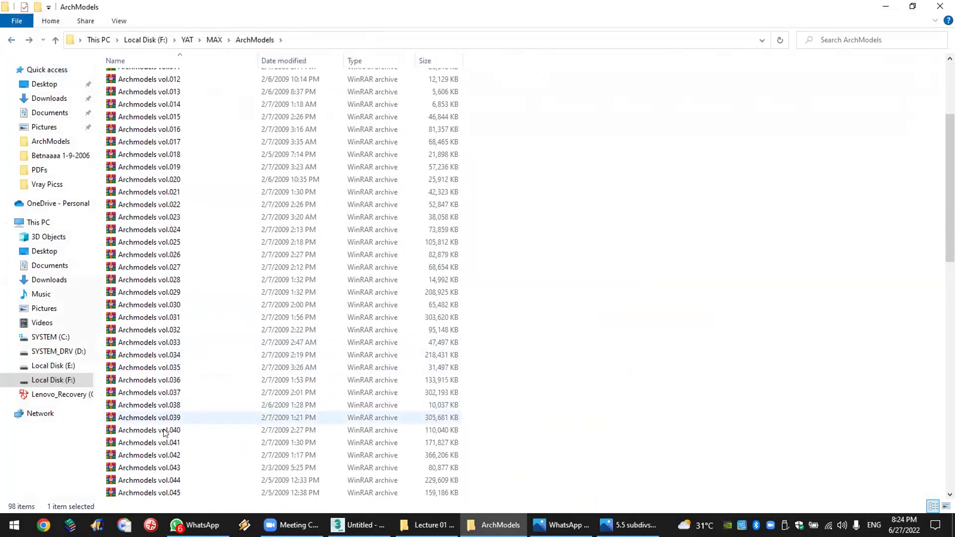
click(166, 442)
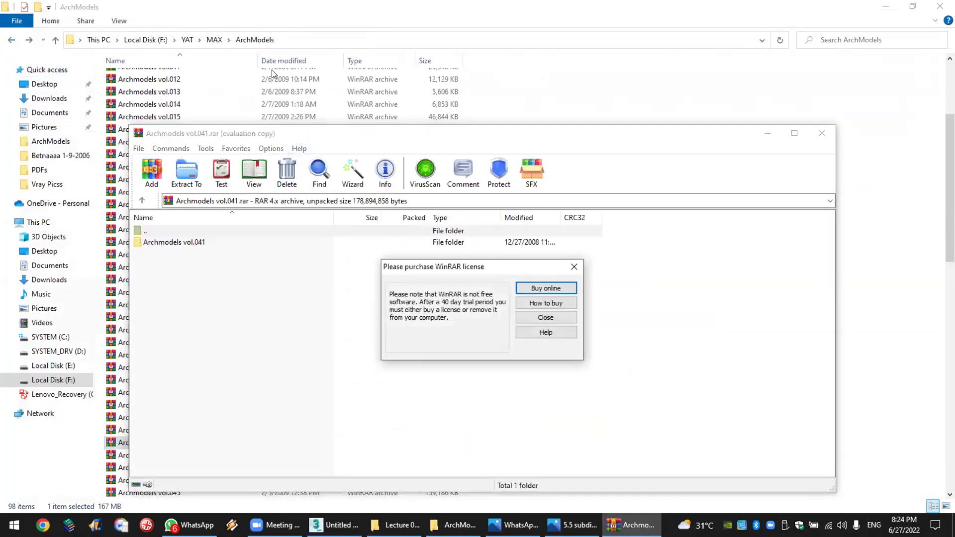
click(545, 317)
click(185, 243)
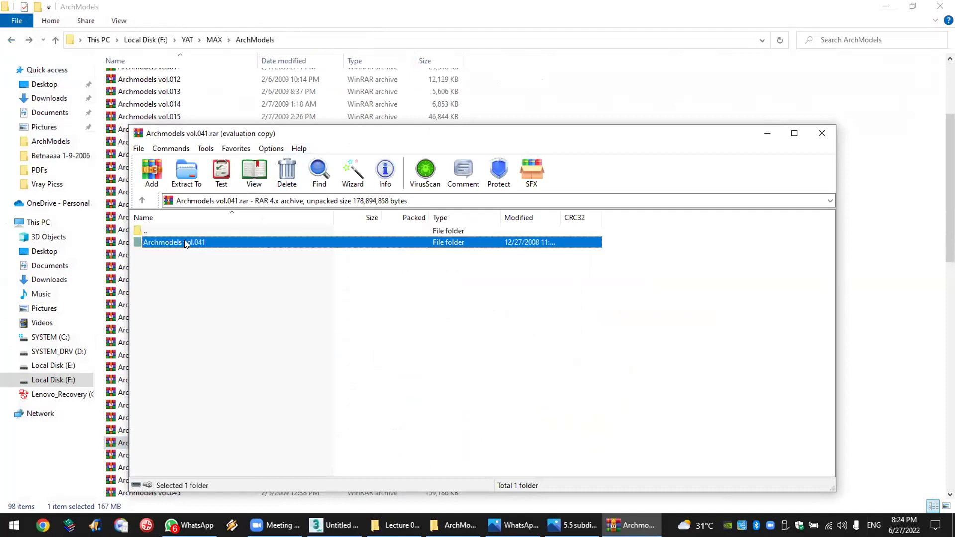
double_click(185, 242)
click(157, 243)
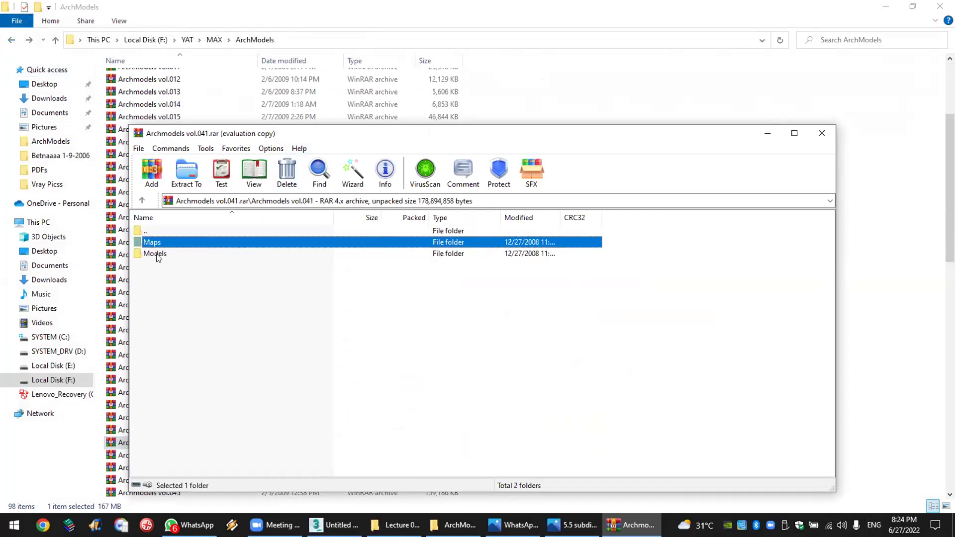
Step: Open the Models folder inside the Archmodels vol.041 archive and extract 003.rar to the desktop
click(157, 255)
double_click(157, 256)
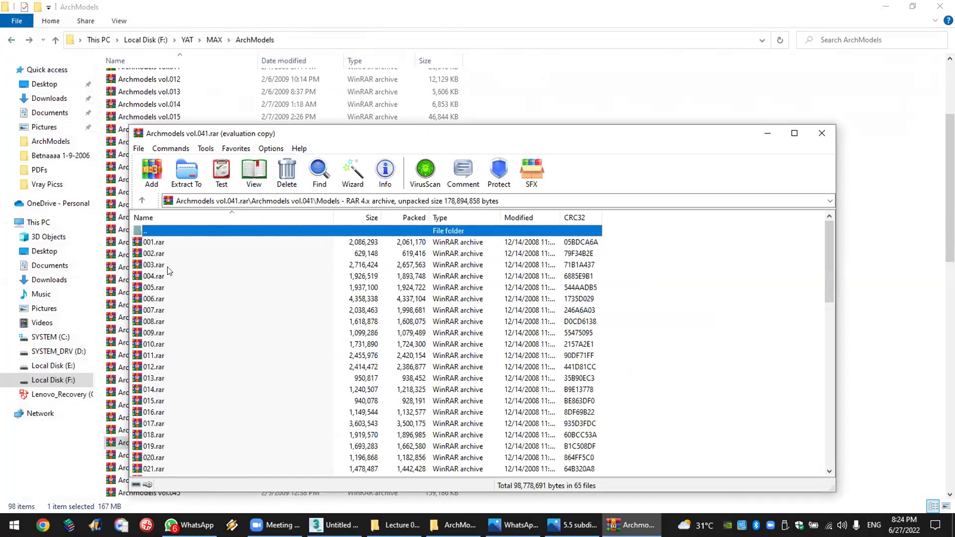
click(158, 265)
click(194, 169)
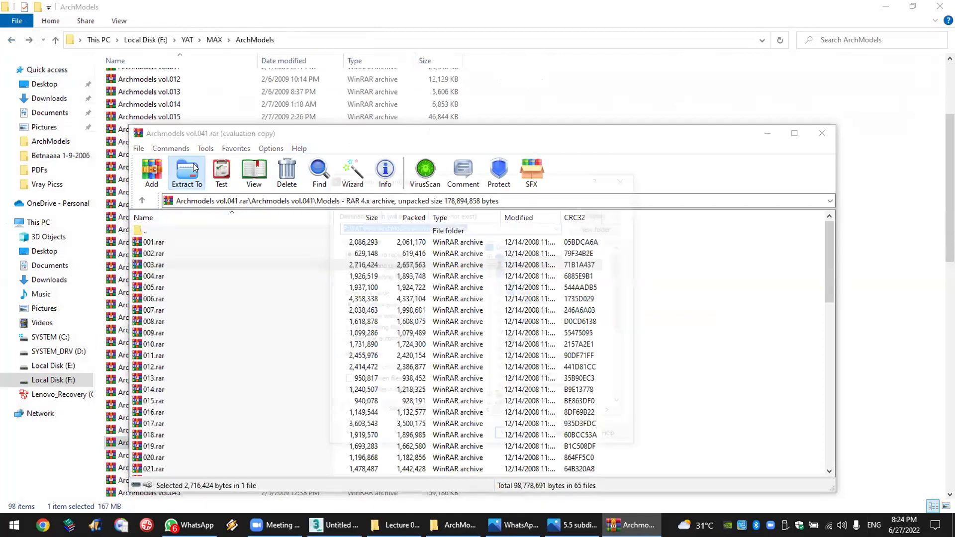
click(508, 245)
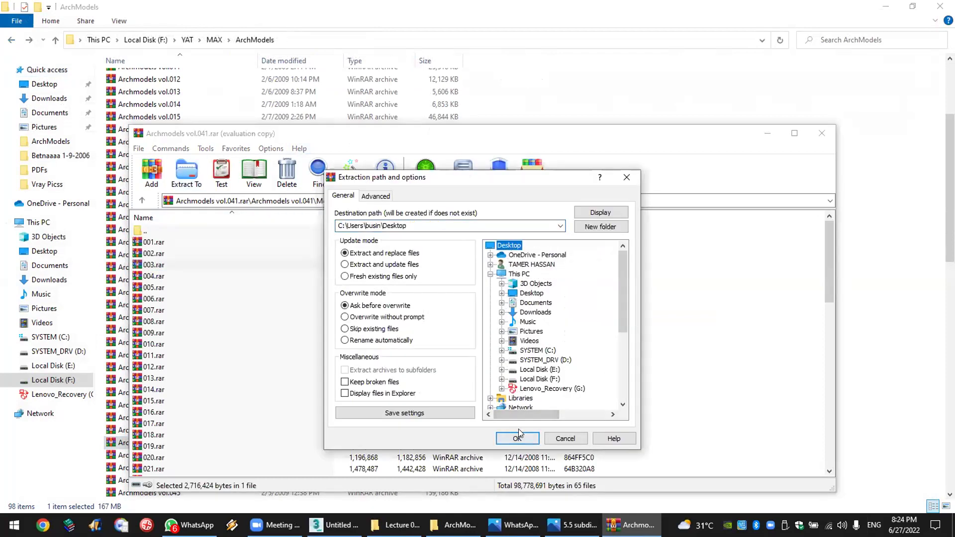
click(520, 436)
Step: On the desktop, unpack the 003 archive in place
key(super+d)
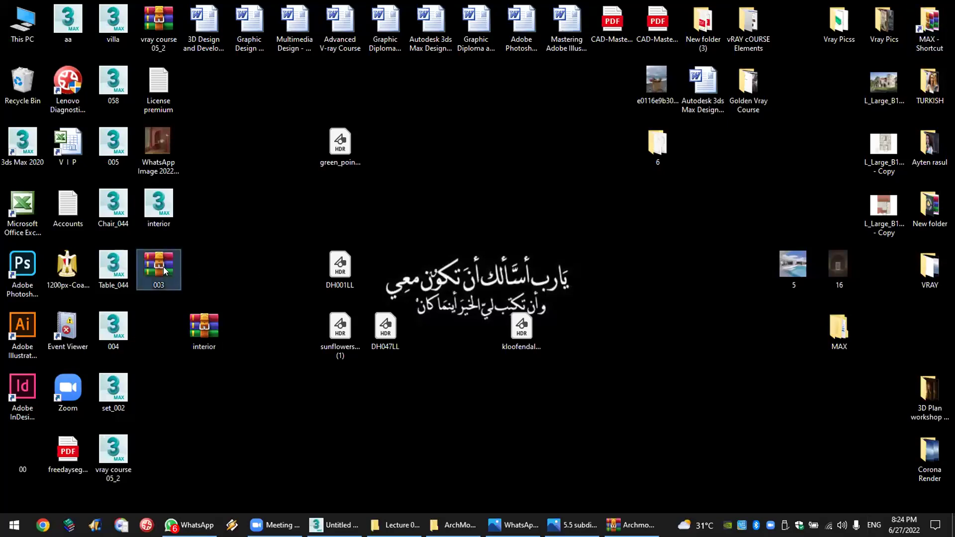
right_click(164, 267)
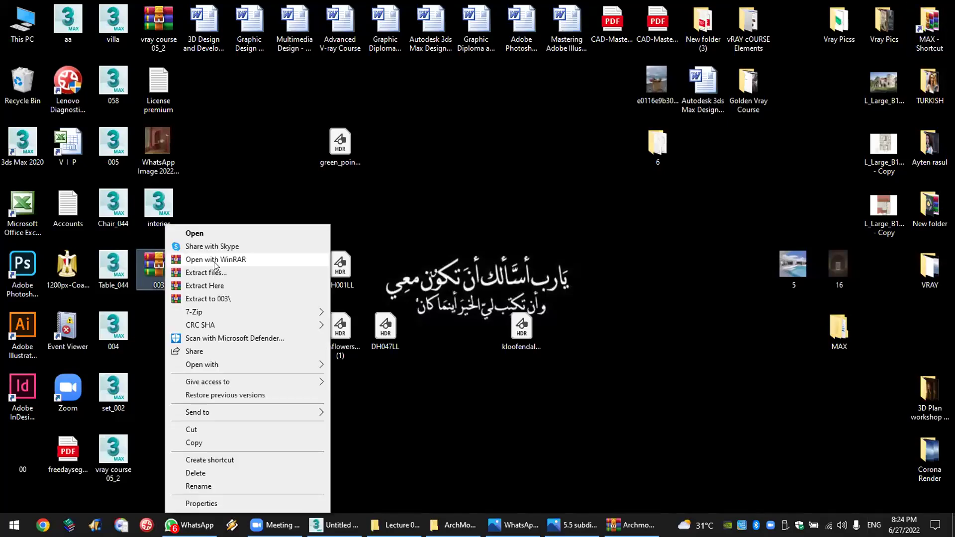
click(222, 287)
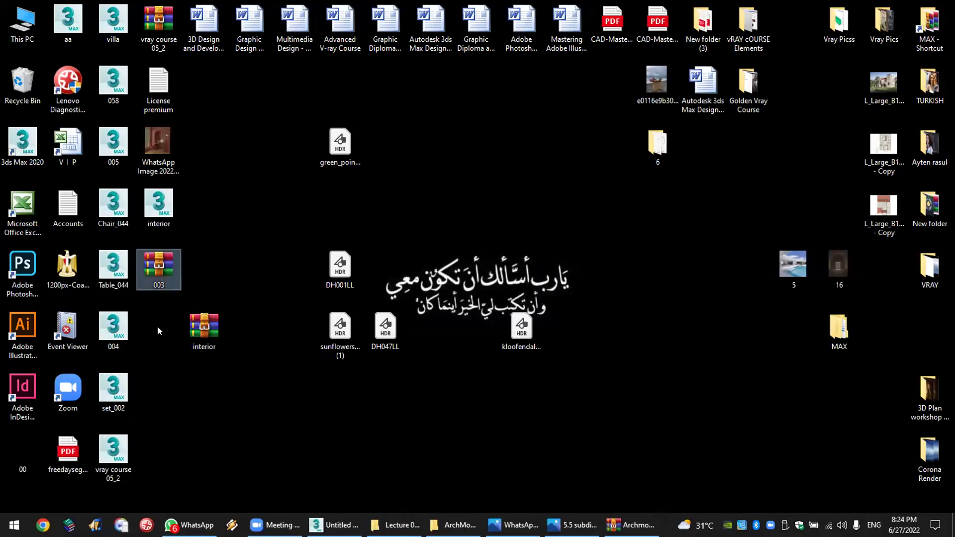
Step: Open the desktop's 003 scene in 3ds Max, disabling gamma/LUT correction, accepting V-Ray's updated features and adopting the file's unit scale
drag(157, 325, 574, 357)
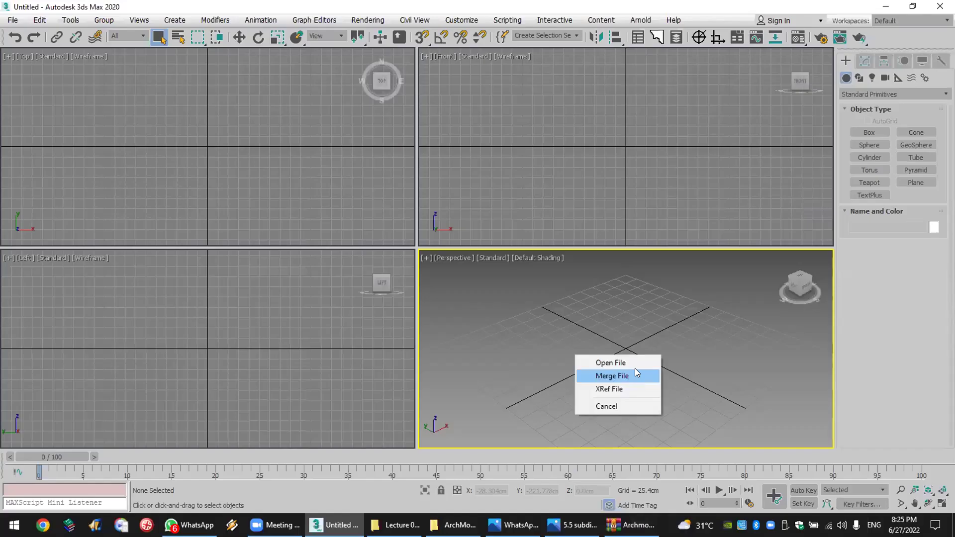
click(633, 363)
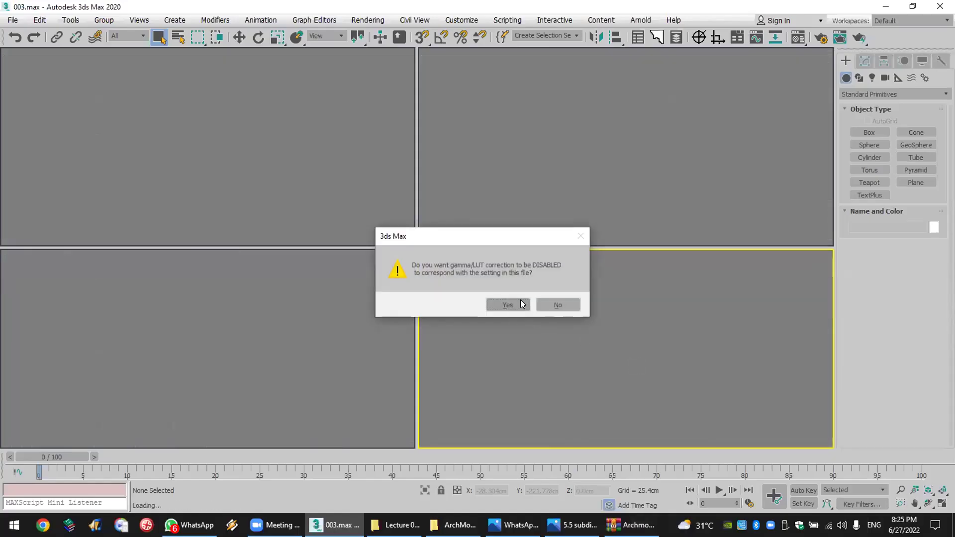
click(519, 303)
click(560, 329)
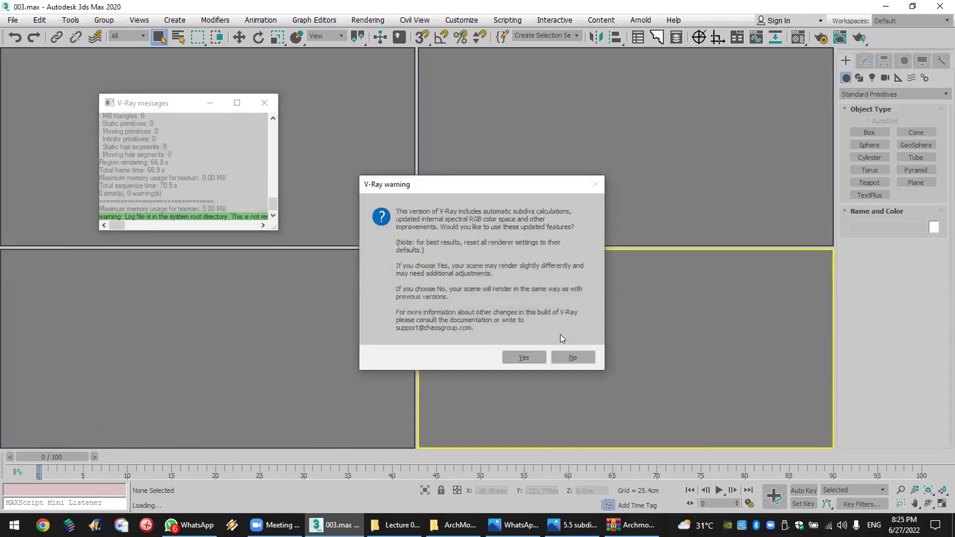
click(534, 358)
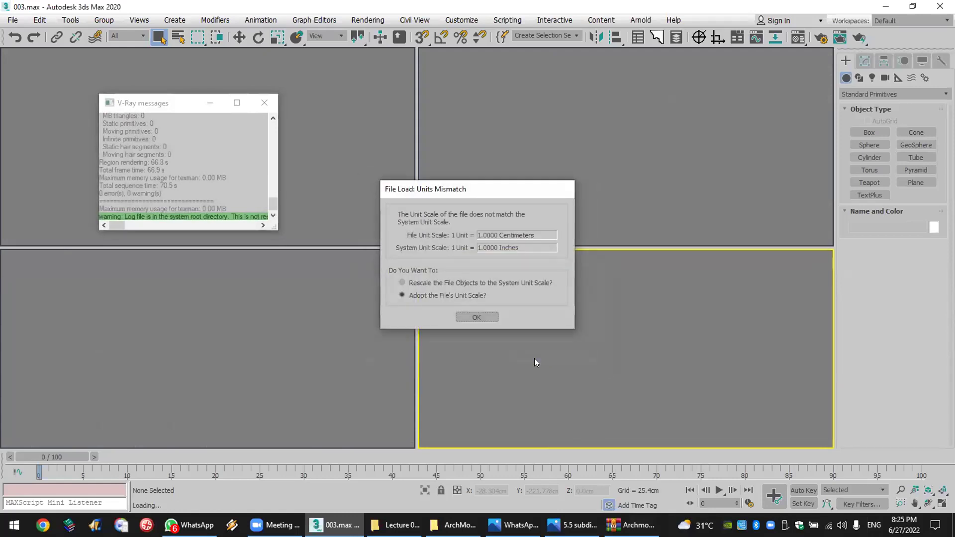
click(482, 317)
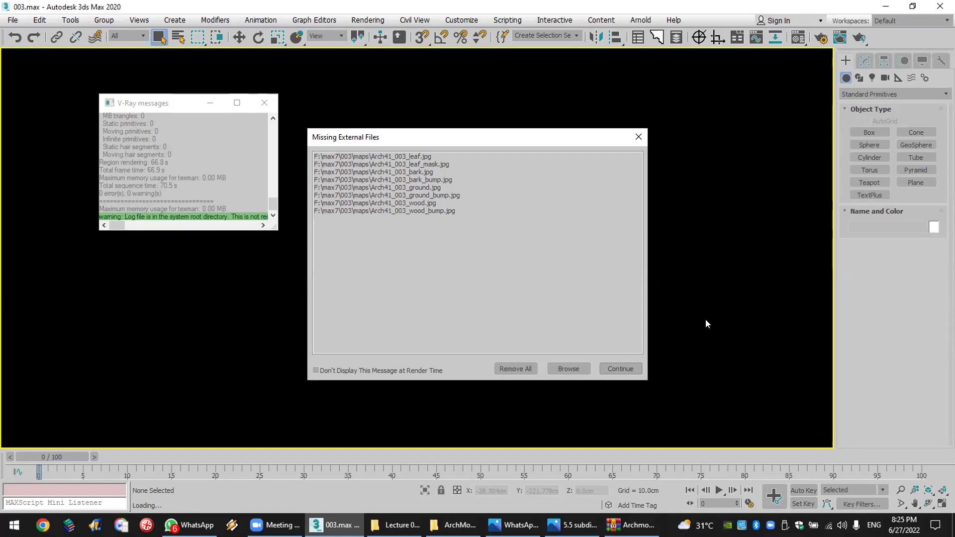
Step: Continue loading without the missing external files and close the Scene Converter and V-Ray messages windows
click(614, 367)
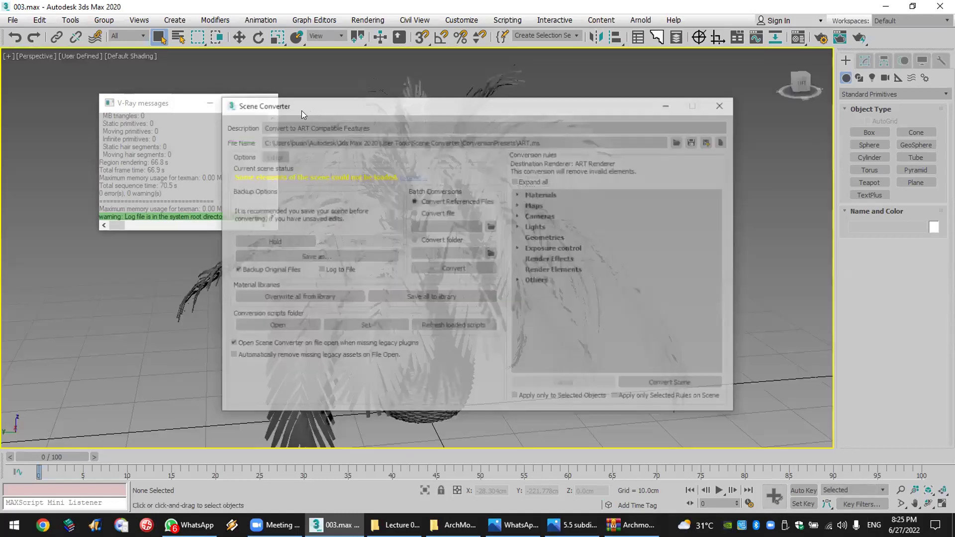
click(720, 106)
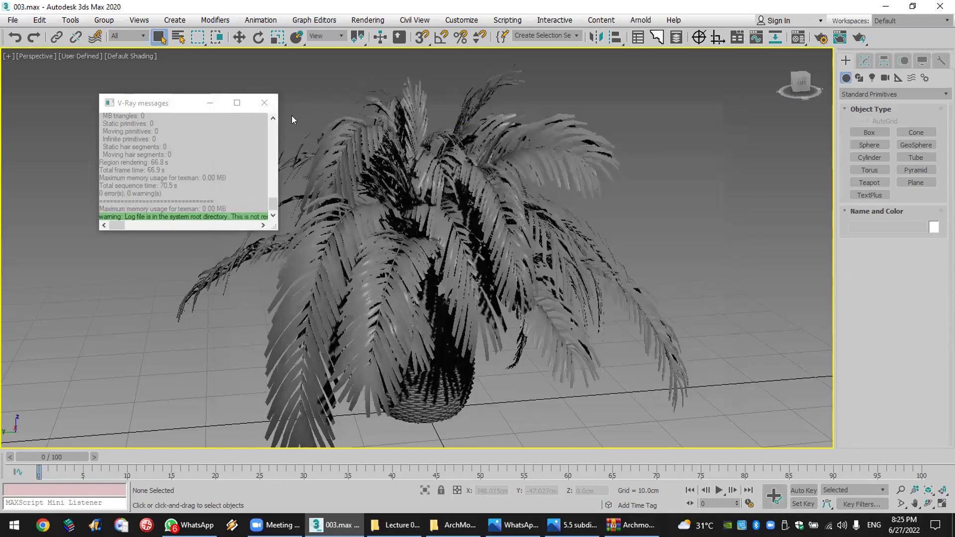
click(264, 103)
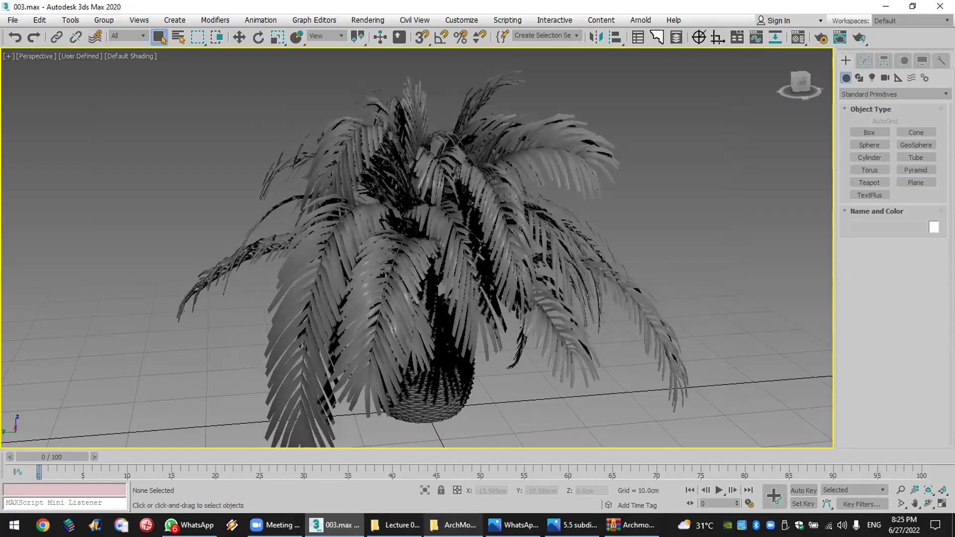
Step: Switch to the ArchModels folder, reopen the Archmodels vol.041 archive, dismiss the WinRAR trial notice and enter the inner Archmodels vol.041 folder
click(454, 525)
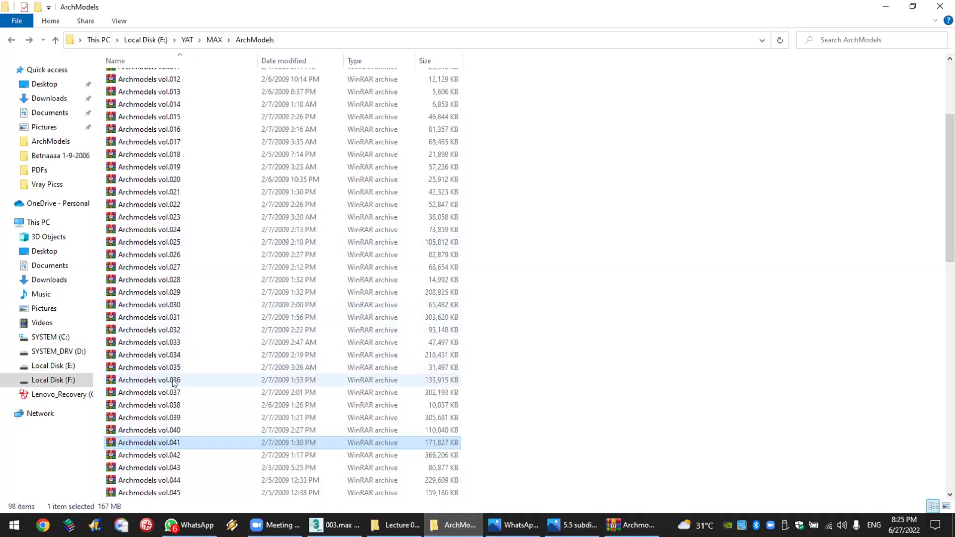
click(182, 451)
click(182, 441)
double_click(182, 441)
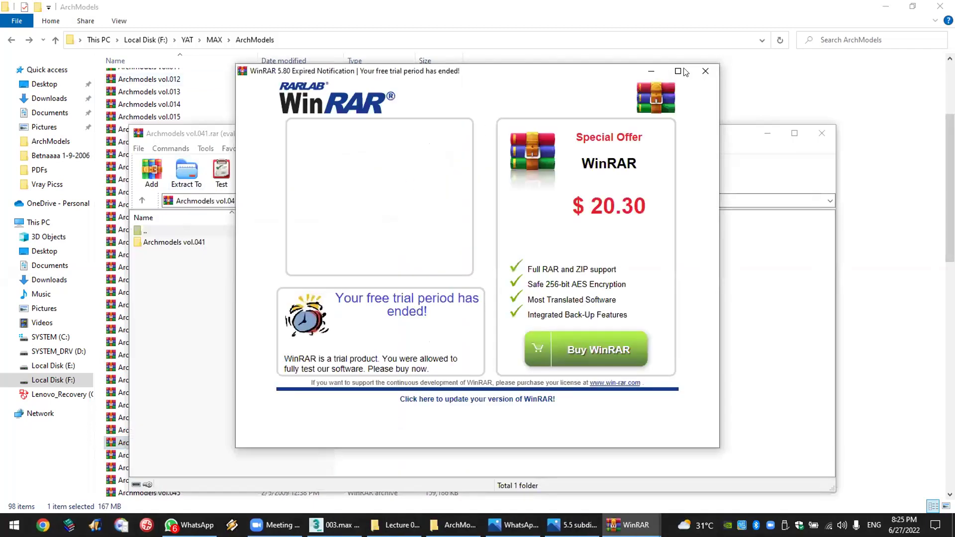
click(705, 70)
click(214, 243)
double_click(214, 243)
Step: Extract the Maps folder into a new Archmodels vol.041 folder on the desktop and close the archive
click(164, 241)
click(191, 179)
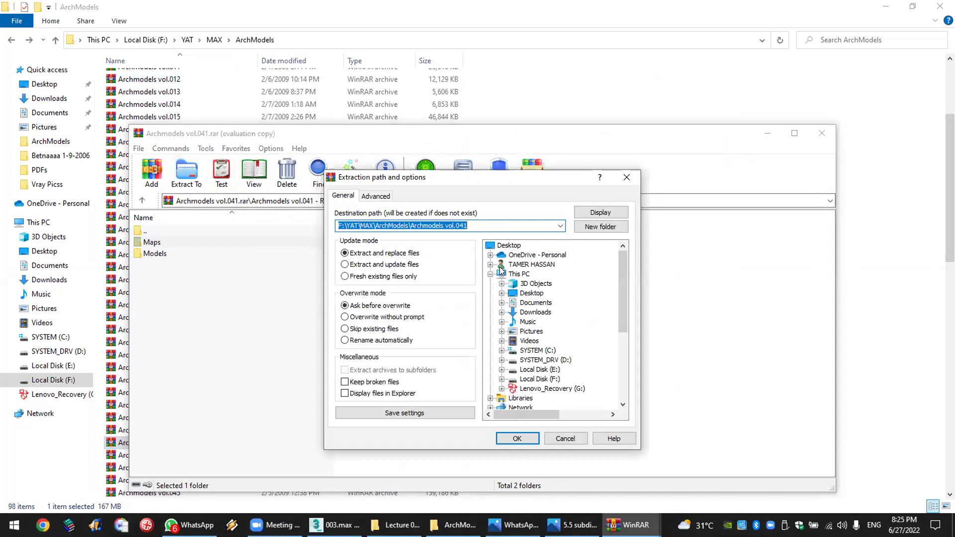
click(517, 245)
click(601, 226)
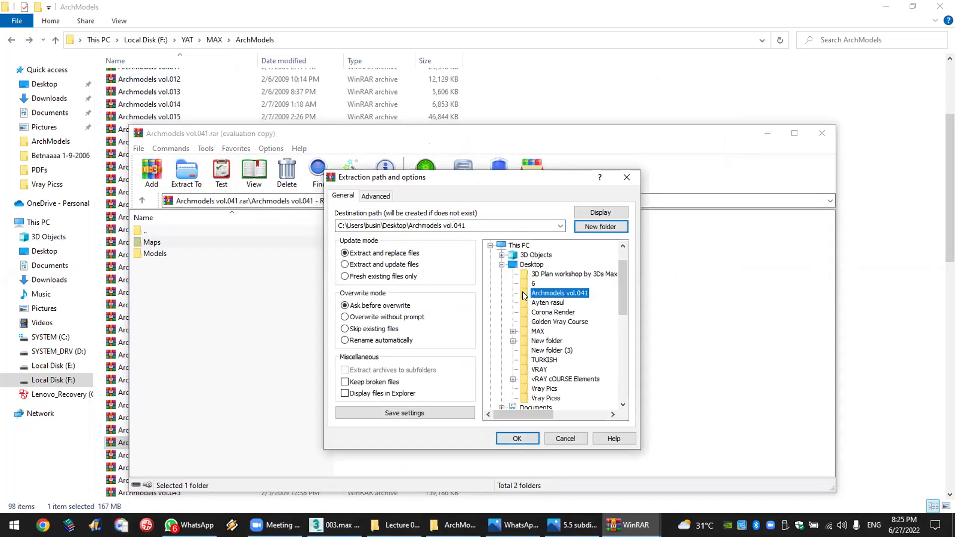
click(525, 440)
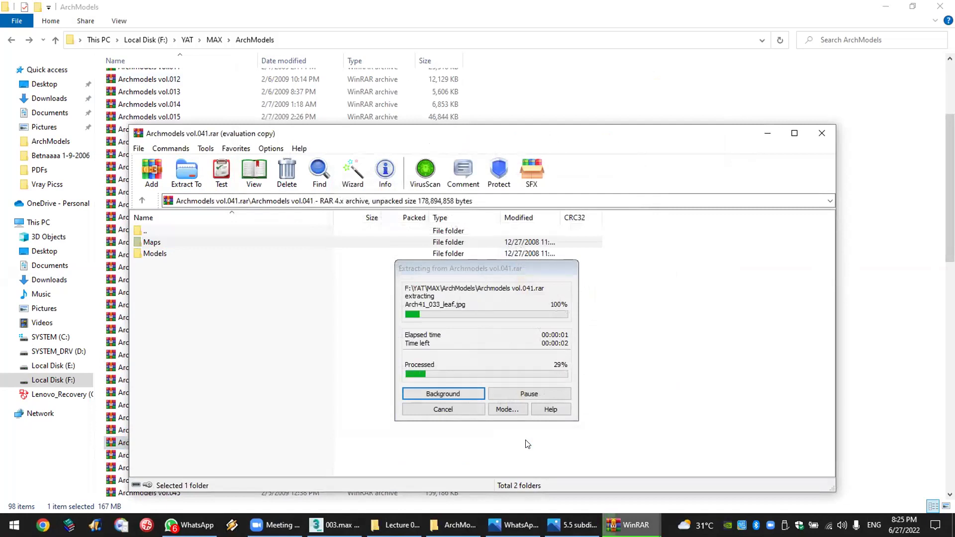
click(822, 134)
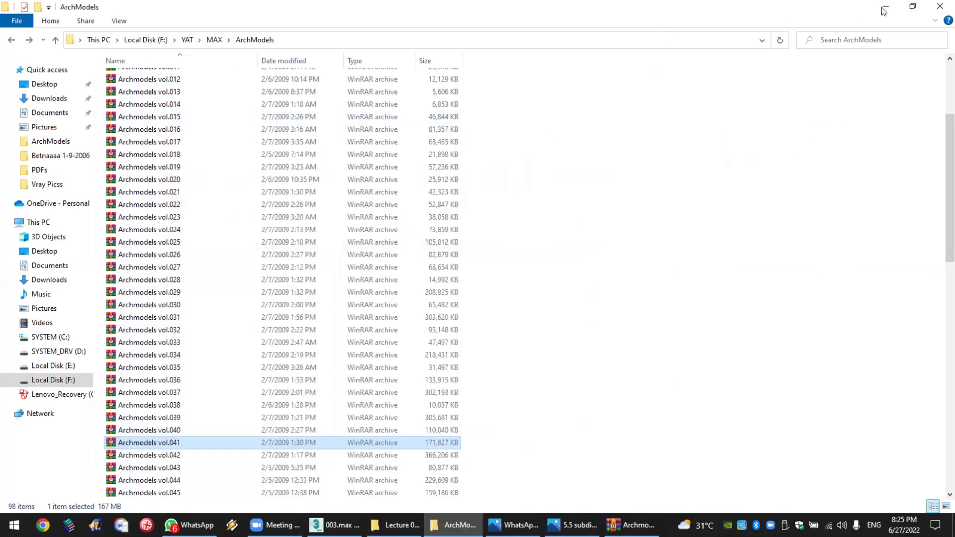
Step: Return to 3ds Max and reset the 003 scene, confirming the reset
click(886, 6)
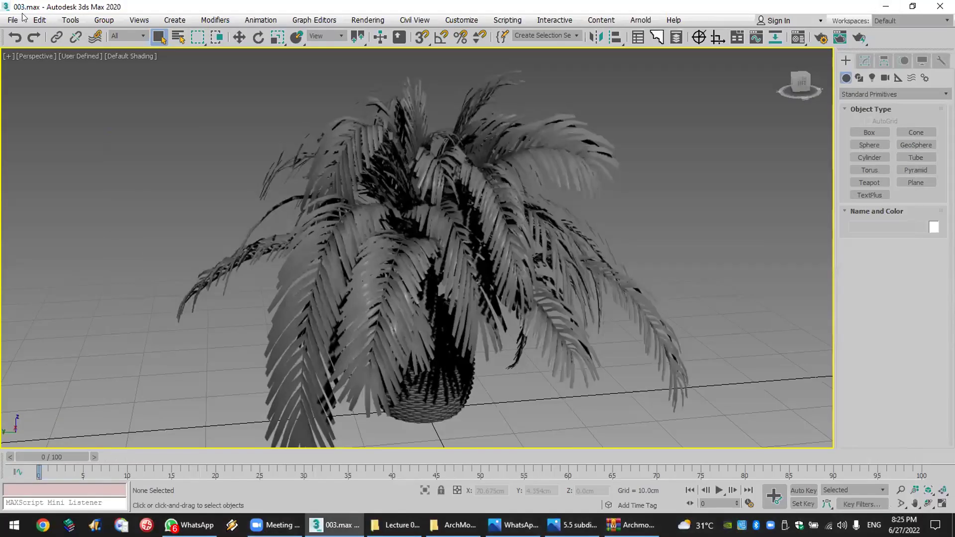
click(13, 20)
click(23, 55)
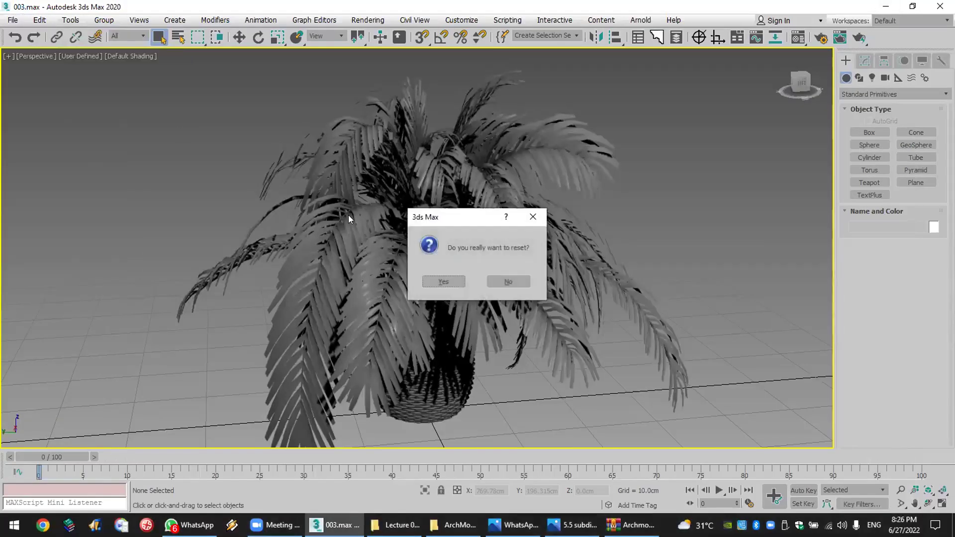
click(451, 281)
Step: From the desktop, open the extracted Archmodels vol.041 folder and view the textures in its Maps folder
key(super+d)
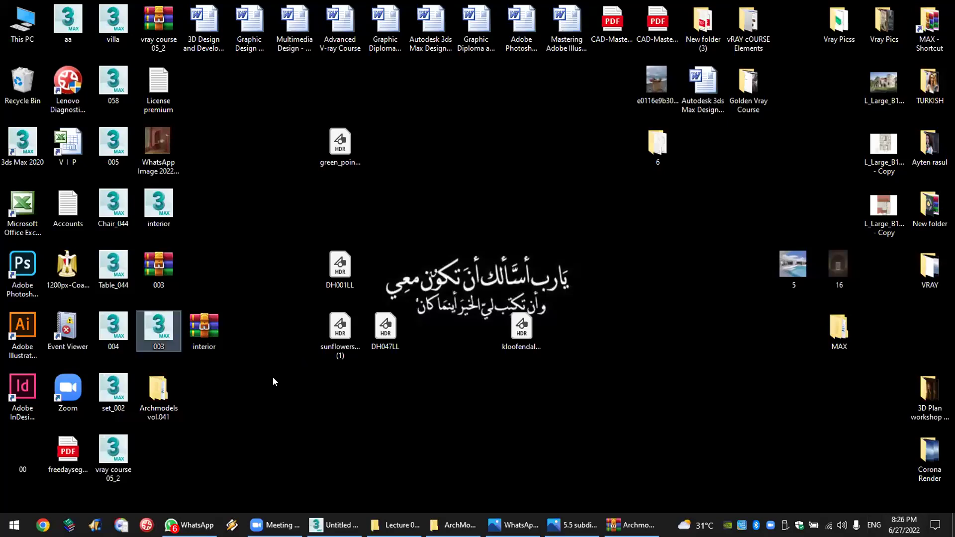
double_click(159, 389)
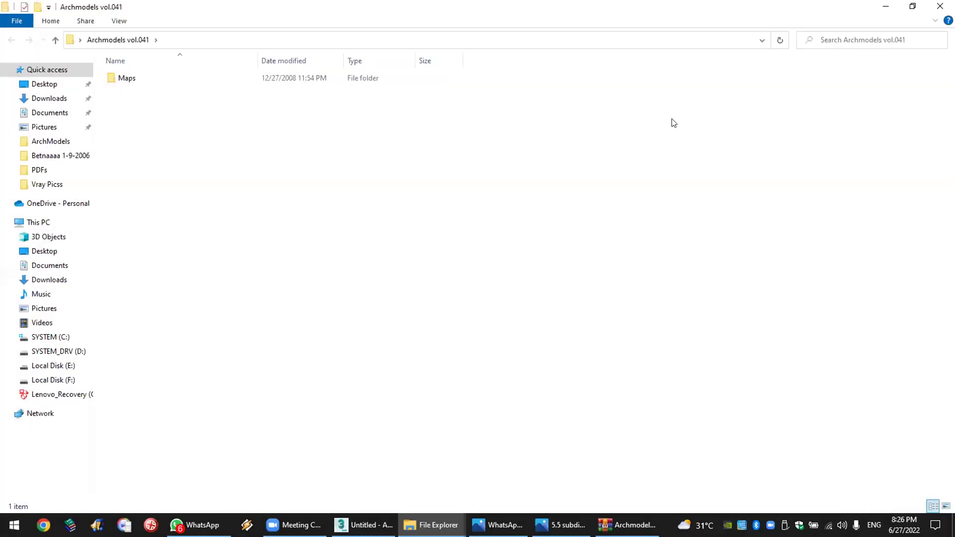
double_click(153, 78)
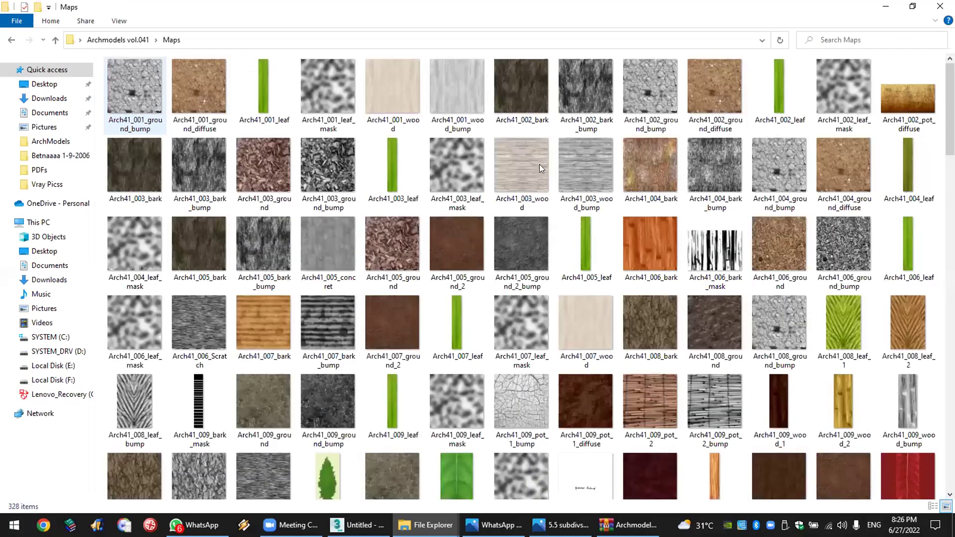
Step: Switch back to 3ds Max and open the 003 scene file from the desktop through the Open File dialog
key(super+d)
click(365, 525)
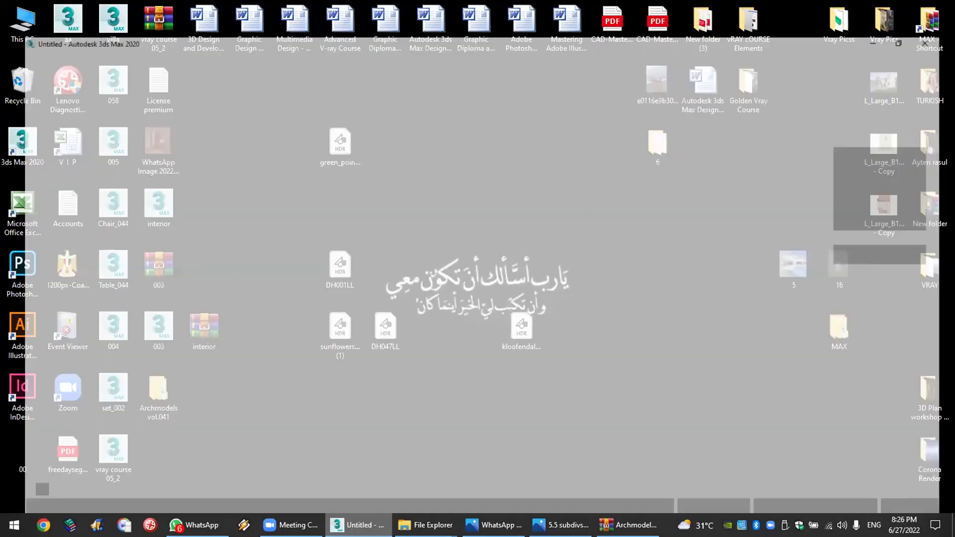
click(15, 22)
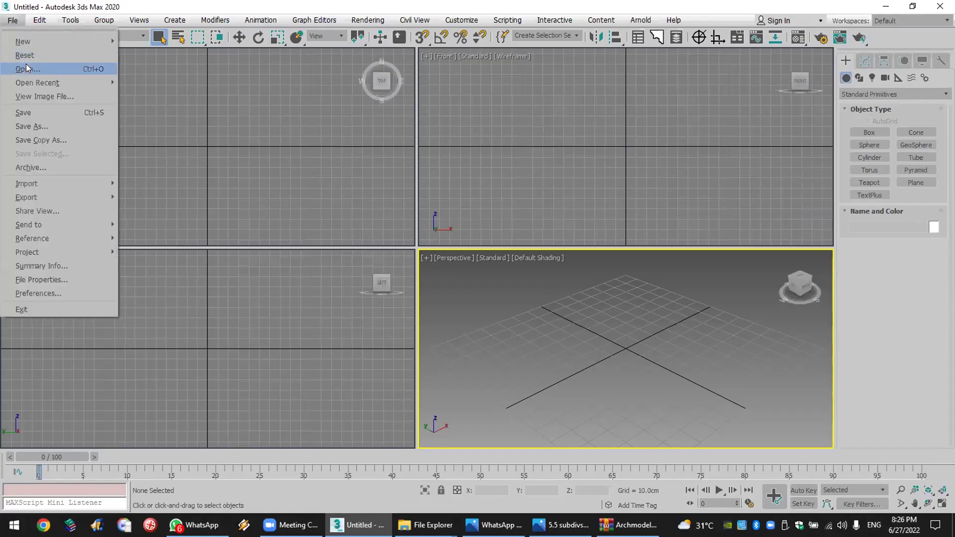
click(26, 65)
click(239, 142)
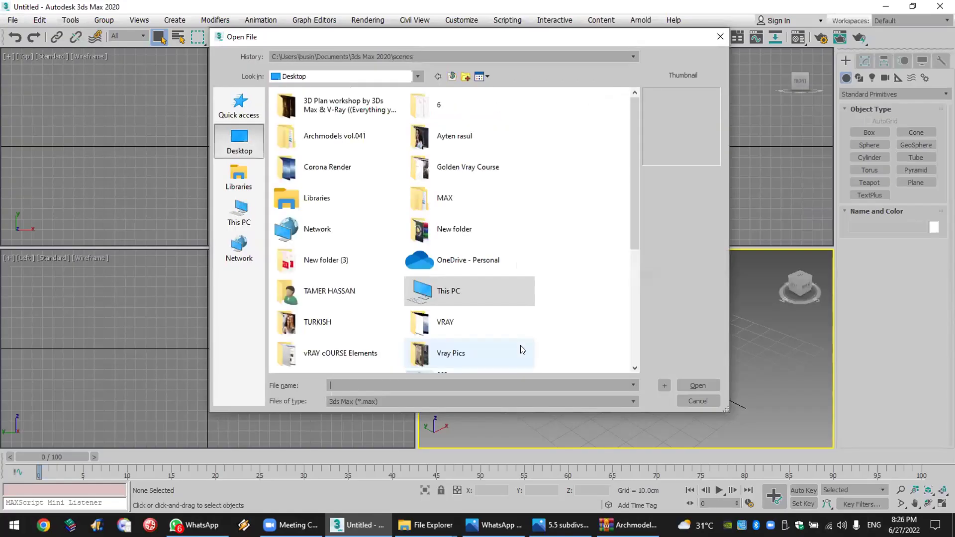
scroll(521, 347, down, 5)
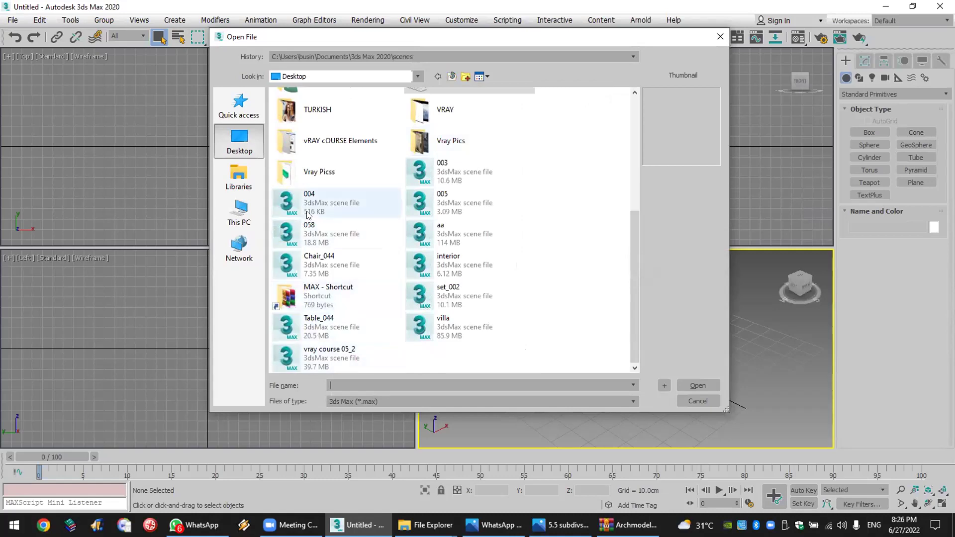
click(450, 177)
double_click(432, 173)
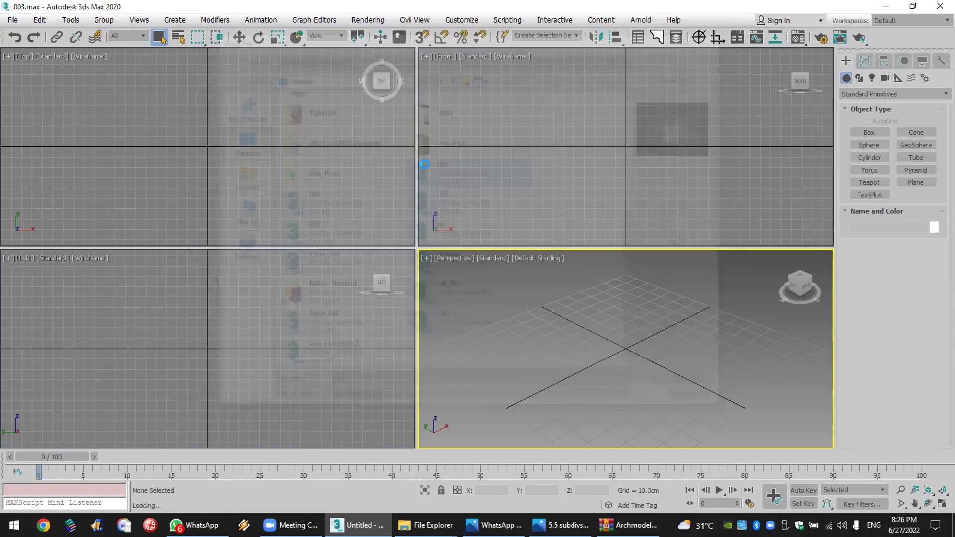
Step: Accept V-Ray's updated features for the loading scene and close the Scene Converter and V-Ray messages windows
click(573, 331)
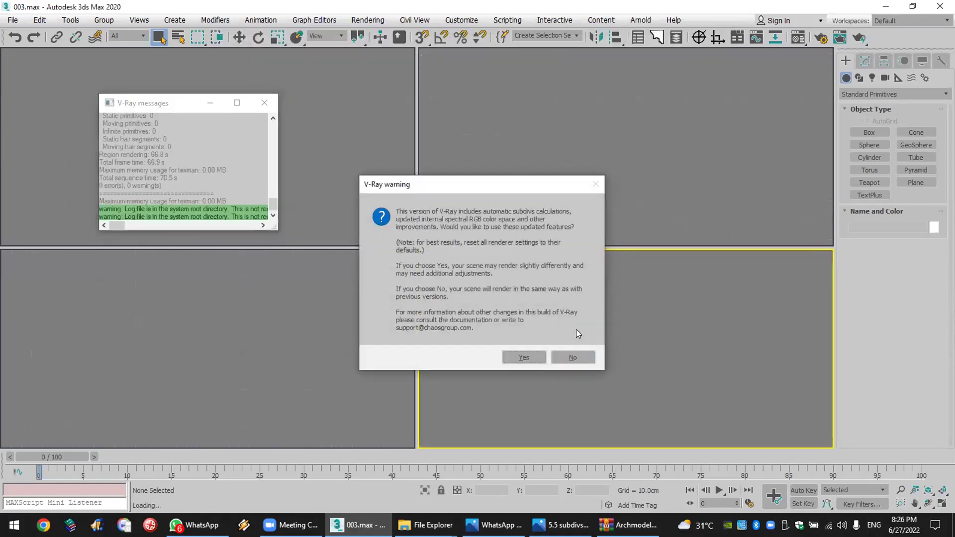
click(531, 352)
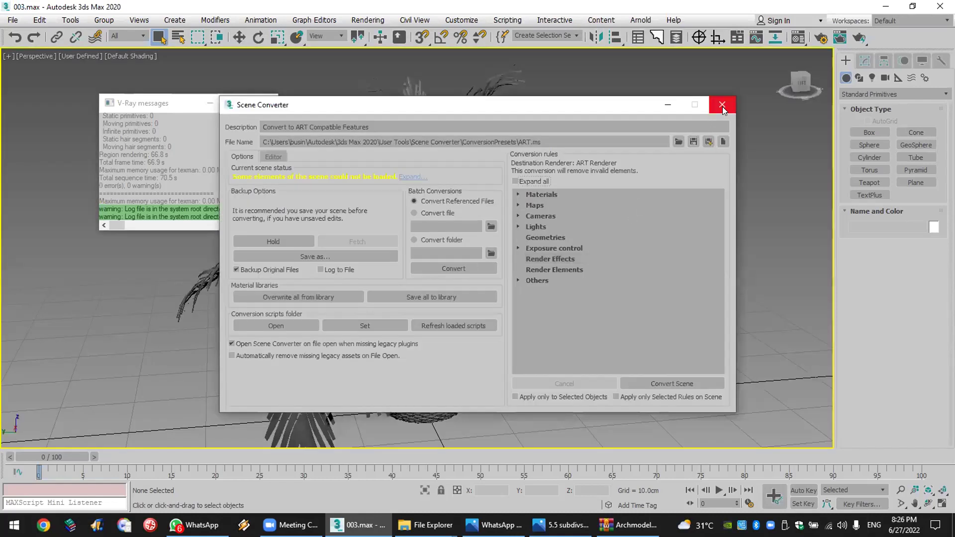
click(723, 106)
click(264, 103)
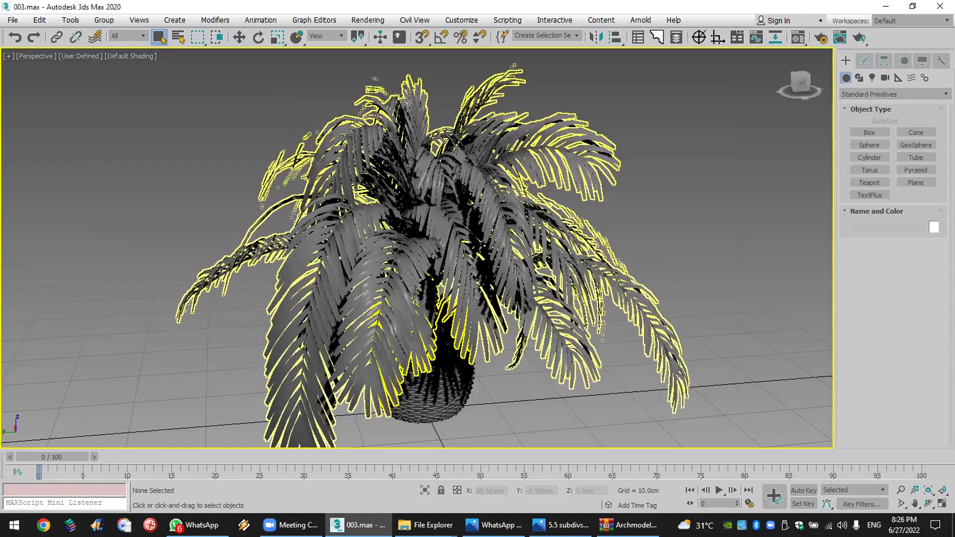
scroll(630, 269, down, 4)
scroll(334, 330, up, 4)
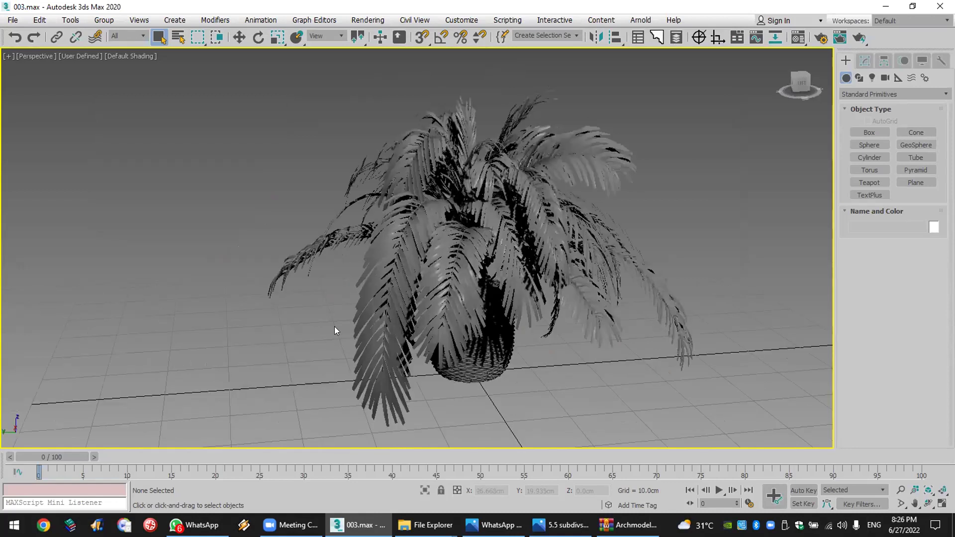
alt+middle_drag(459, 358, 642, 386)
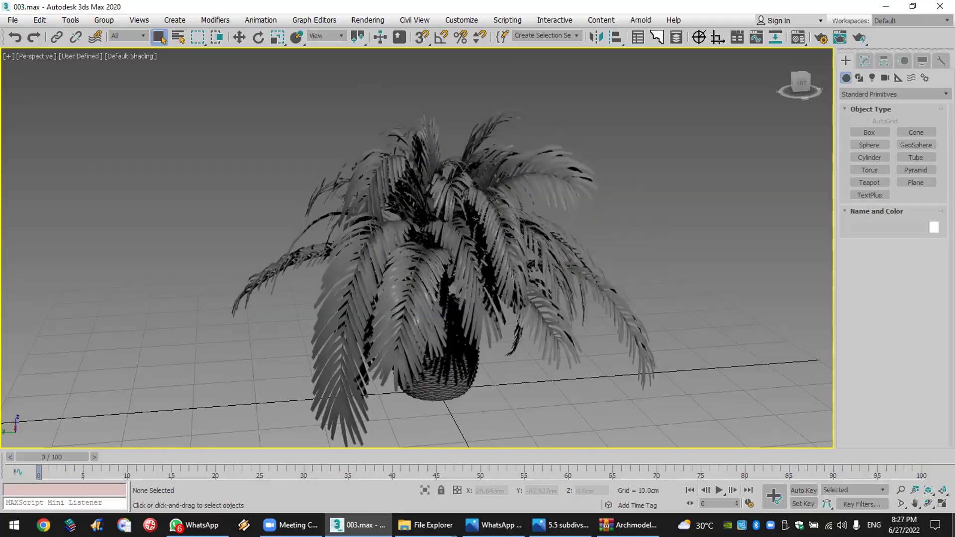
Step: Locate the extracted Archmodels vol.041 folder on the desktop and return to the 003 scene in 3ds Max
click(954, 525)
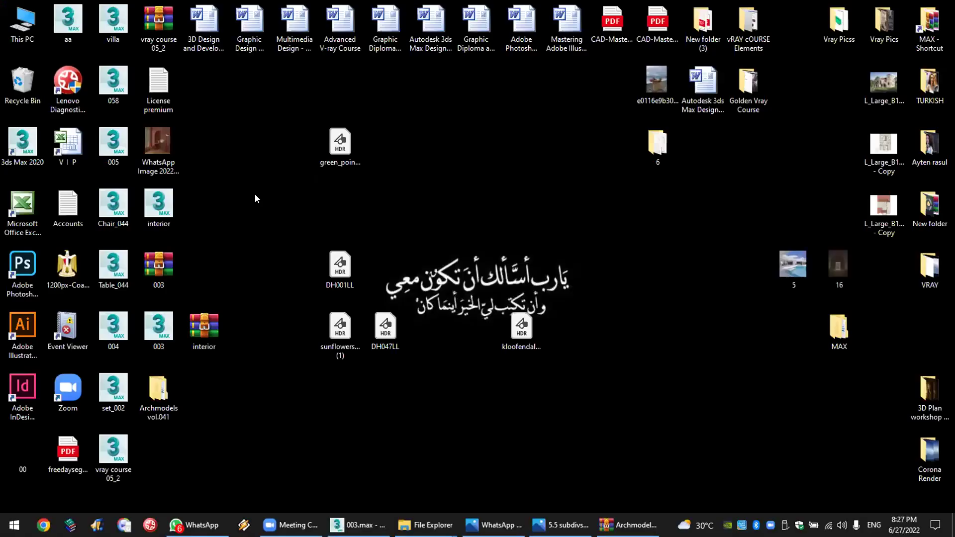
click(159, 400)
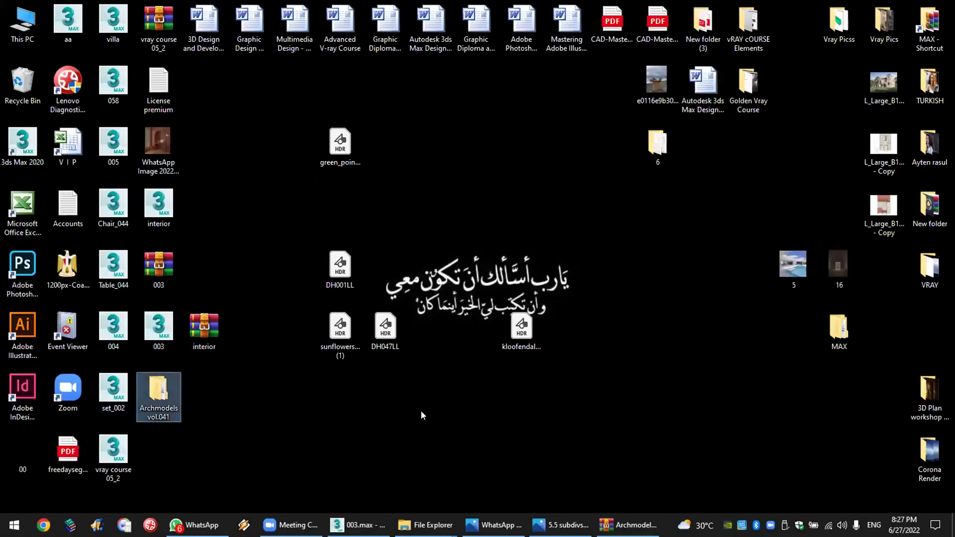
click(356, 524)
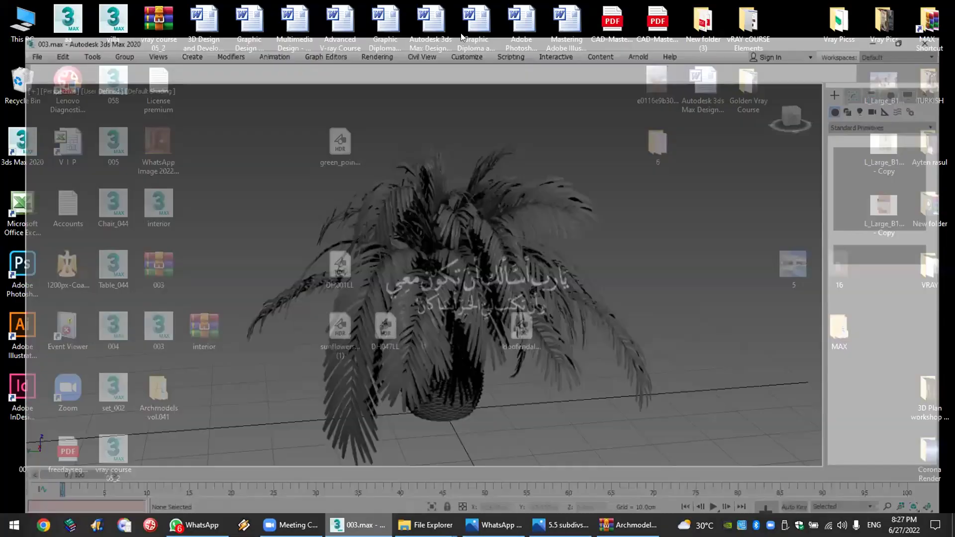
click(469, 20)
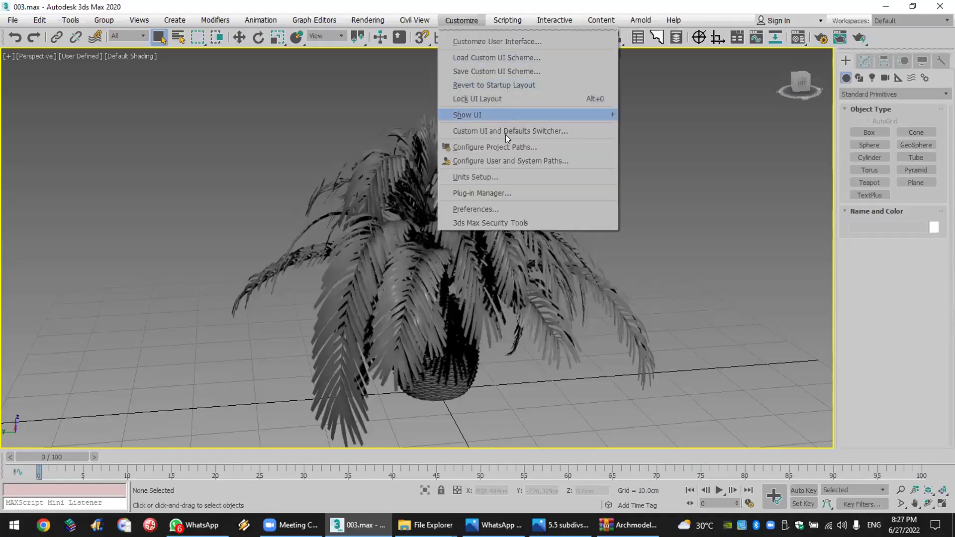
click(575, 160)
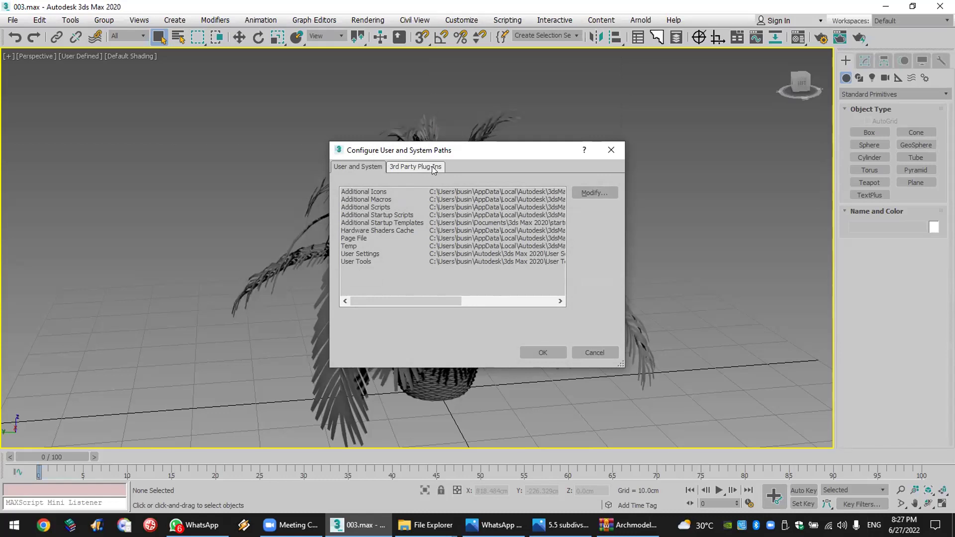
click(596, 353)
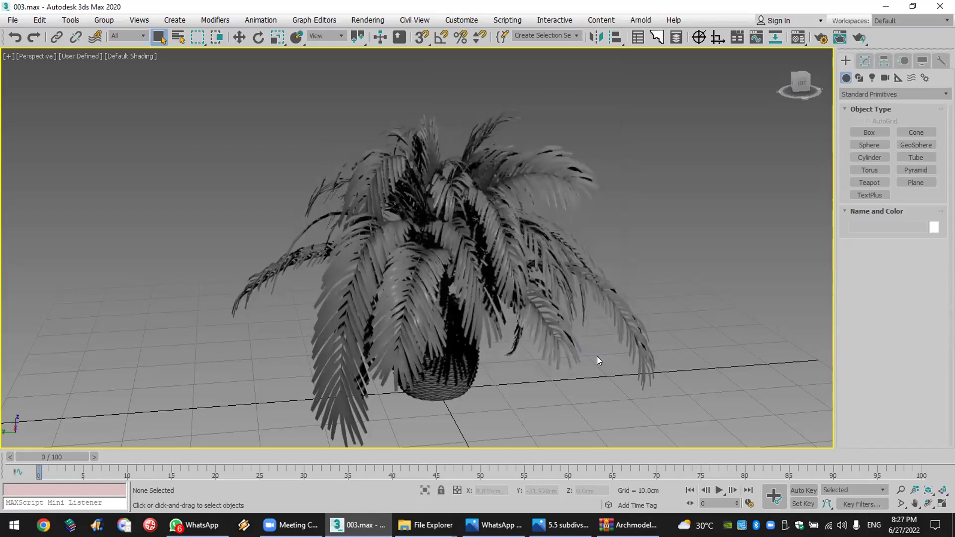
Step: Open the project path configuration and show its list of external file paths
click(460, 21)
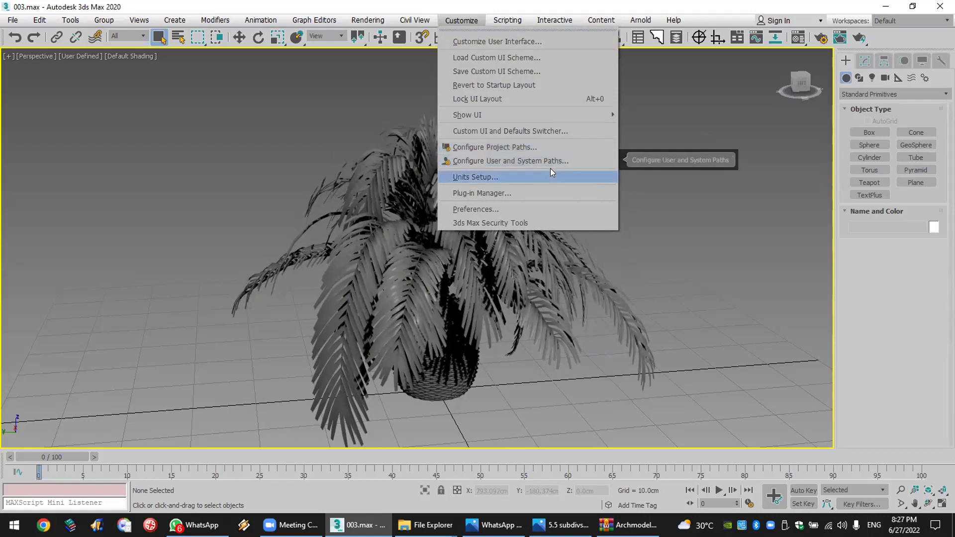
click(529, 146)
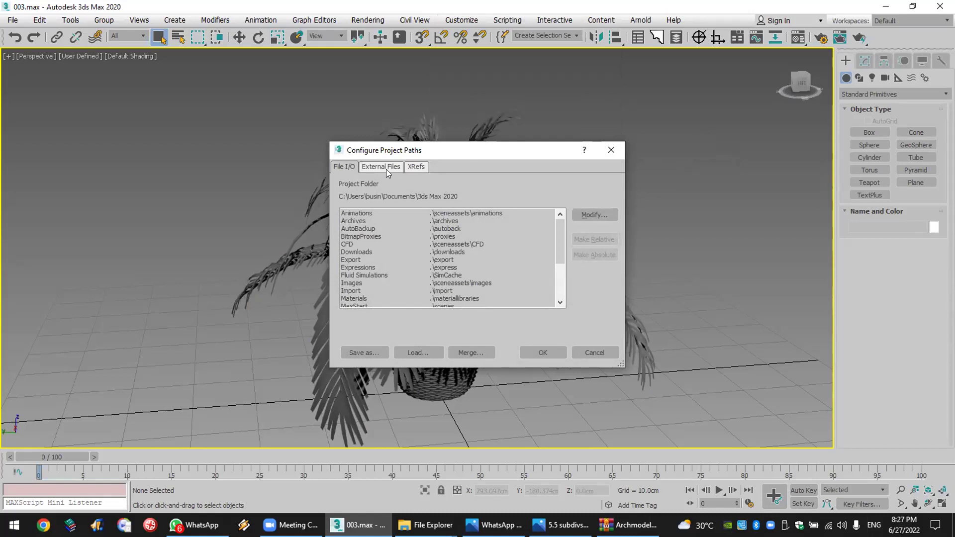
click(386, 169)
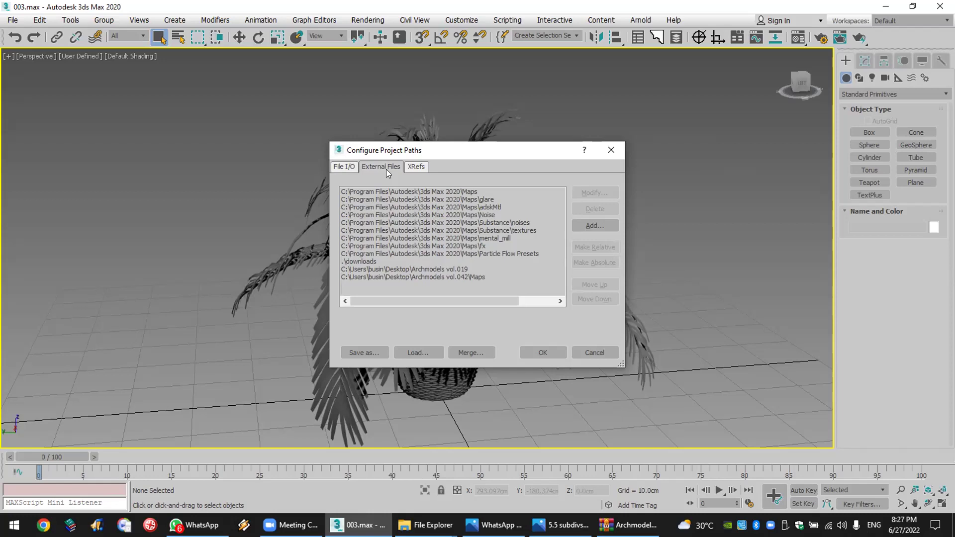
Step: Add the Maps folder inside the desktop's Archmodels vol.041 folder as an external files path and confirm the project paths
click(596, 225)
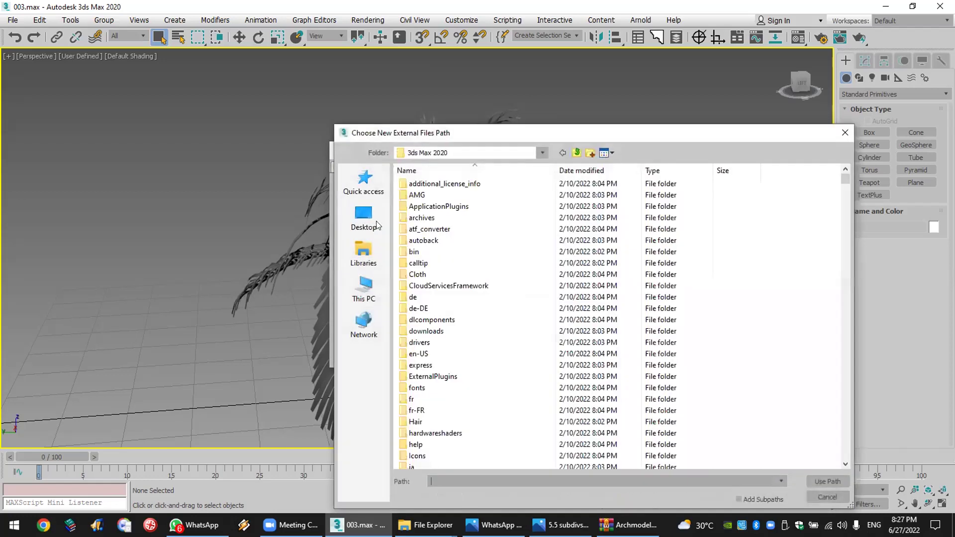
click(376, 223)
drag(492, 132, 413, 34)
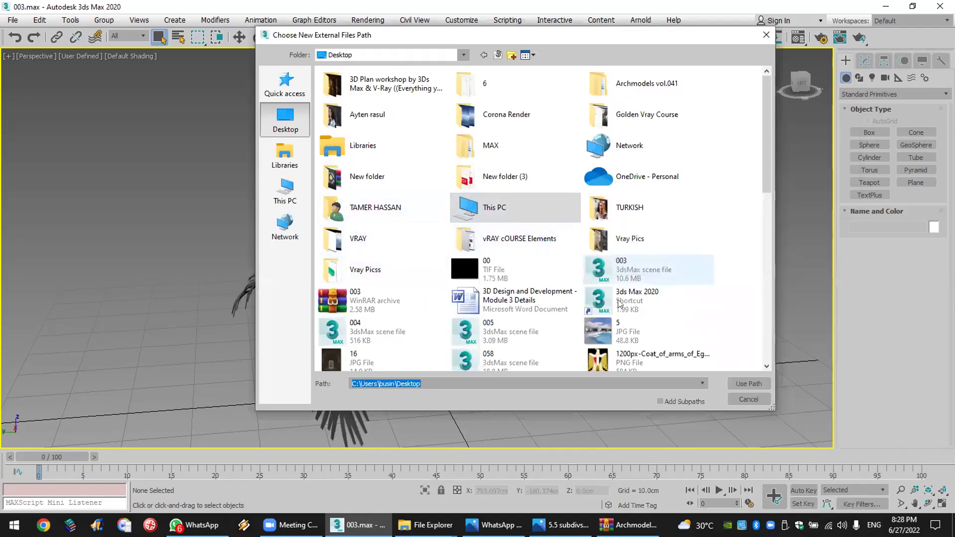
click(648, 94)
key(Return)
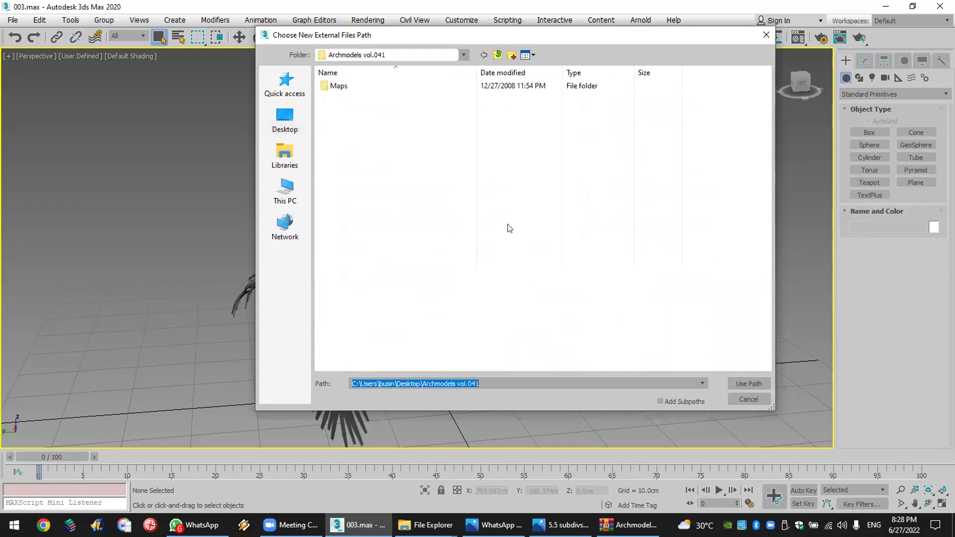
click(354, 86)
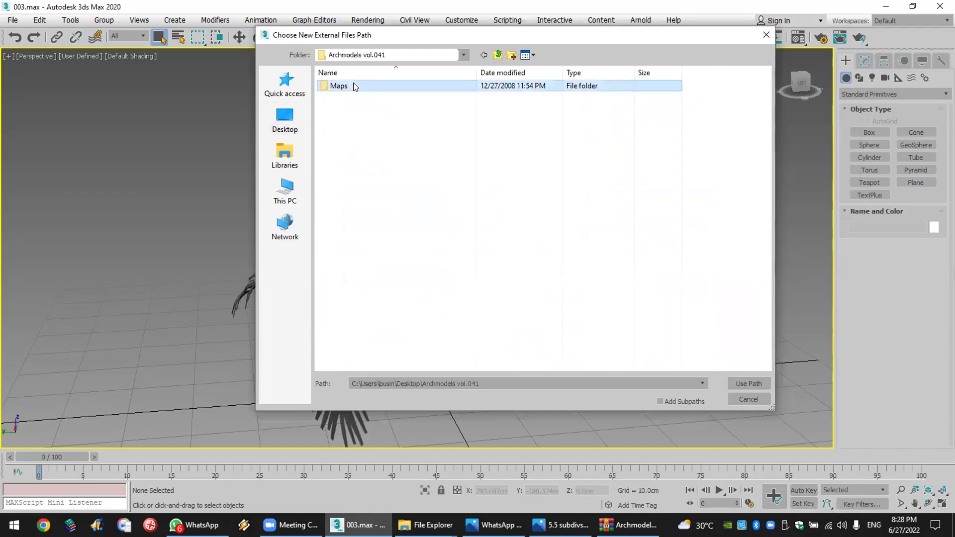
key(Return)
click(742, 379)
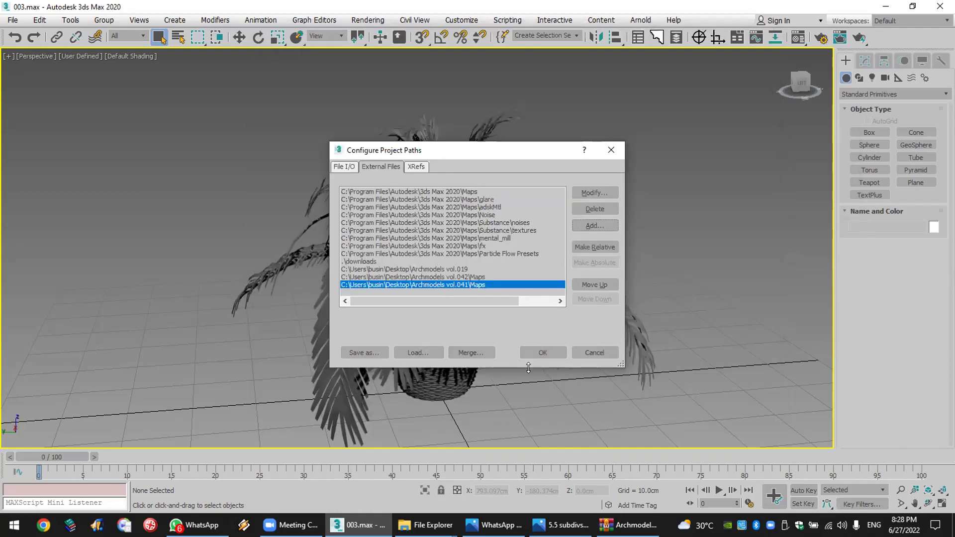
click(544, 352)
click(500, 328)
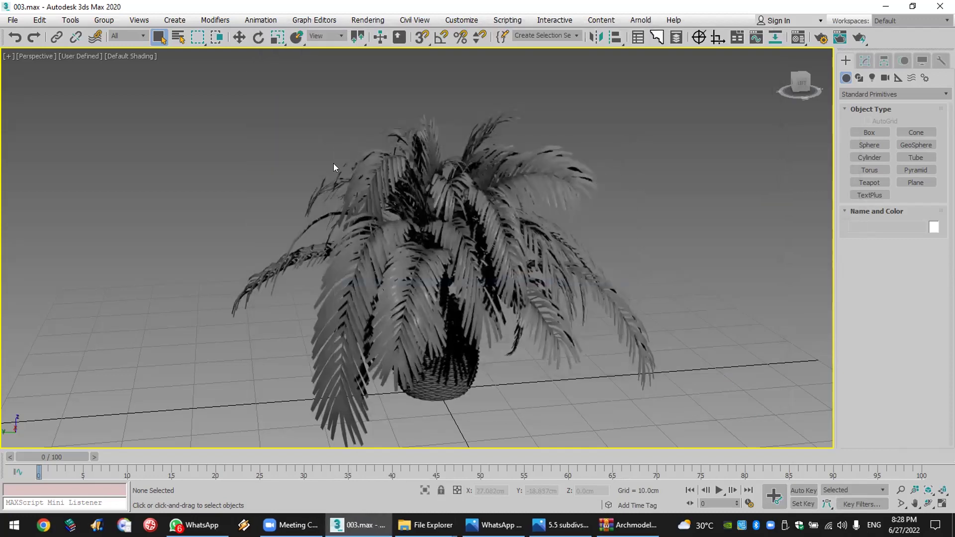
Step: Reset the palm scene and confirm the reset
click(12, 20)
click(22, 56)
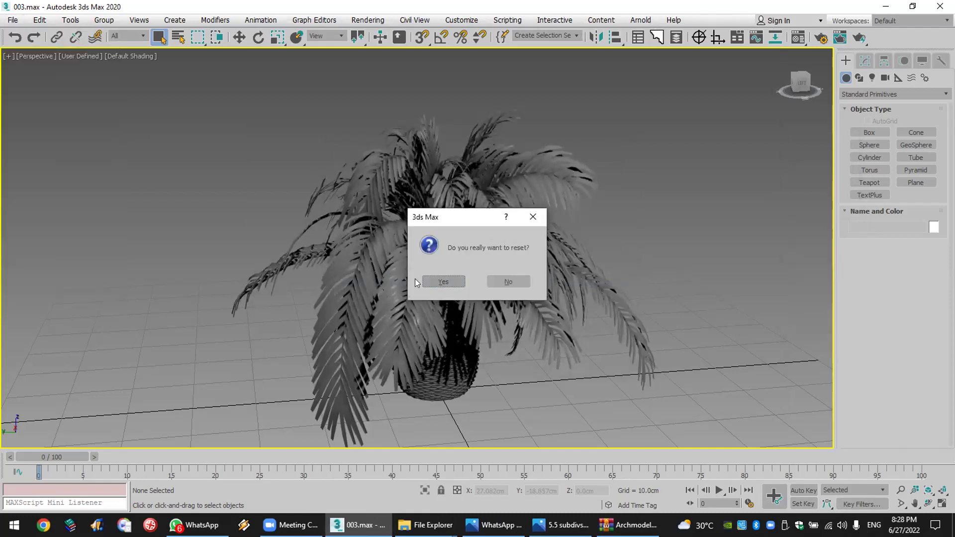
click(428, 281)
Step: Open the 003 scene file from the desktop again
click(13, 20)
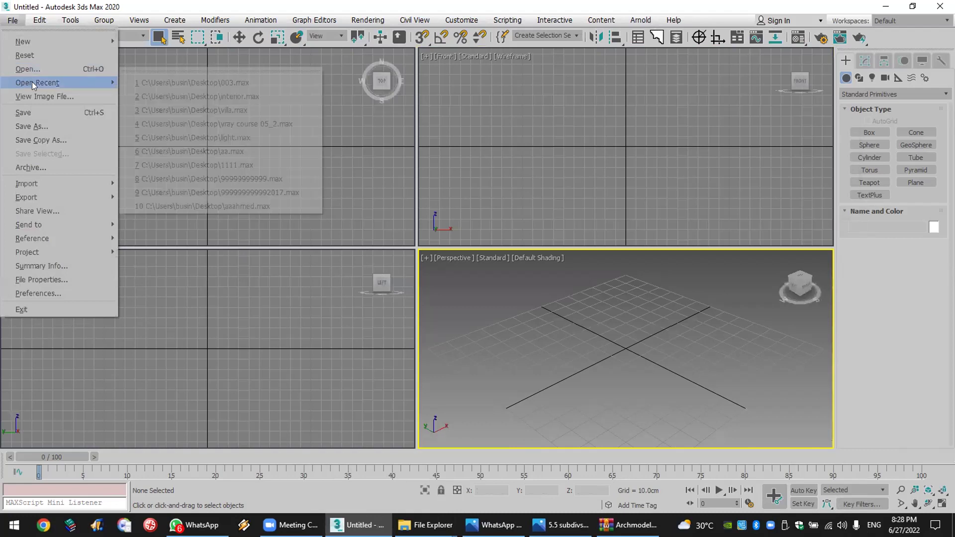
click(40, 69)
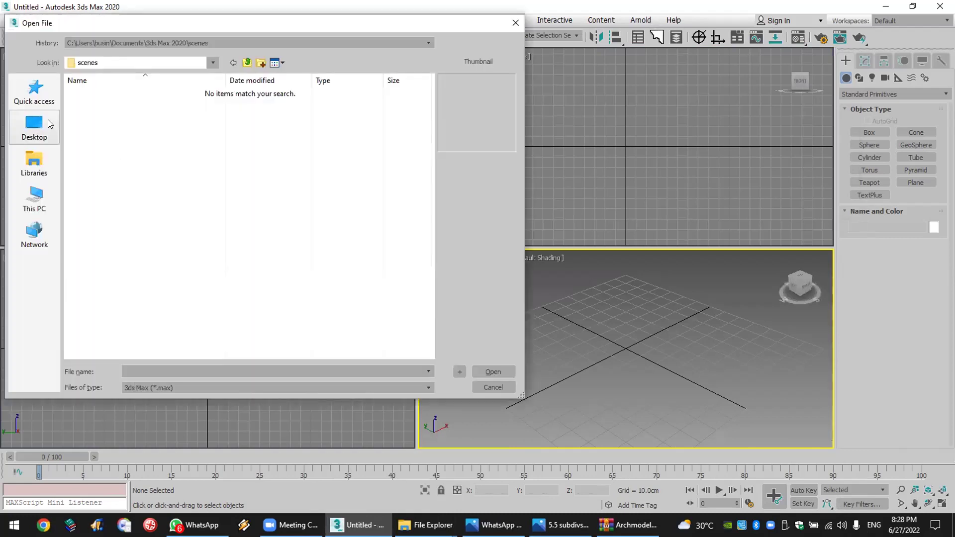
click(49, 123)
scroll(277, 284, down, 5)
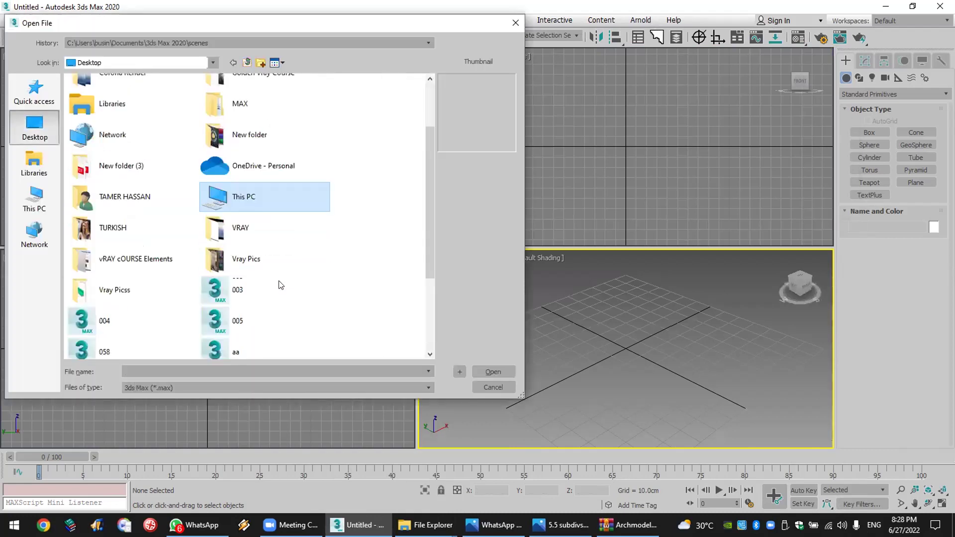
double_click(219, 154)
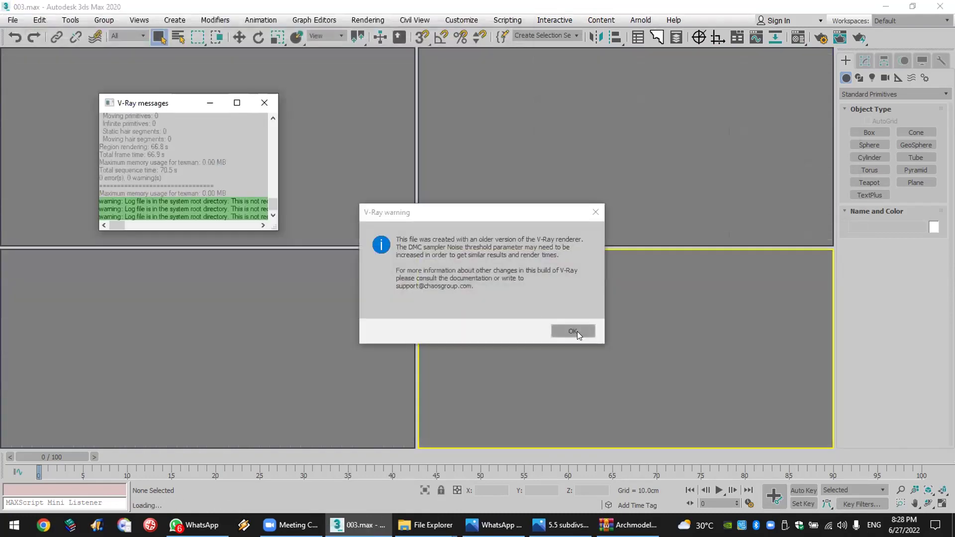
Step: Dismiss the V-Ray prompts, the Scene Converter and the V-Ray messages window, and select the palm's leaves
click(524, 358)
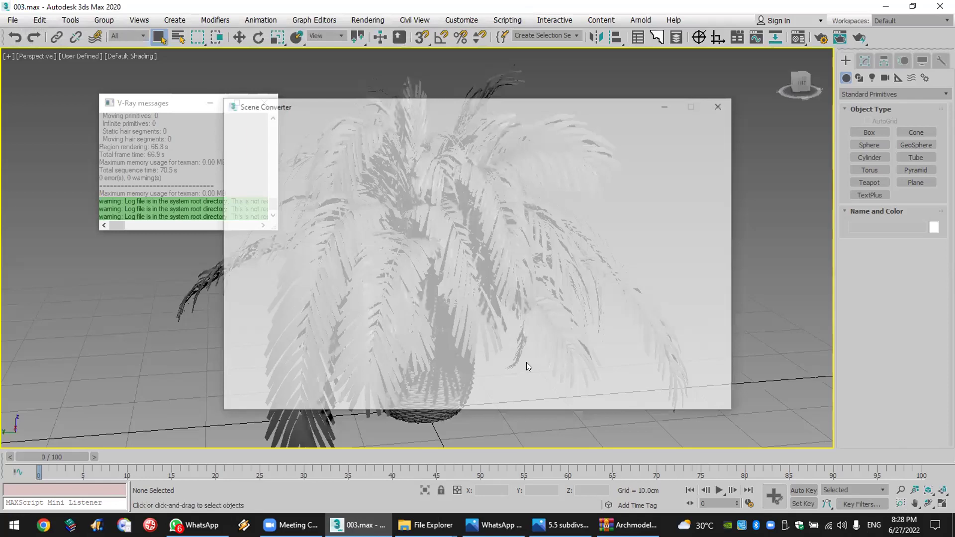
click(720, 105)
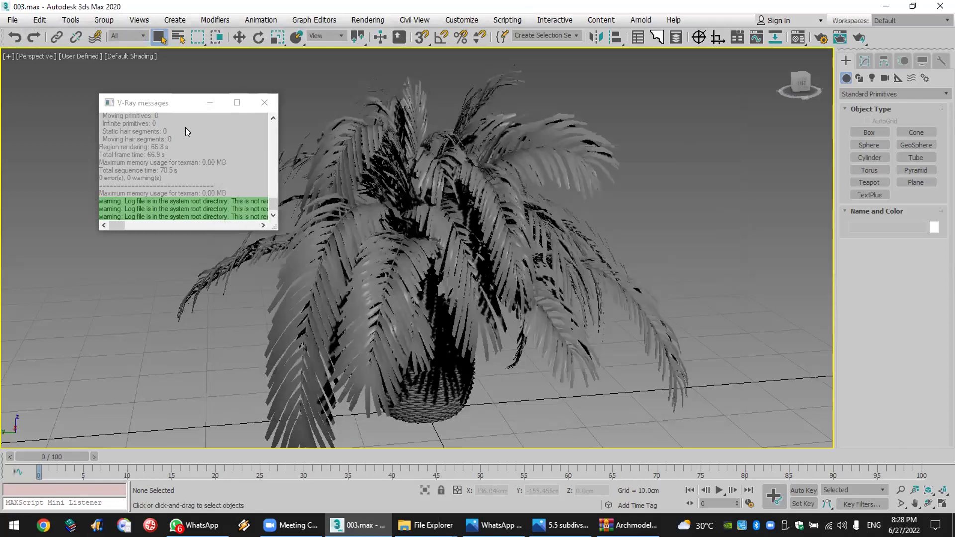
click(378, 172)
click(378, 172)
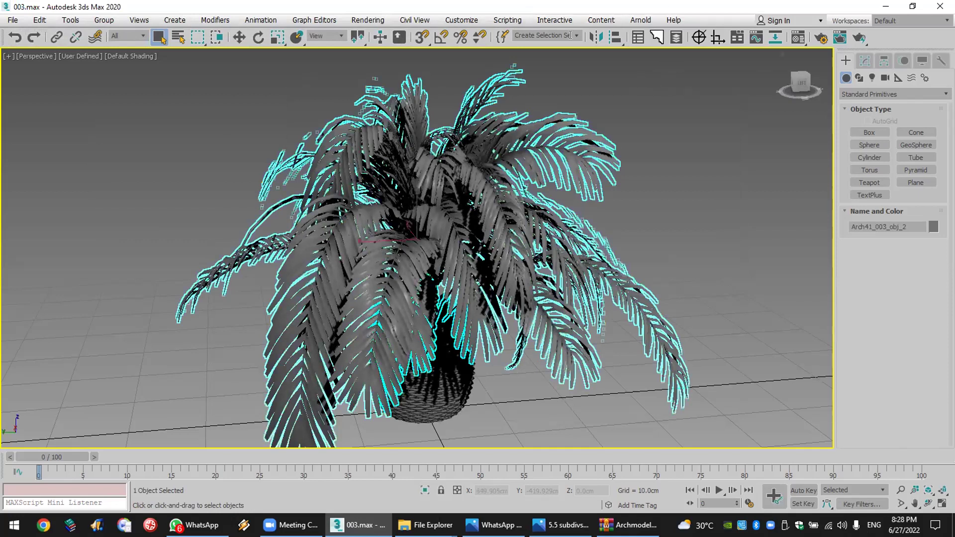
Step: Check the project's external file paths for the Archmodels vol.041 Maps entry and leave the configuration without changes
click(461, 20)
click(502, 148)
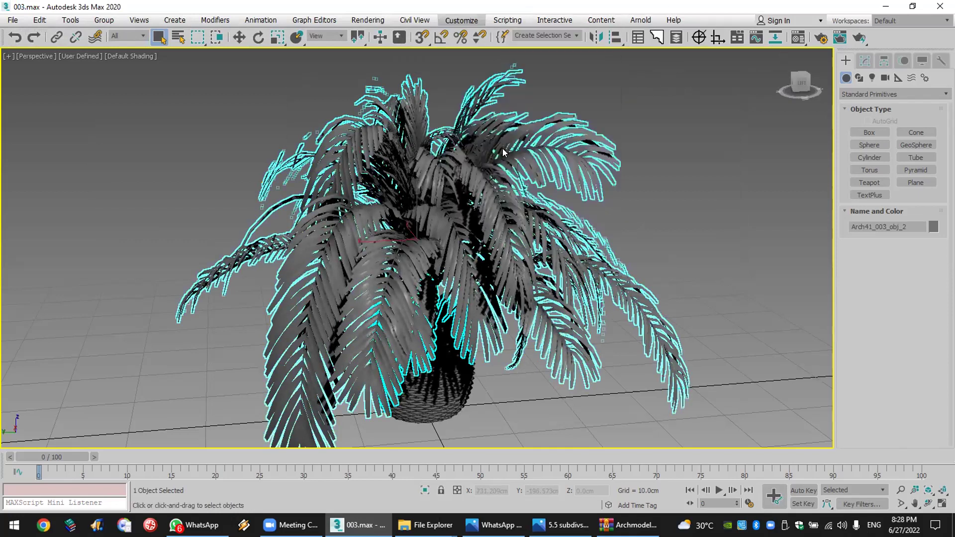
click(380, 166)
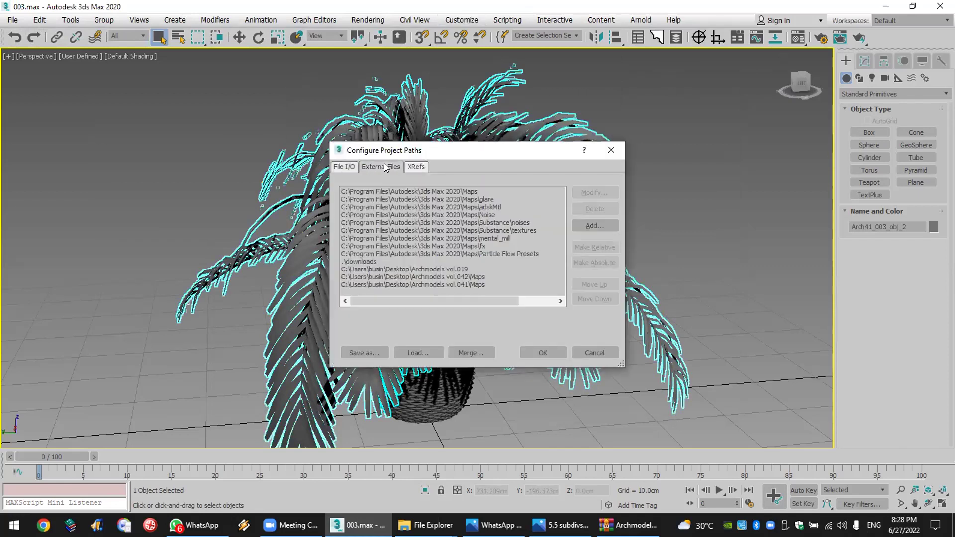
click(468, 285)
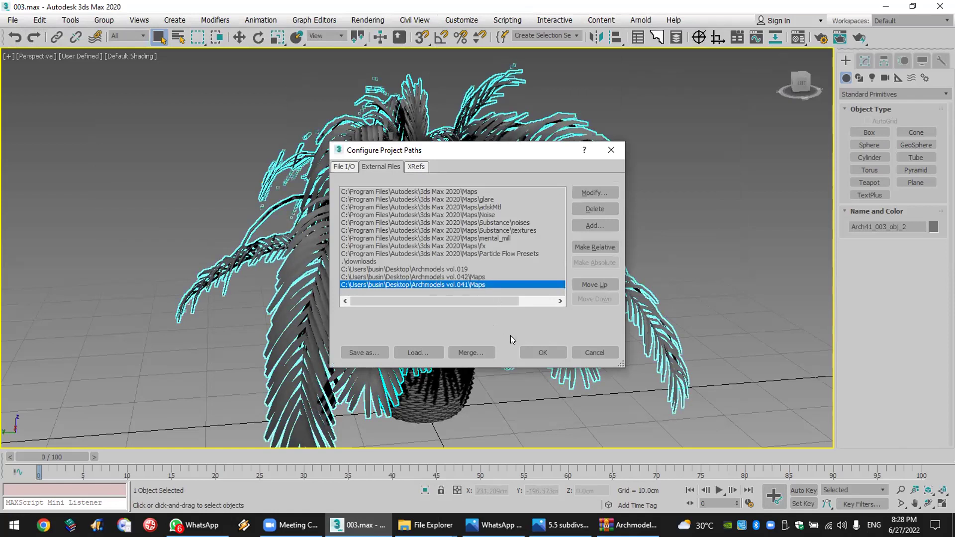
click(595, 350)
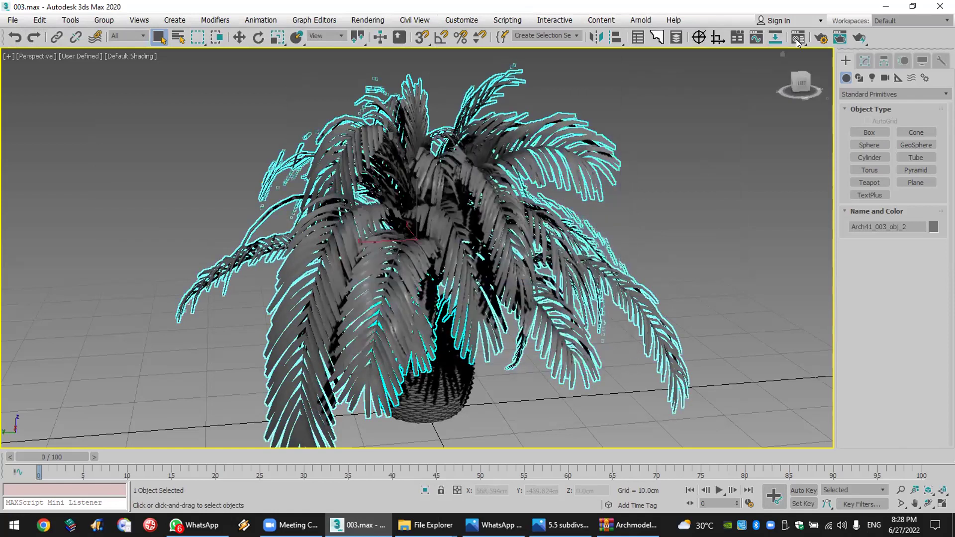
Step: In the Material Editor, open the green leaf material Arch41_003_mat_1 and go to the Color #1 bitmap of its diffuse Mix map
click(799, 38)
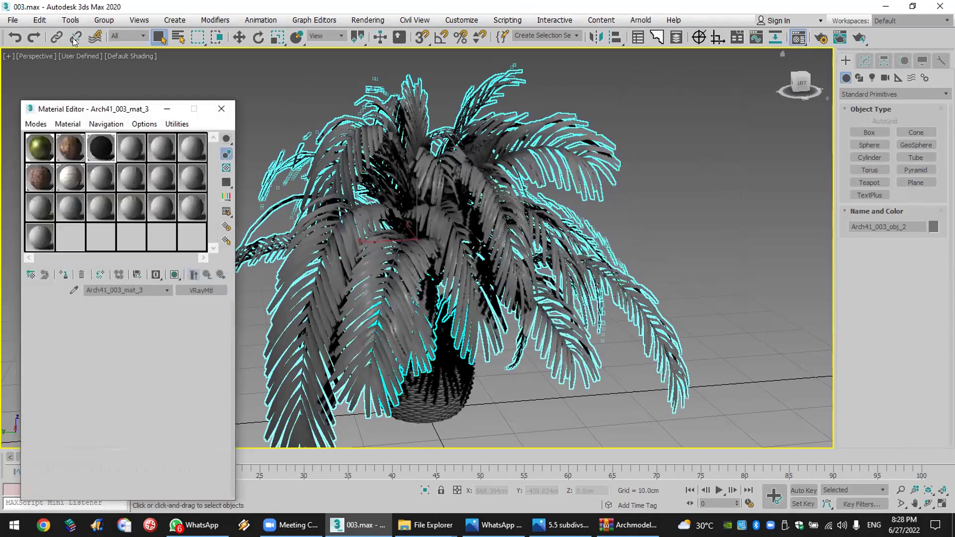
click(42, 156)
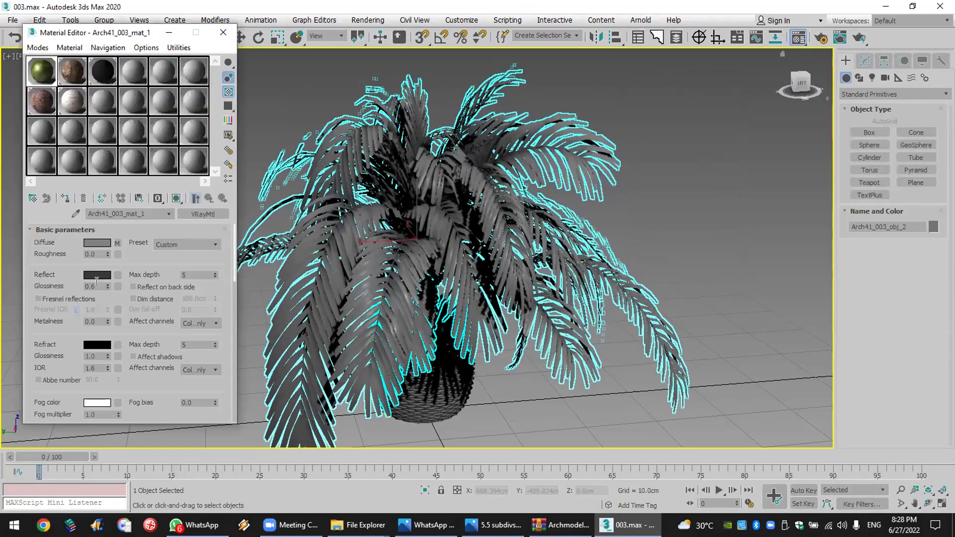
click(118, 243)
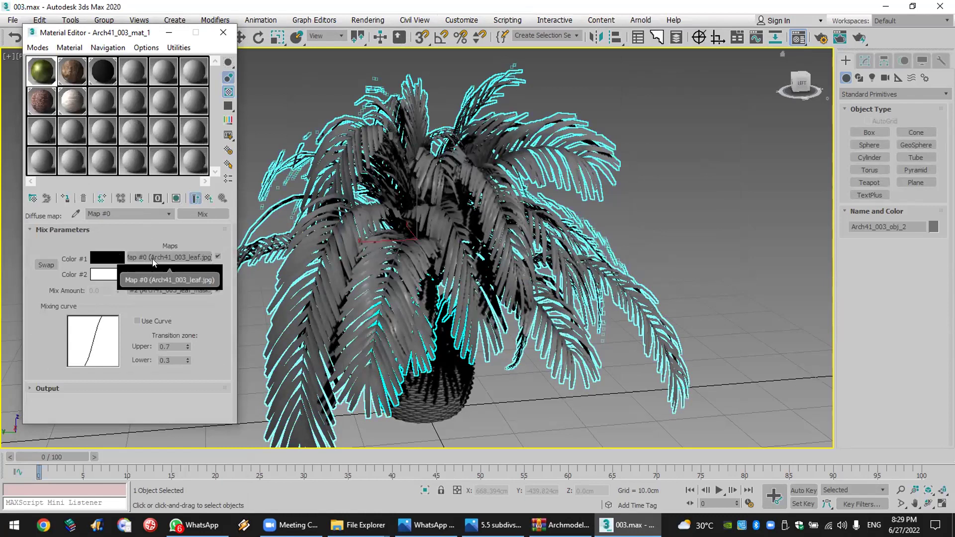
click(175, 256)
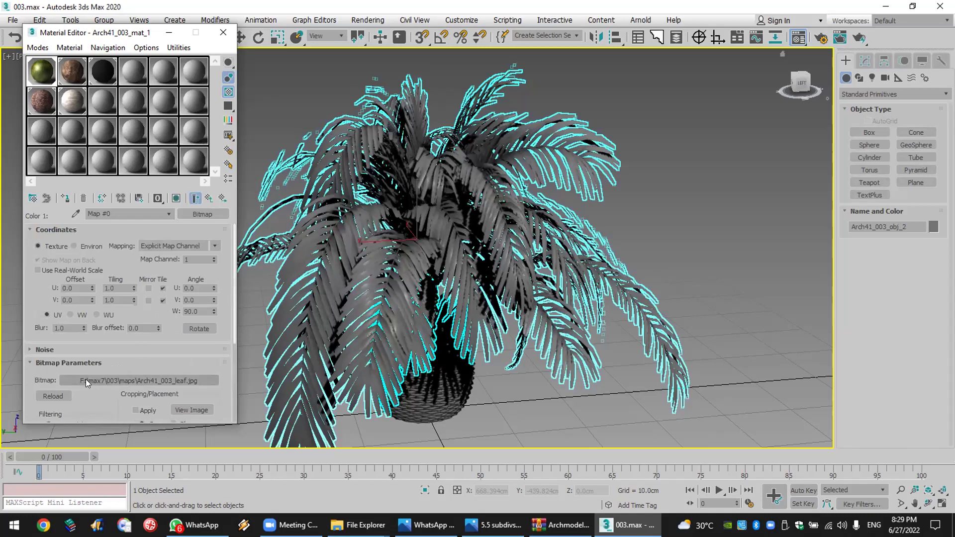
Step: Relink the leaf material's Color #1 bitmap to Arch41_003_leaf in the desktop's Archmodels vol.041\Maps folder
click(96, 381)
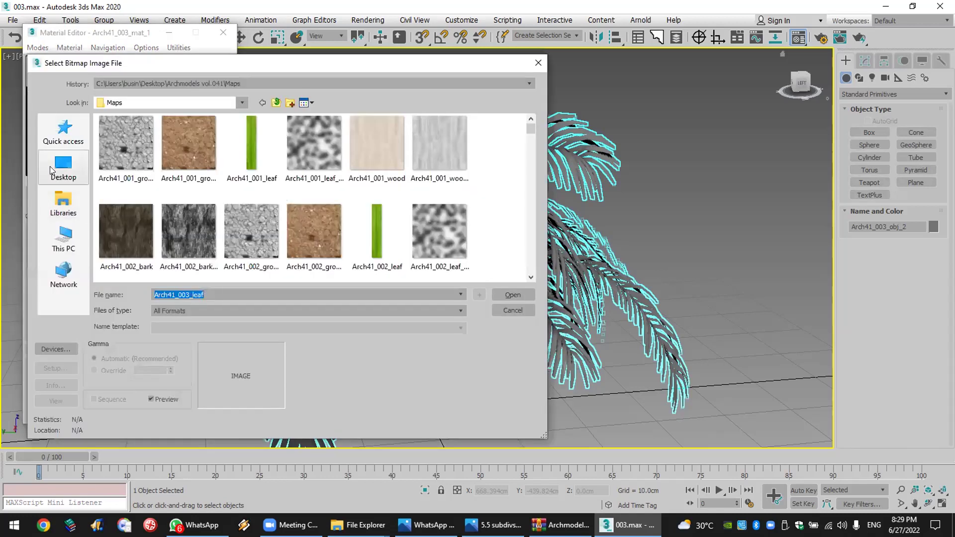
click(50, 166)
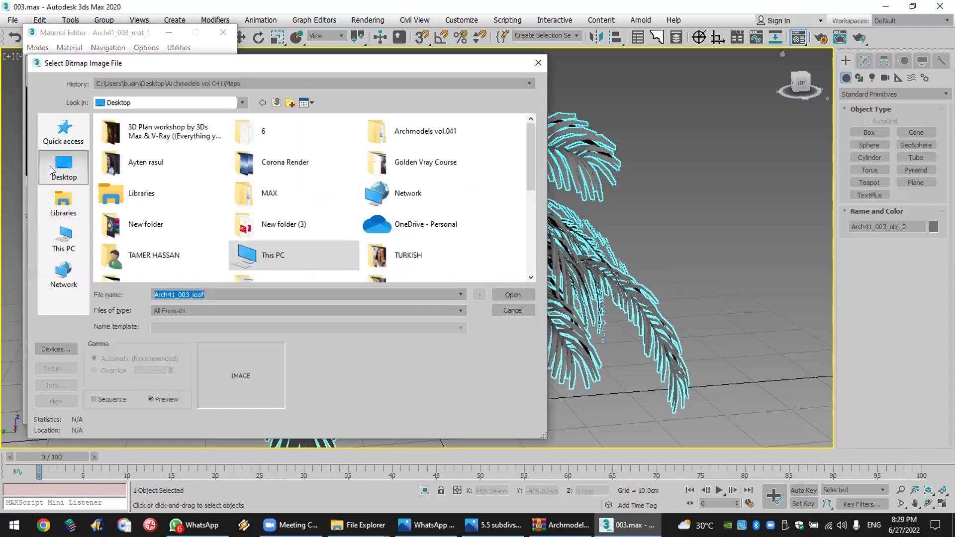
click(416, 133)
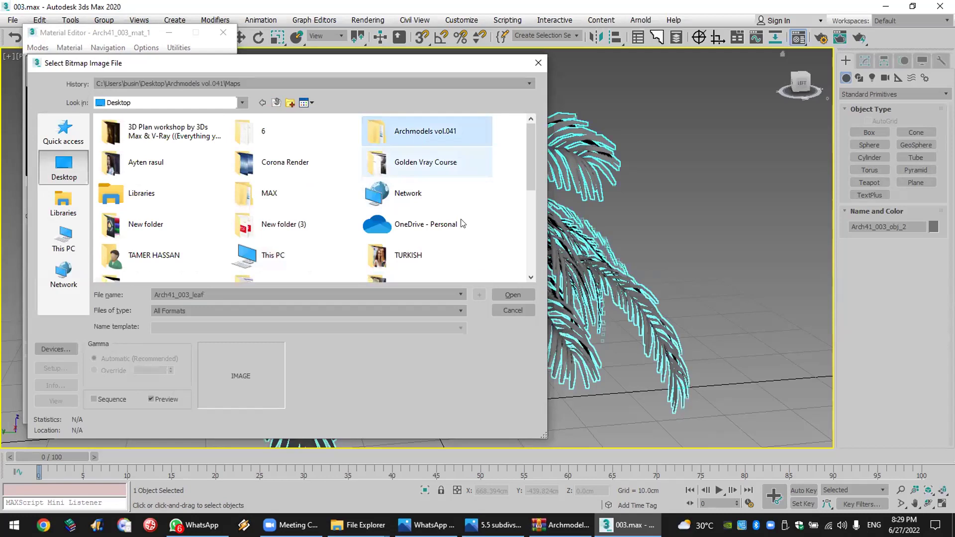
double_click(427, 134)
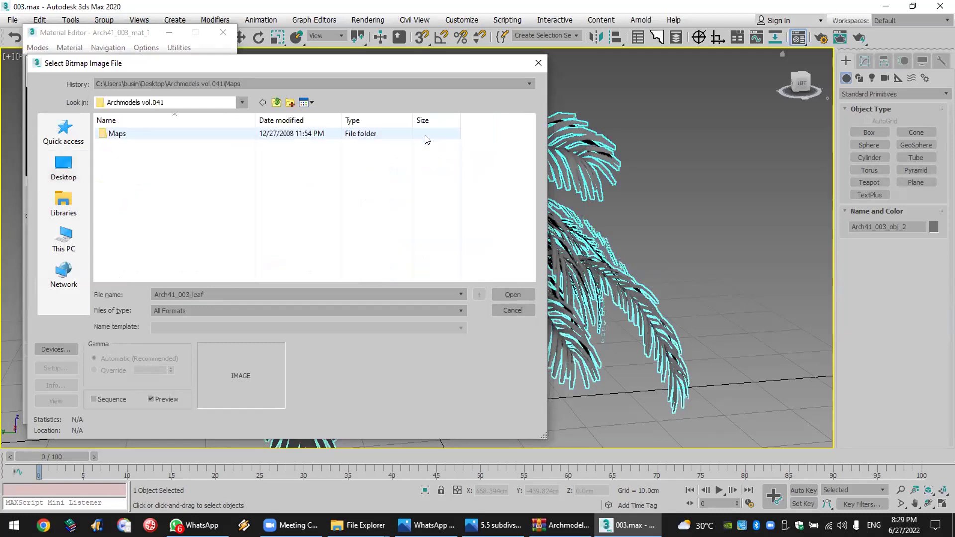
double_click(168, 127)
click(525, 294)
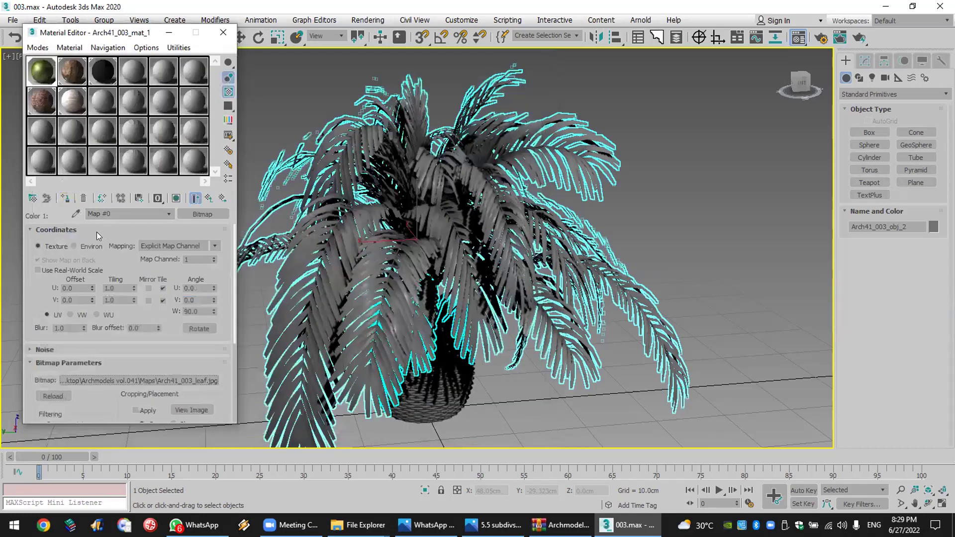
Step: Return to the diffuse Mix map and relink its Color #2 bitmap to Arch41_003_leaf in the Archmodels vol.041 Maps folder
click(209, 198)
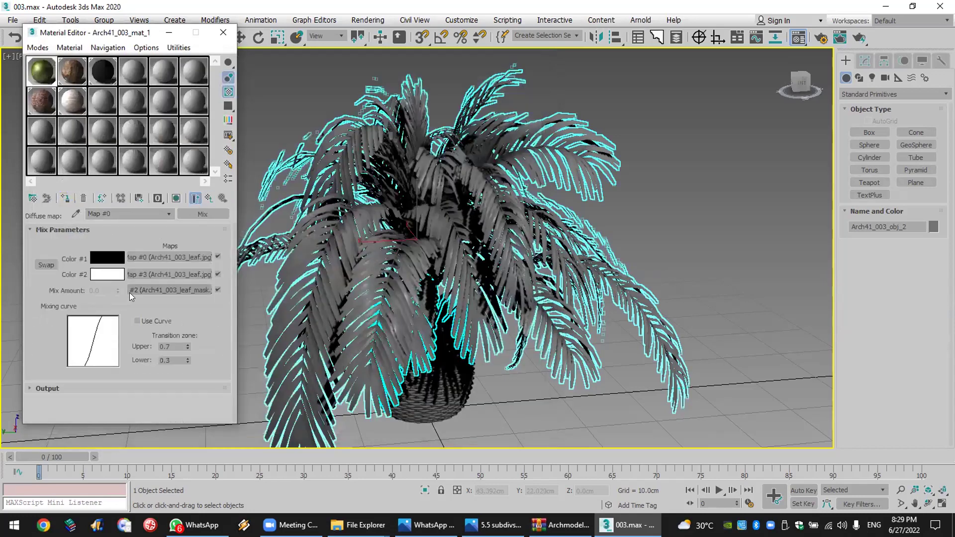
click(149, 273)
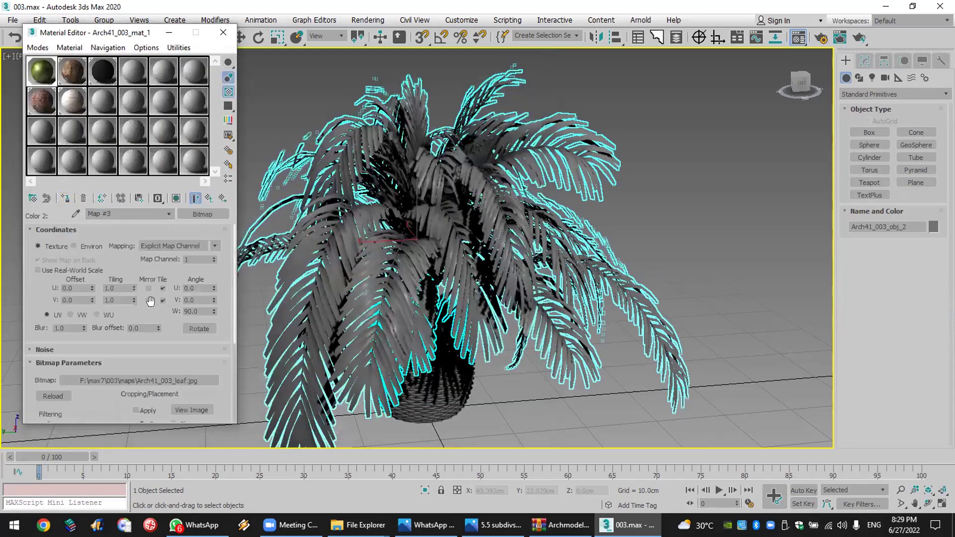
click(129, 380)
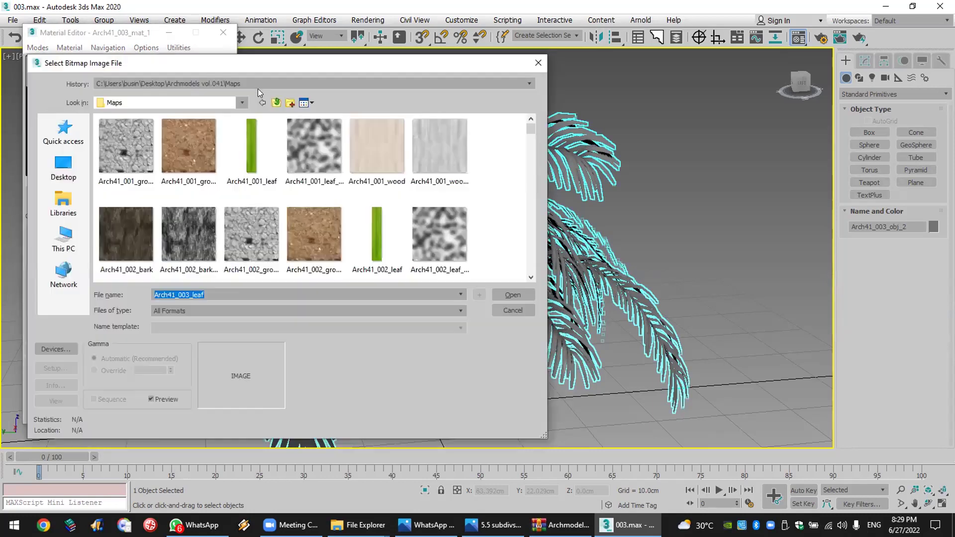
click(510, 295)
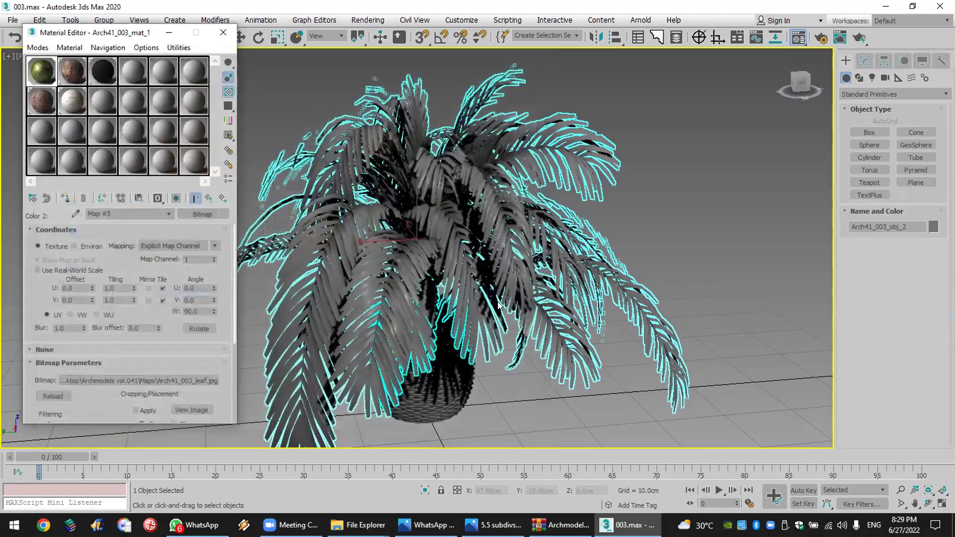
scroll(404, 294, down, 3)
scroll(405, 294, up, 2)
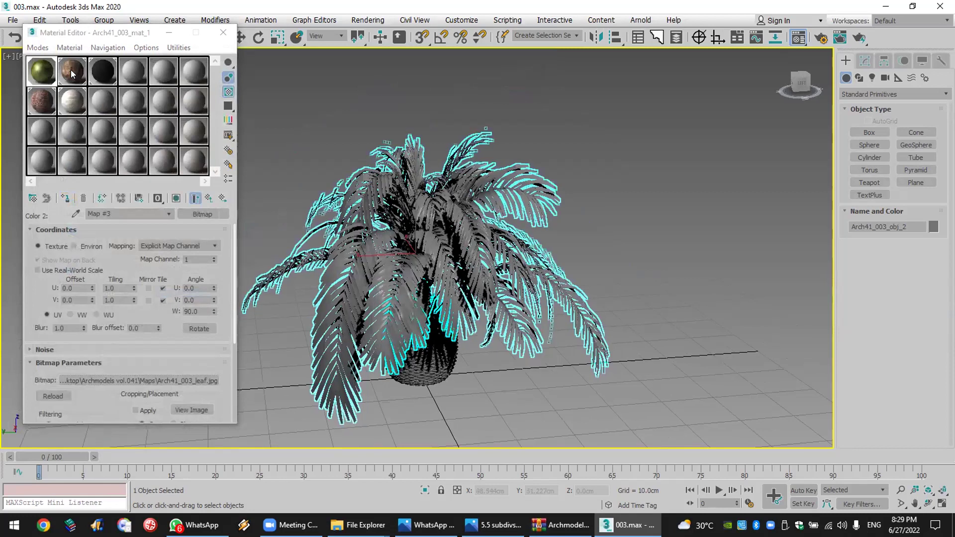
Step: Relink the diffuse bitmap of the bark material Arch41_003_mat_2 to Arch41_003_bark in the Archmodels vol.041 Maps folder
click(72, 73)
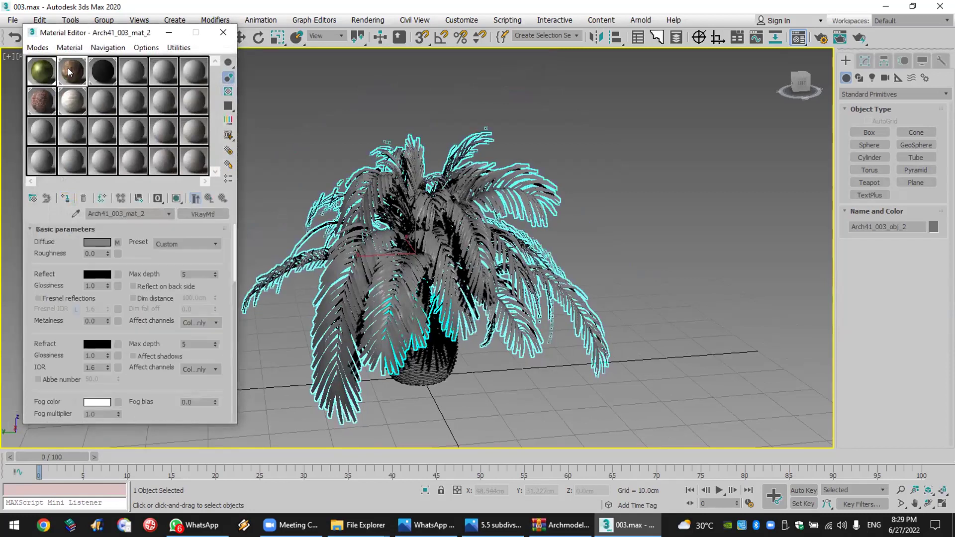
click(118, 242)
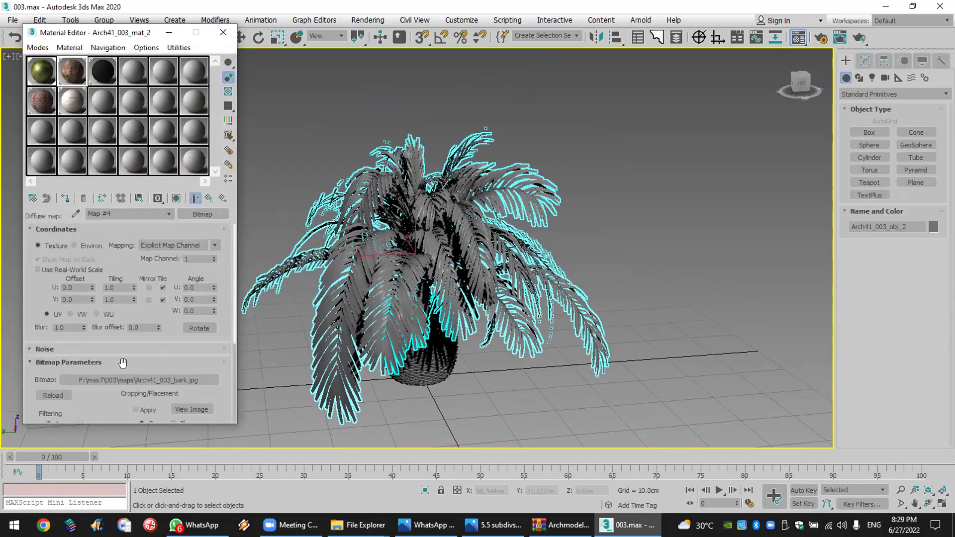
click(118, 381)
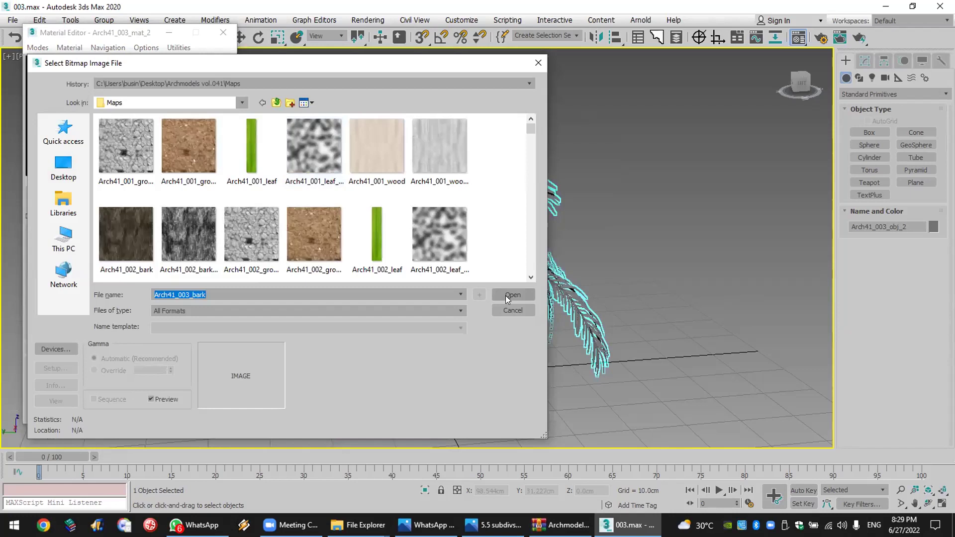
click(512, 295)
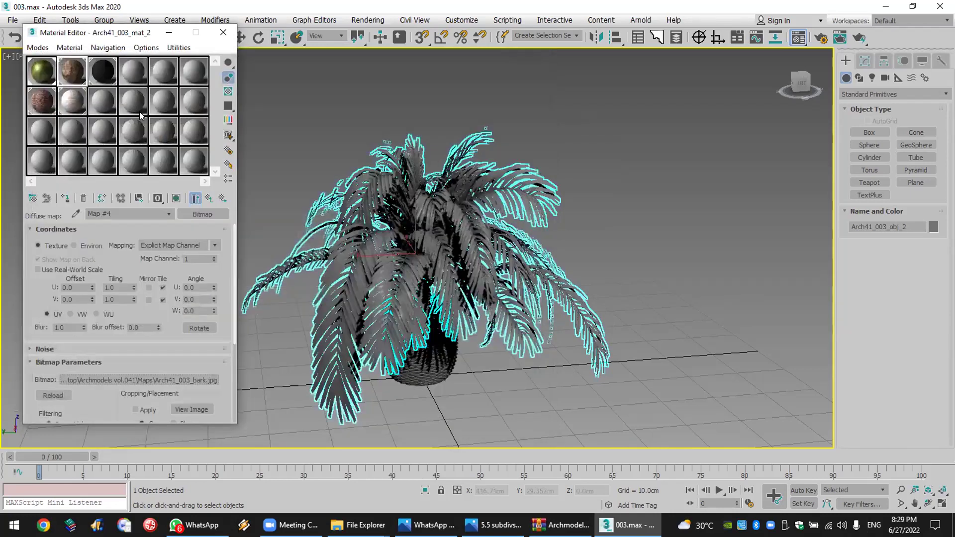
scroll(382, 286, down, 5)
scroll(382, 286, up, 3)
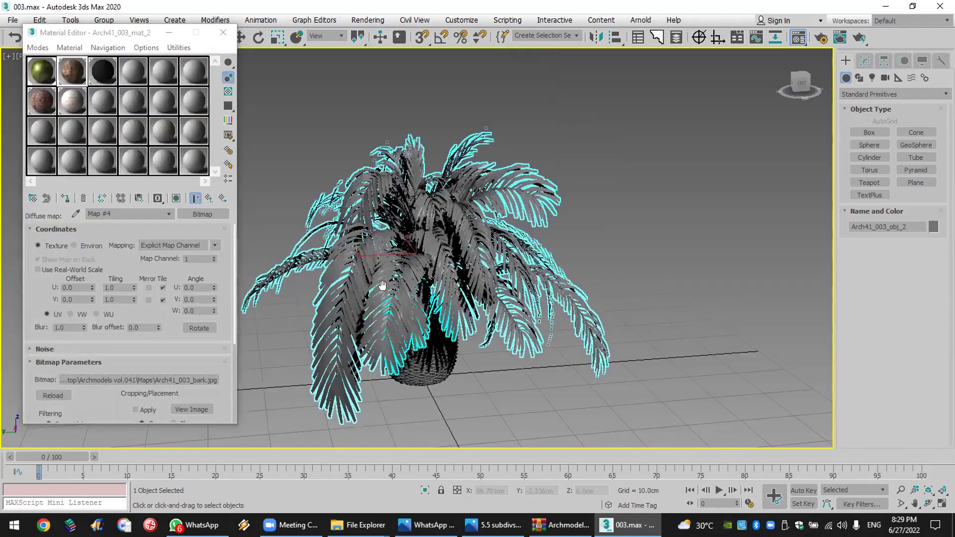
Step: Select the palm's leaves, assign Arch41_003_mat_1 to them, show it shaded in the viewport, and close the Material Editor
scroll(382, 286, up, 3)
click(546, 388)
click(435, 400)
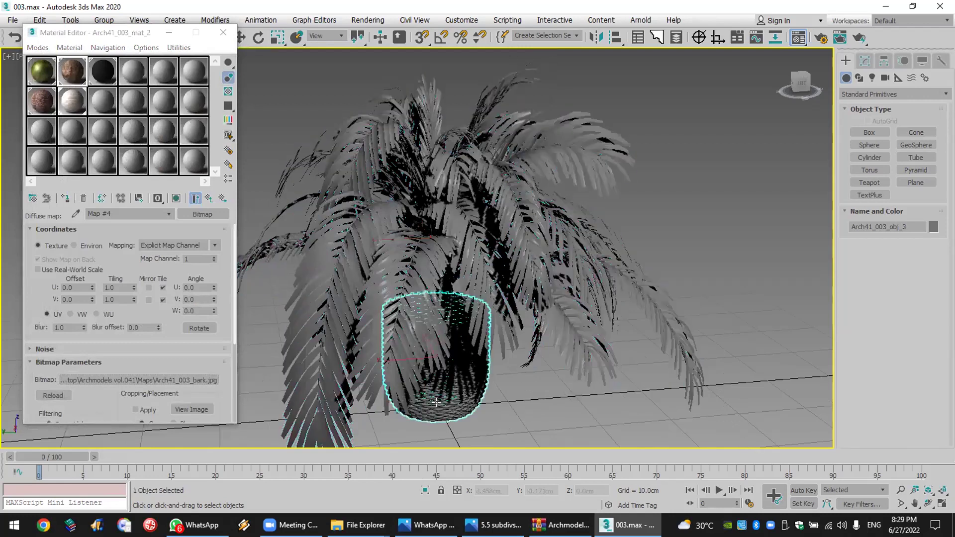
click(72, 99)
click(384, 163)
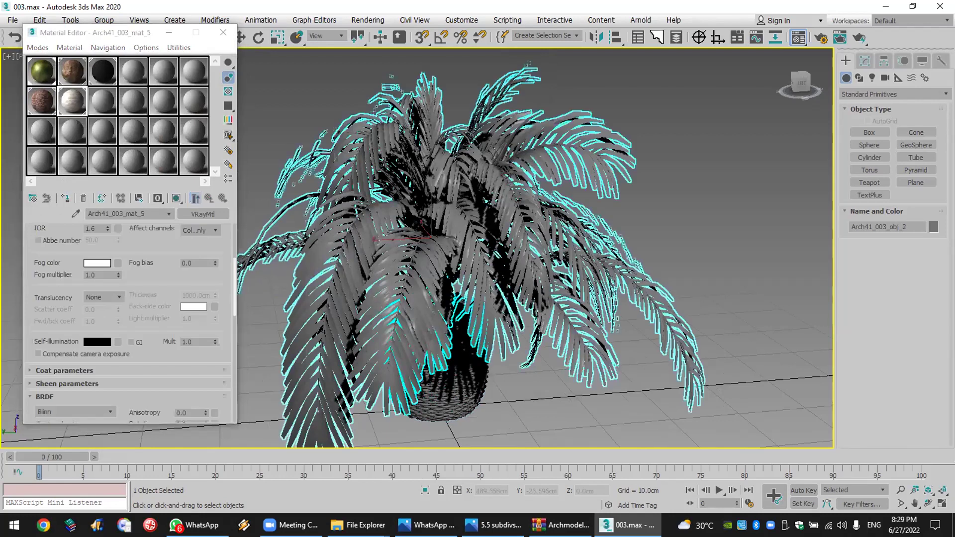
click(42, 70)
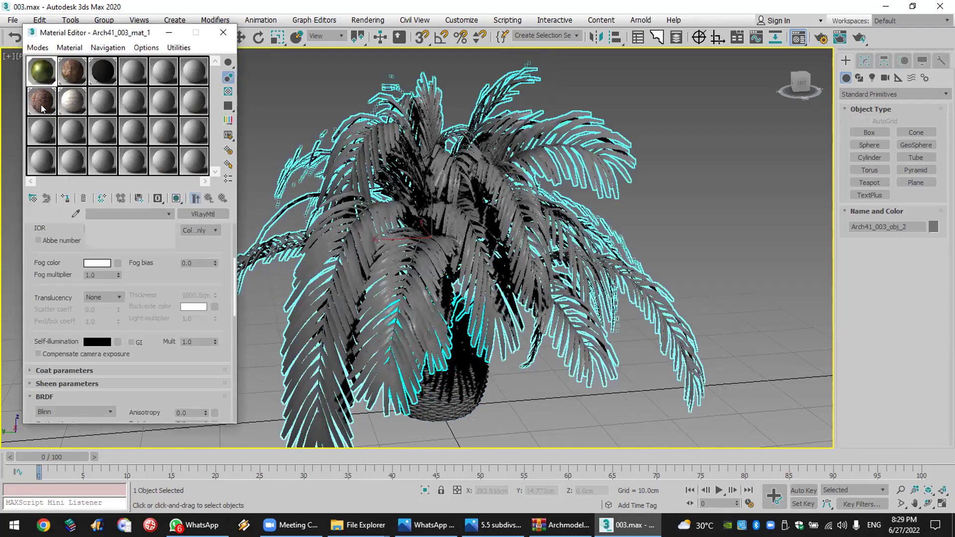
click(65, 198)
click(176, 198)
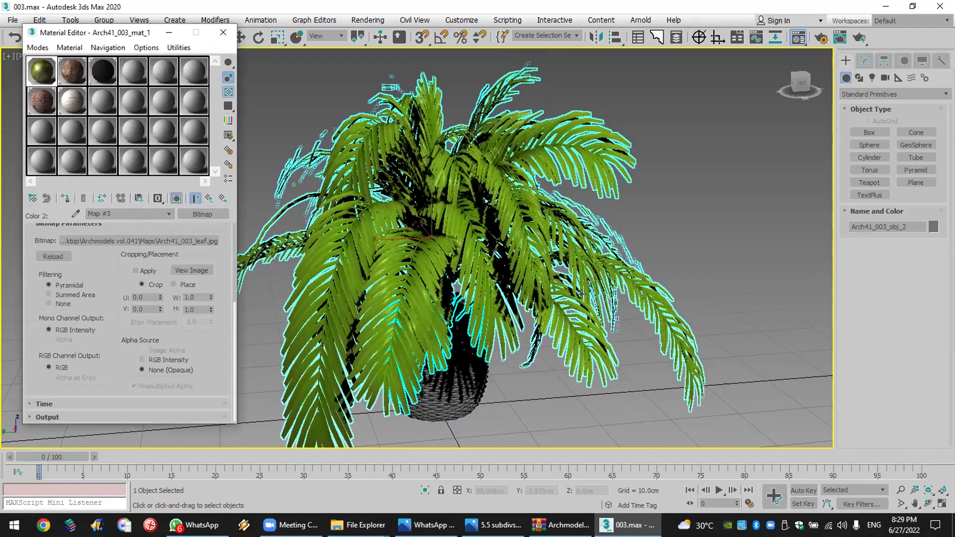
click(690, 234)
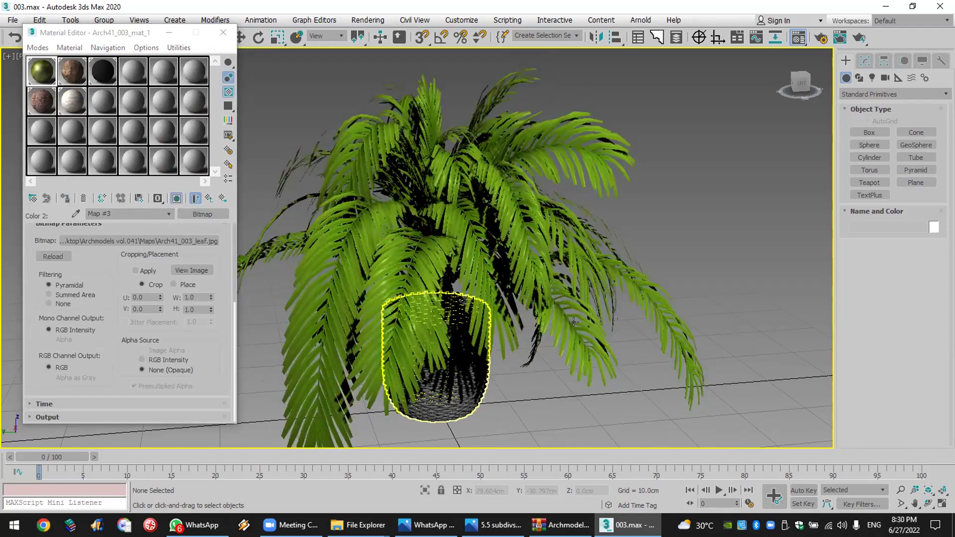
click(223, 33)
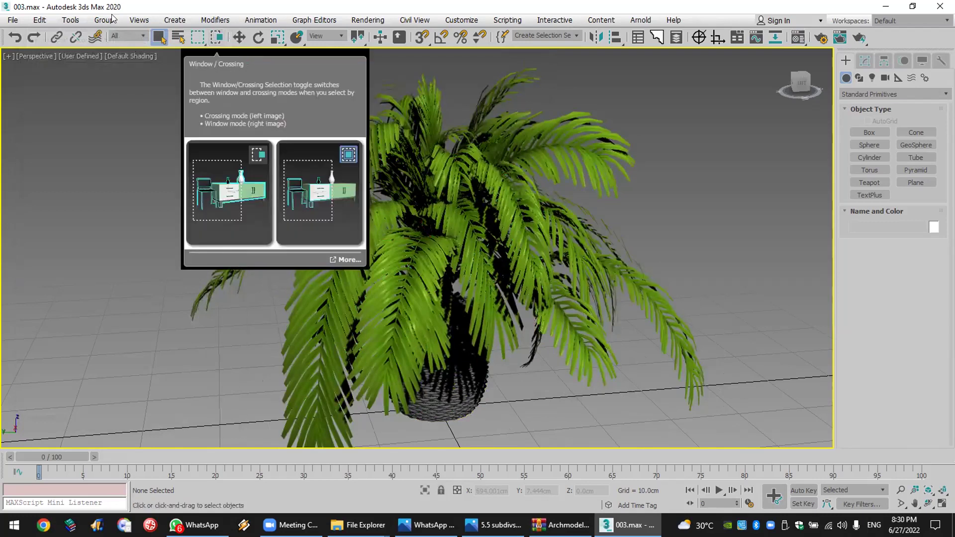
Step: Reset to a new empty scene and answer the save and reset prompts
click(12, 20)
click(58, 60)
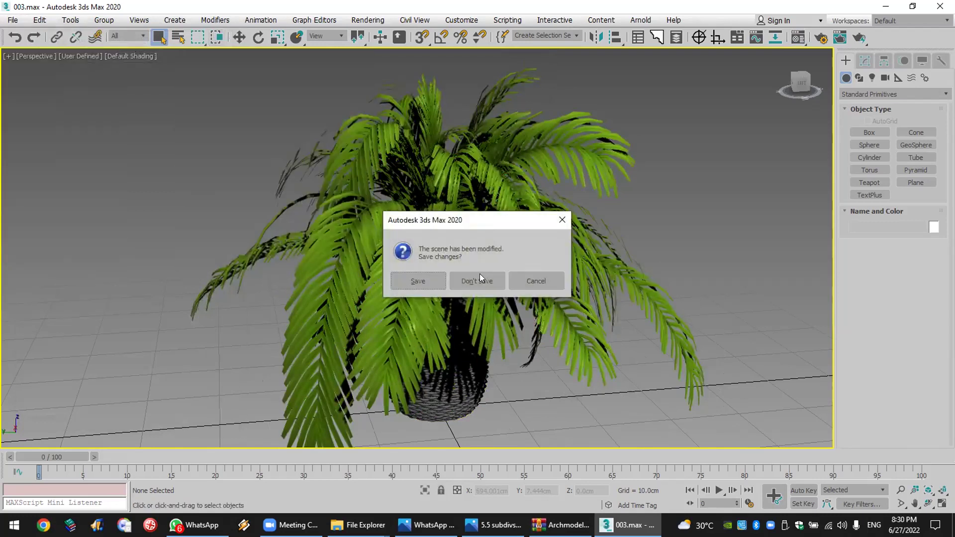
click(428, 274)
click(431, 280)
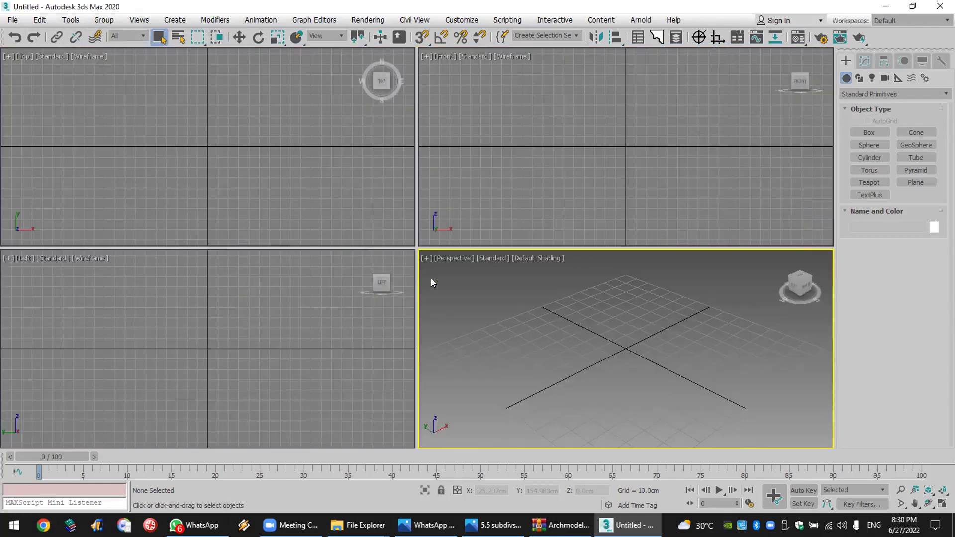
click(14, 22)
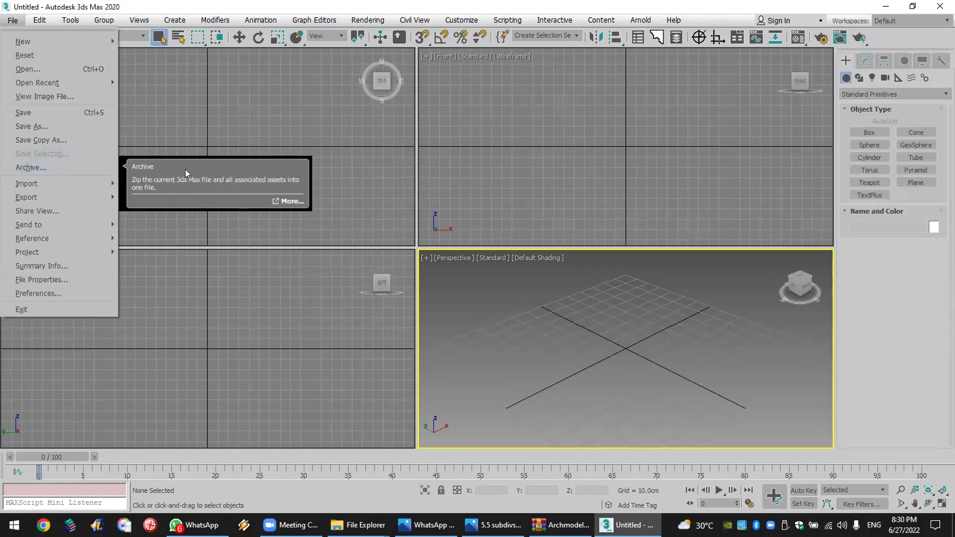
click(252, 96)
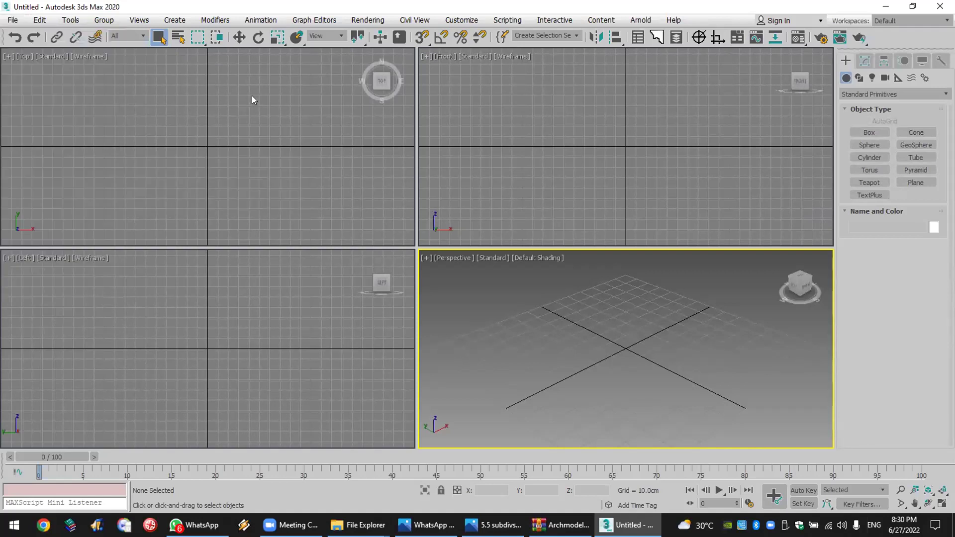
click(258, 100)
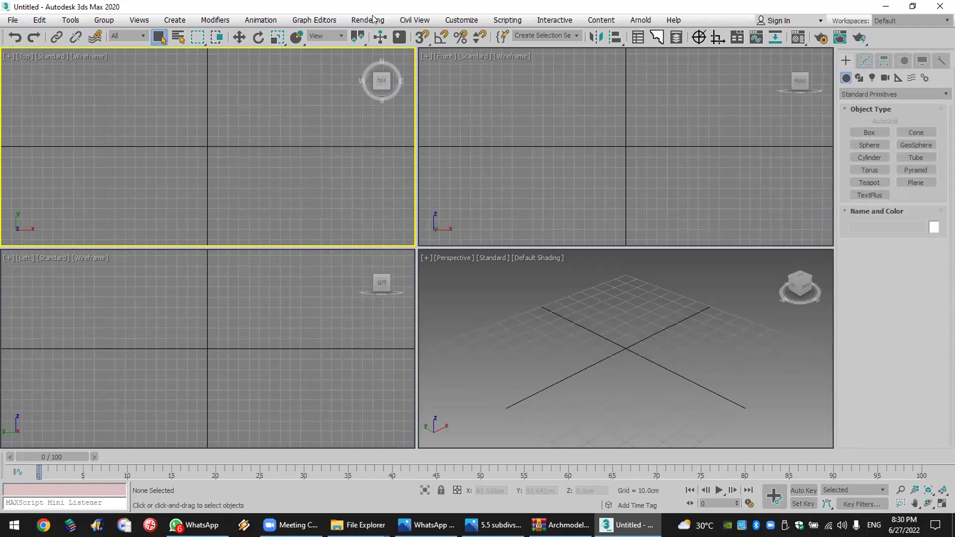
Step: Check the Archmodels vol.041\Maps entry among the project's external file paths and leave the configuration without changes
click(461, 20)
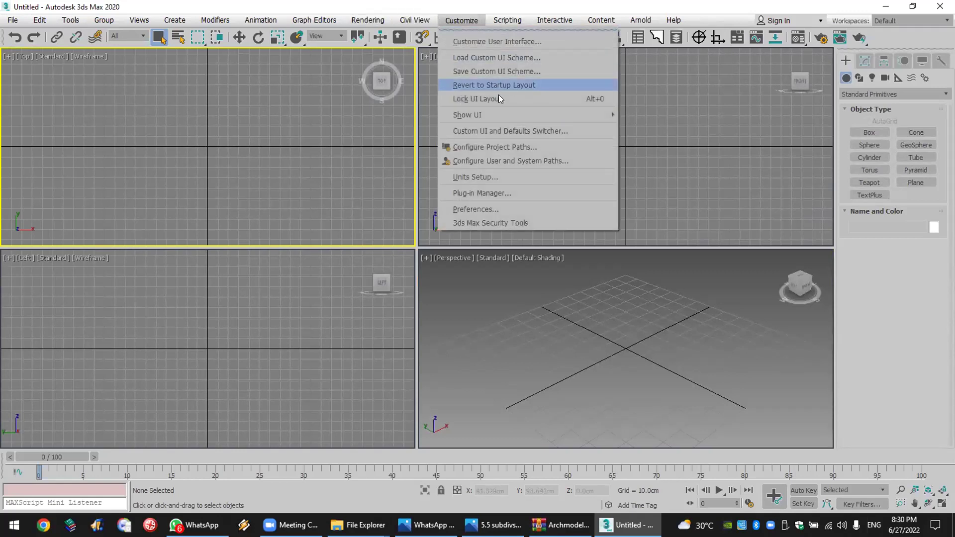
click(512, 147)
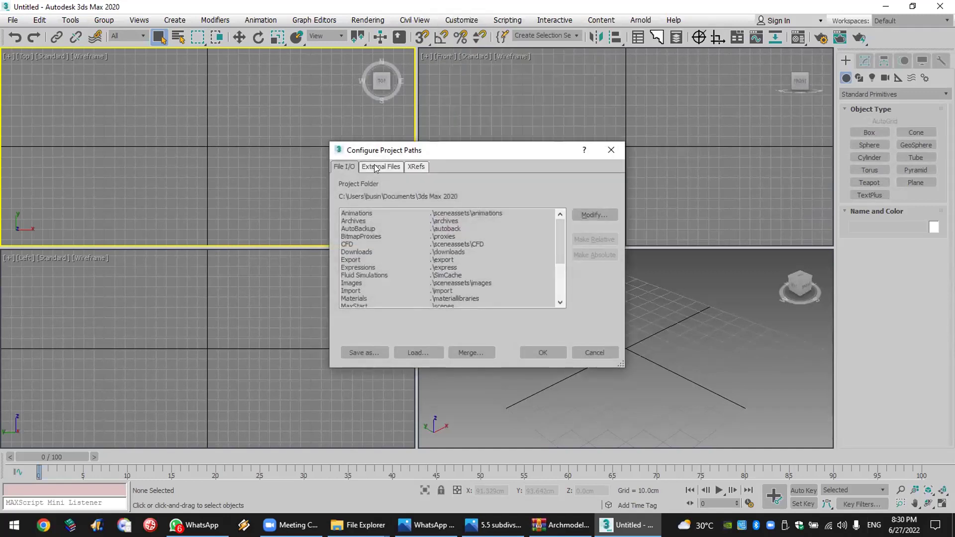
click(376, 166)
click(447, 285)
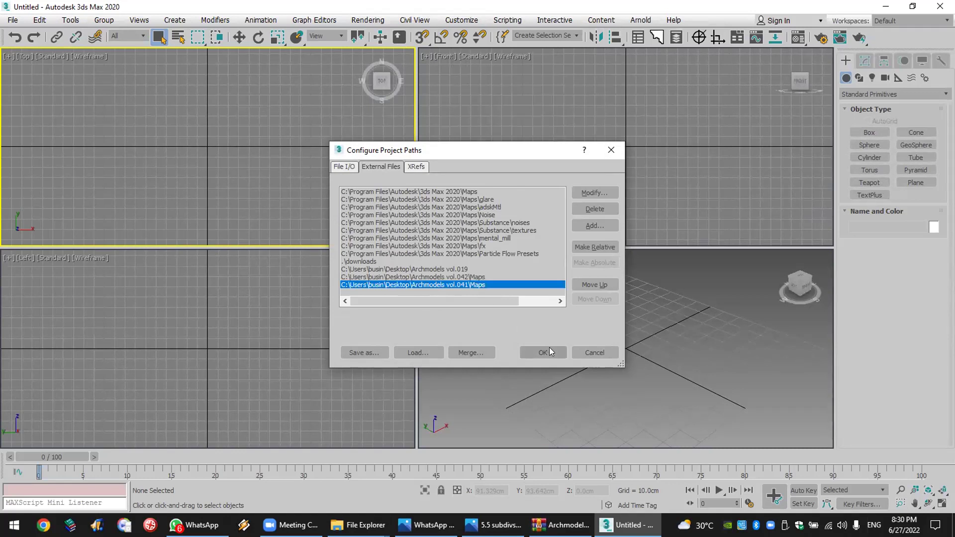
click(589, 355)
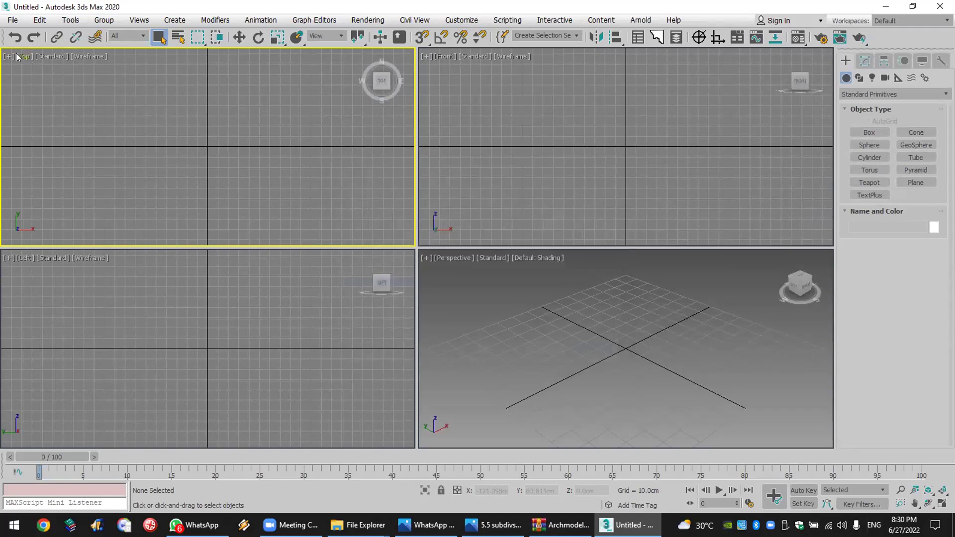
Step: Delete the Archmodels vol.041\Maps, Archmodels vol.042\Maps and Archmodels vol.019 entries from the project's external file paths
click(13, 20)
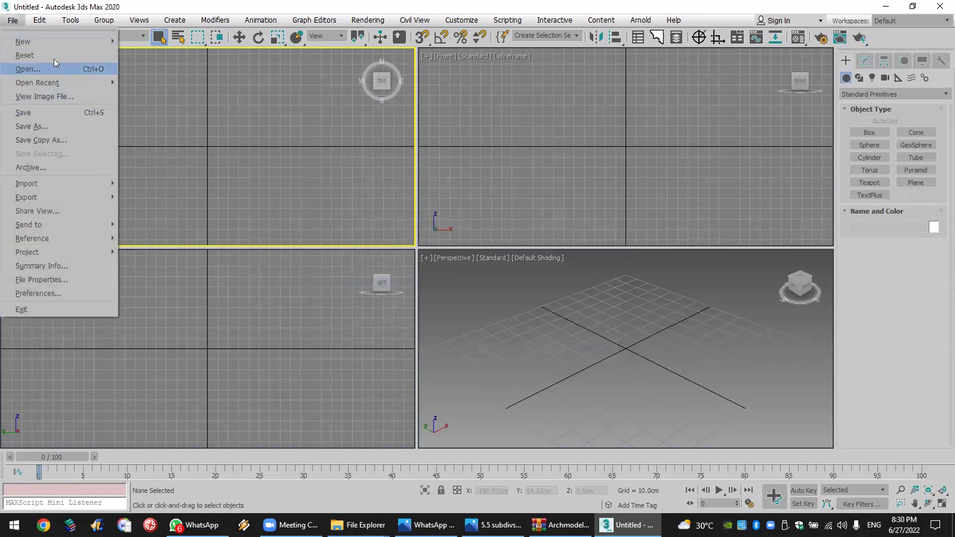
click(468, 23)
click(468, 23)
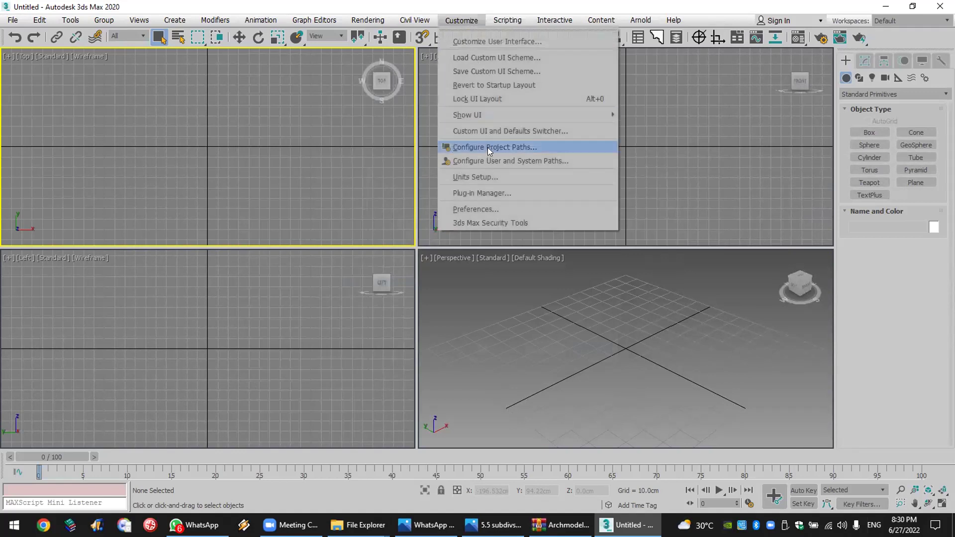
click(489, 147)
click(378, 166)
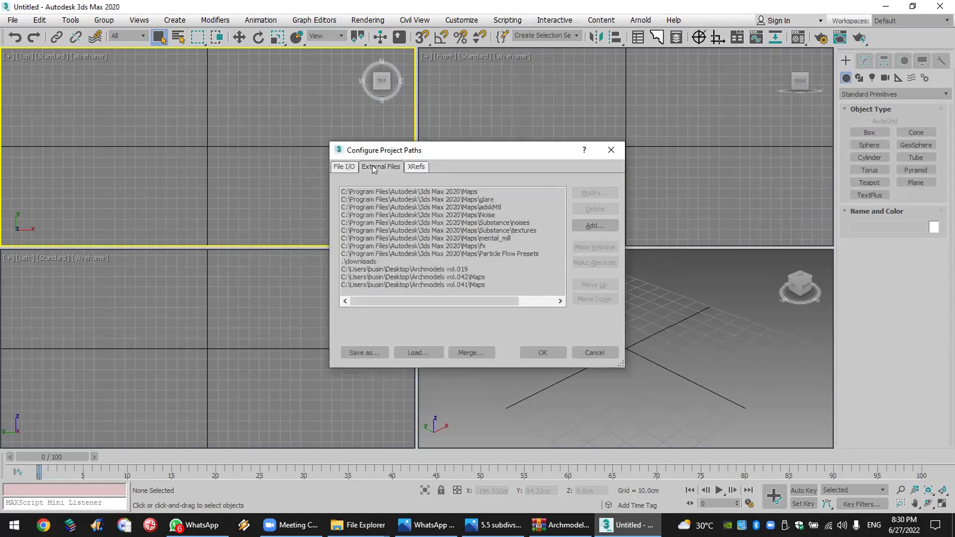
click(461, 285)
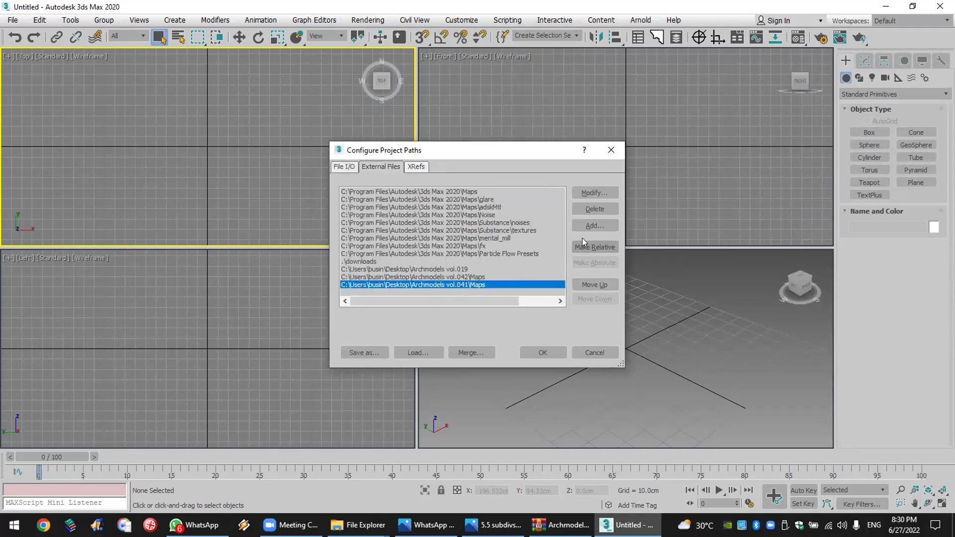
click(595, 211)
click(464, 277)
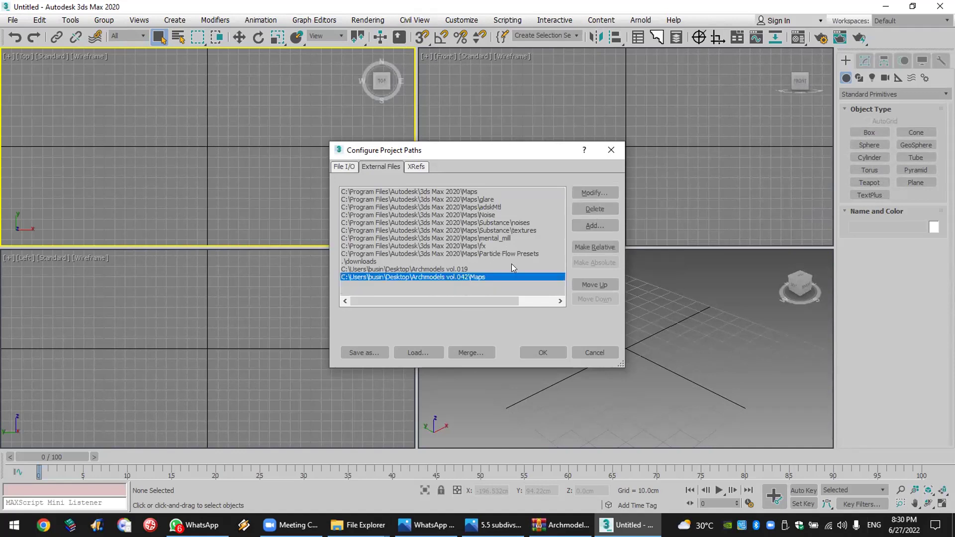
click(596, 212)
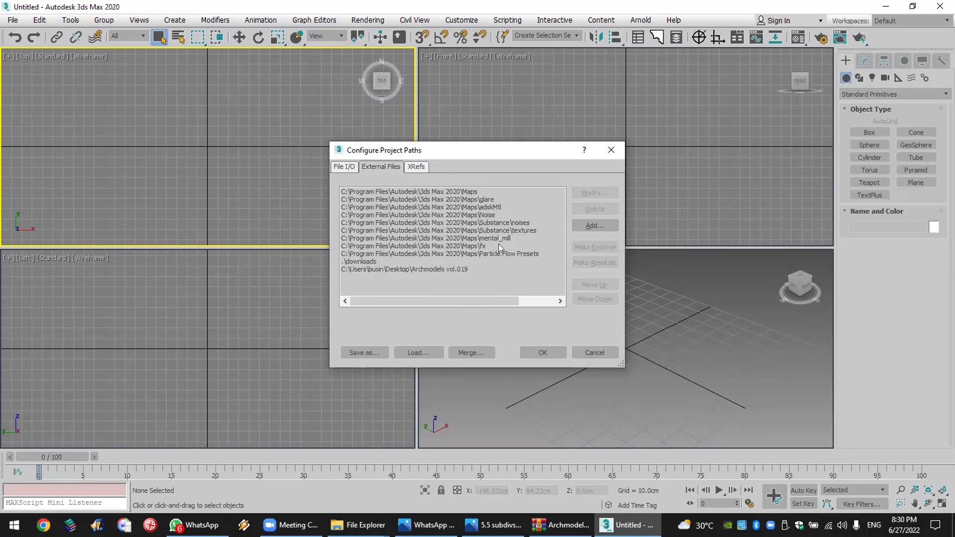
click(457, 269)
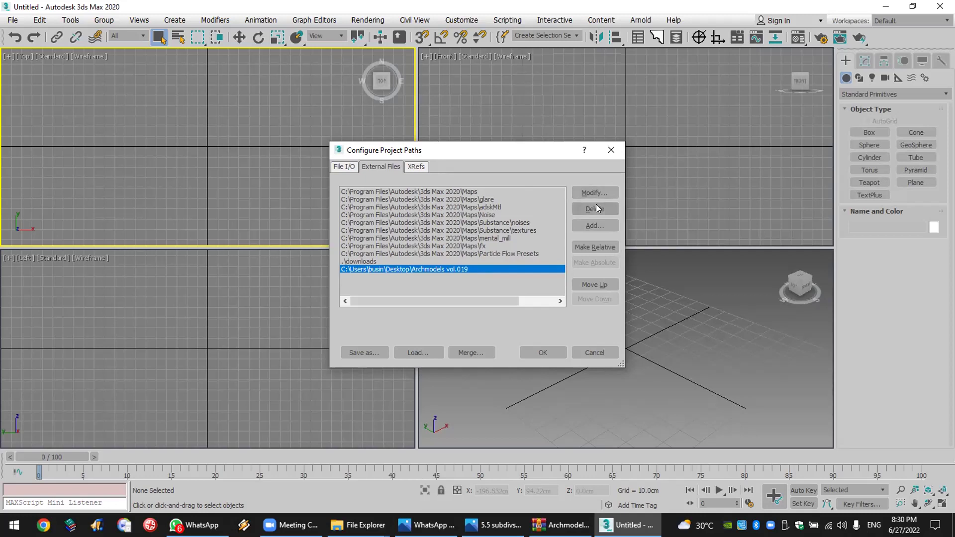
click(595, 205)
Step: Add the desktop folder Archmodels vol.041\Maps as an external files path and commit the project paths despite the invalid path
click(578, 226)
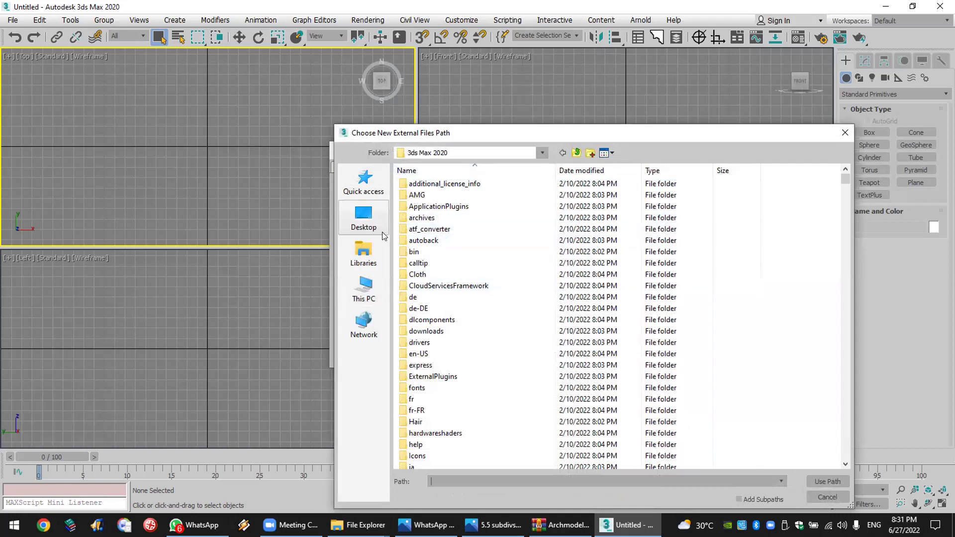
click(364, 219)
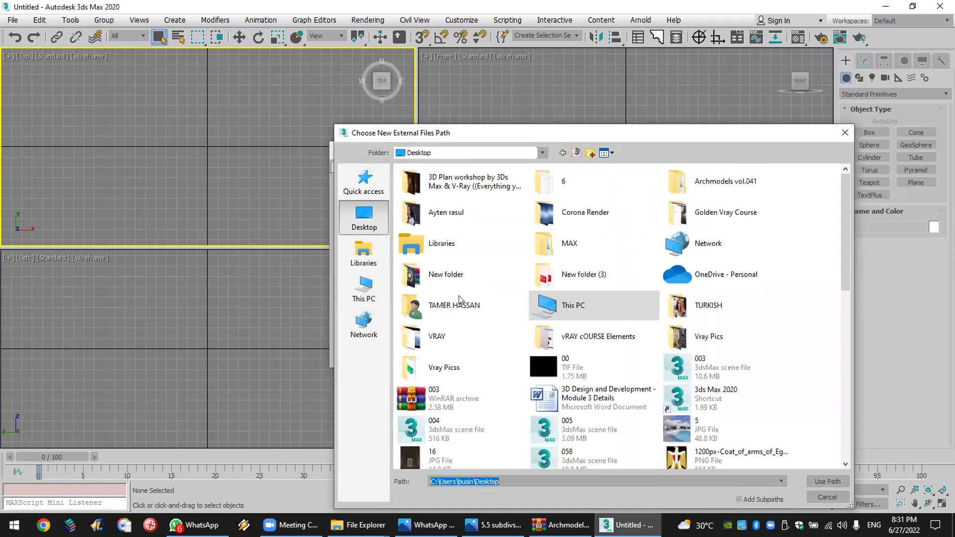
double_click(716, 185)
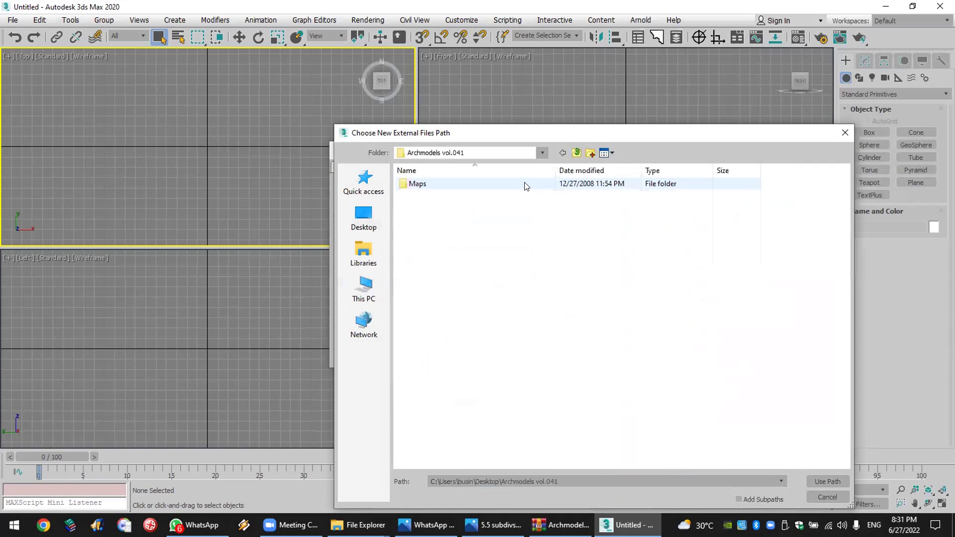
double_click(472, 181)
drag(491, 133, 405, 9)
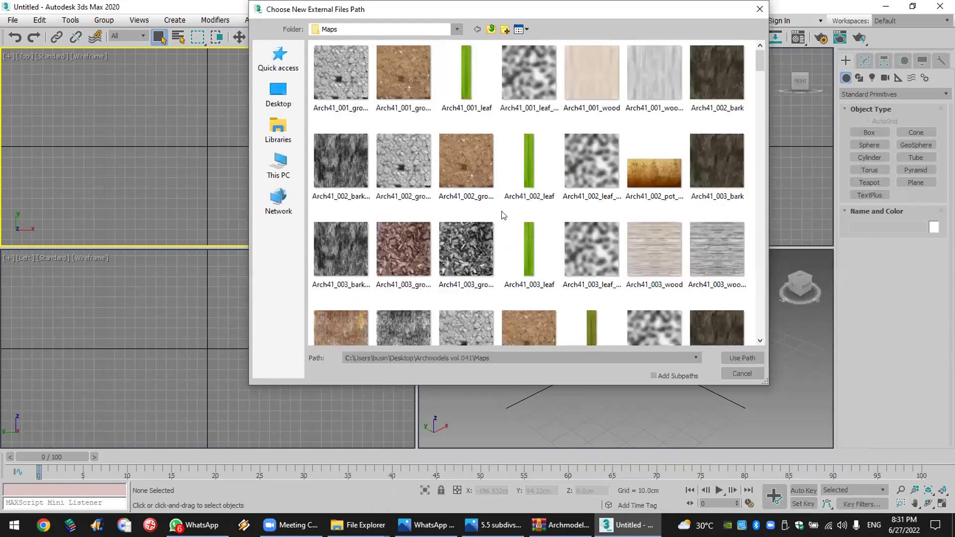
click(527, 157)
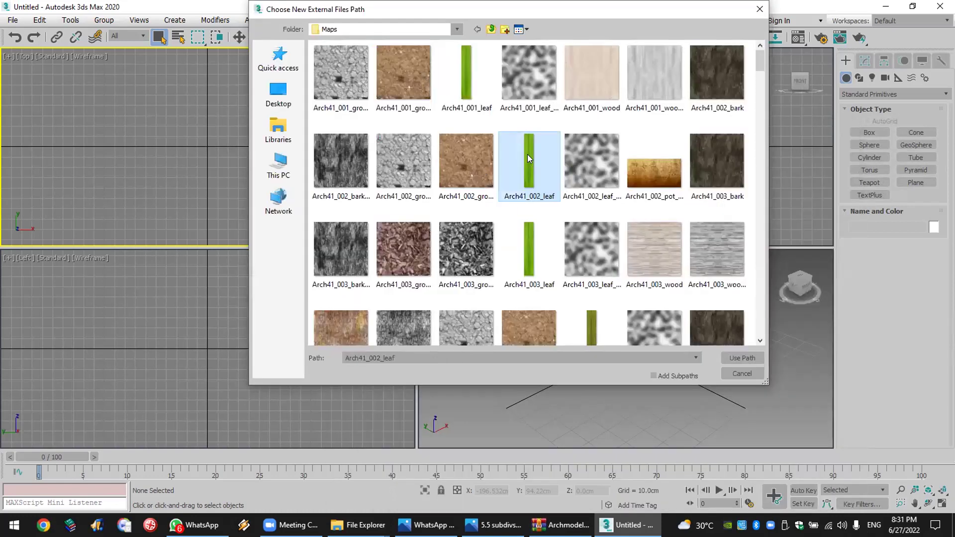
click(746, 357)
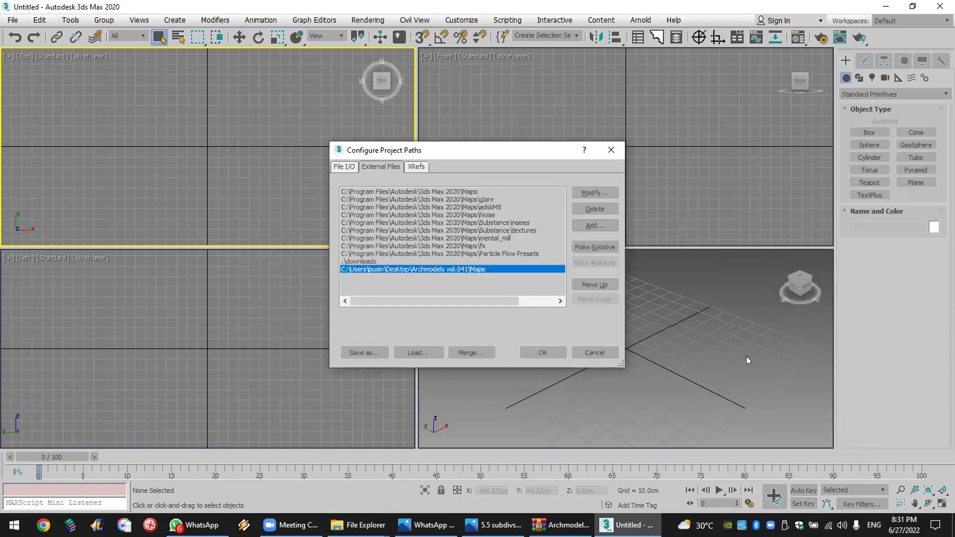
click(544, 353)
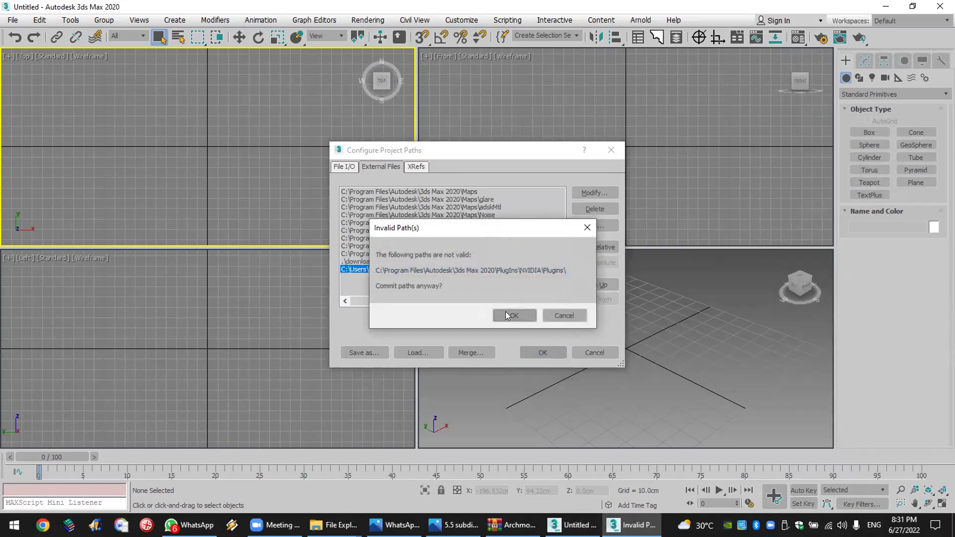
click(506, 312)
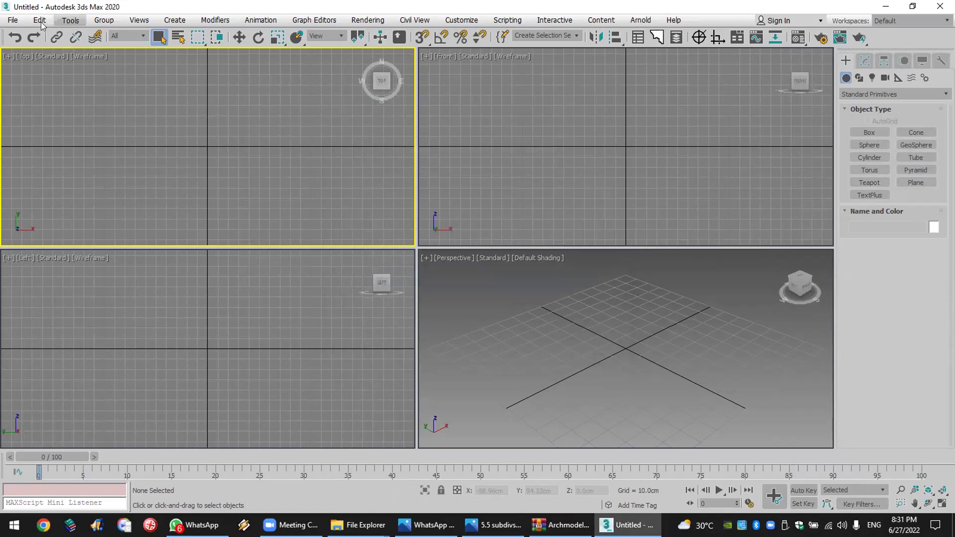
click(12, 20)
click(20, 66)
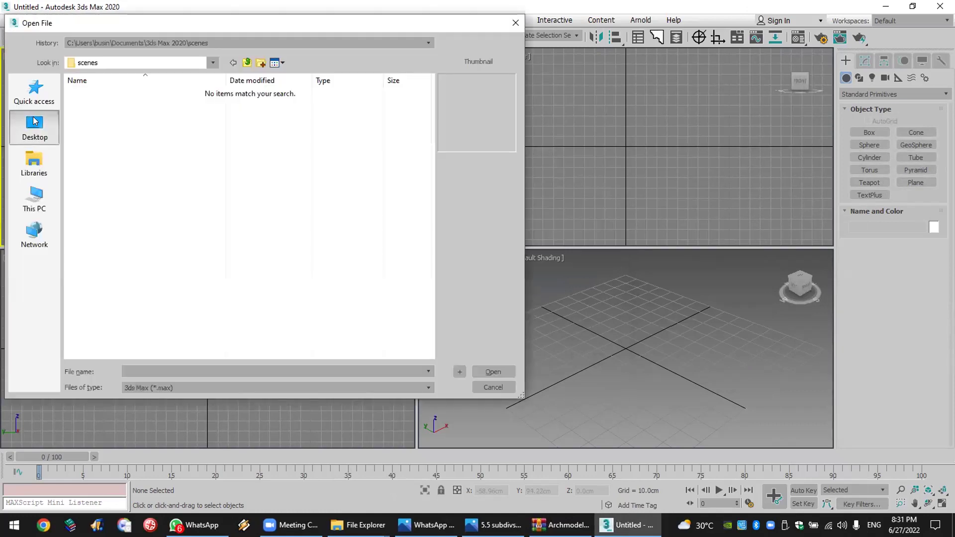
click(34, 127)
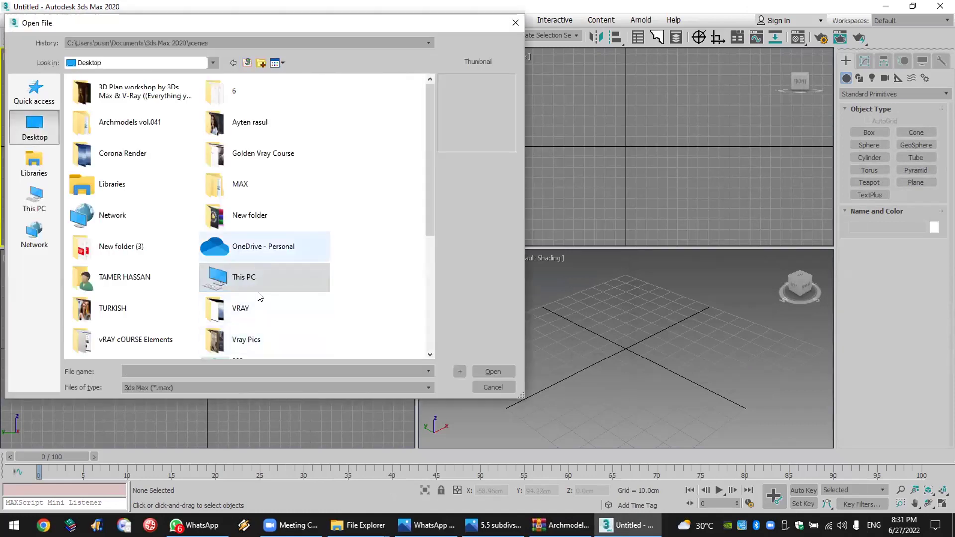
scroll(267, 315, down, 4)
click(237, 165)
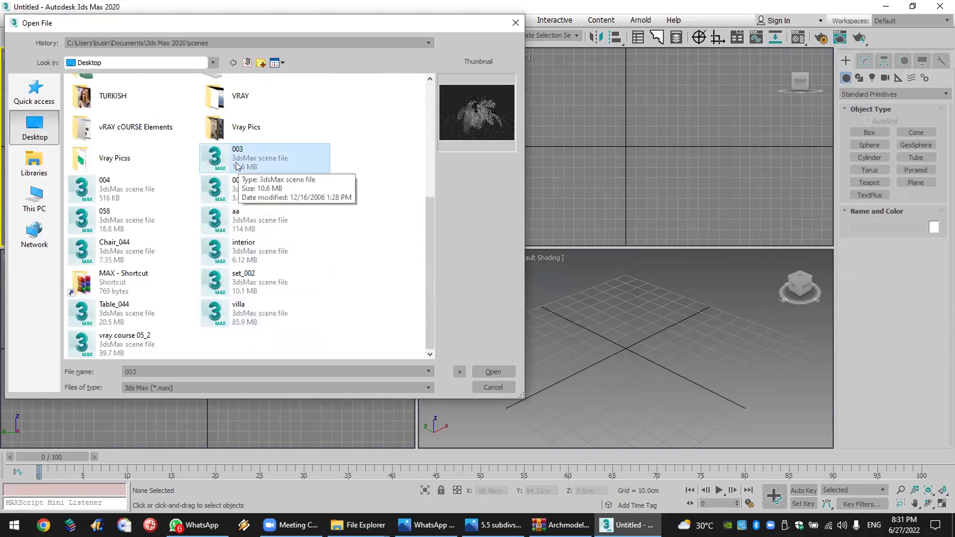
click(492, 388)
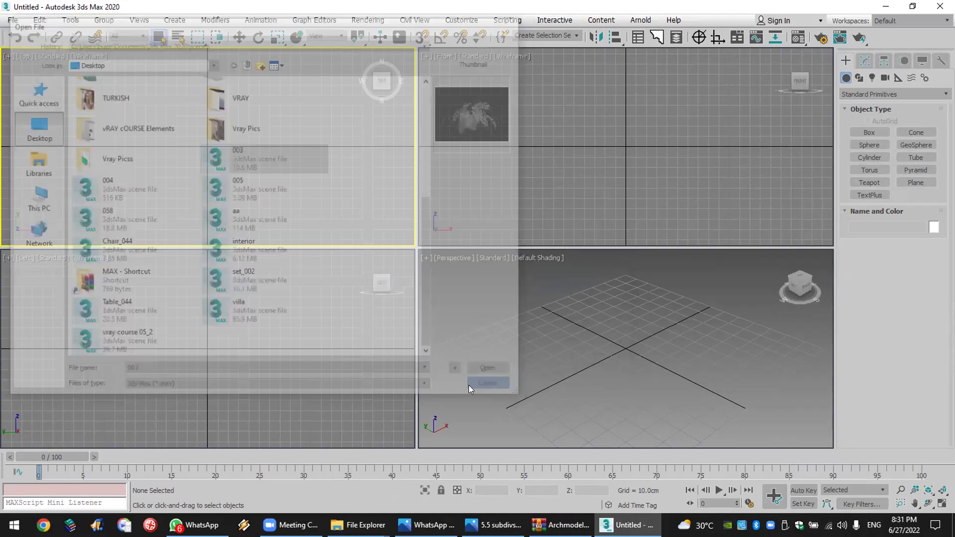
Step: Open the recent scene interior.max, adopting the file's gamma and unit scale and continuing without its missing external files
click(13, 23)
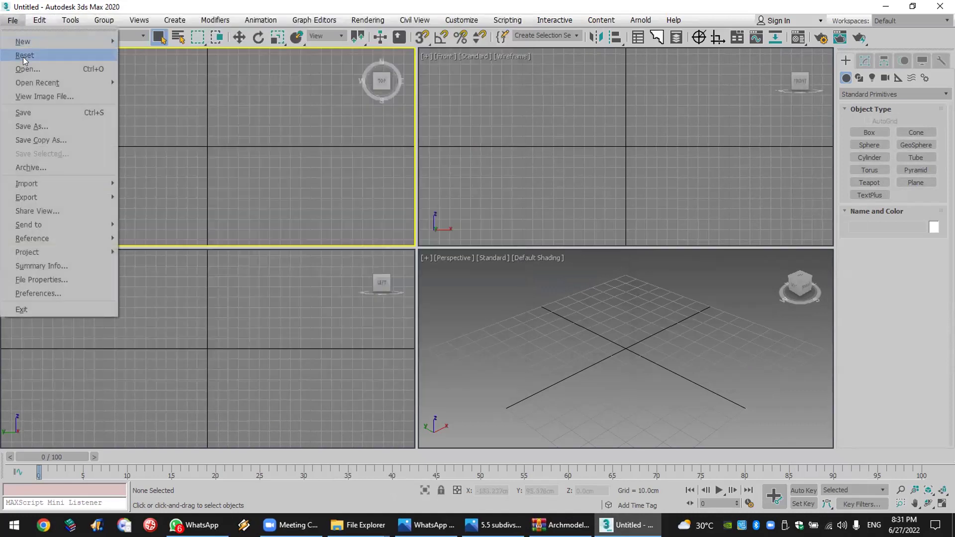
mouse_move(39, 86)
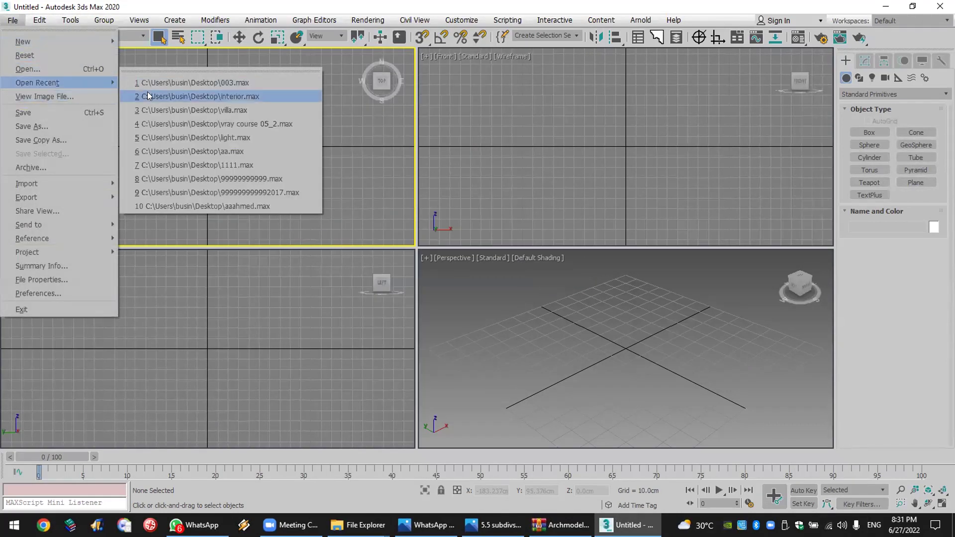
click(148, 96)
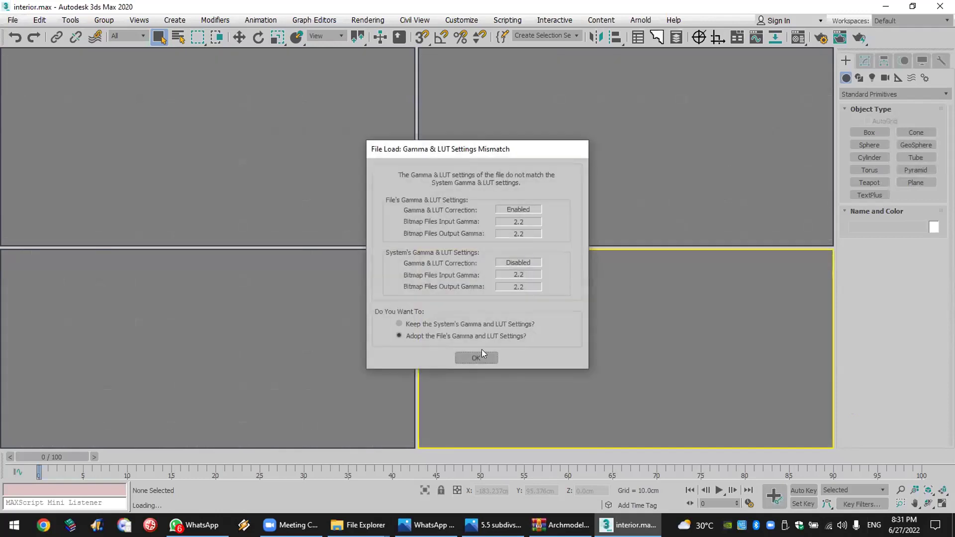
click(482, 352)
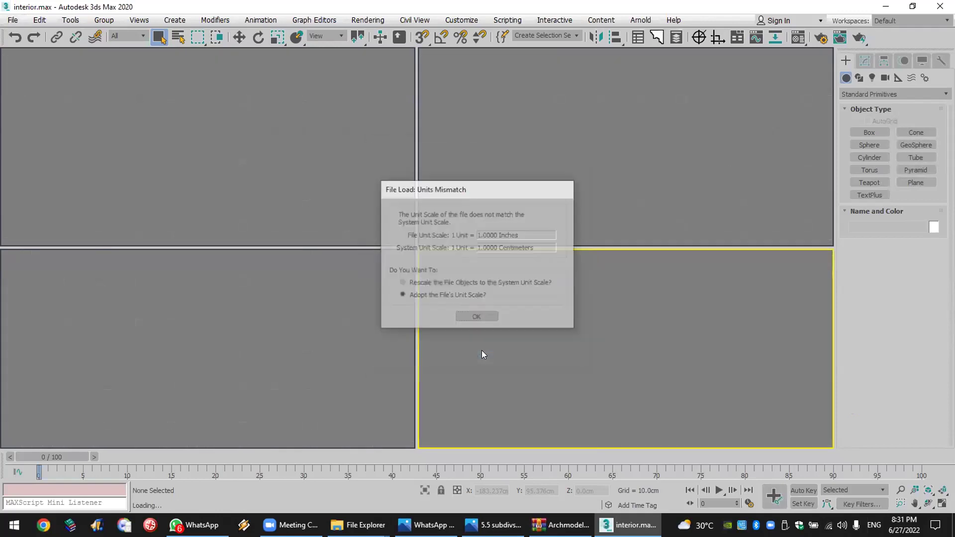
click(493, 318)
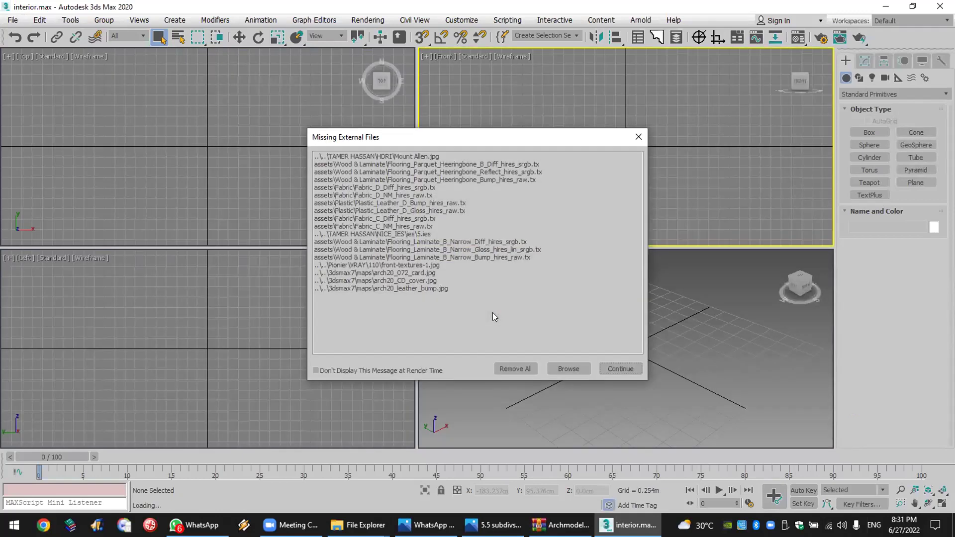
click(624, 374)
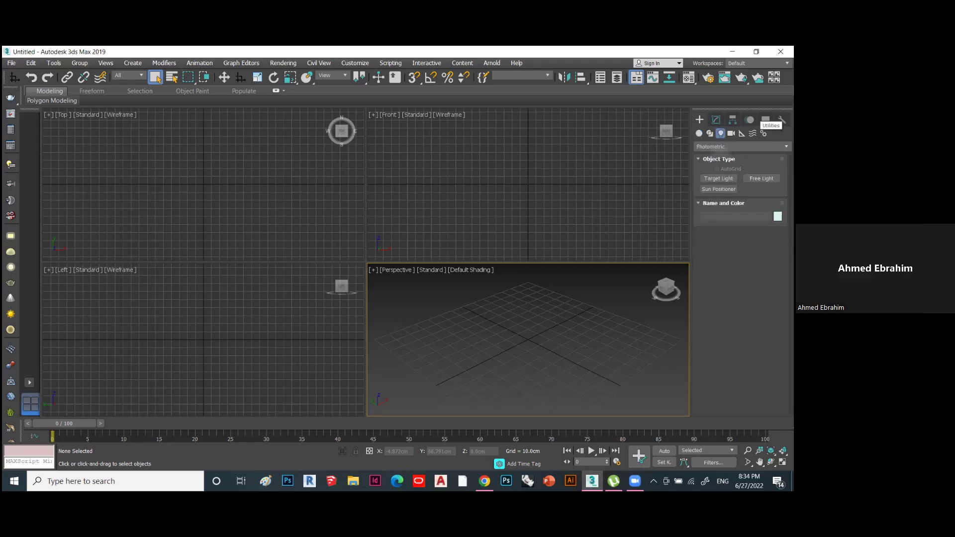
Step: Create a plane-type VRayLight about 129 cm long and 25 cm wide on the grid in the Perspective view
click(741, 146)
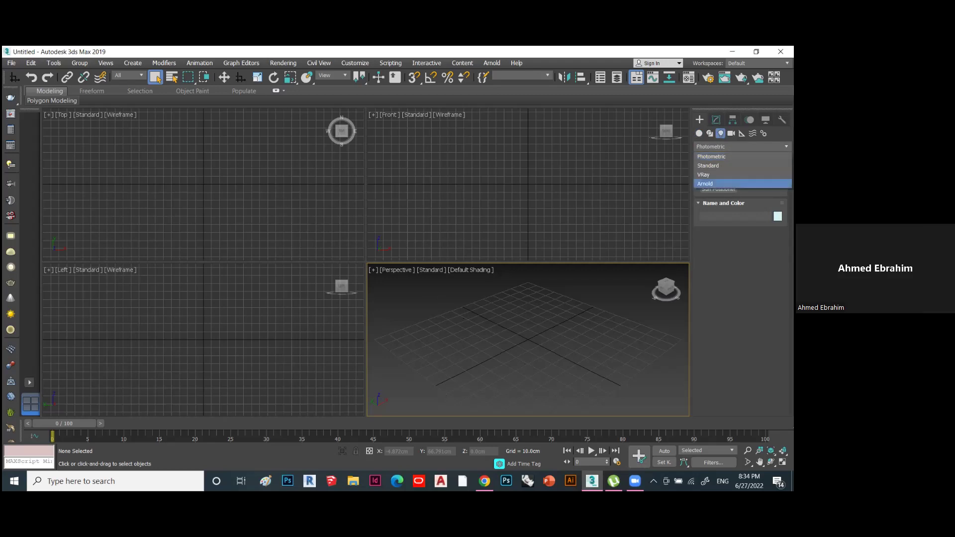
click(703, 174)
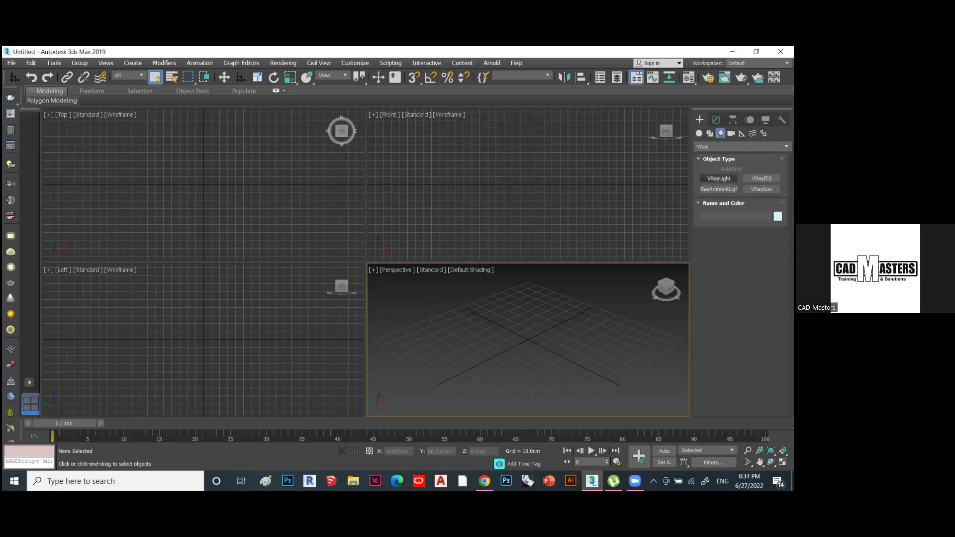
click(719, 178)
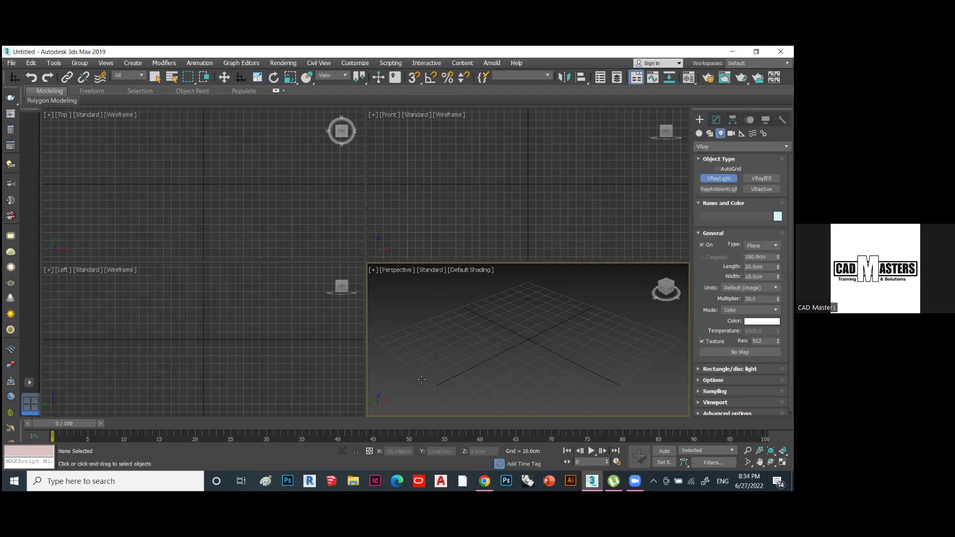
drag(424, 370, 514, 332)
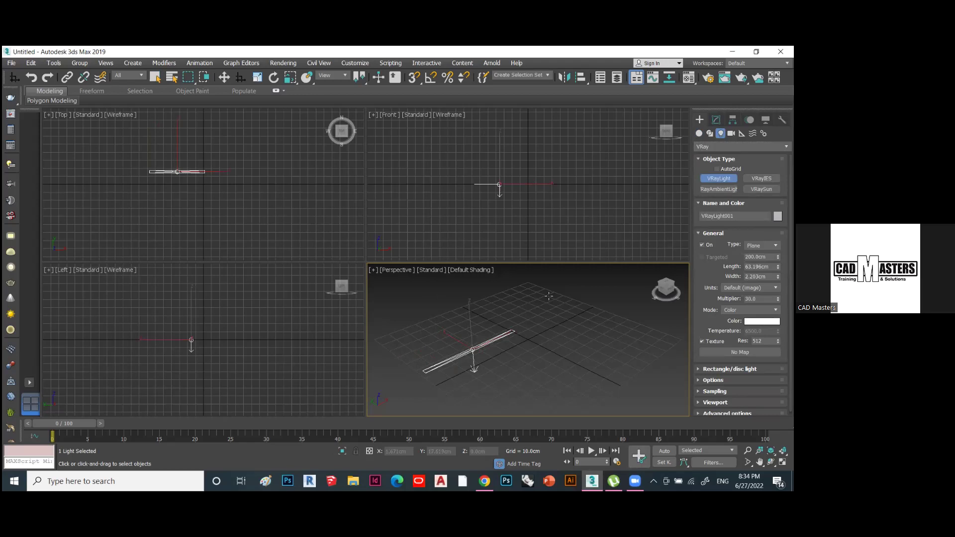
drag(548, 296, 572, 305)
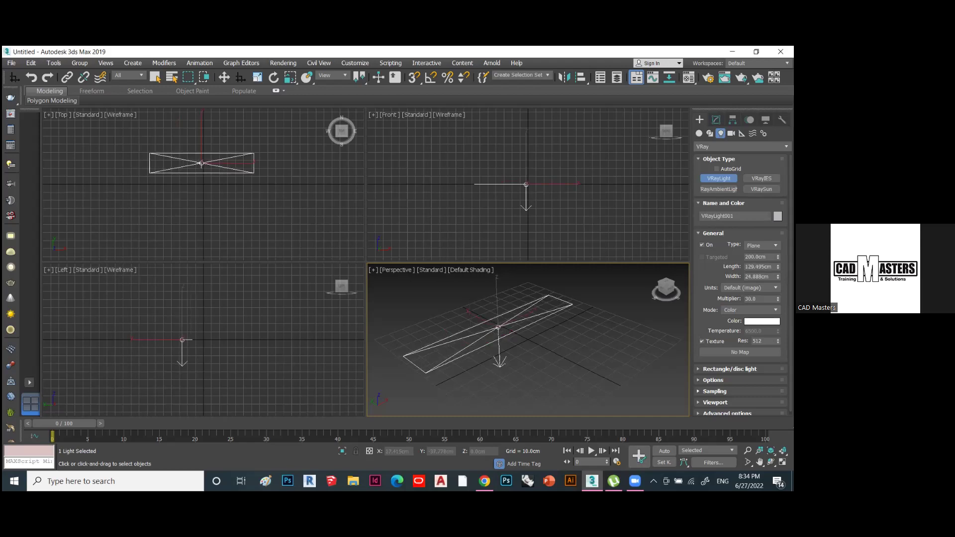
key(q)
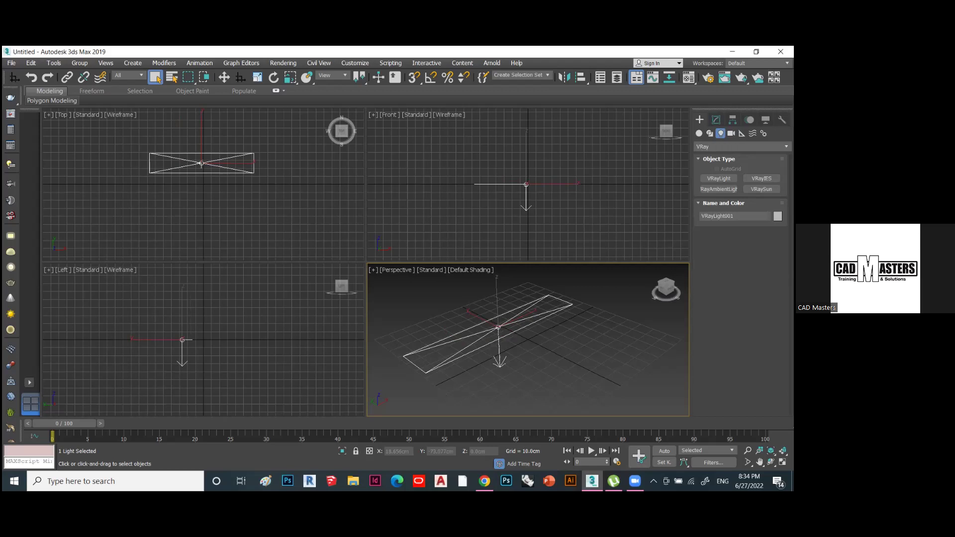
Step: Examine the modifiable parameters of the plane VRayLight, from its general settings down to sampling
right_click(722, 320)
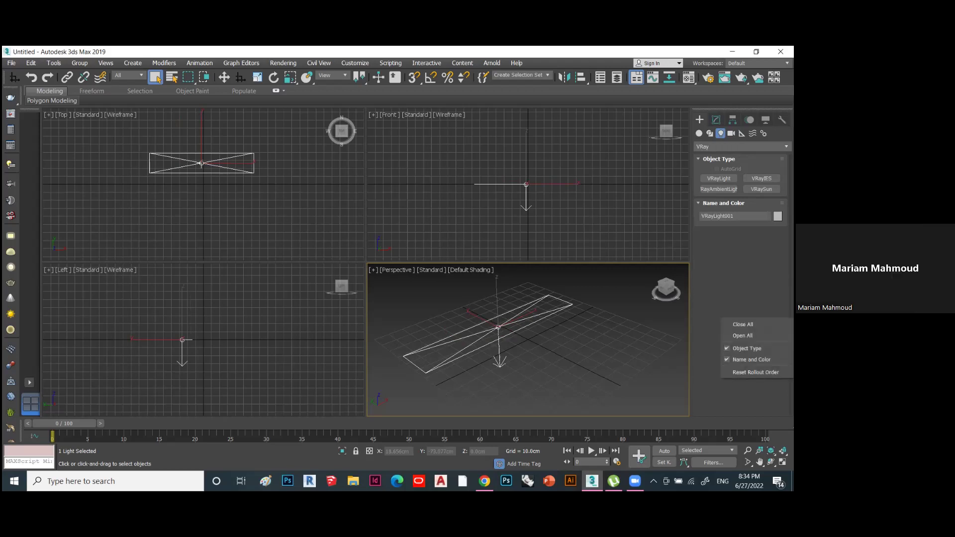
key(Escape)
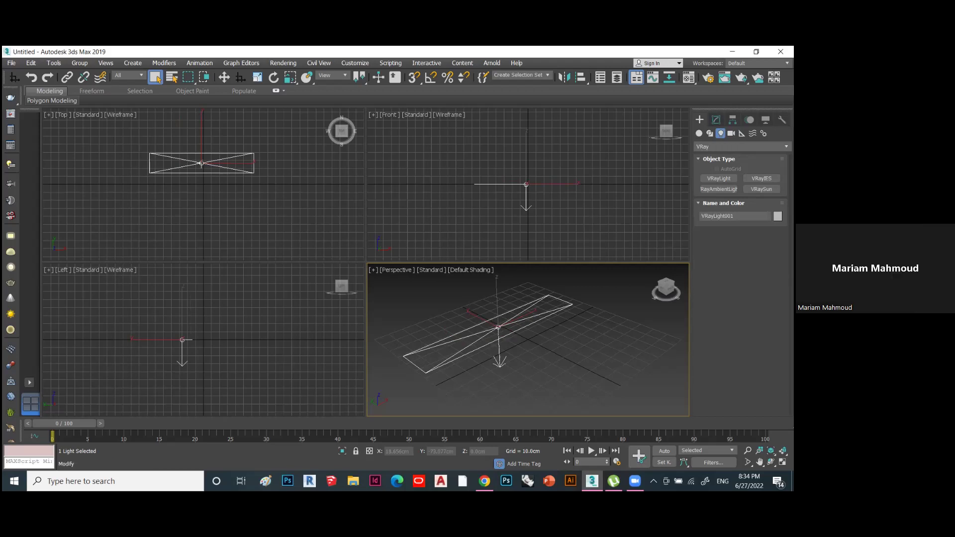
click(717, 119)
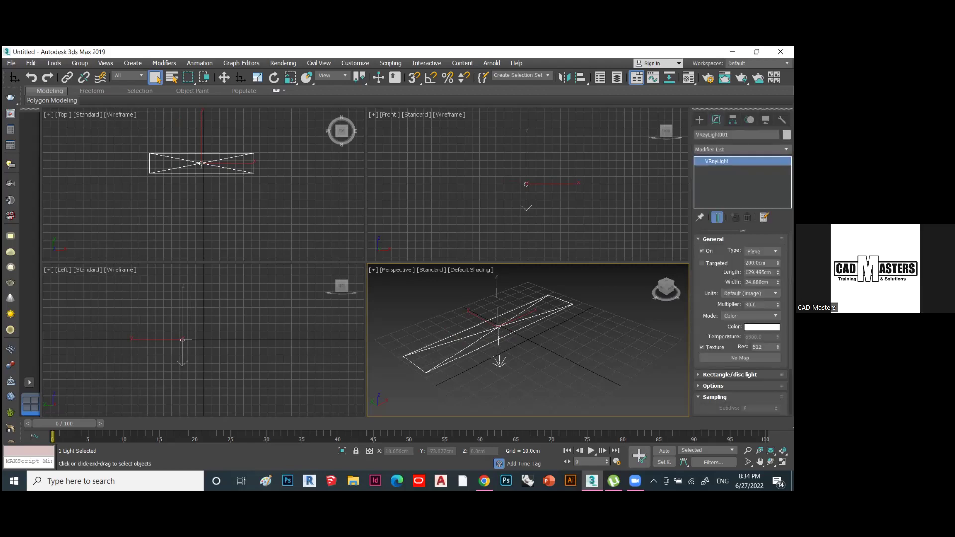
scroll(742, 323, down, 4)
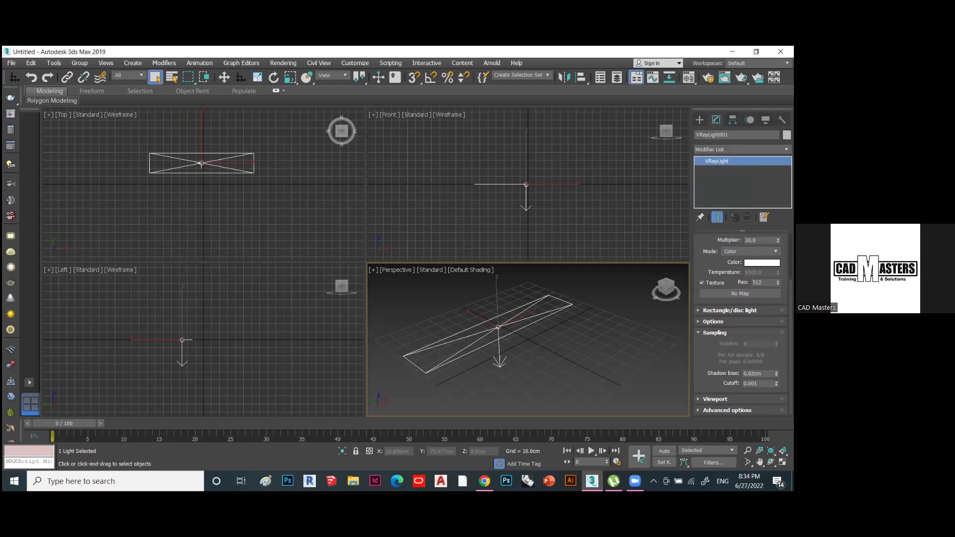
Step: Open the render setup and examine the V-Ray image sampler and progressive sampler settings
scroll(742, 299, up, 3)
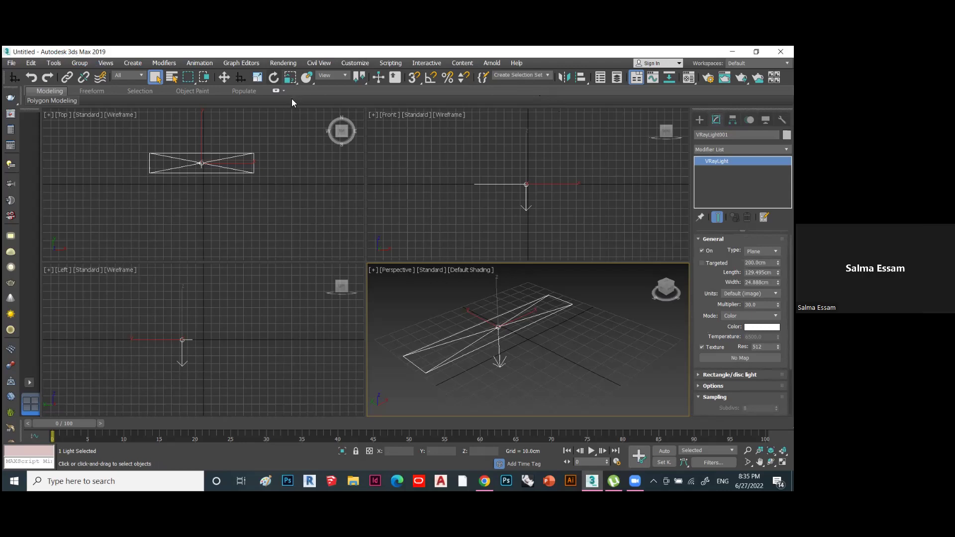
click(283, 63)
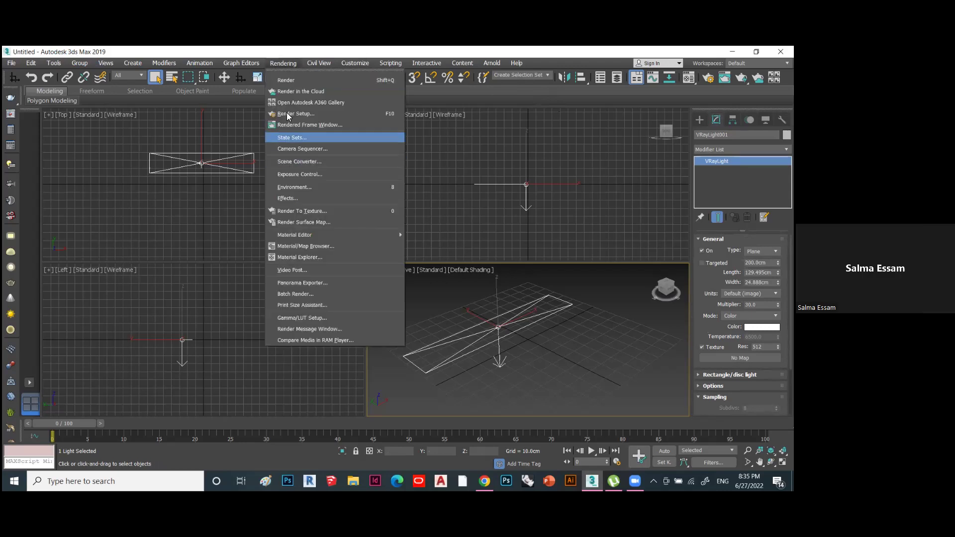
click(287, 114)
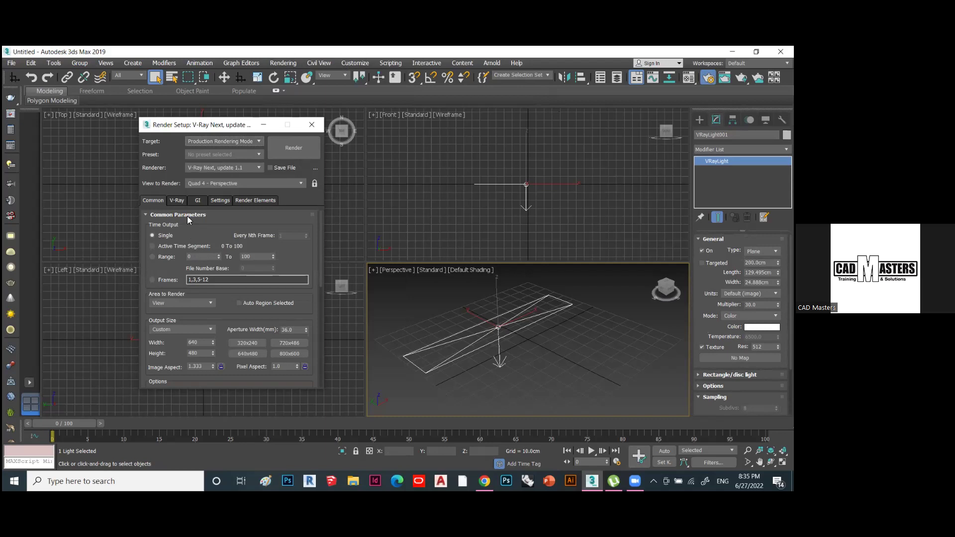
click(180, 203)
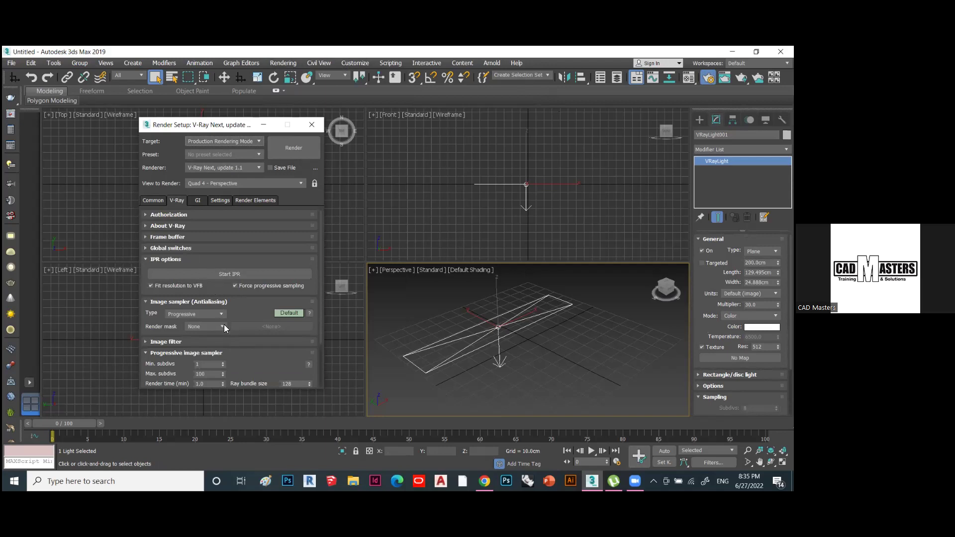
scroll(259, 342, down, 3)
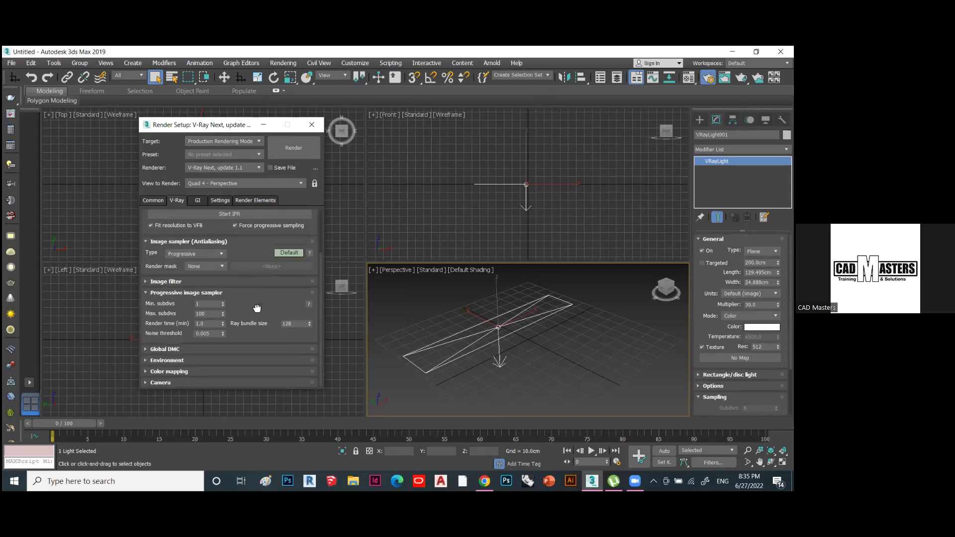
scroll(253, 362, up, 3)
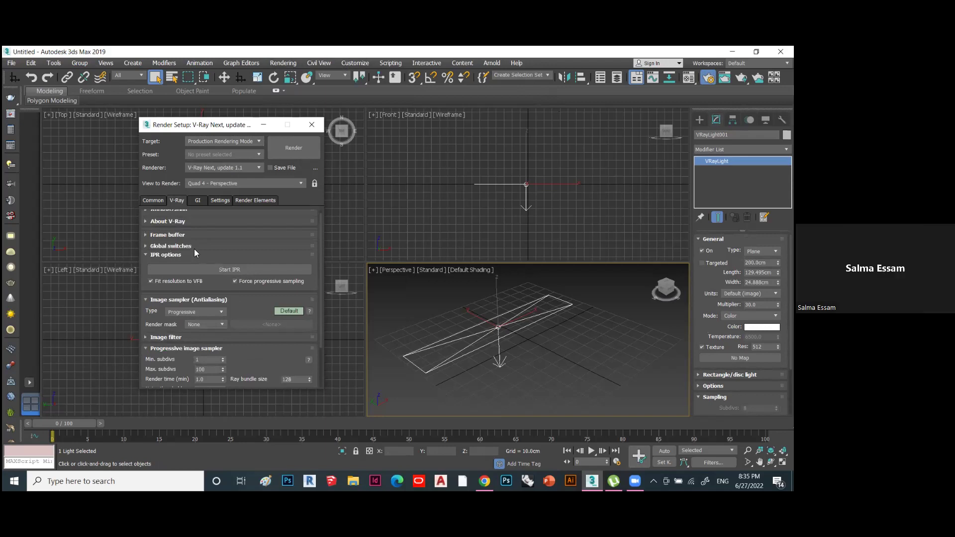
scroll(188, 251, up, 1)
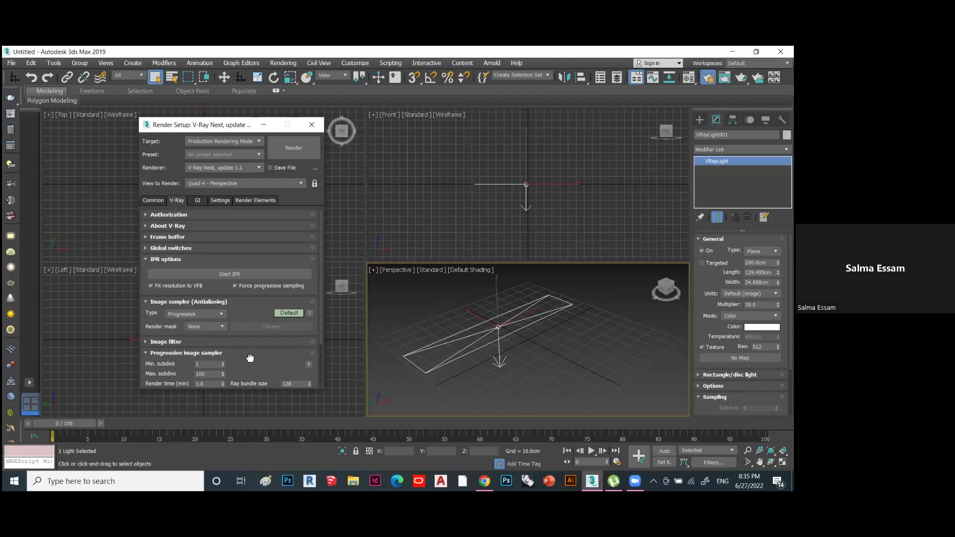
Step: Expand the Global DMC settings and enable the use of local subdivs
scroll(250, 352, down, 1)
scroll(253, 324, down, 3)
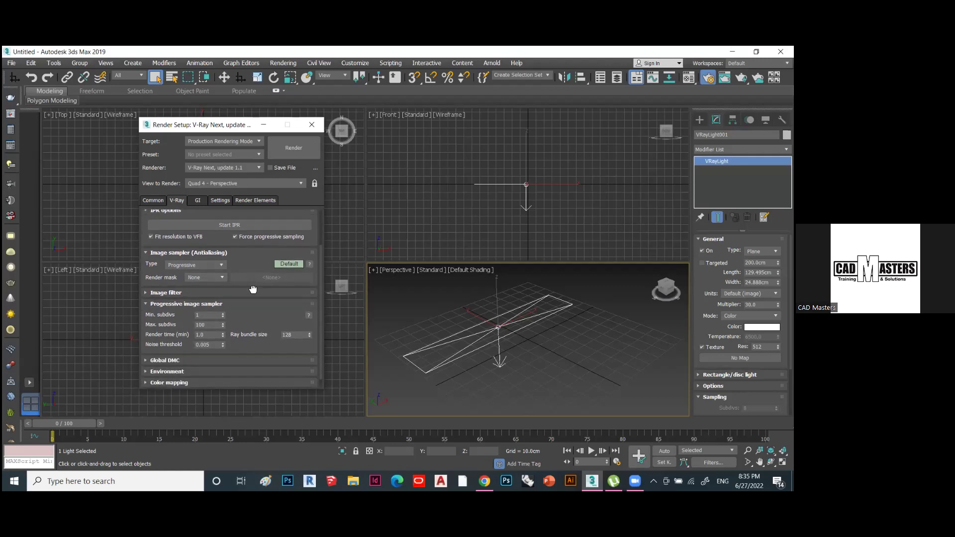
click(182, 351)
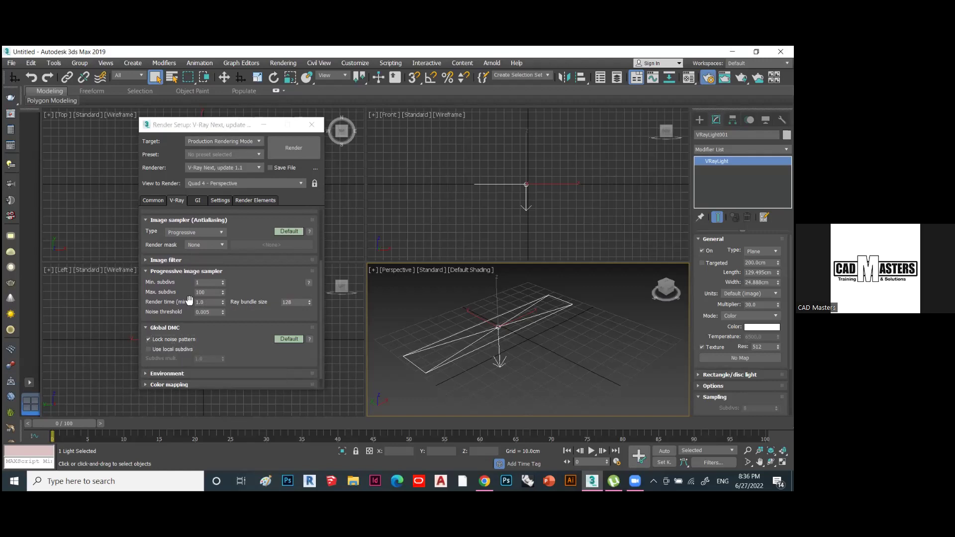
click(168, 349)
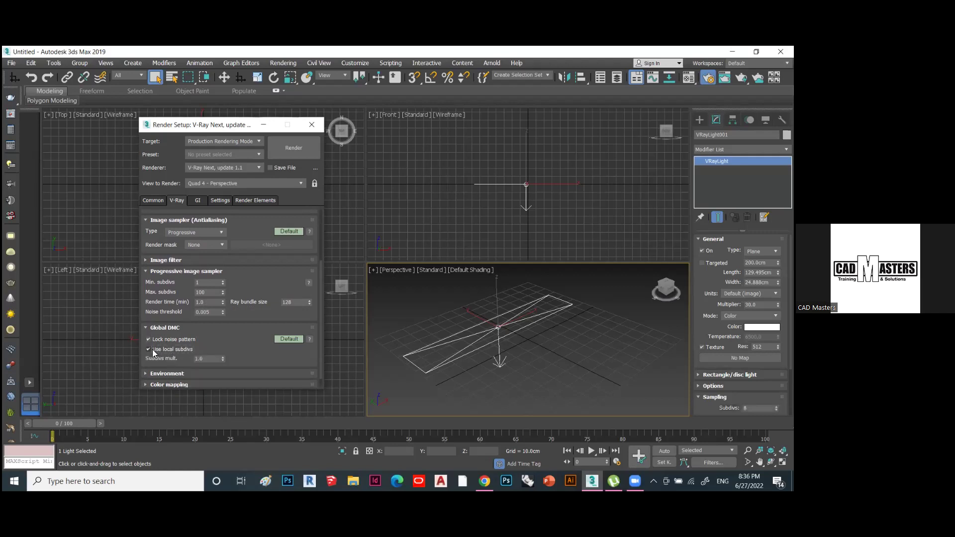
click(152, 349)
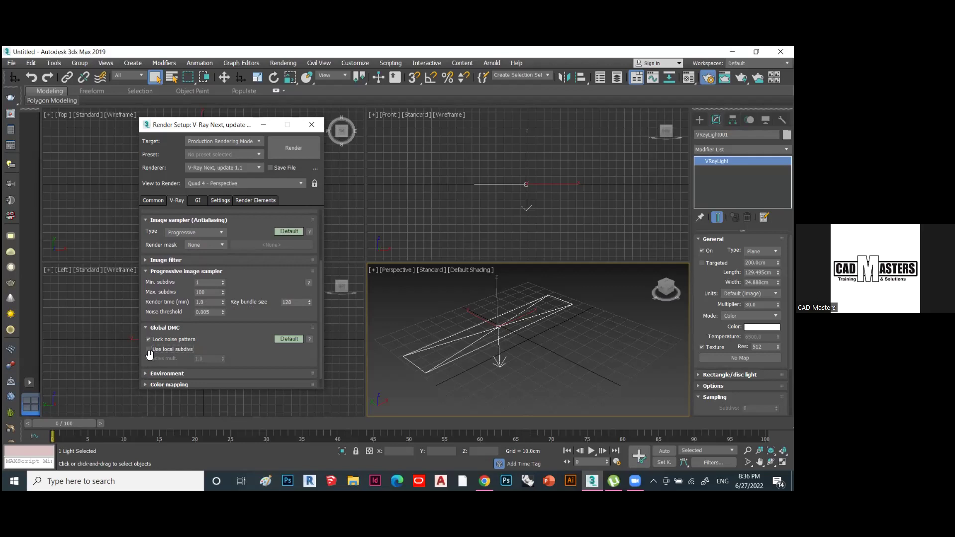
click(148, 350)
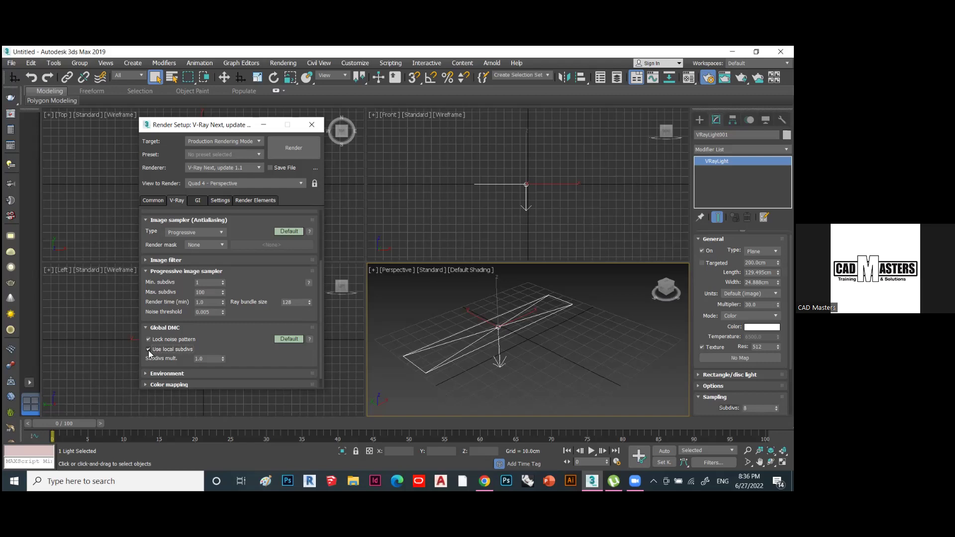
Step: Open the compact Material Editor and inspect the reflection subdivs of the first VRayMtl material
key(m)
click(688, 77)
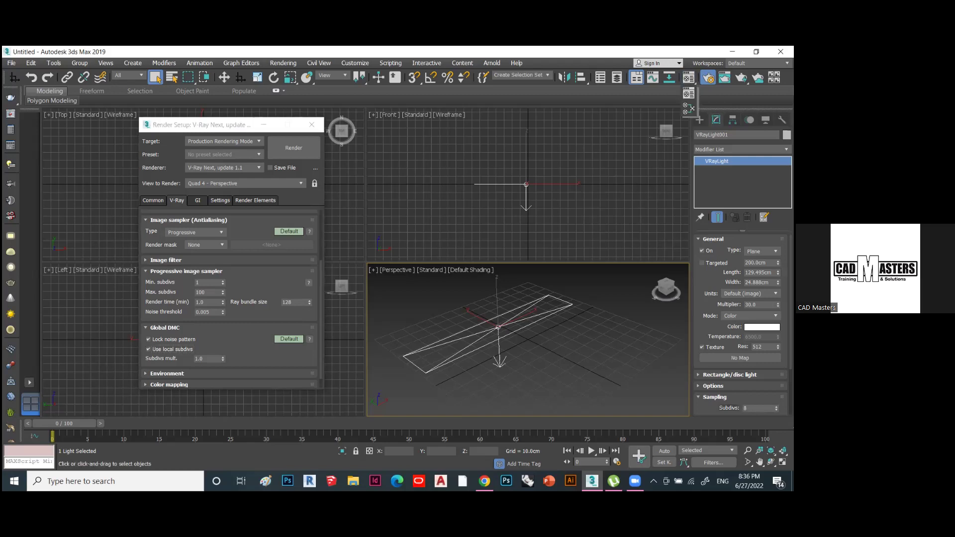
click(689, 93)
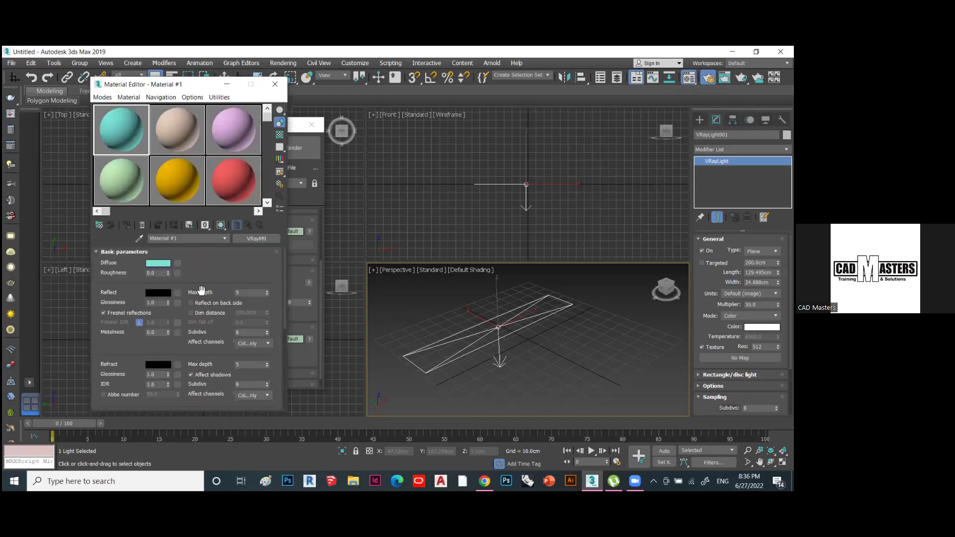
click(244, 332)
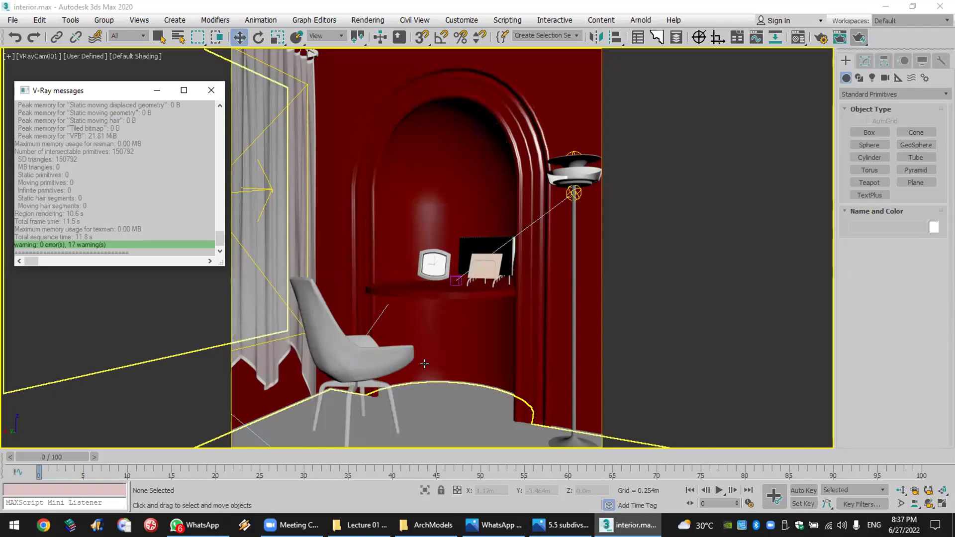
Step: Hide the chair's seat in the interior.max camera view
click(388, 354)
right_click(354, 322)
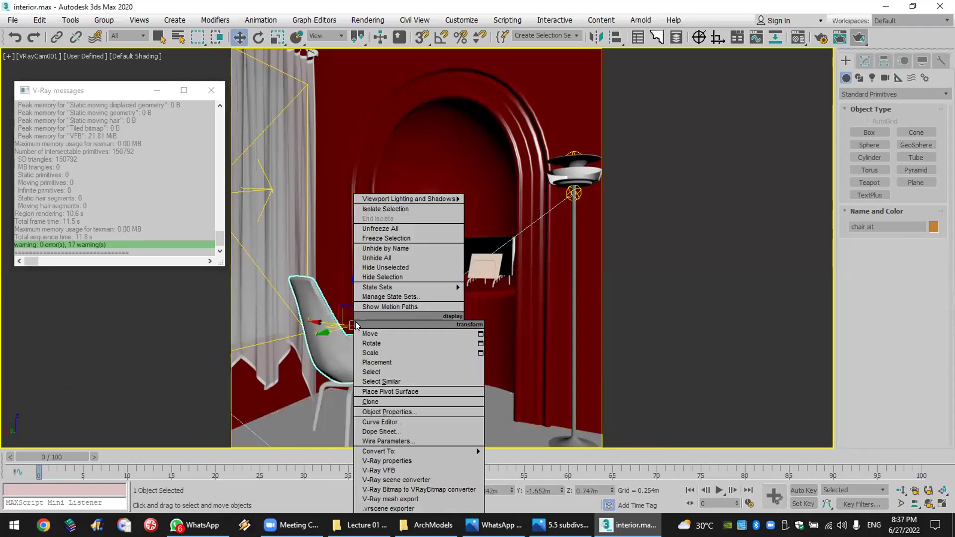
click(341, 343)
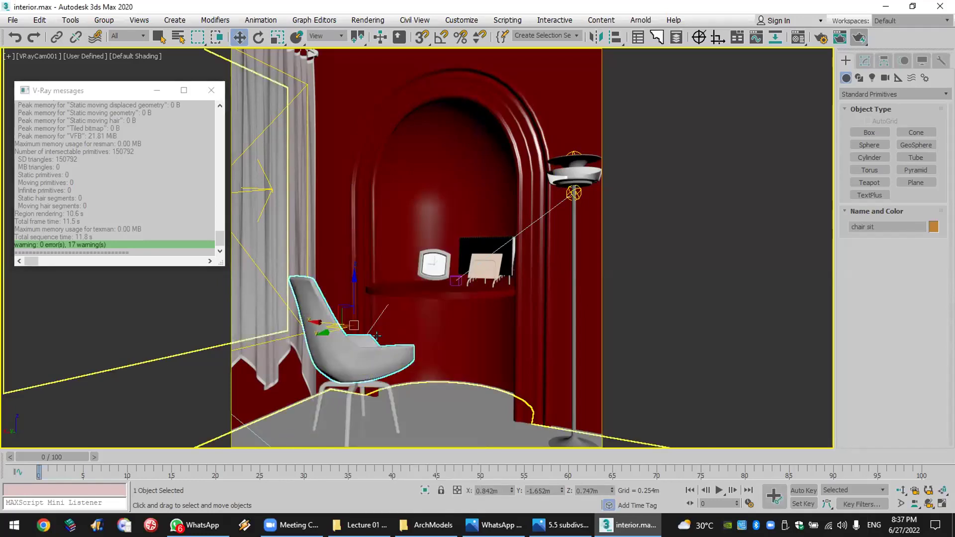
right_click(354, 322)
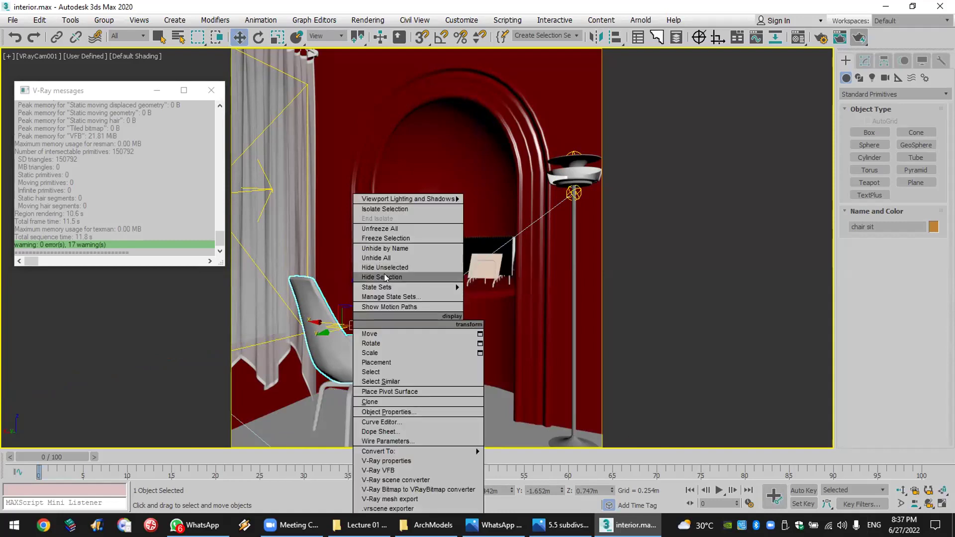
click(385, 278)
Step: Hide the two remaining leg parts of the chair
click(331, 398)
right_click(360, 323)
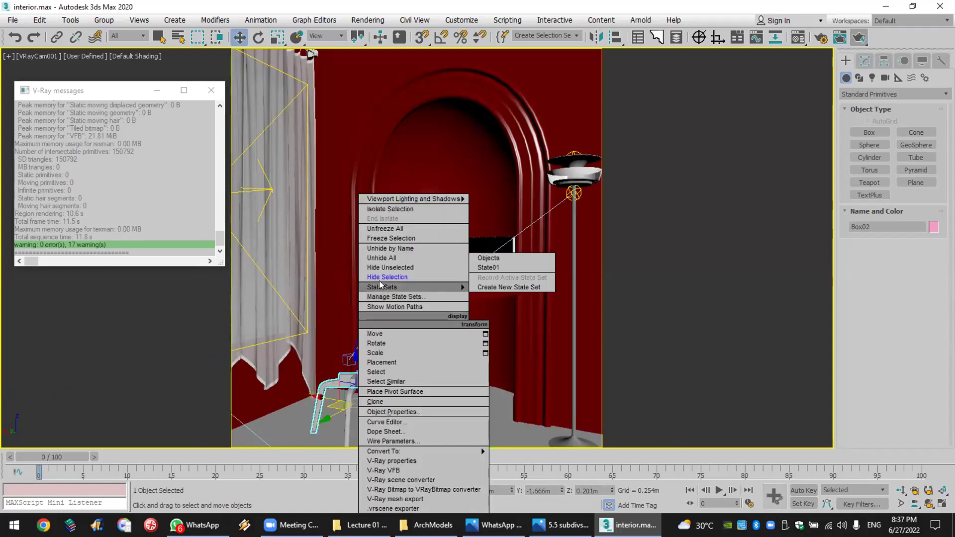
click(384, 278)
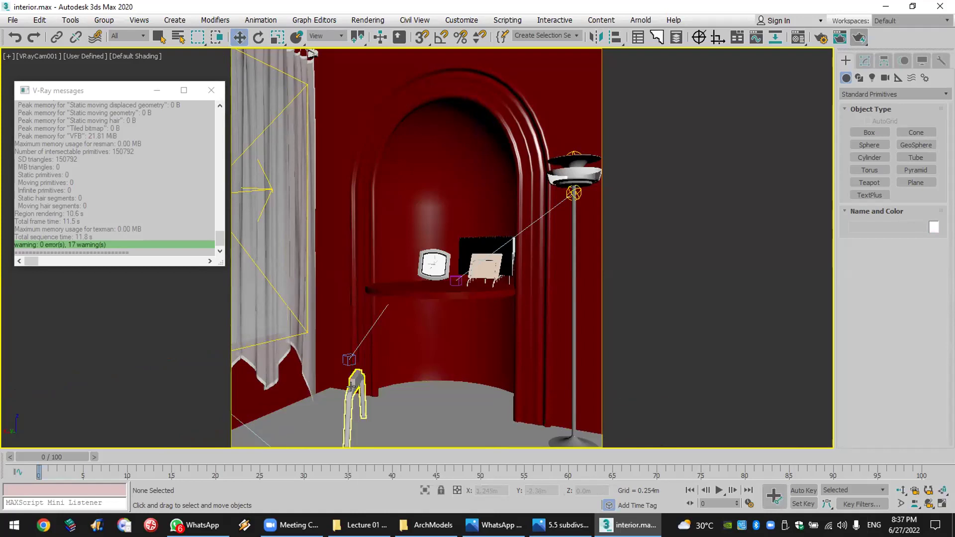
click(352, 388)
right_click(352, 322)
click(384, 277)
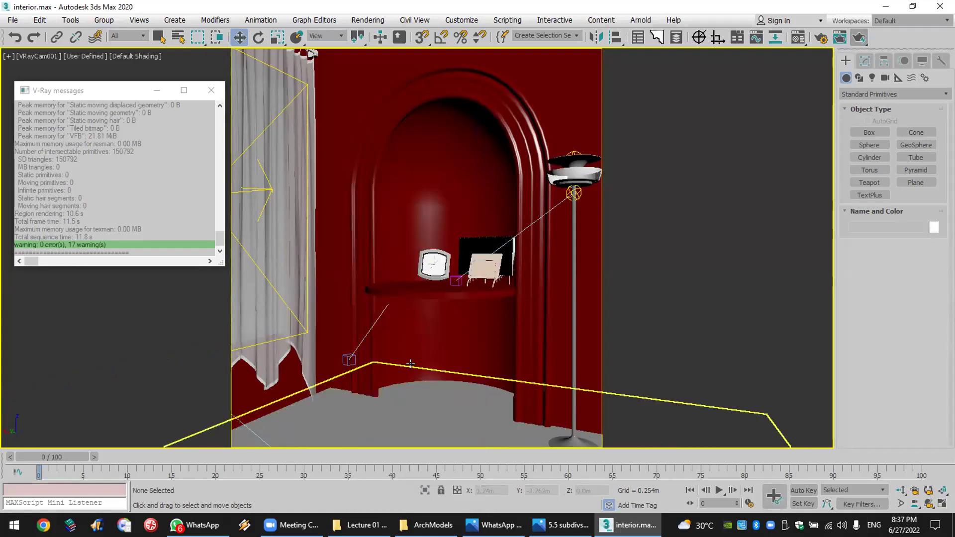
Step: Render the VRayCam001 view, compare it with the reference image in WhatsApp, and cancel the rendering
click(859, 38)
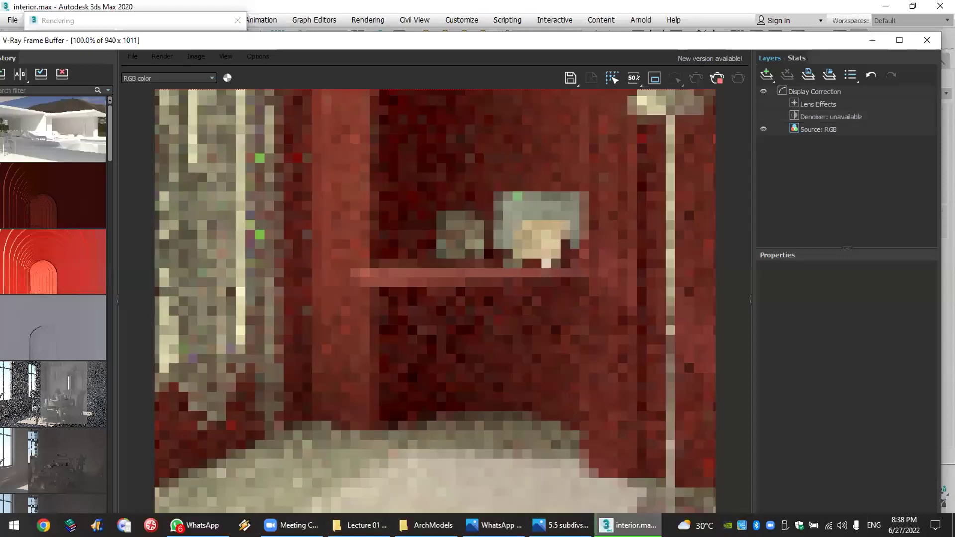
key(alt+Tab)
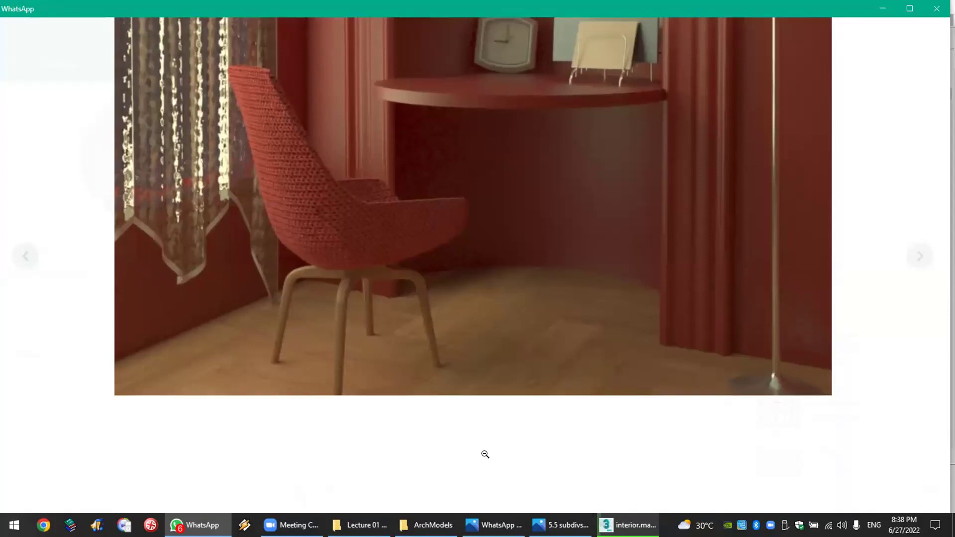
click(628, 524)
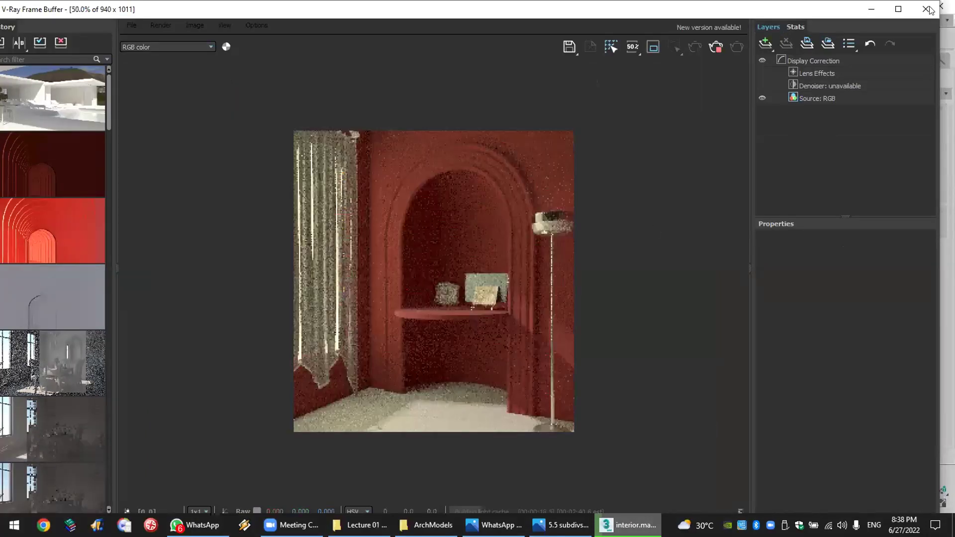
click(930, 11)
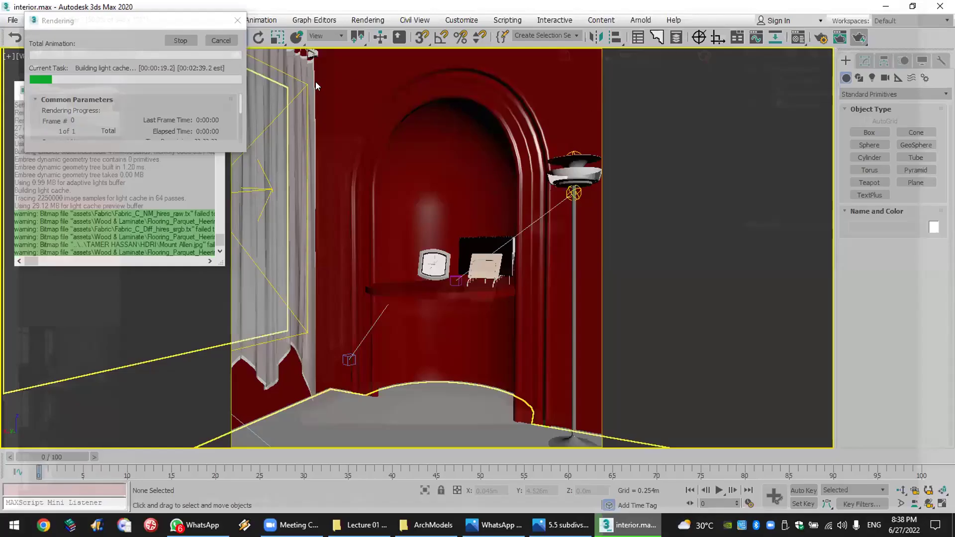
click(221, 40)
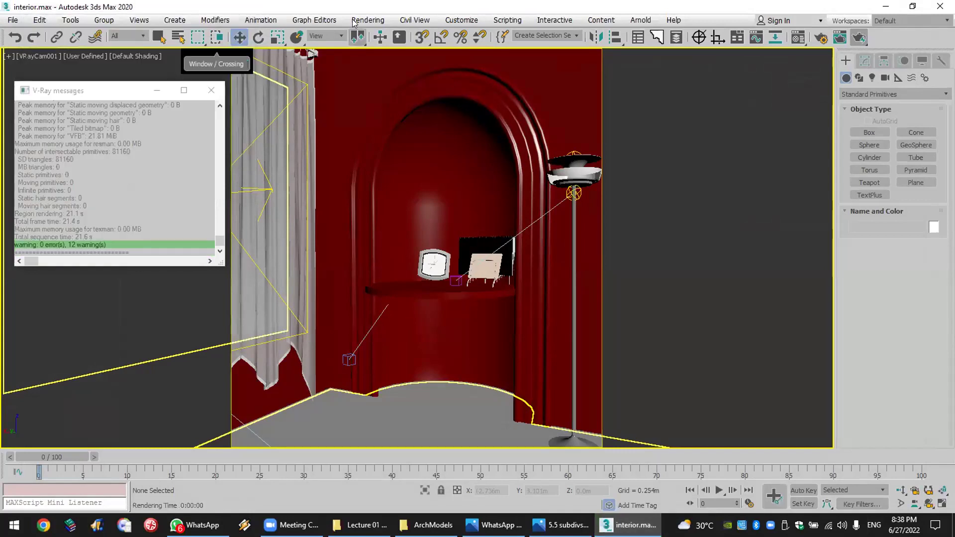
Step: Review the scene's render setup, covering the bucket sampler subdivs, global illumination engines, irradiance map and light cache settings
click(363, 19)
click(378, 76)
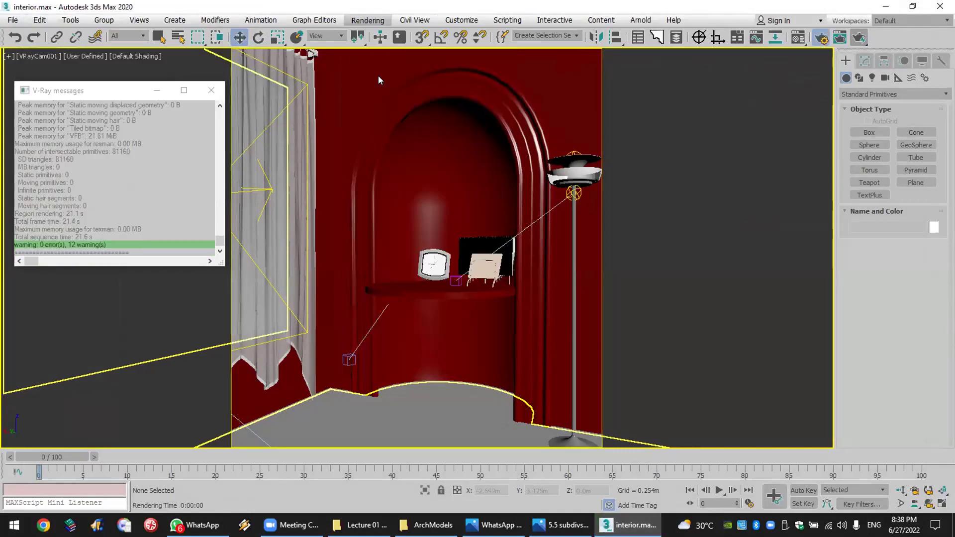
key(F10)
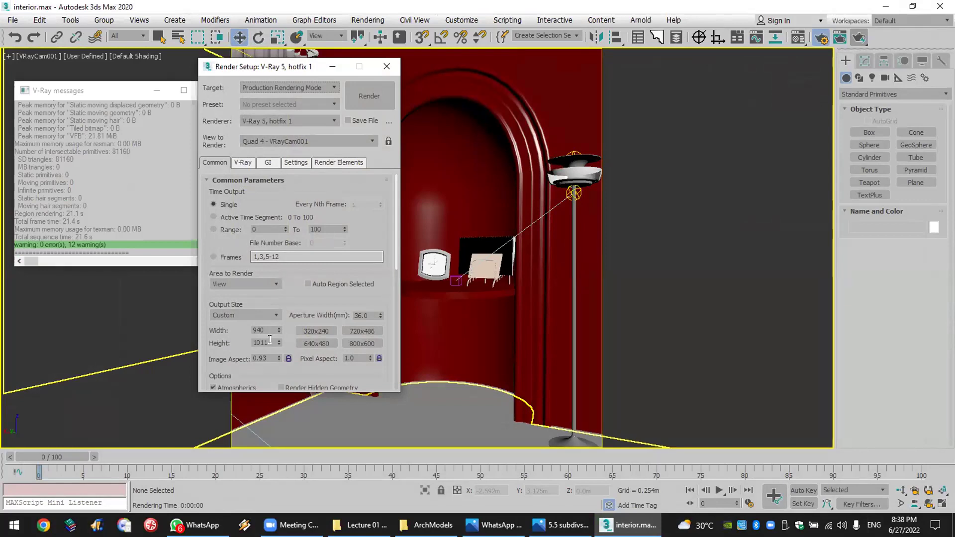
click(243, 164)
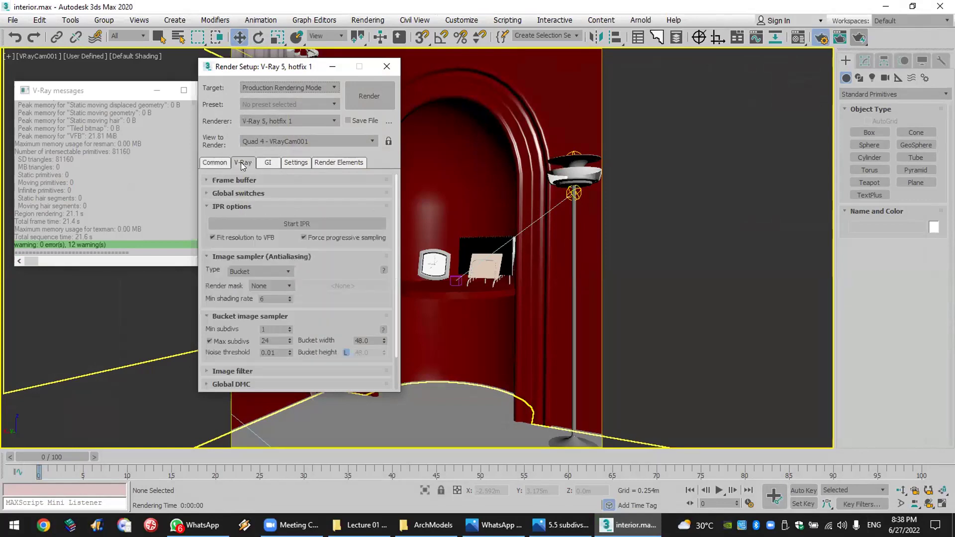
double_click(275, 340)
click(270, 164)
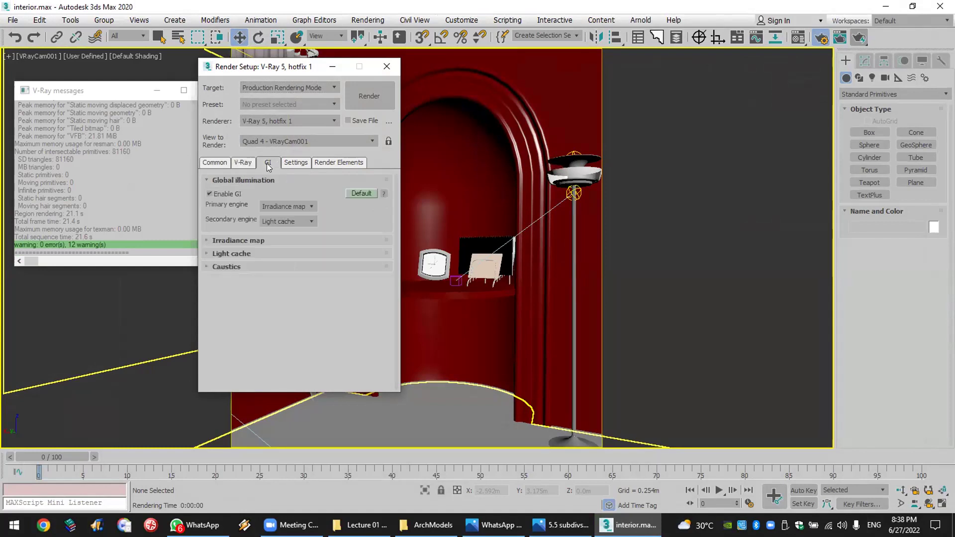
click(284, 241)
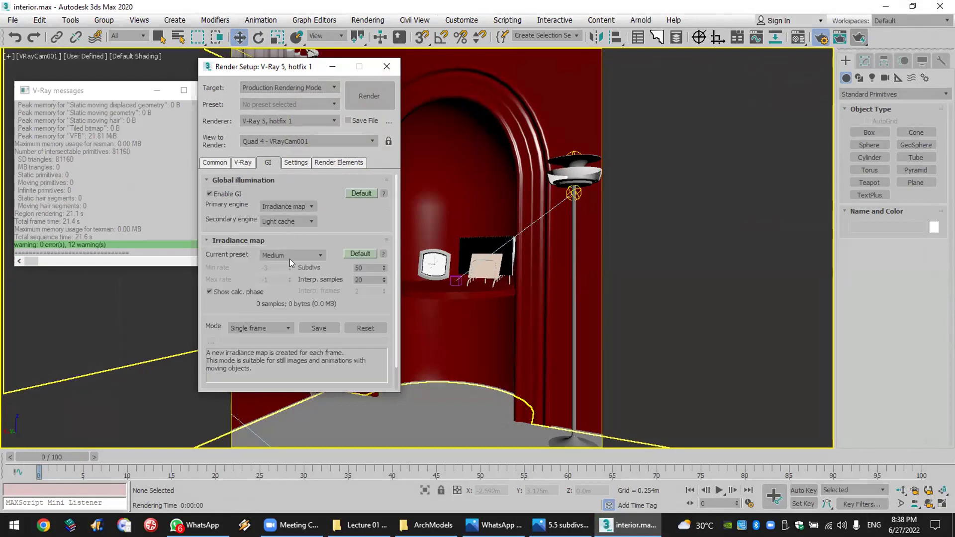
scroll(293, 350, down, 2)
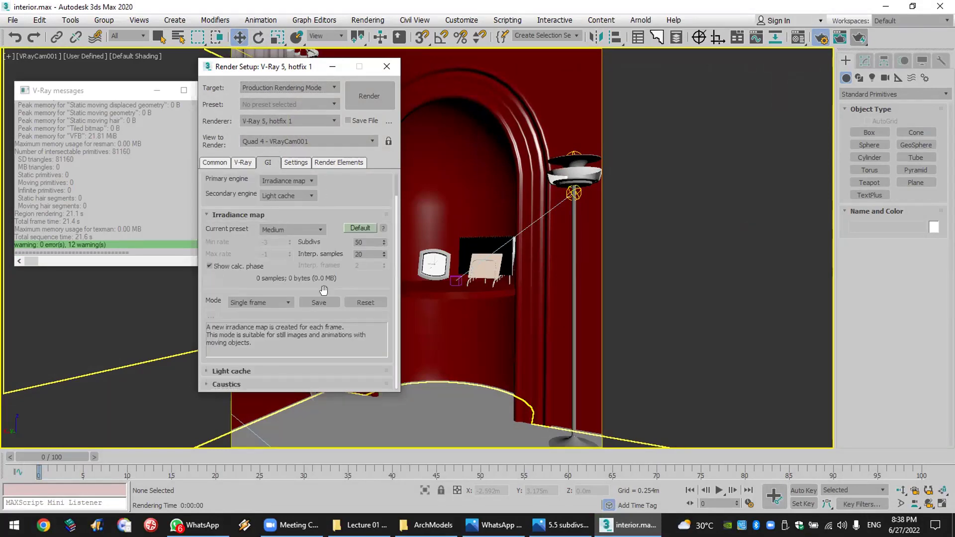
click(314, 371)
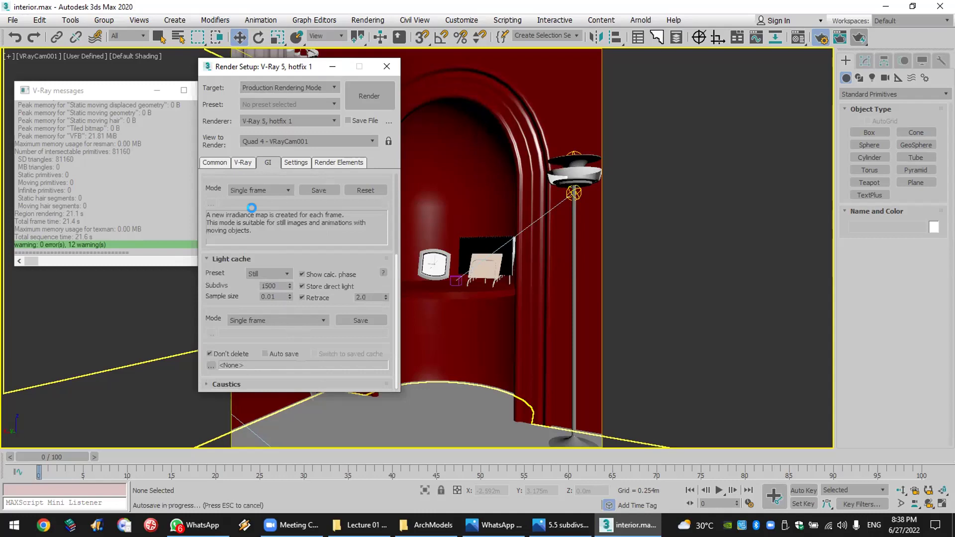
click(242, 163)
click(266, 330)
Step: Lock the image aspect ratio in the render output size and set the height to 3000
click(223, 167)
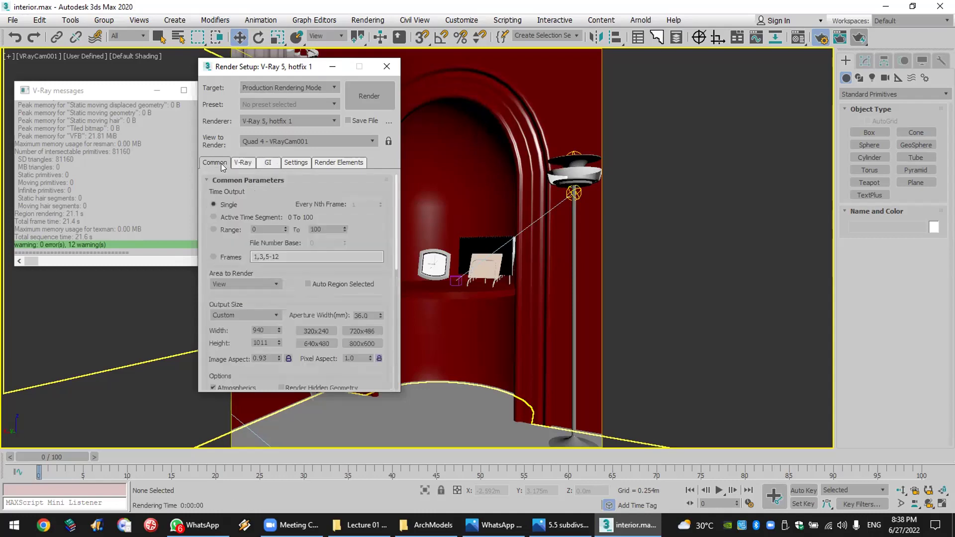
click(288, 358)
double_click(263, 343)
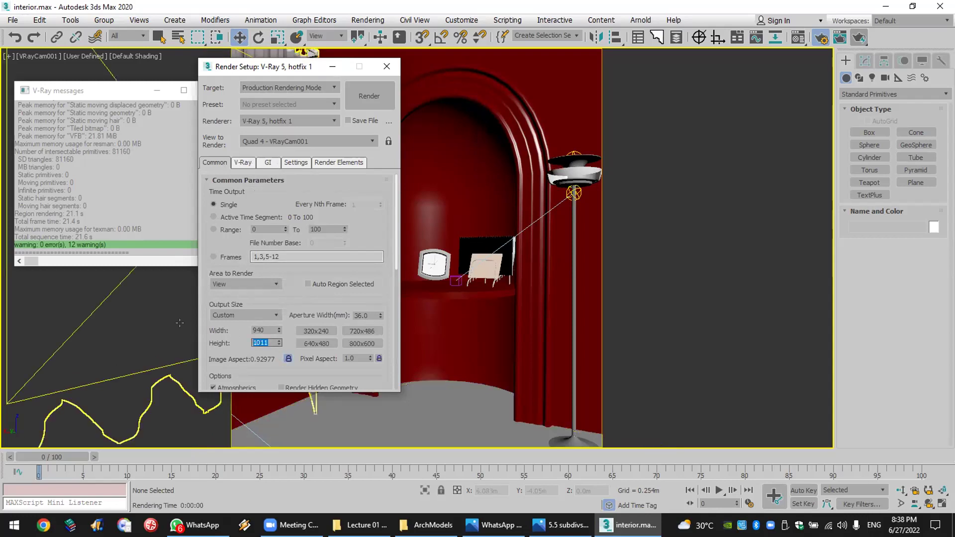
text(4)
text(000)
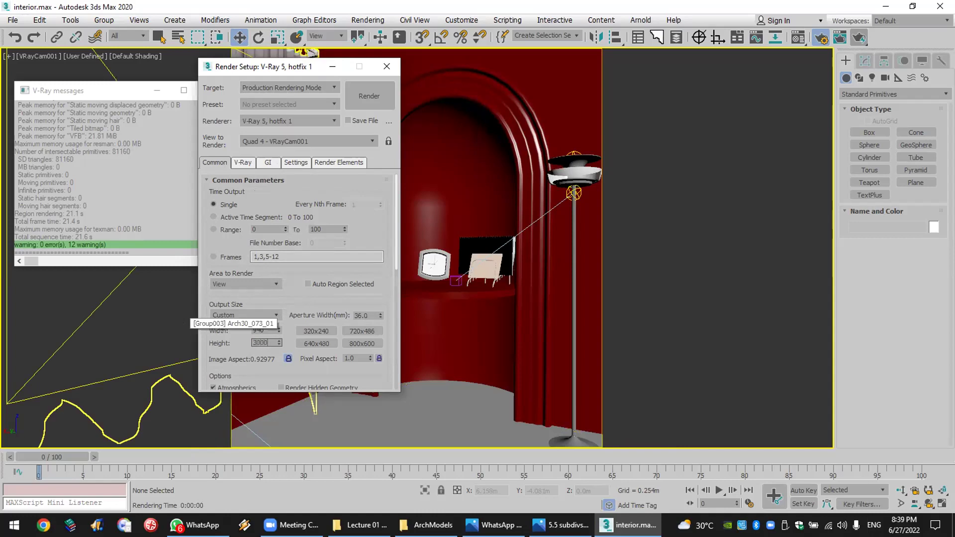
key(Return)
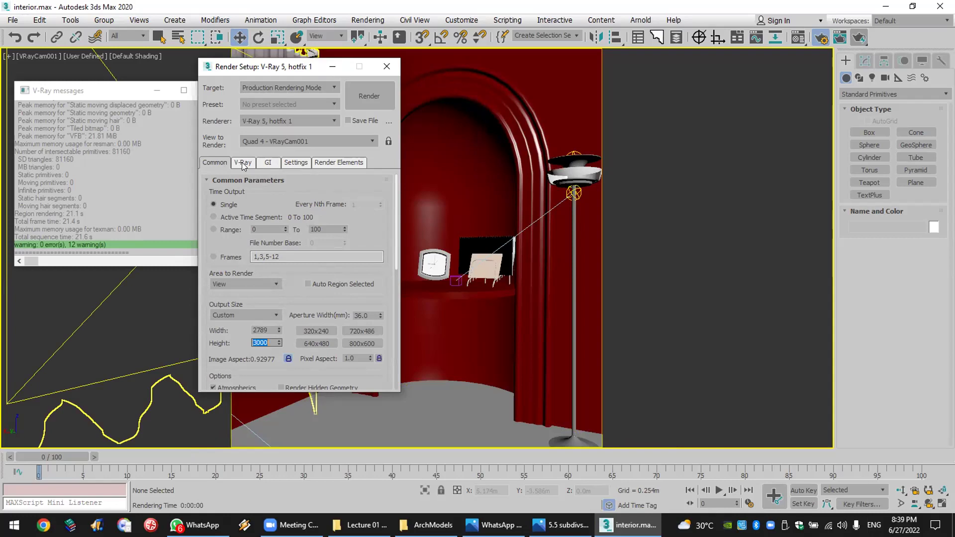
Step: Render the VRayCam001 view, stop it during the light cache pass, and save the frame to the render history
click(373, 88)
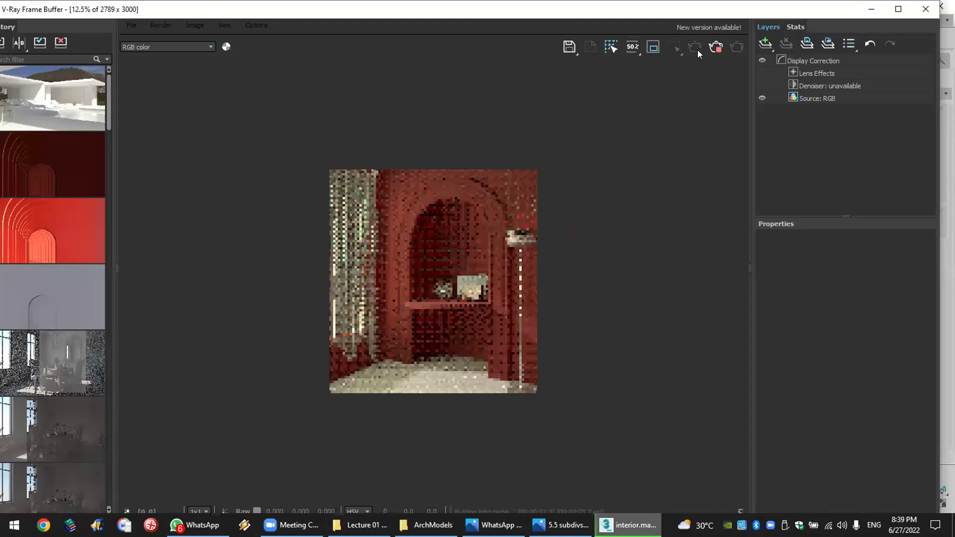
click(716, 48)
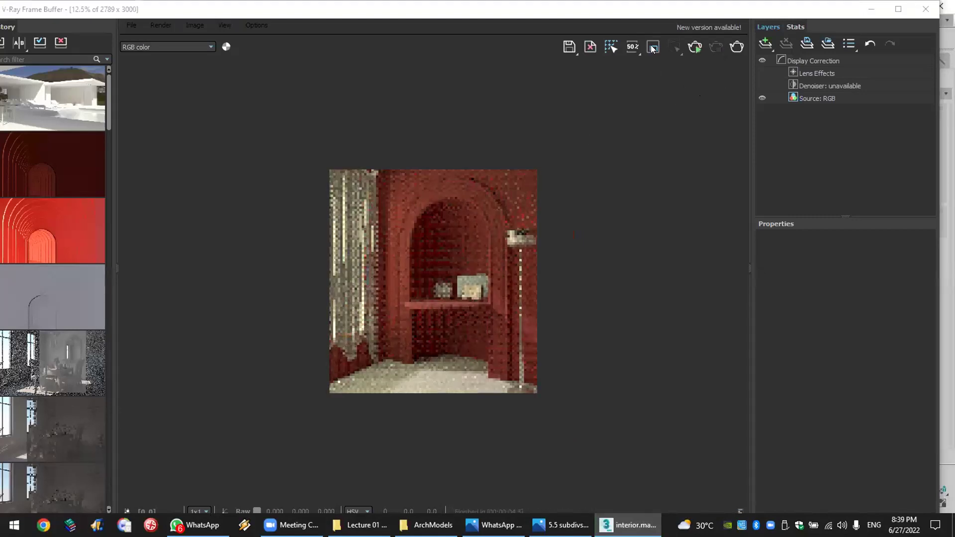
click(424, 330)
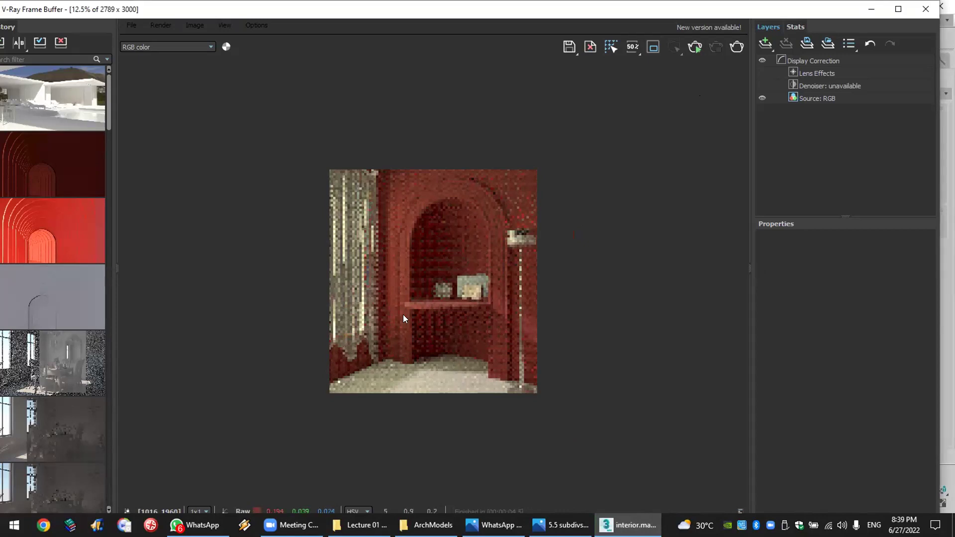
scroll(403, 309, up, 1)
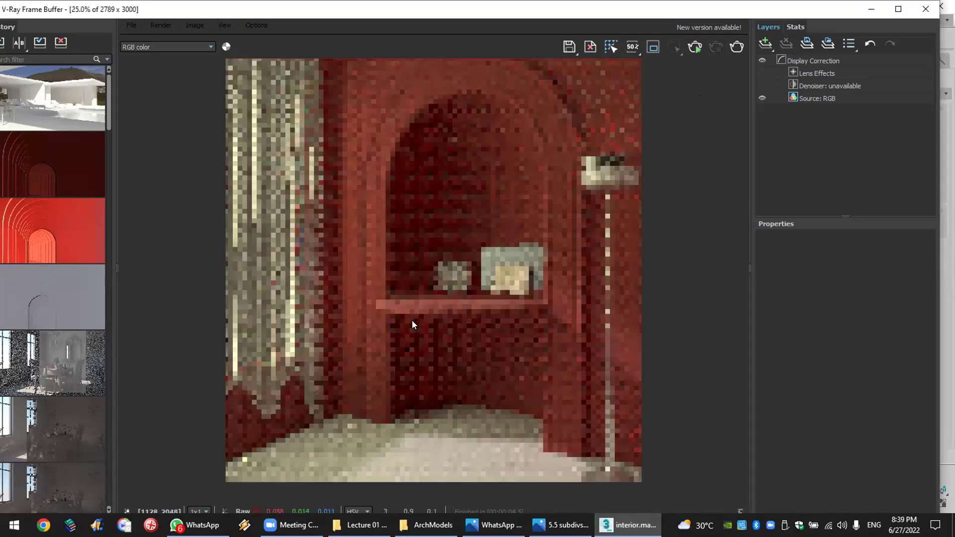
click(652, 50)
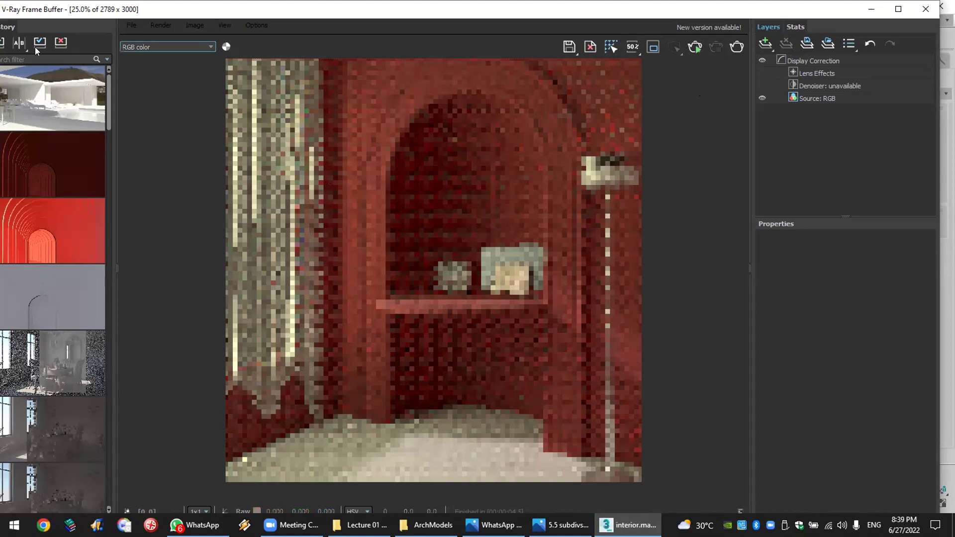
double_click(111, 5)
mouse_move(24, 48)
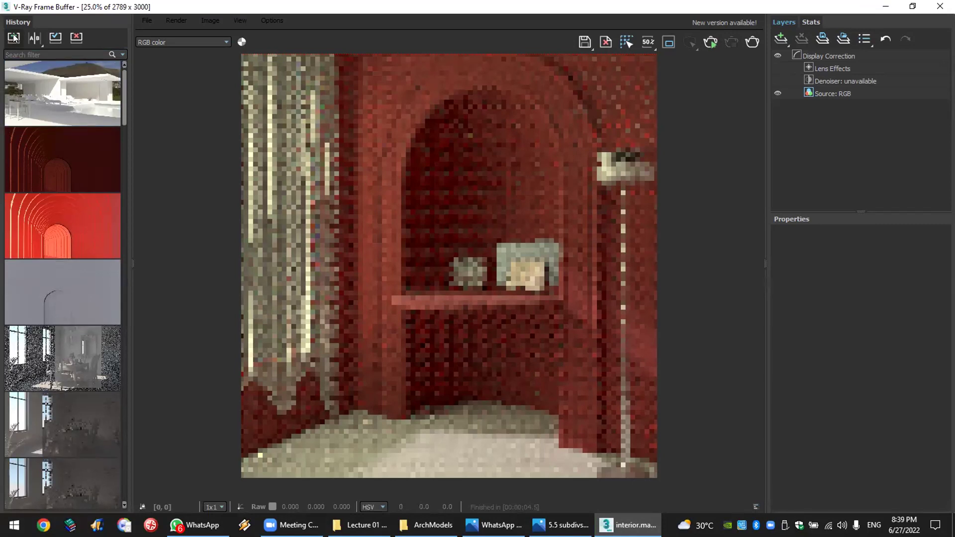
click(15, 38)
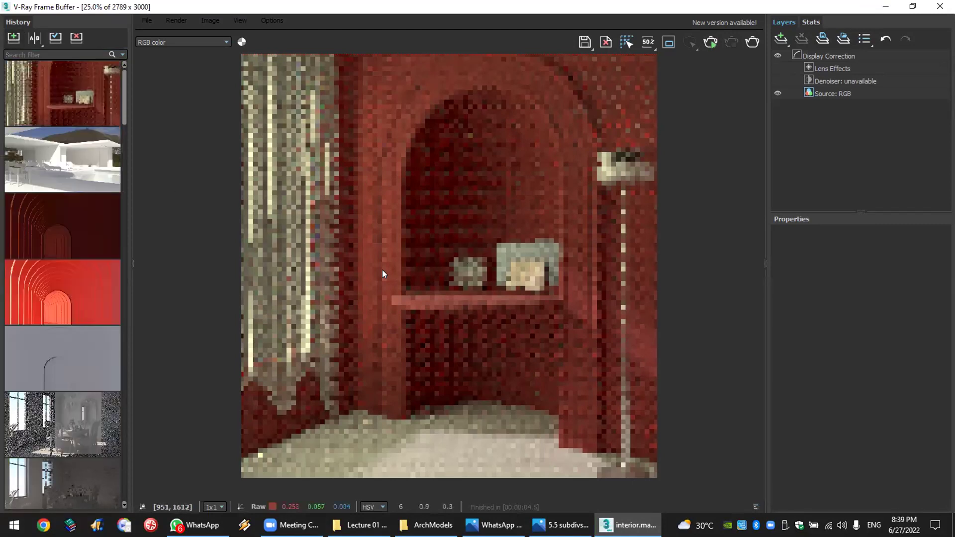
Step: Define a render region over the niche wall below the shelf, test-render it, stop the rendering, and close the frame buffer
click(667, 43)
drag(389, 310, 508, 428)
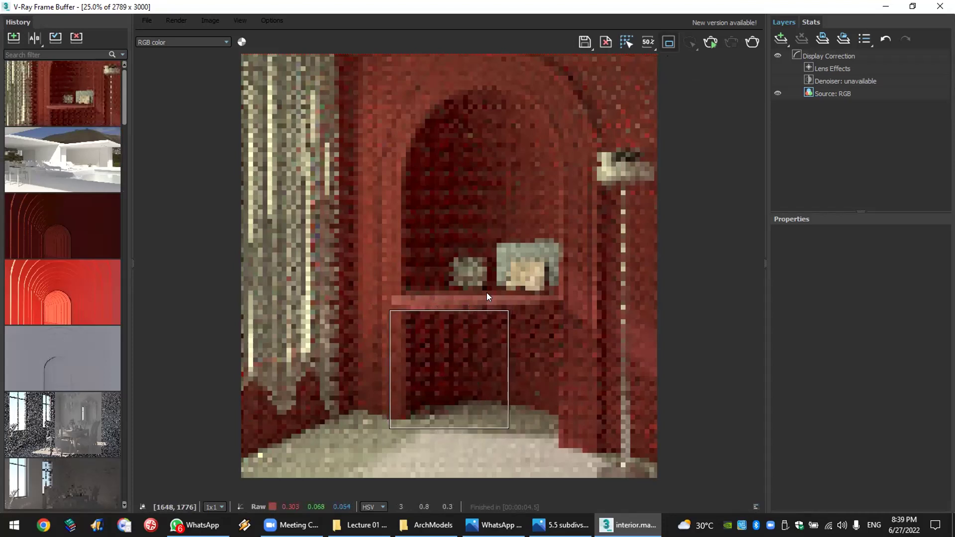
click(745, 44)
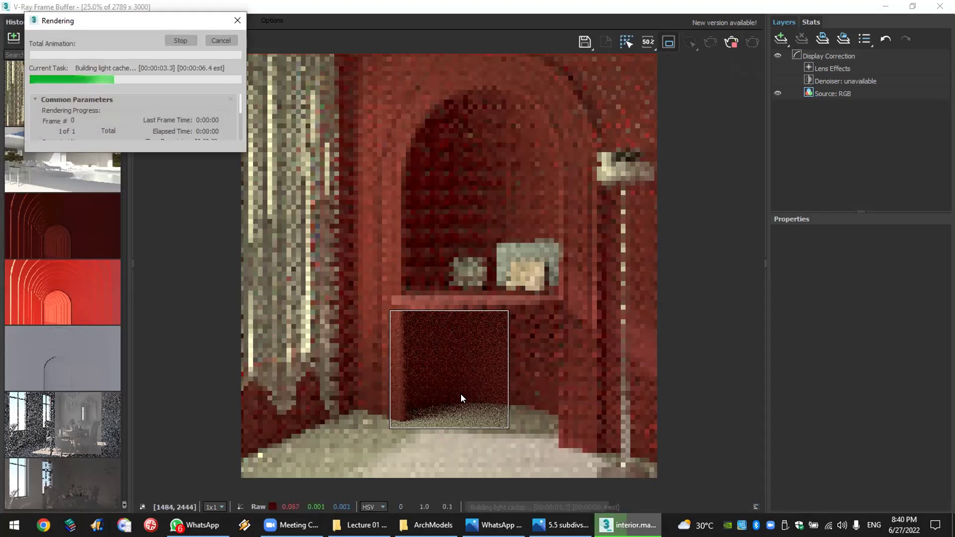
scroll(461, 394, up, 1)
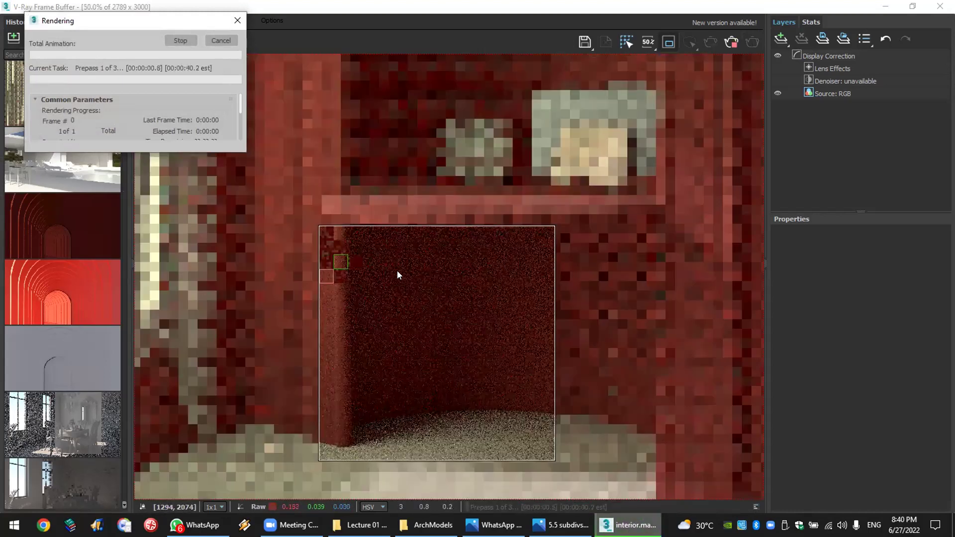
scroll(379, 289, up, 2)
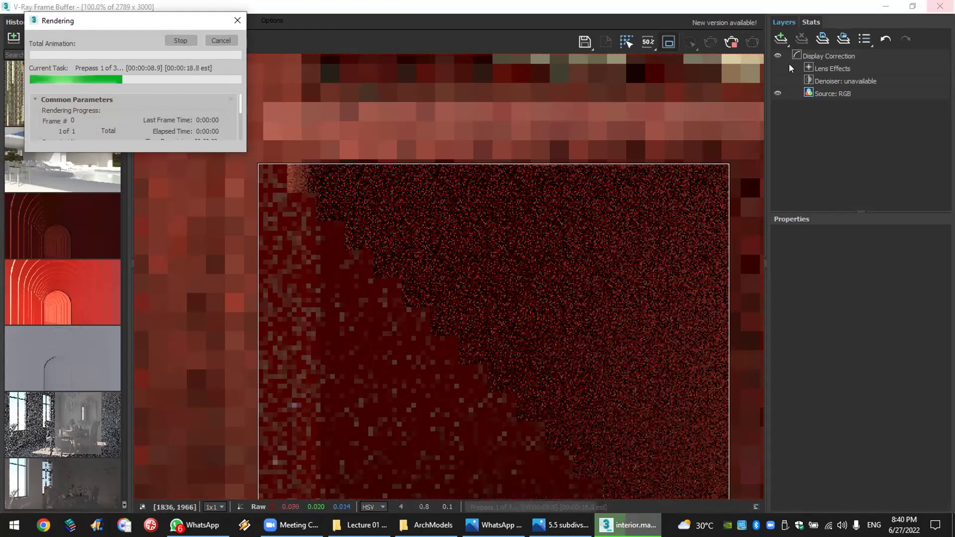
click(732, 42)
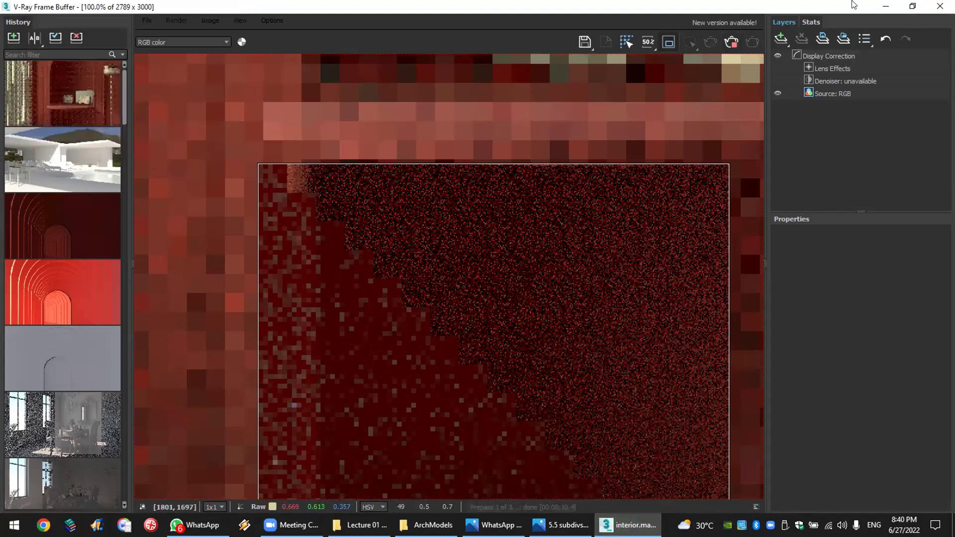
click(940, 6)
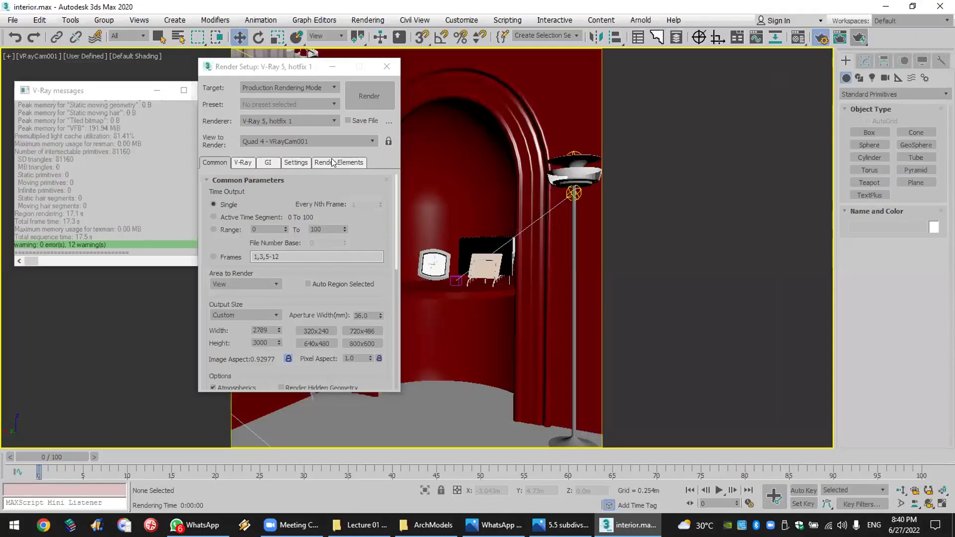
Step: Add a VRayDenoiser render element to the scene
click(335, 162)
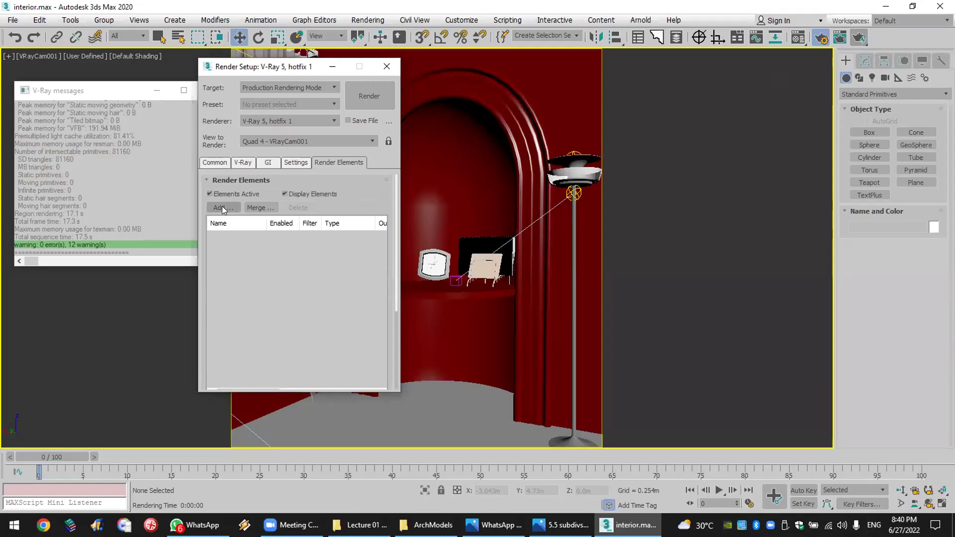
click(222, 207)
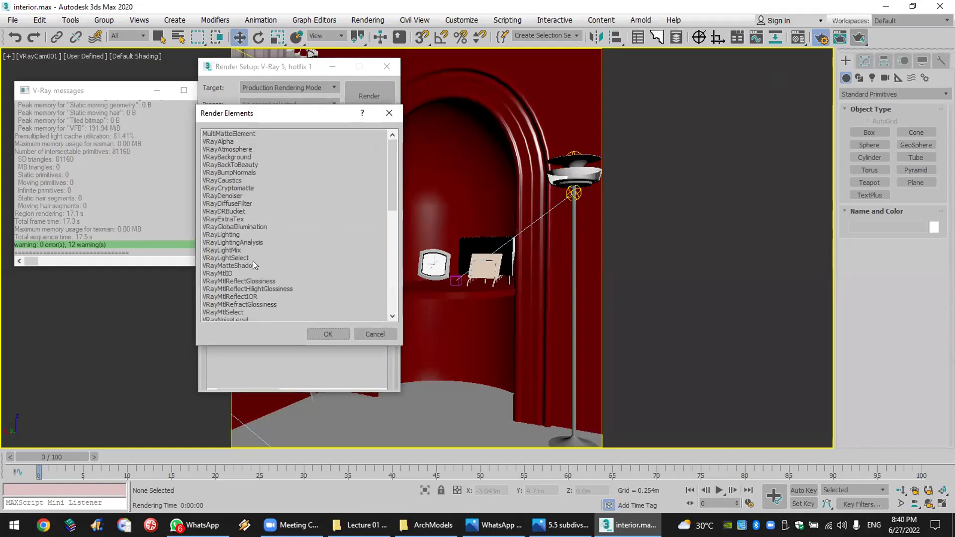
click(222, 196)
click(318, 332)
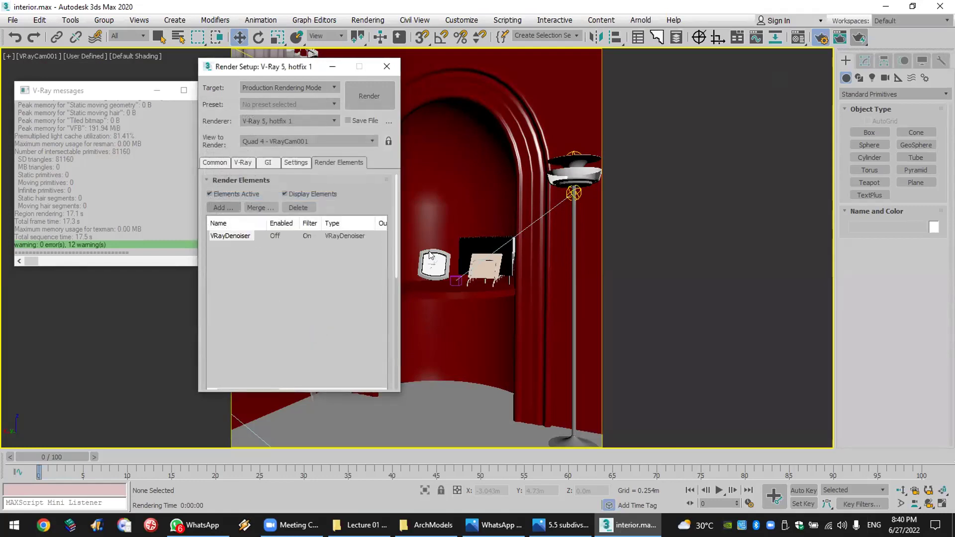
Step: Render the niche region again with the denoiser element added and compare it with the reference image in WhatsApp
click(860, 38)
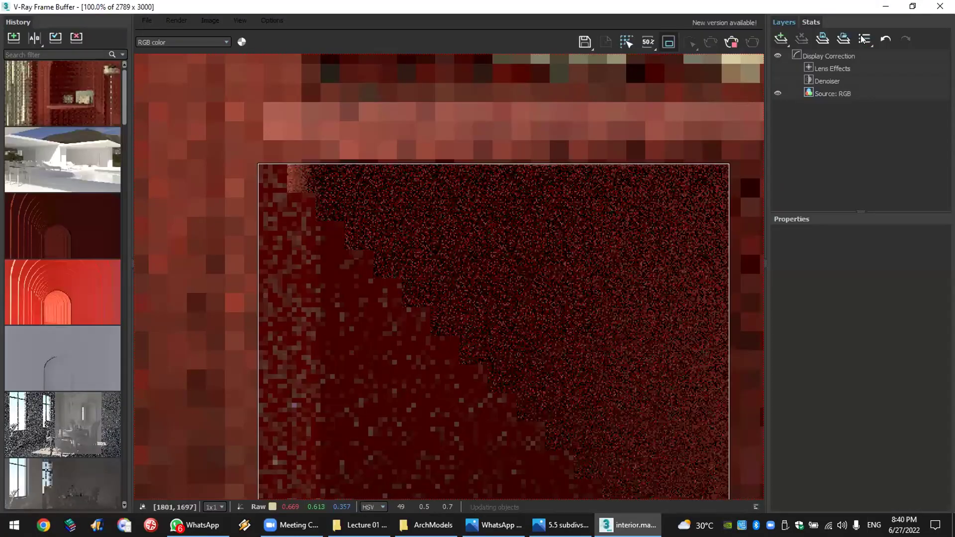
scroll(707, 243, down, 1)
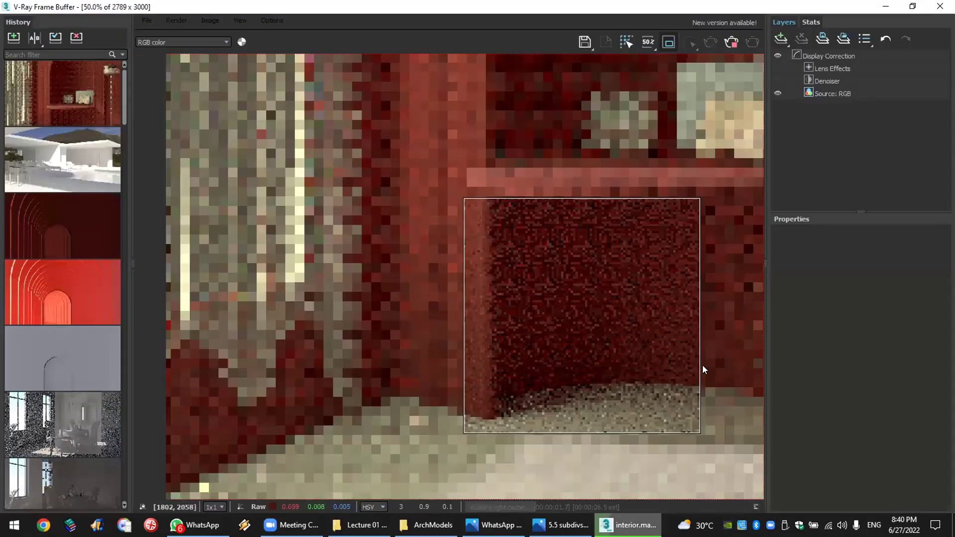
scroll(625, 453, up, 1)
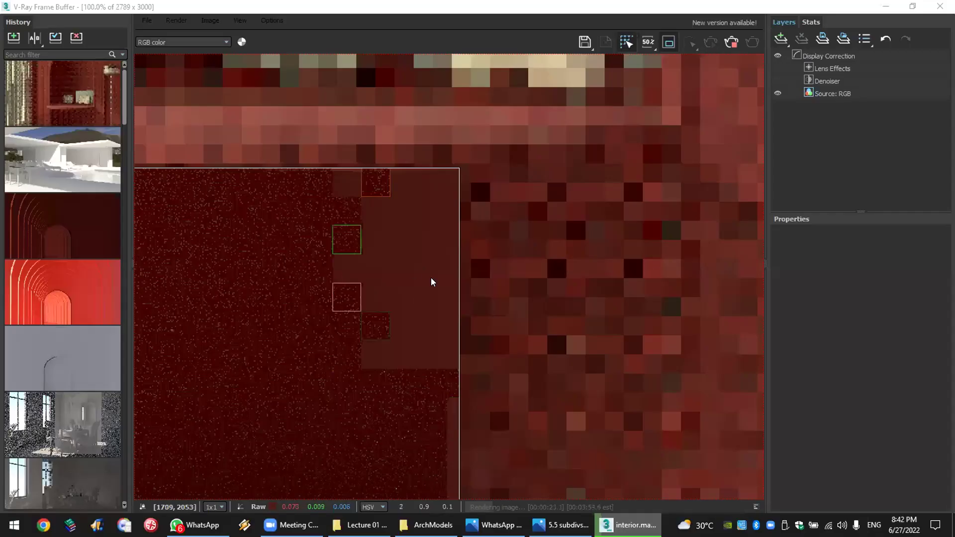
scroll(425, 305, down, 1)
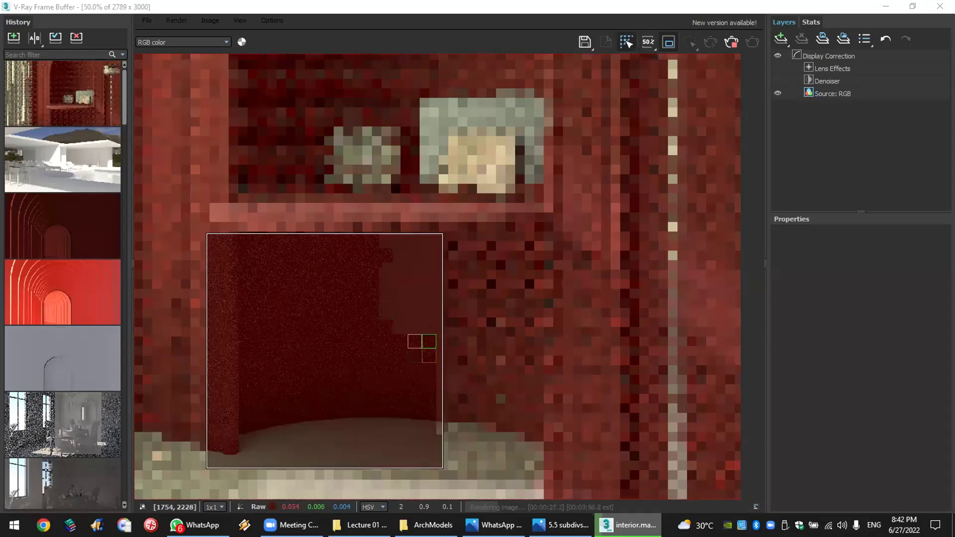
key(alt+Tab)
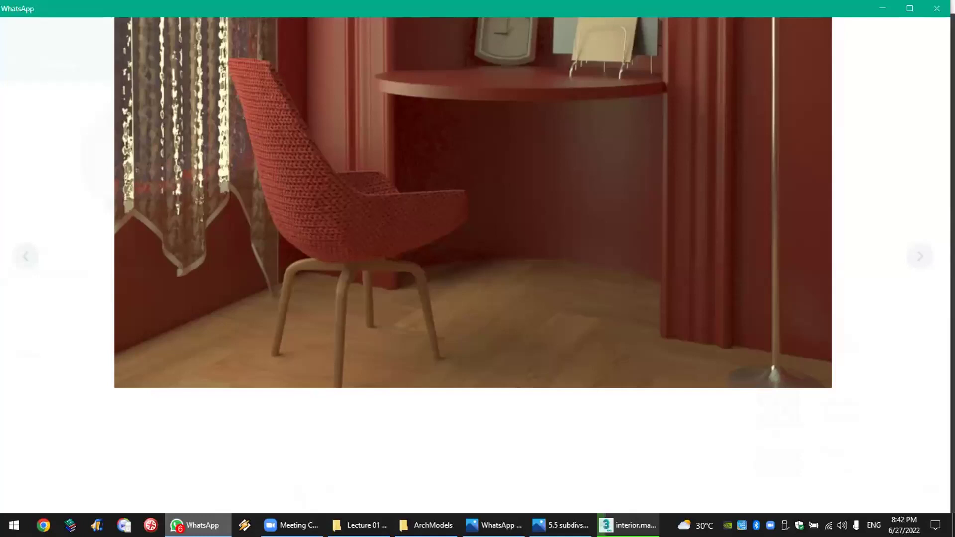
key(alt+Tab)
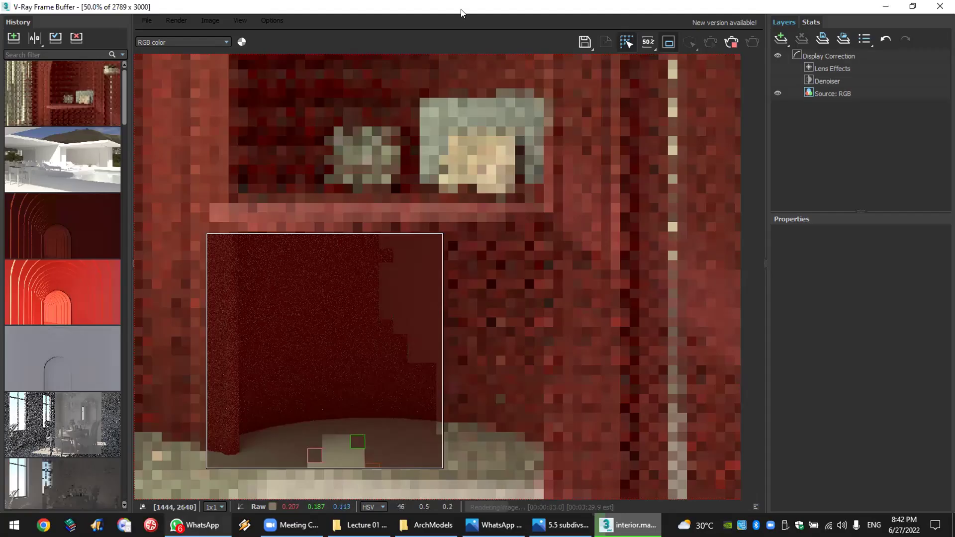
Step: Inspect the noise in the region render of the niche wall at different magnifications, then stop the rendering
key(super+Down)
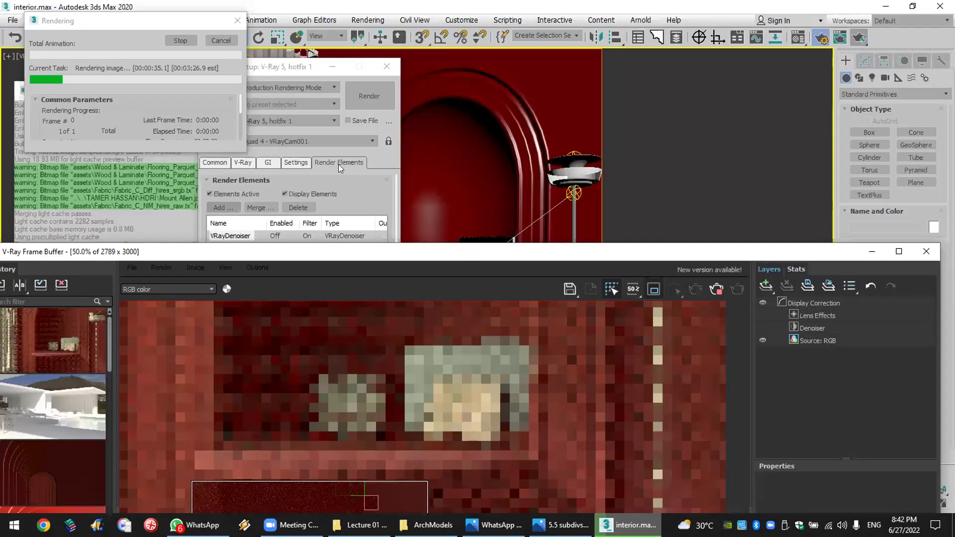
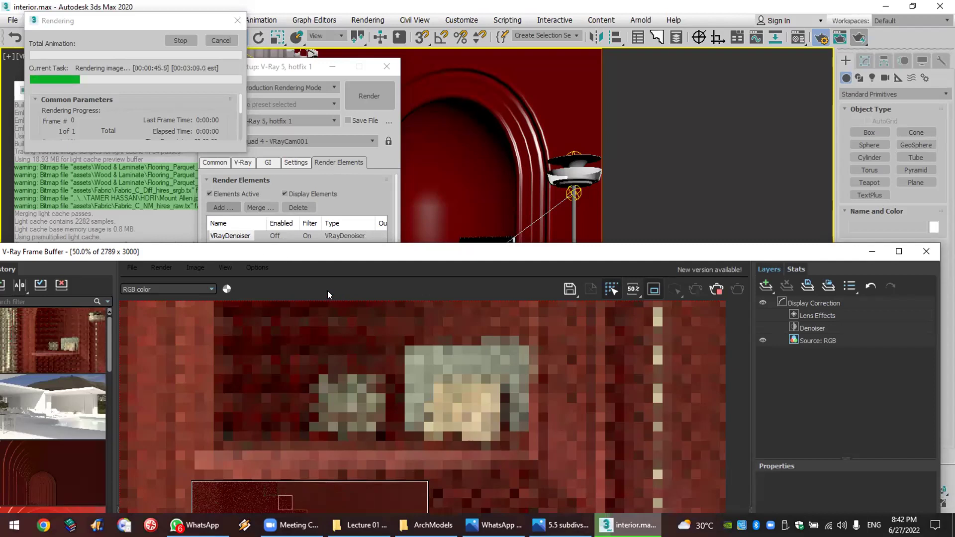
double_click(364, 252)
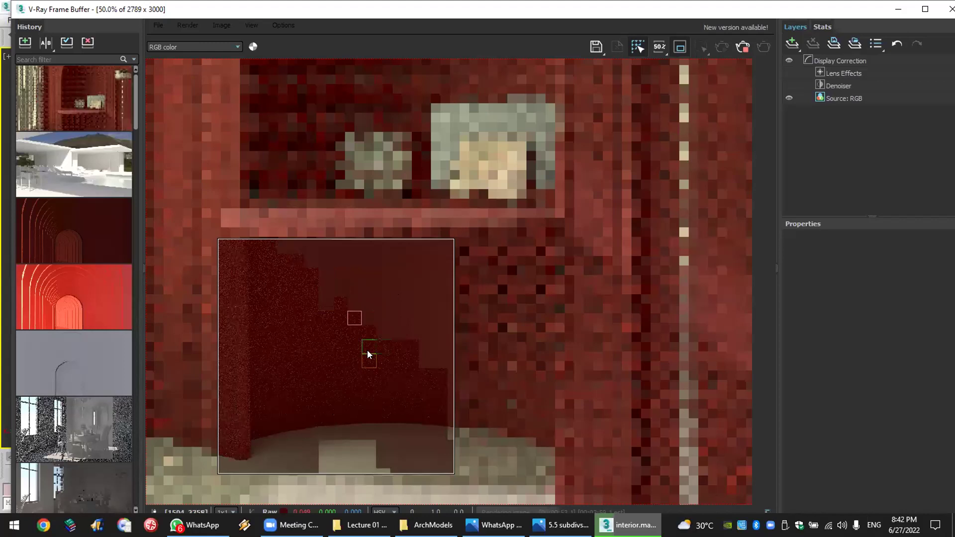
scroll(367, 350, down, 3)
scroll(367, 350, up, 3)
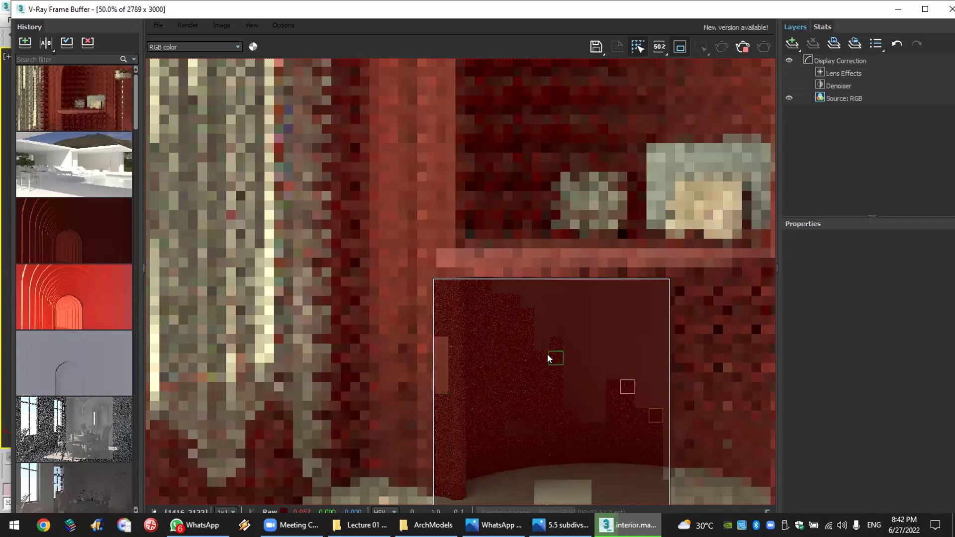
scroll(550, 359, down, 2)
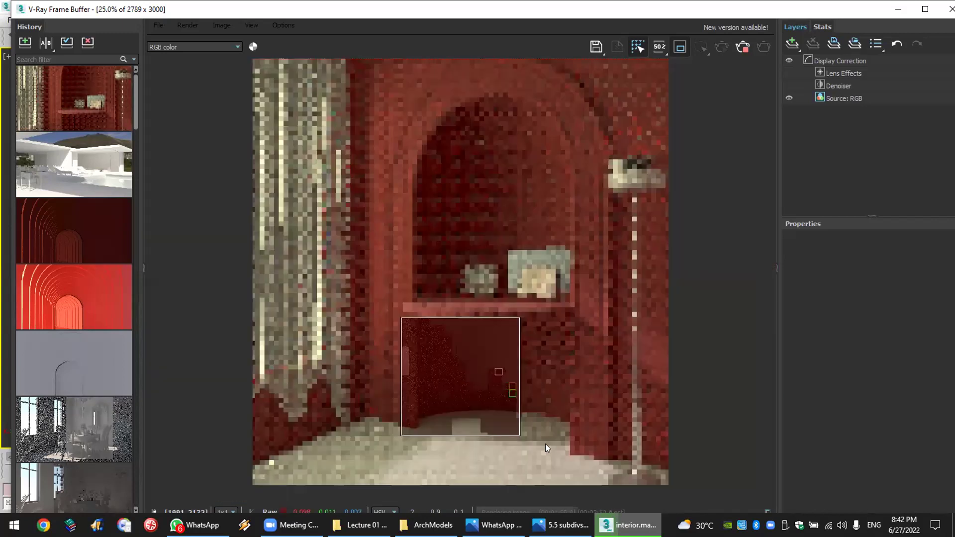
click(743, 48)
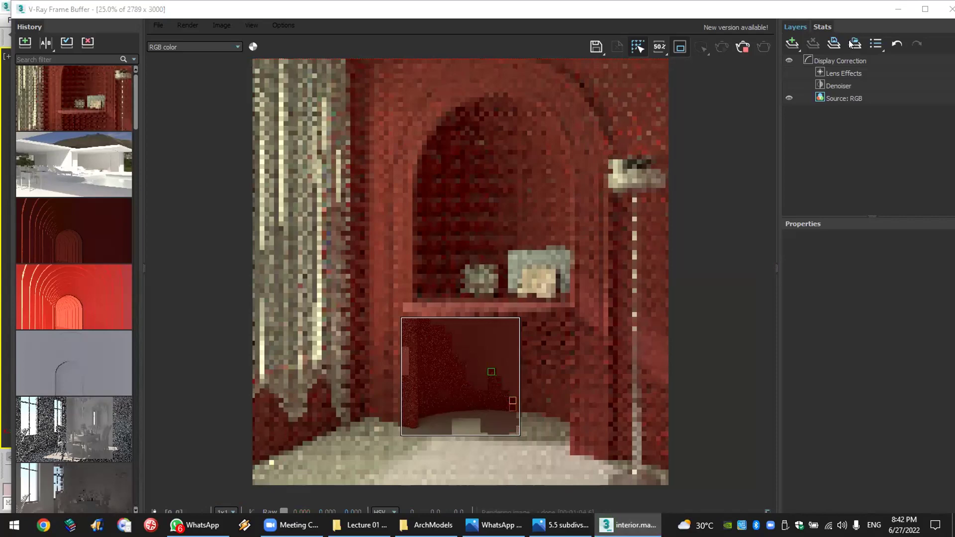
Step: Close the Render Setup and V-Ray messages windows and reset to an empty, untitled scene
key(alt+Tab)
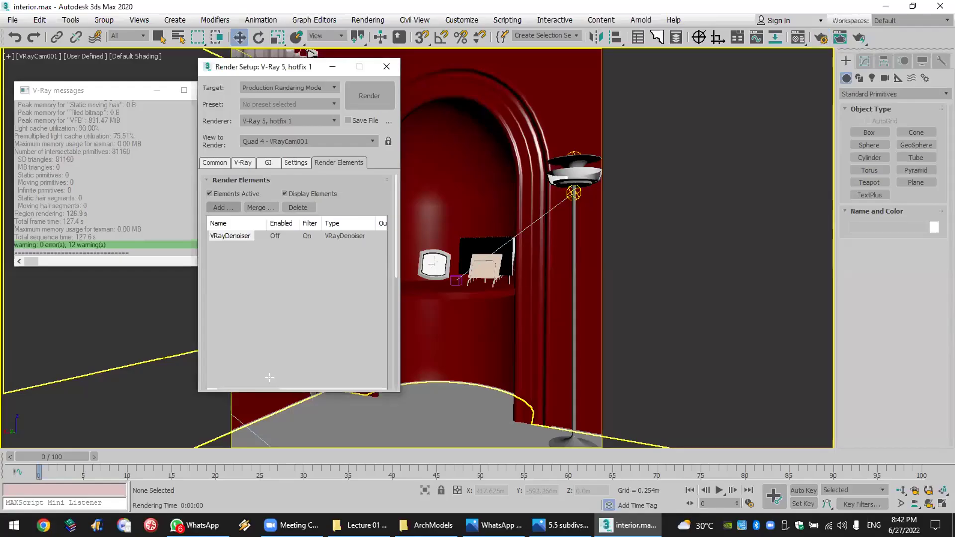
key(Escape)
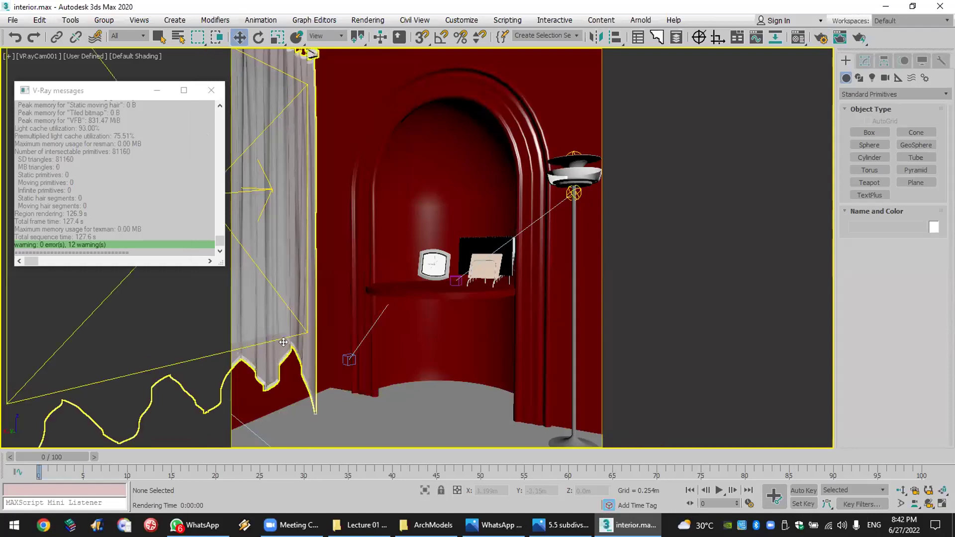
click(285, 341)
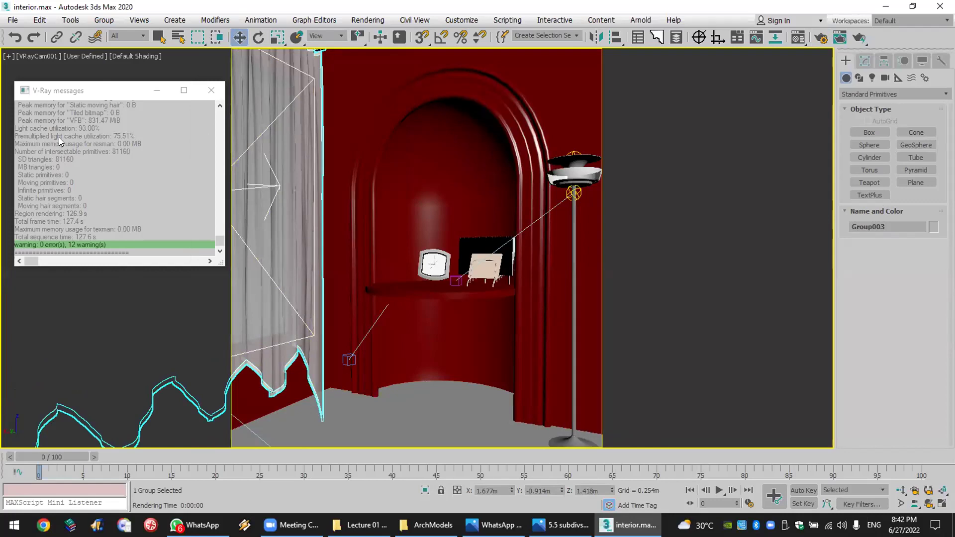
click(13, 20)
click(23, 54)
click(466, 279)
click(444, 279)
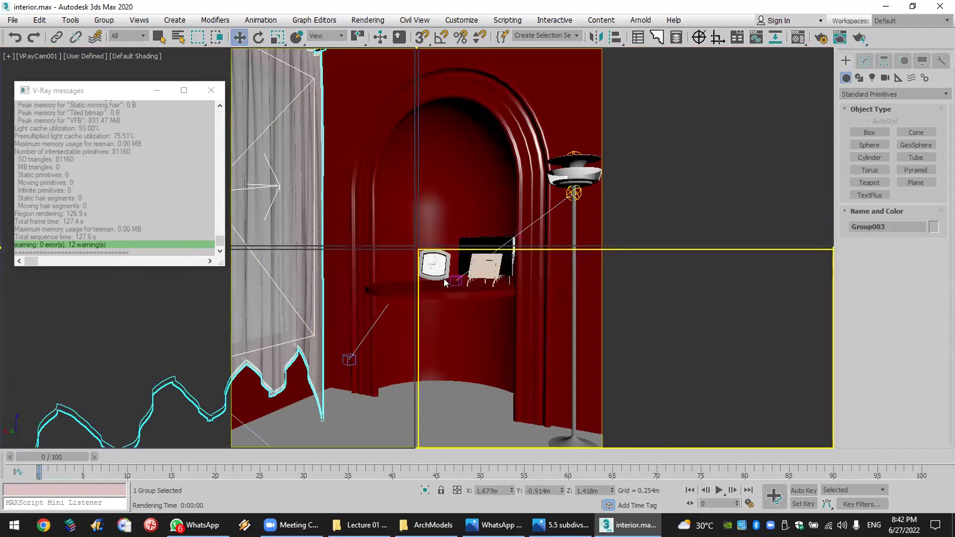
click(211, 90)
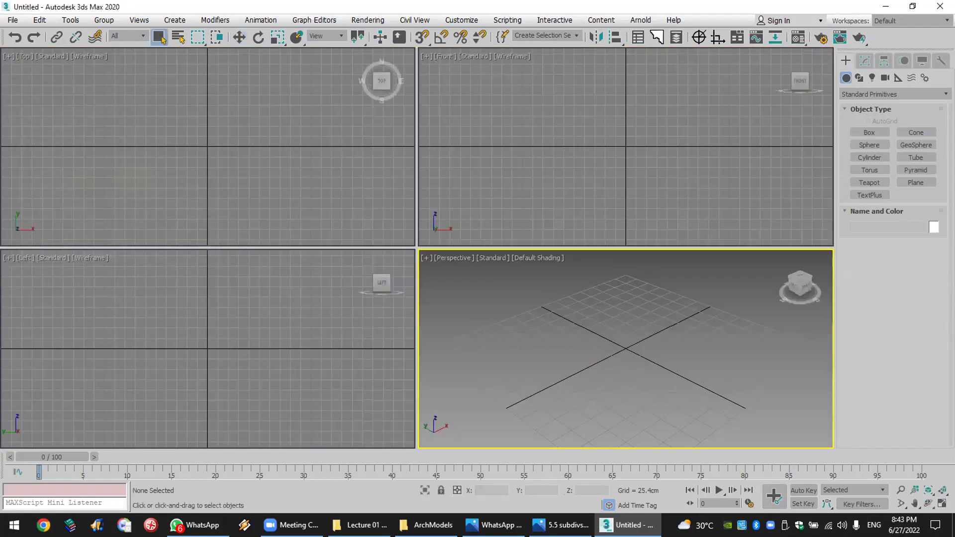
Step: Draw an open wavy spline across the Top viewport with the Line tool as a curtain profile
click(858, 78)
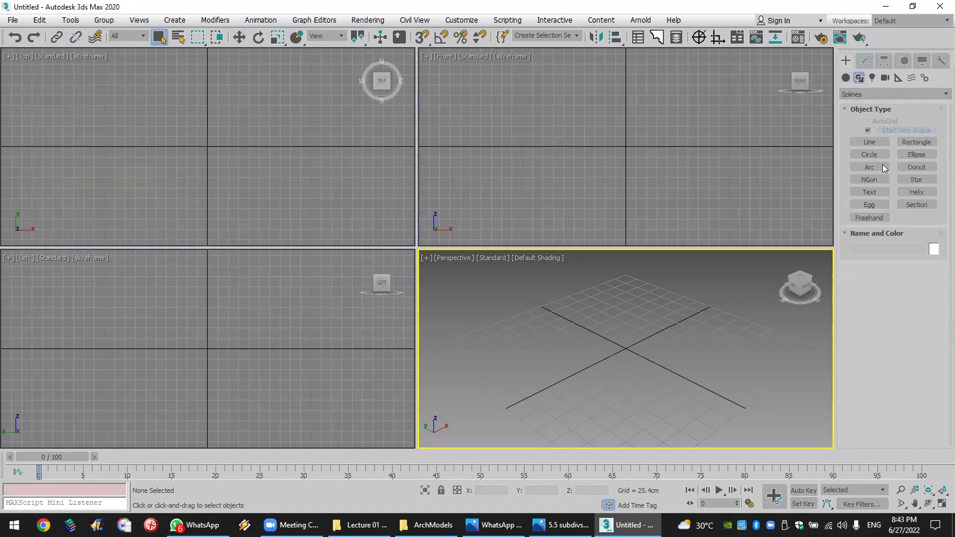
click(870, 141)
click(36, 157)
click(45, 143)
click(67, 146)
click(88, 147)
click(97, 149)
click(121, 138)
click(163, 158)
click(184, 158)
click(209, 146)
click(232, 146)
click(262, 145)
click(278, 140)
click(297, 144)
right_click(297, 136)
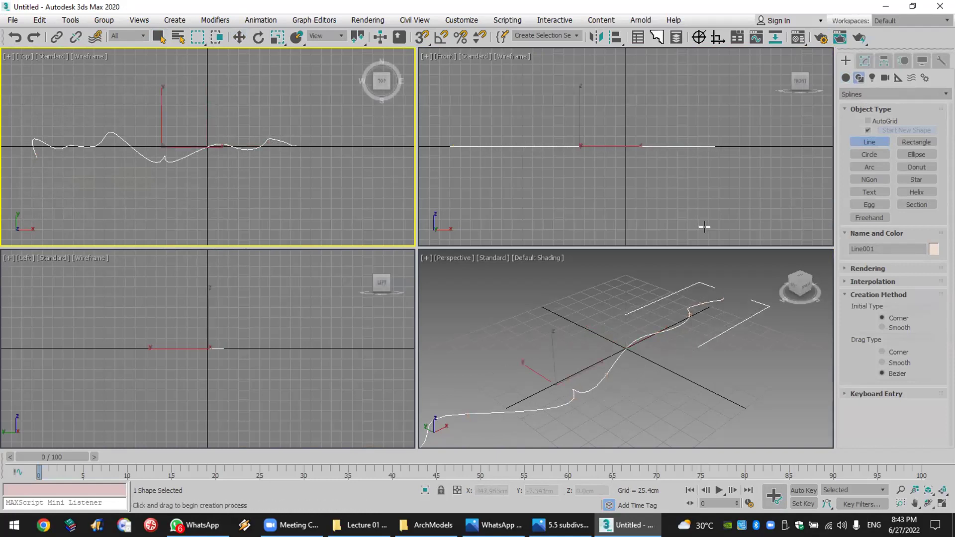
Step: Try giving the spline a rectangular rendered section with a length of about 486 cm, visible in the viewport, and delete it
click(879, 269)
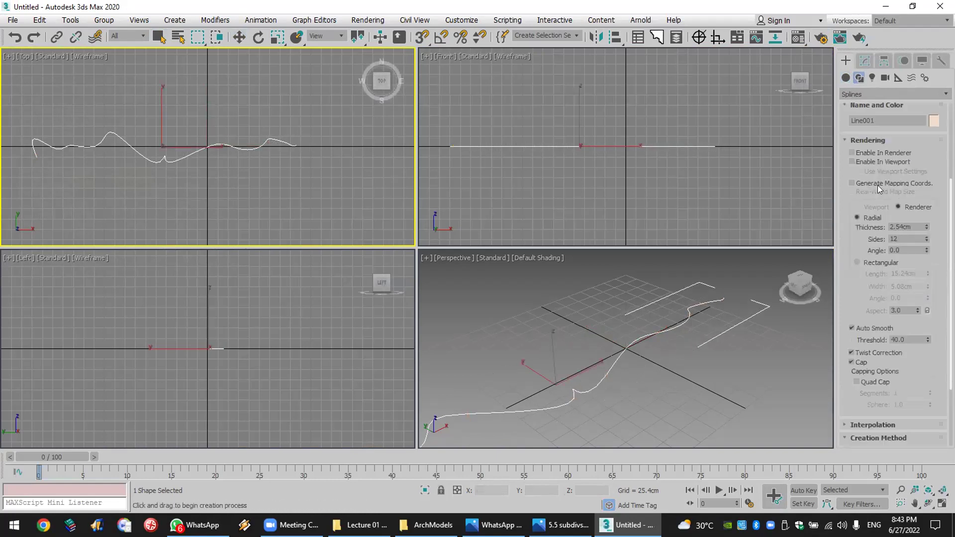
click(893, 163)
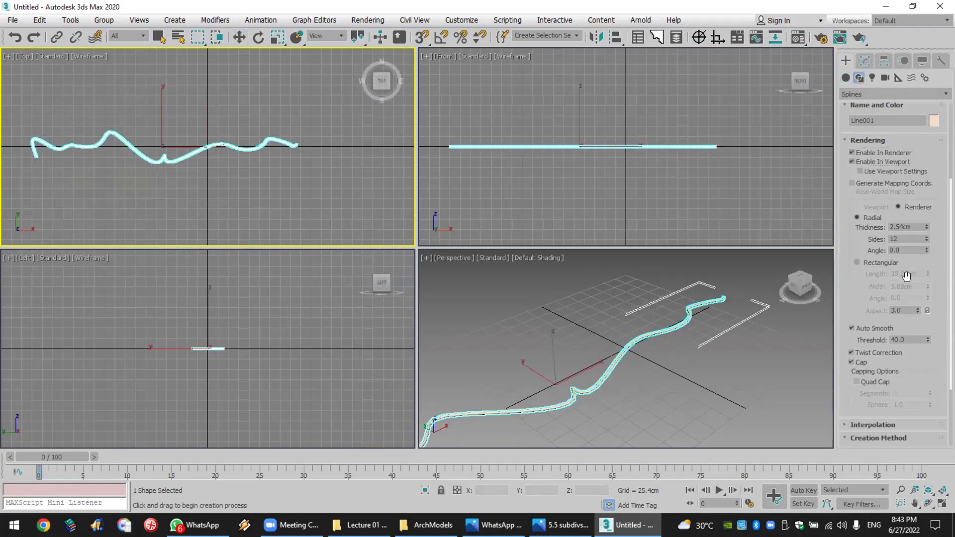
click(881, 263)
drag(928, 274, 2, 459)
scroll(503, 331, down, 5)
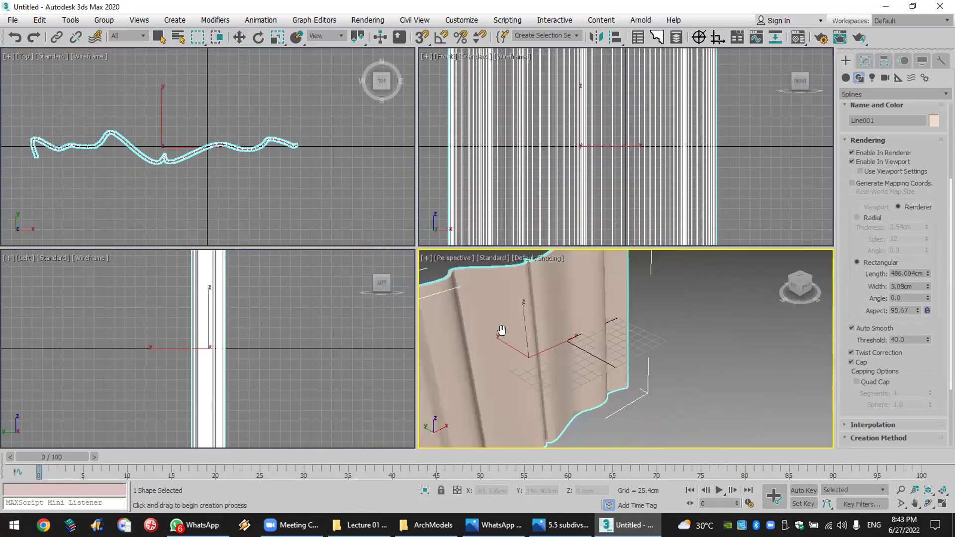
right_click(371, 222)
key(Delete)
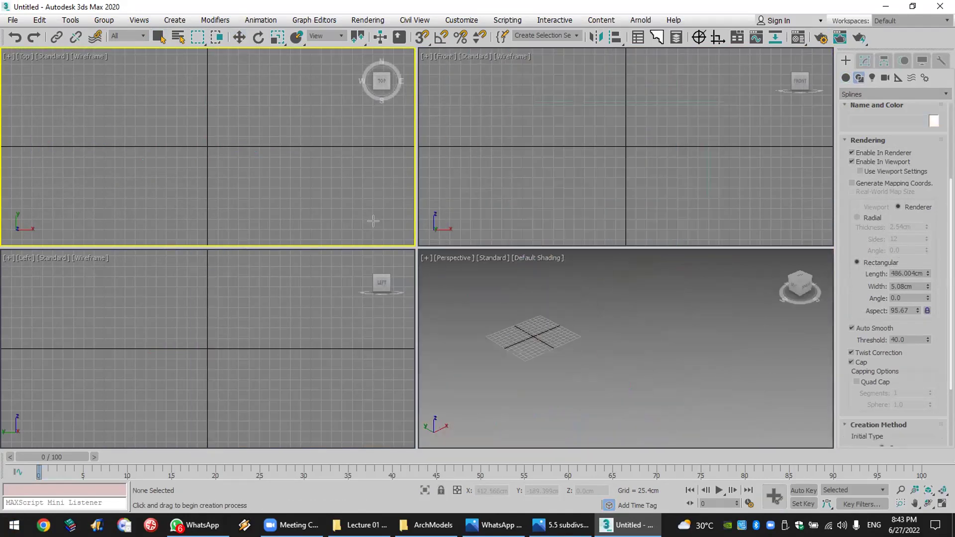
Step: Create an upright rectangular plane in the Front viewport and increase its length segments
click(846, 78)
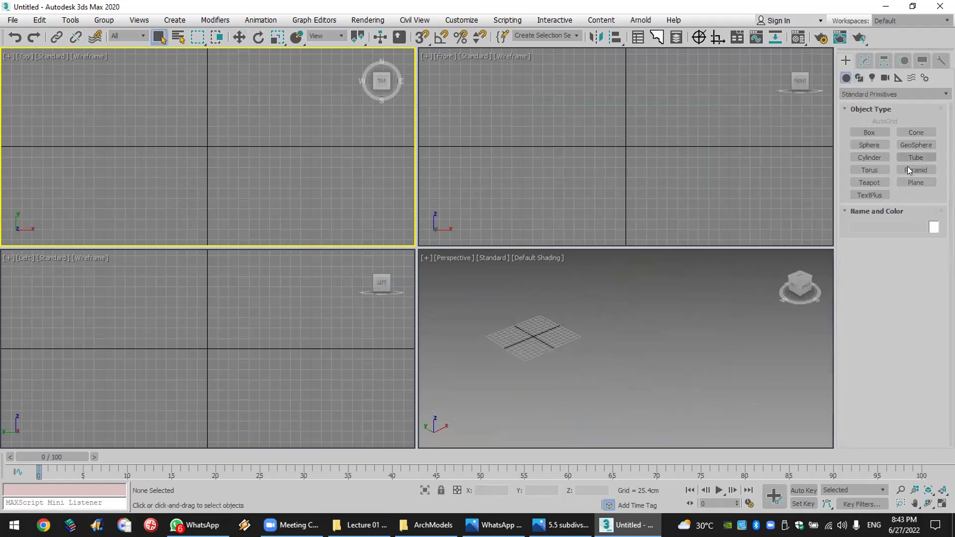
click(914, 182)
drag(600, 100, 571, 86)
drag(677, 152, 736, 195)
drag(929, 349, 928, 304)
Step: Add a Wave modifier to the plane with both amplitudes at 2 cm and a wave length of 38.1 cm
click(865, 61)
click(860, 98)
text(w)
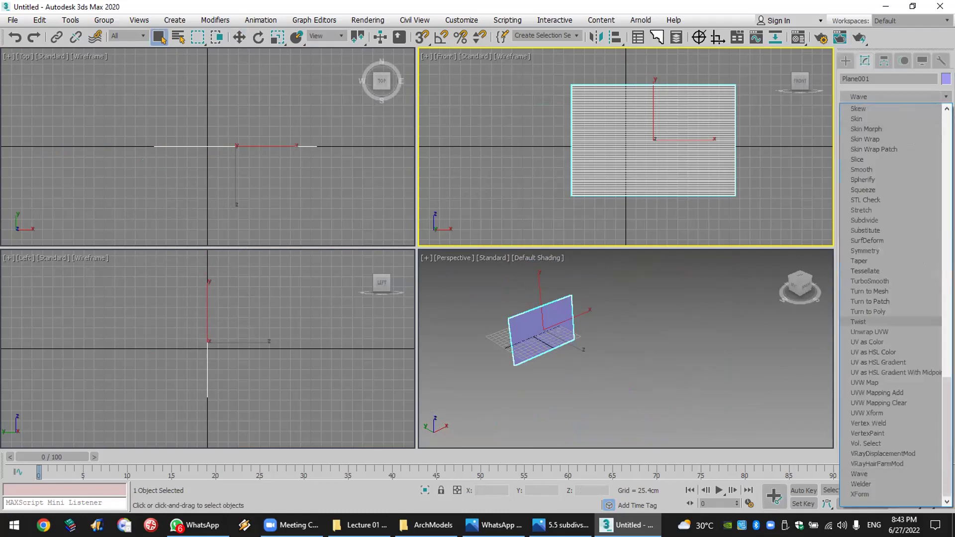
click(881, 474)
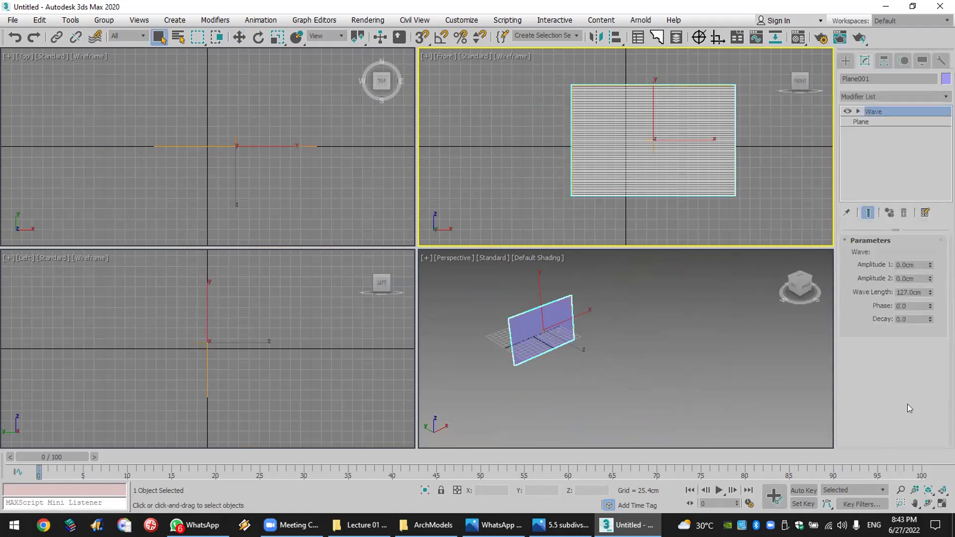
double_click(914, 265)
text(2)
key(Tab)
text(2)
key(Return)
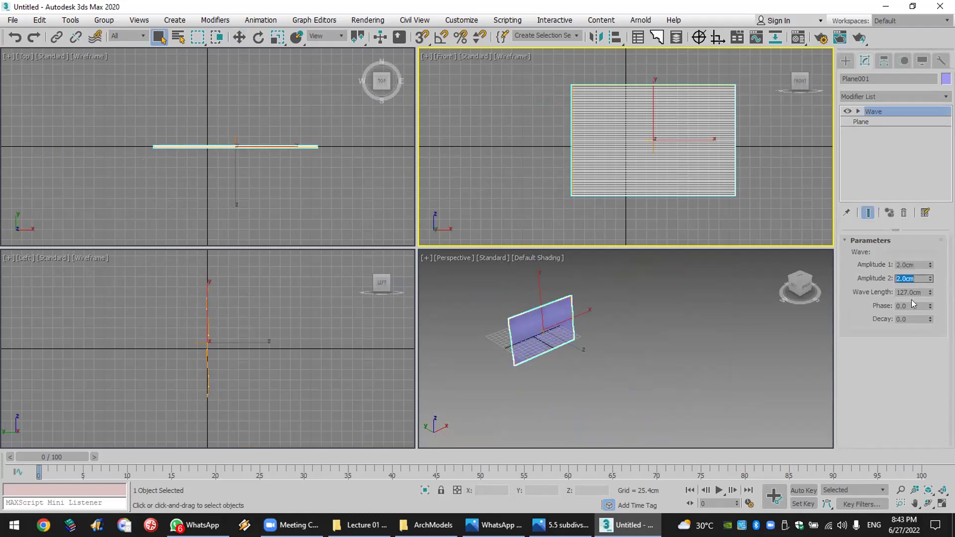
drag(928, 295, 933, 334)
scroll(586, 336, up, 6)
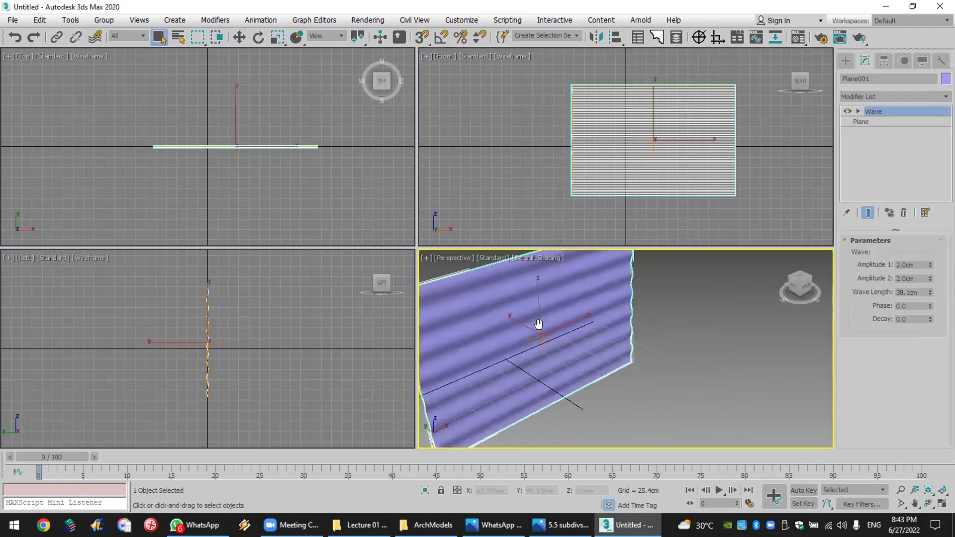
Step: Delete the corrugated plane from the scene
click(259, 37)
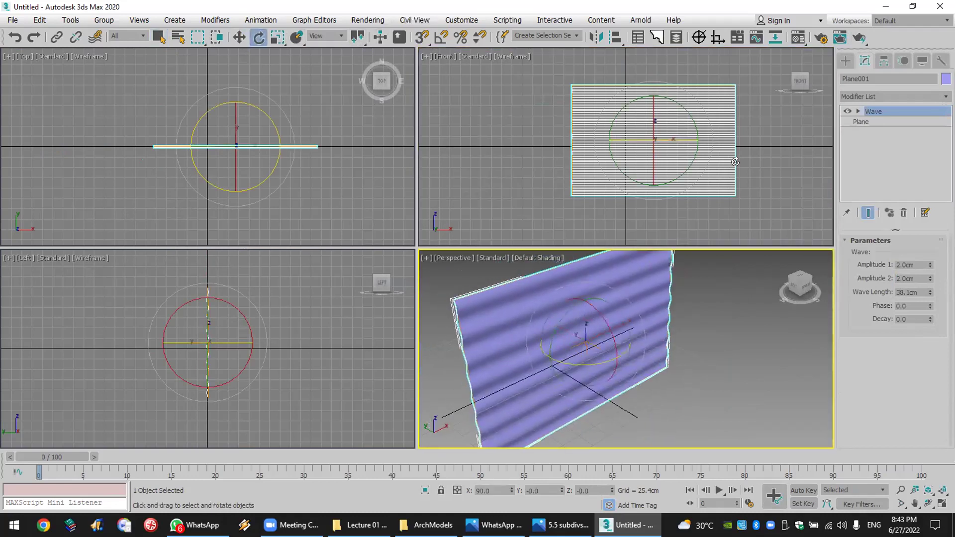
drag(673, 101, 751, 189)
key(Delete)
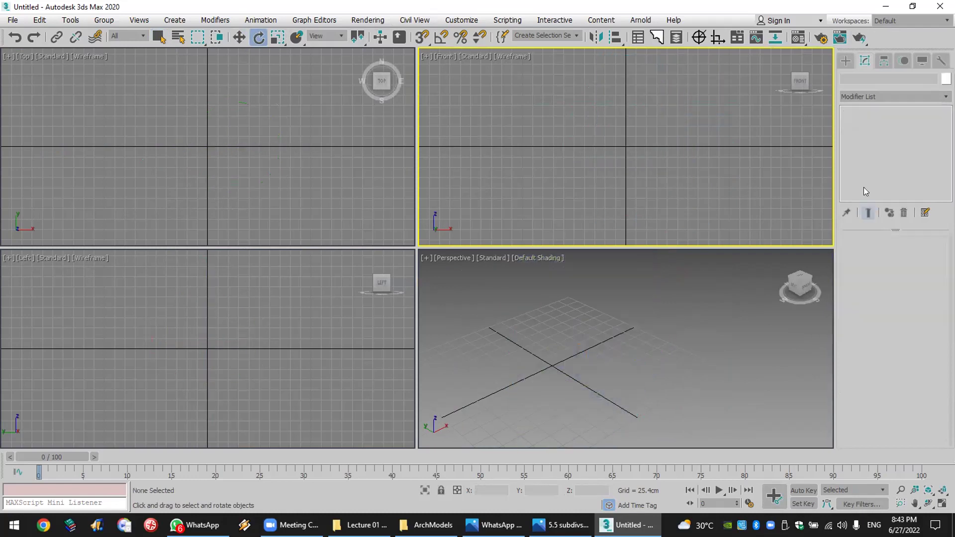
Step: Draw a new open wavy curtain spline with smooth curves across the Top viewport using the Line tool
click(846, 60)
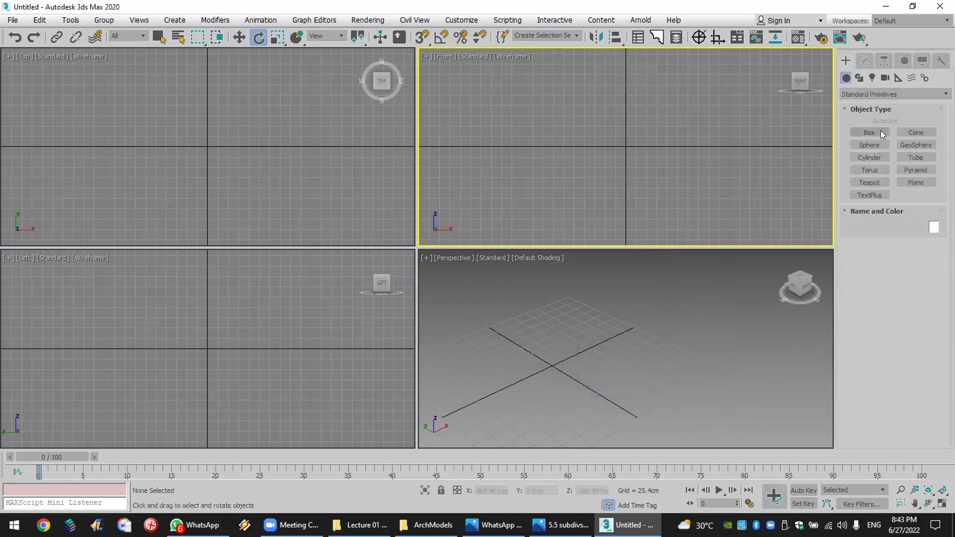
click(859, 79)
click(870, 141)
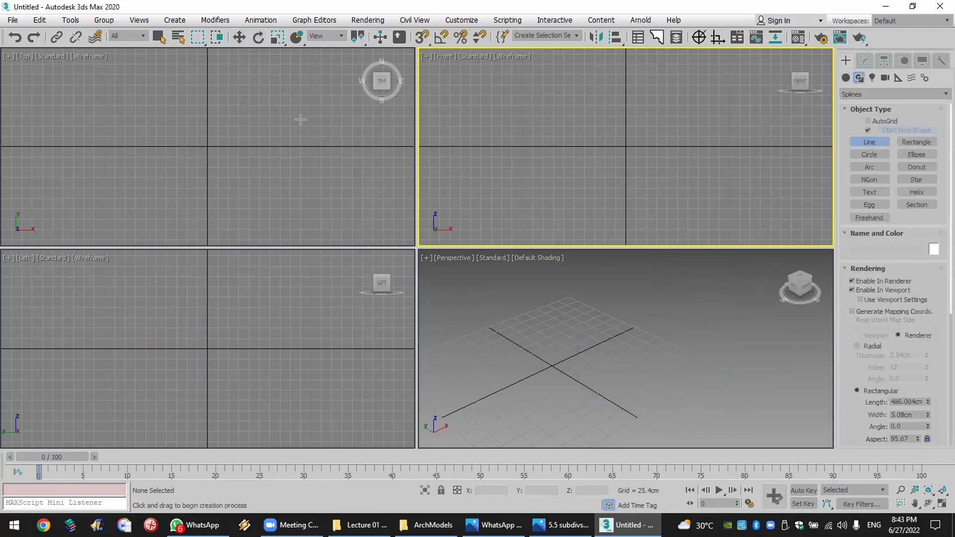
click(104, 134)
click(131, 132)
click(176, 144)
click(204, 143)
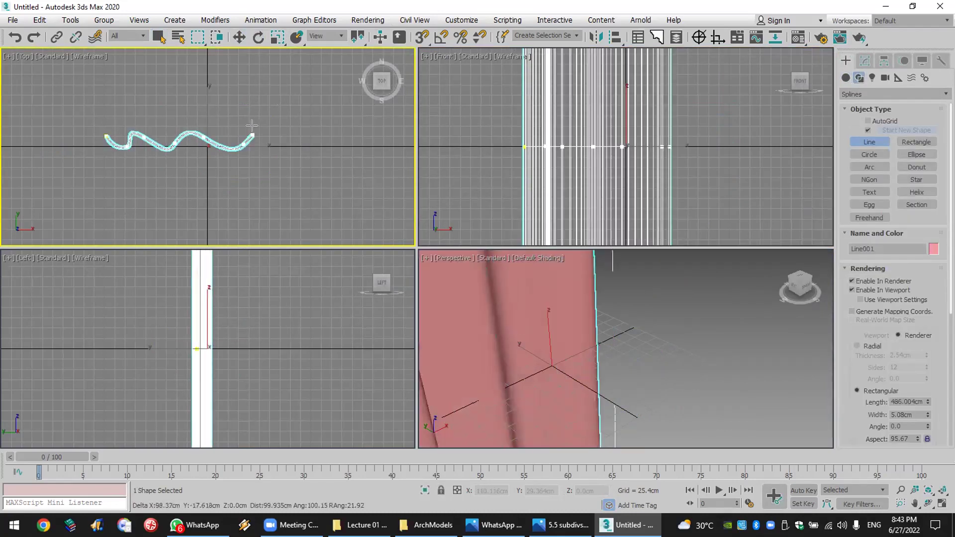
click(243, 134)
click(268, 133)
click(351, 148)
click(371, 135)
right_click(374, 131)
Step: Turn off the wavy spline's renderable thickness in both the renderer and the viewport
click(866, 281)
click(870, 298)
middle_drag(663, 168, 683, 208)
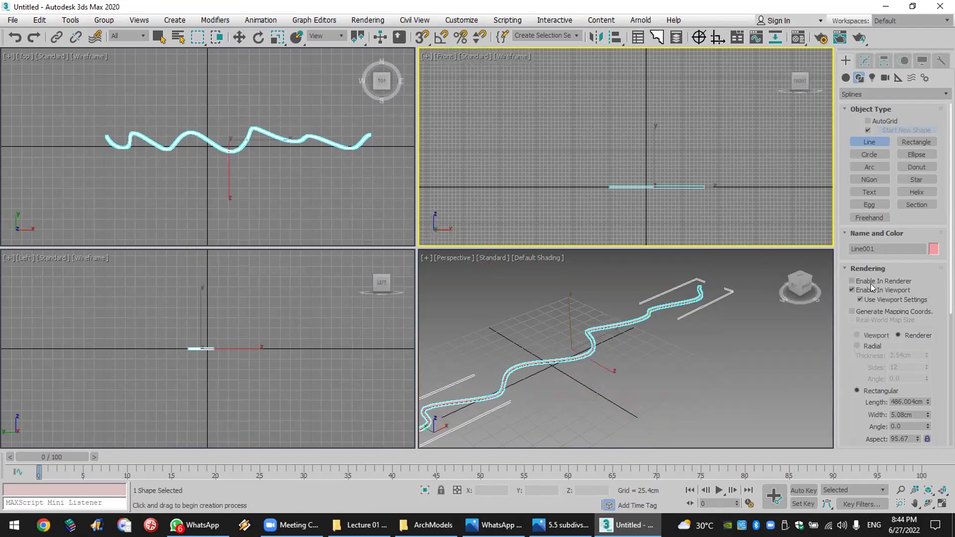
click(853, 290)
Step: Clone the wavy spline upward as 6 copies spaced about 92 cm apart
click(242, 41)
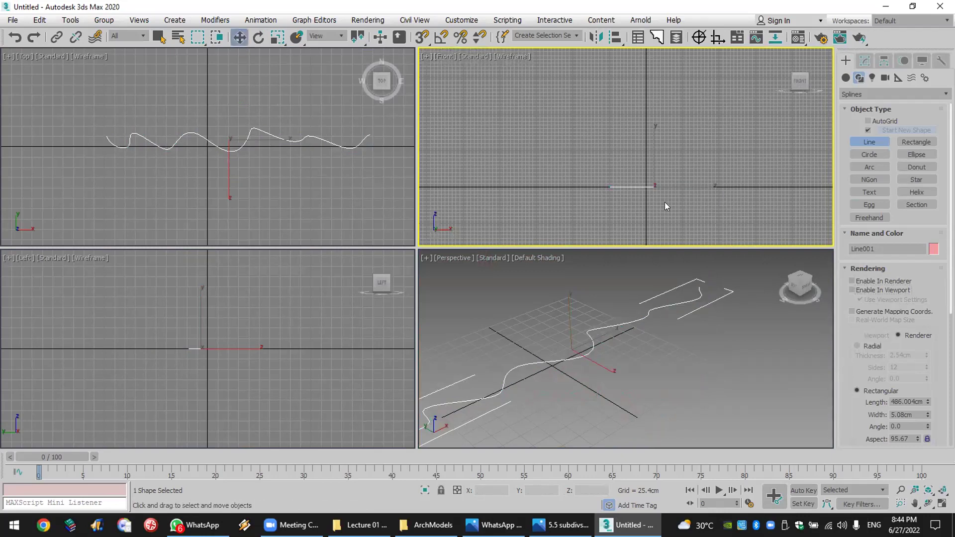
right_click(698, 203)
shift+drag(646, 140, 645, 127)
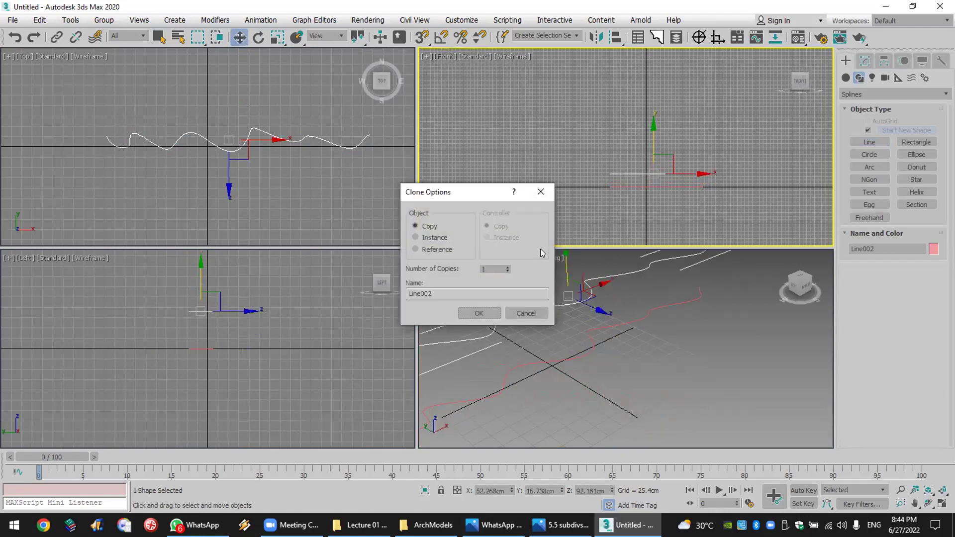
click(509, 267)
click(479, 313)
Step: Attach Line001 through Line006 to the topmost spline with Attach Multiple to form a single shape
alt+middle_drag(612, 346, 620, 390)
click(943, 504)
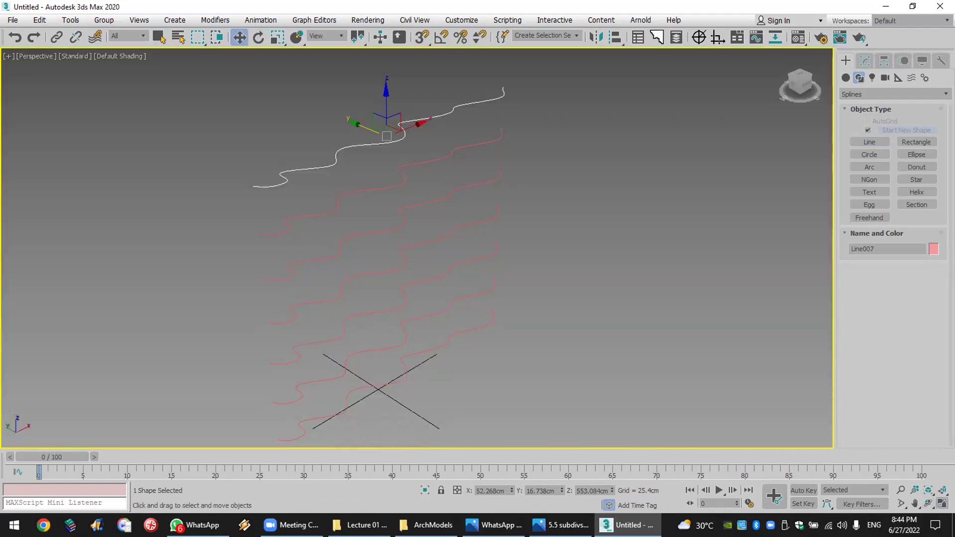
click(866, 60)
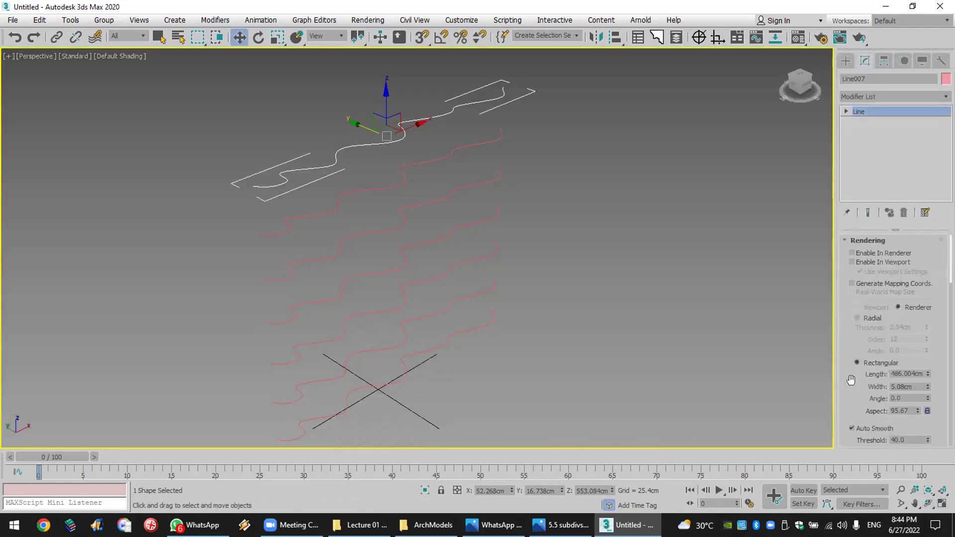
scroll(849, 383, down, 5)
scroll(892, 292, down, 5)
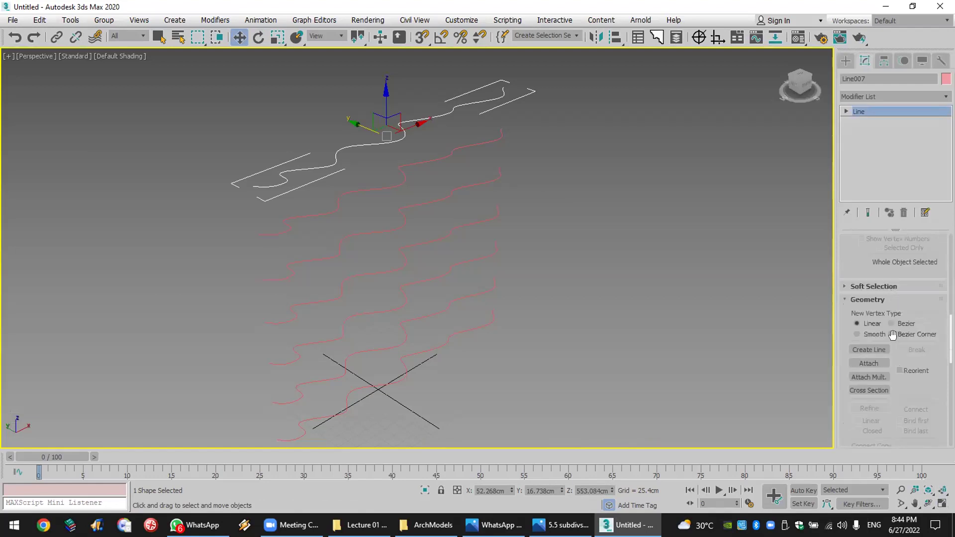
click(868, 378)
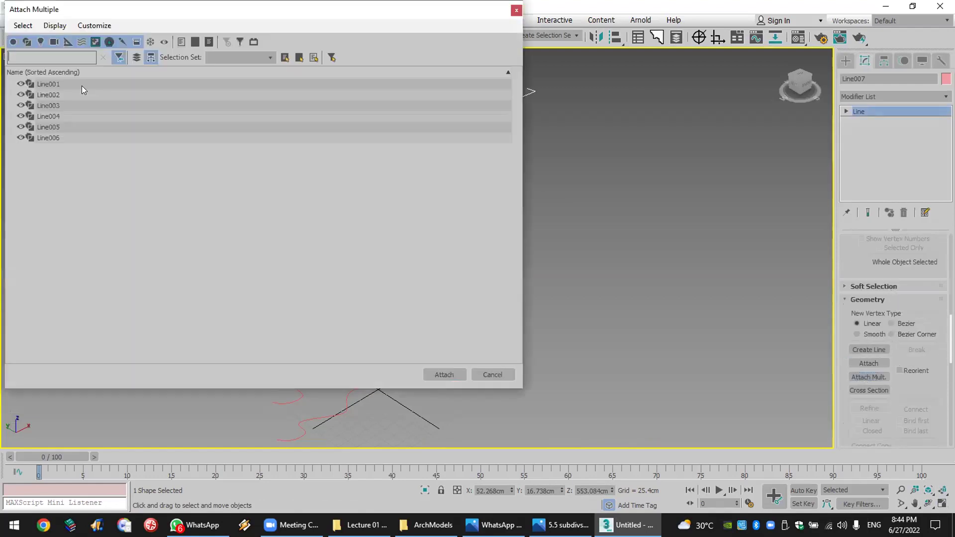
click(83, 86)
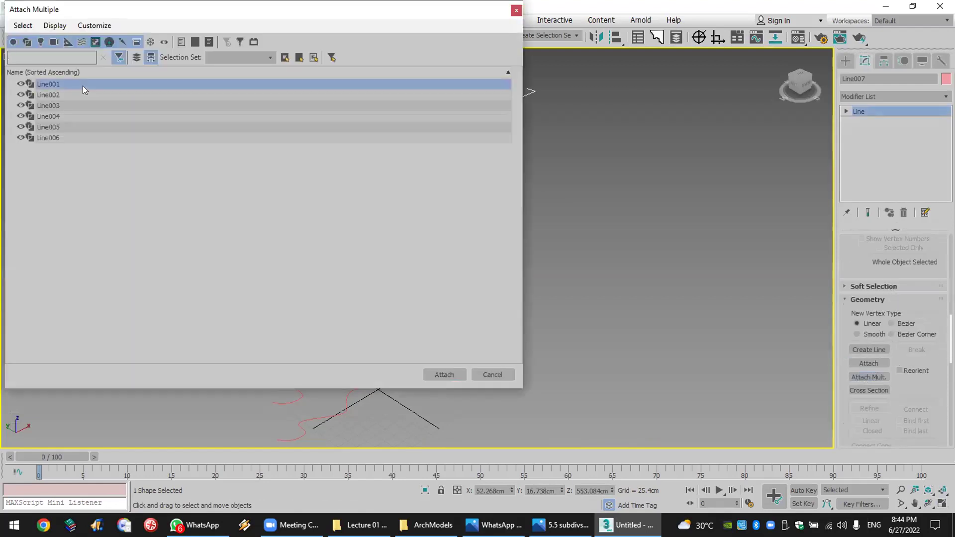
shift+click(71, 138)
click(462, 374)
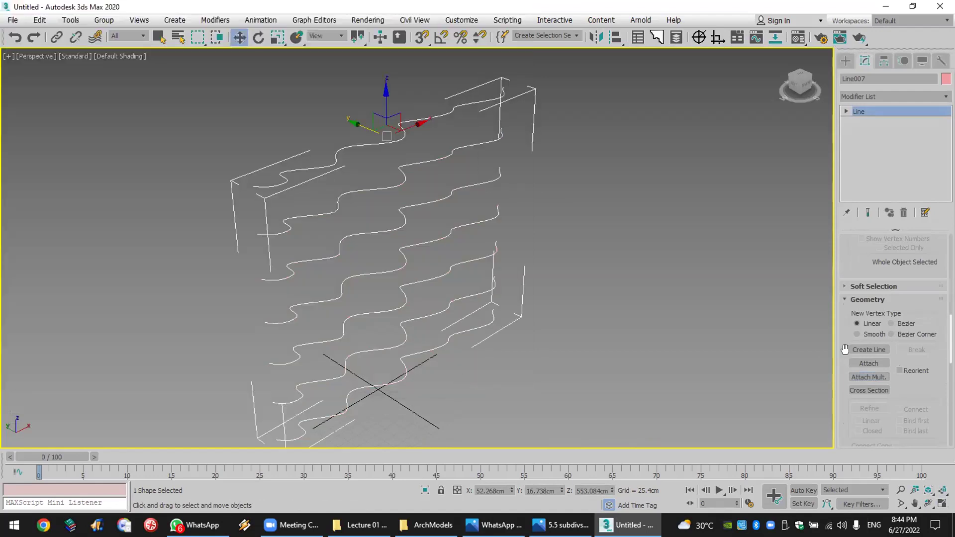
Step: Connect the stacked wavy splines from the lowest to the highest with Cross Section to build a curtain cage
scroll(866, 356, down, 2)
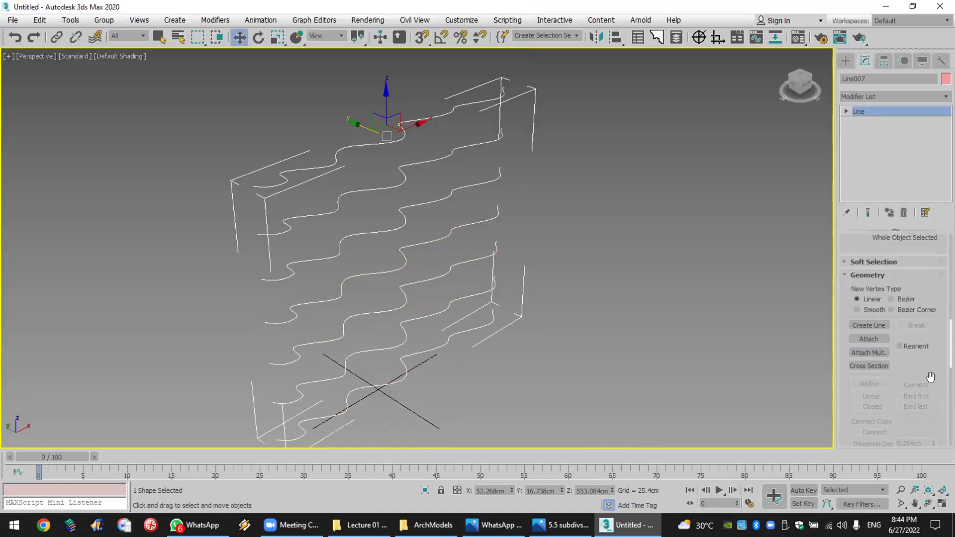
click(869, 364)
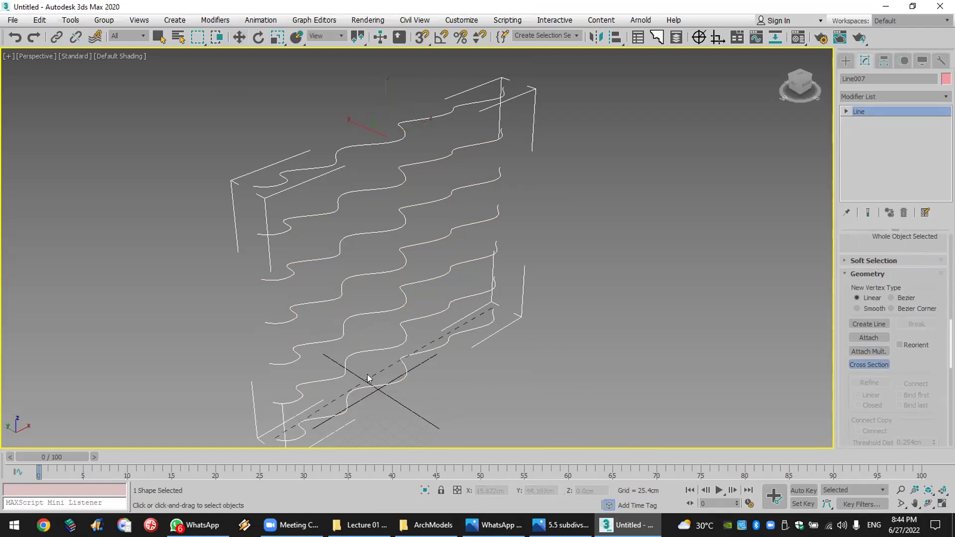
click(368, 347)
click(369, 312)
click(362, 269)
click(360, 227)
click(358, 175)
click(360, 142)
right_click(823, 260)
Step: Enable the curtain cage in the renderer and viewport and raise its rectangular length to about 860 cm
scroll(865, 272, up, 3)
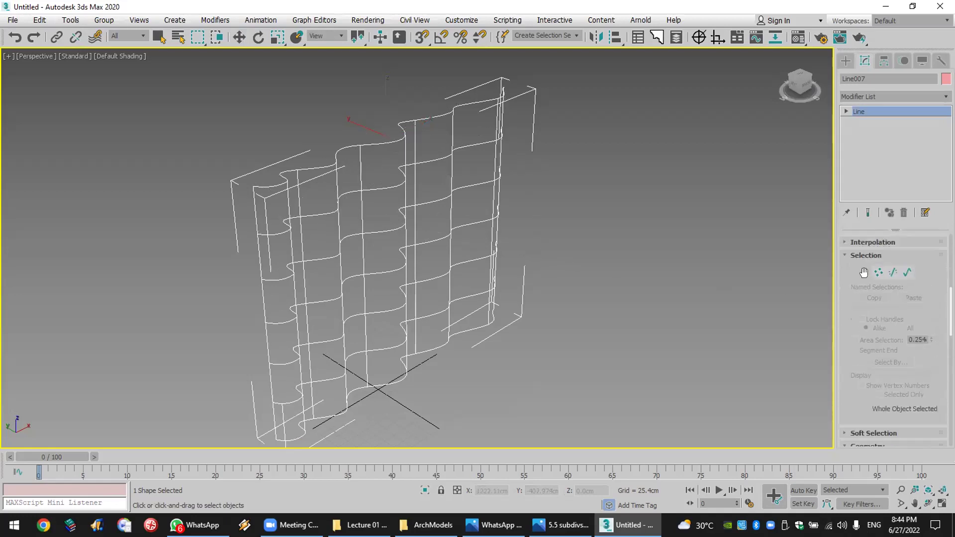
scroll(854, 275, up, 5)
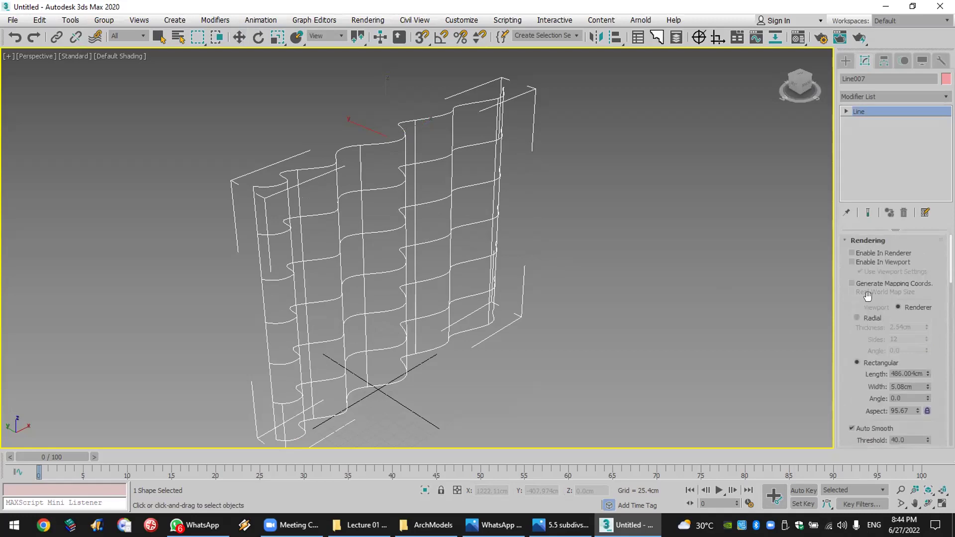
click(880, 262)
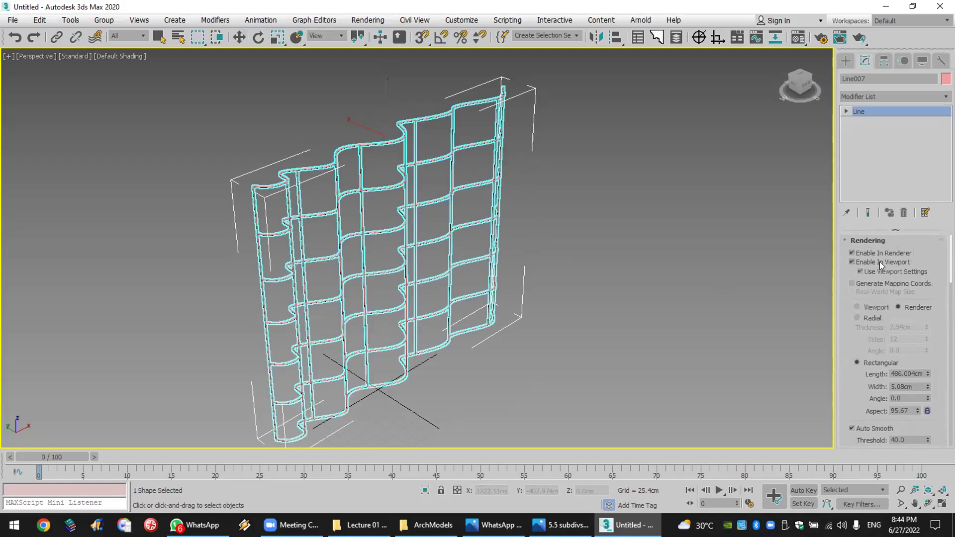
scroll(298, 283, up, 5)
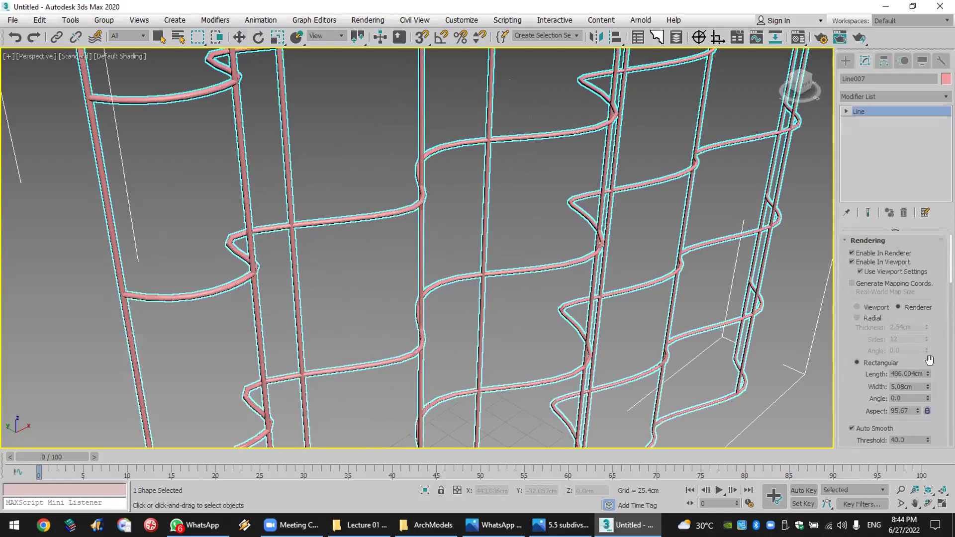
mouse_move(927, 373)
mouse_down()
mouse_move(927, 343)
mouse_move(927, 356)
mouse_up()
scroll(612, 198, down, 6)
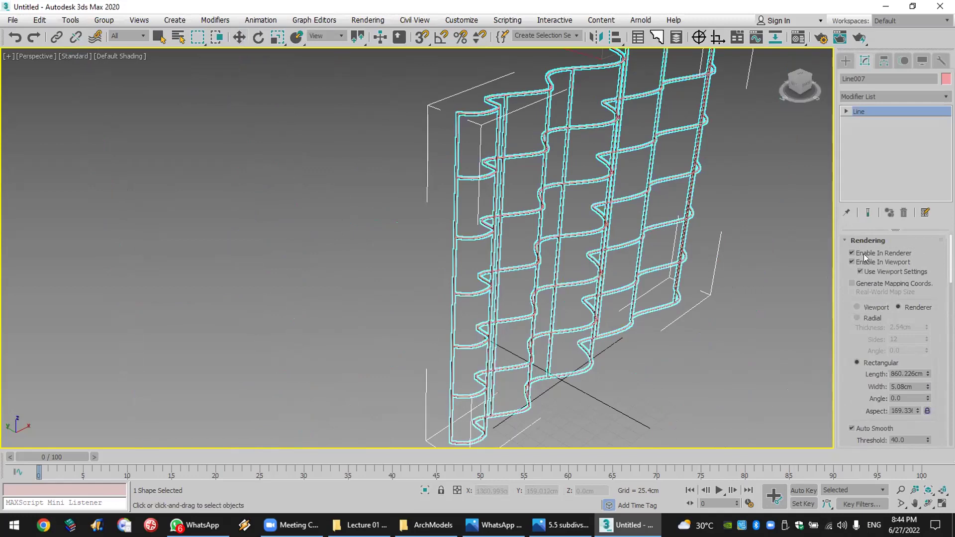
Step: Disable the selected line's display in renderer and viewport, and apply a Surface modifier to the curtain spline cage
click(863, 262)
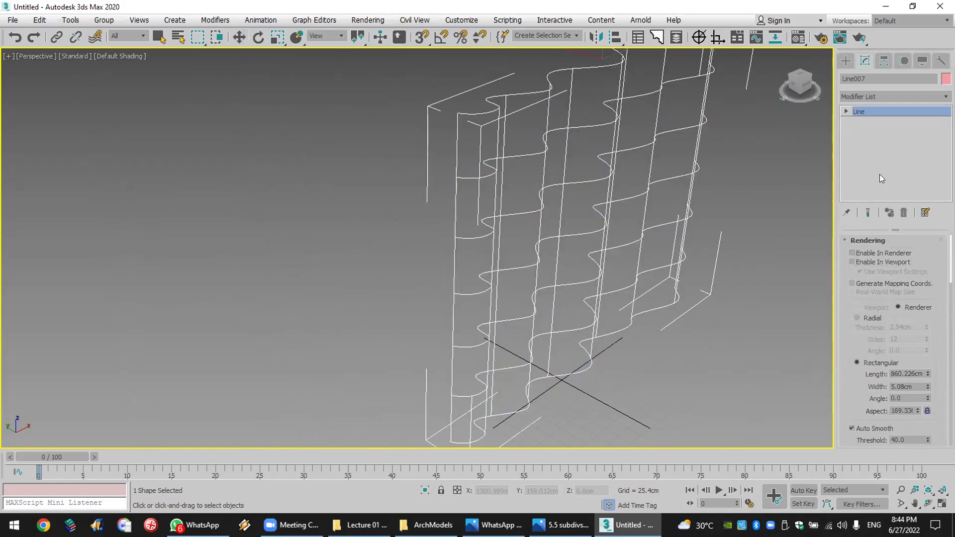
click(880, 98)
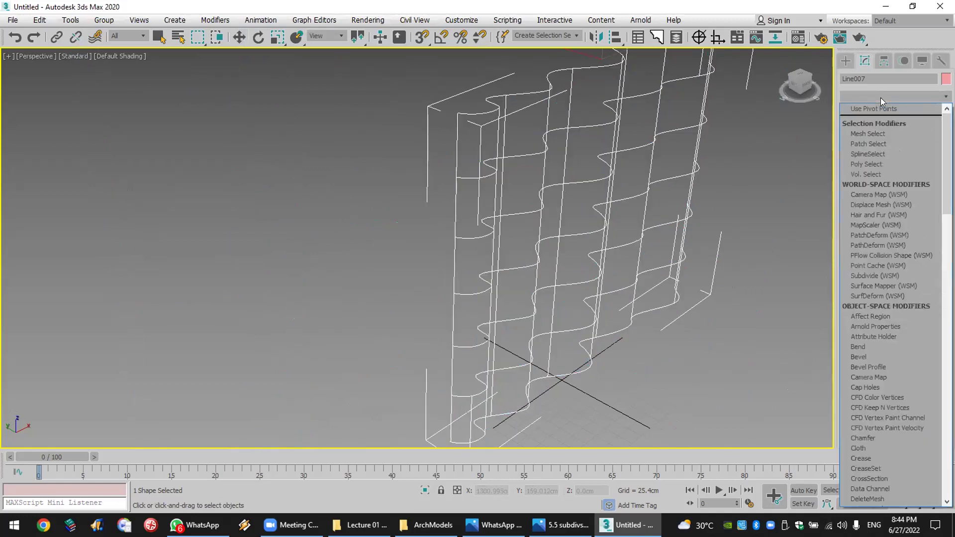
key(s)
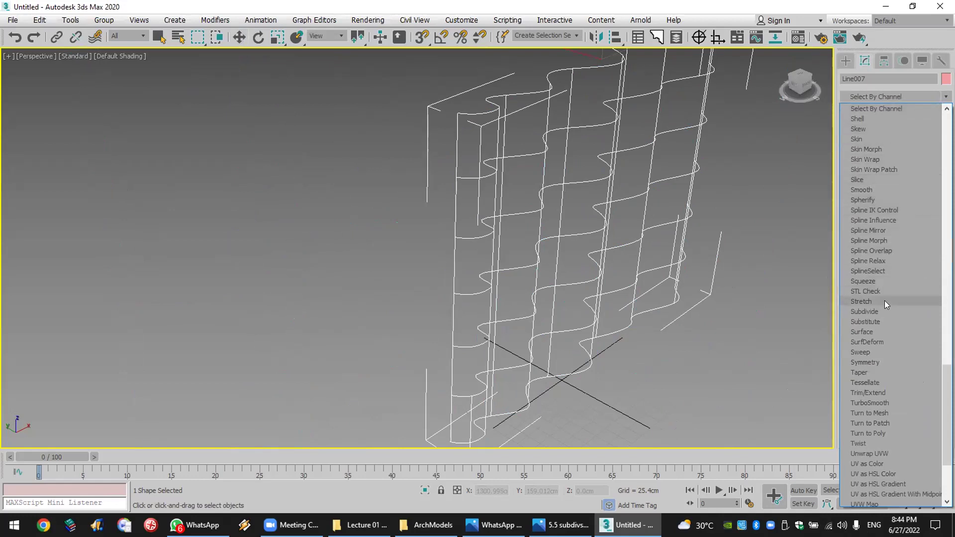
key(Escape)
key(w)
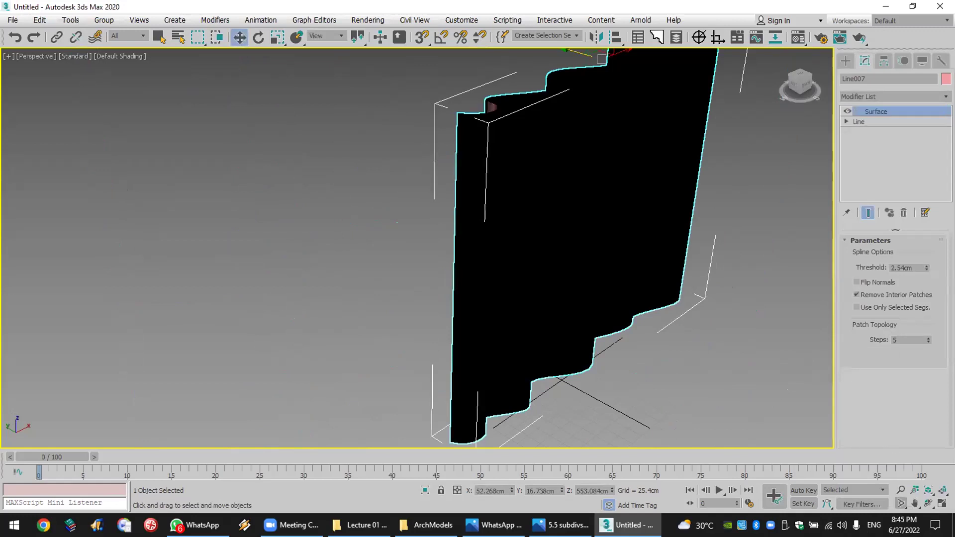
Step: Inspect the curtain surface from its other side with the viewport polygon statistics shown
click(928, 503)
drag(549, 293, 675, 291)
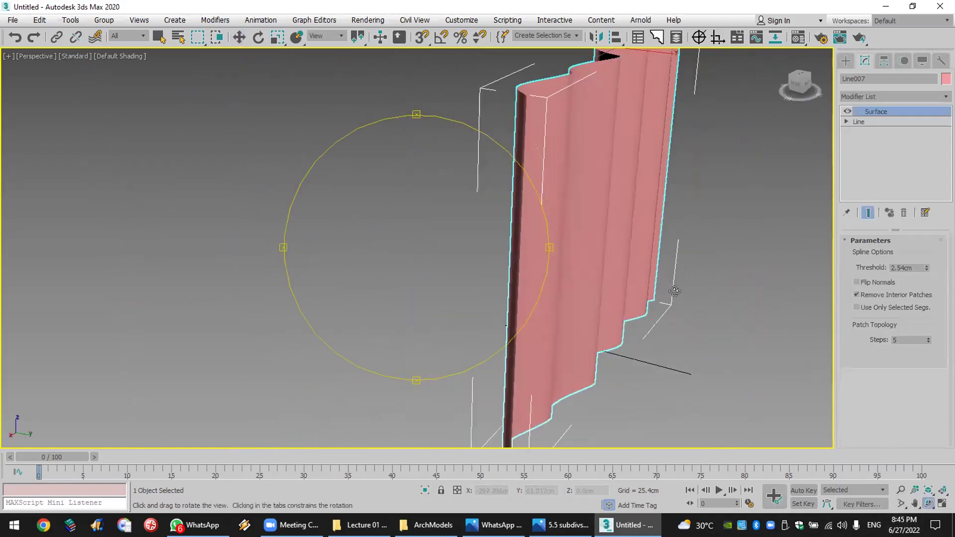
key(7)
drag(724, 274, 601, 279)
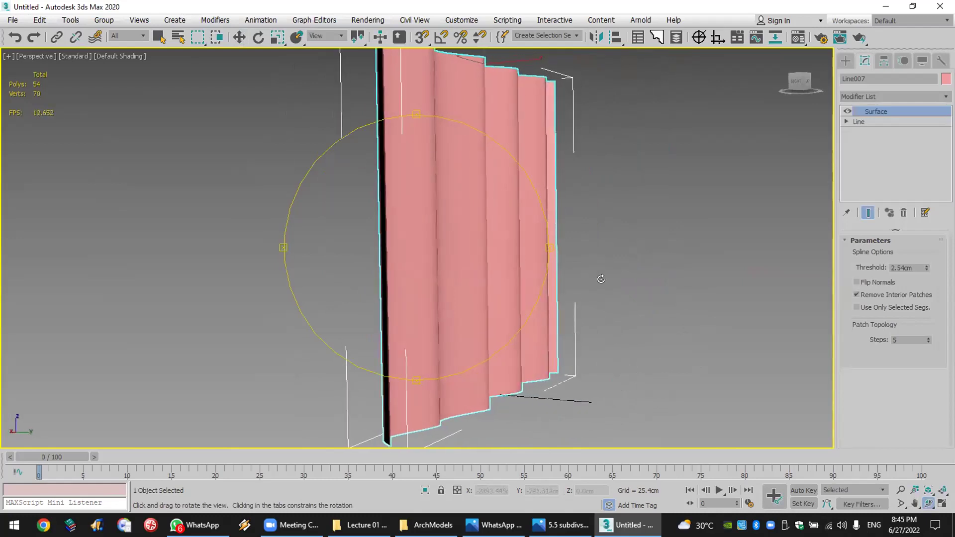
Step: Reset the scene without saving the changes
click(13, 21)
click(40, 56)
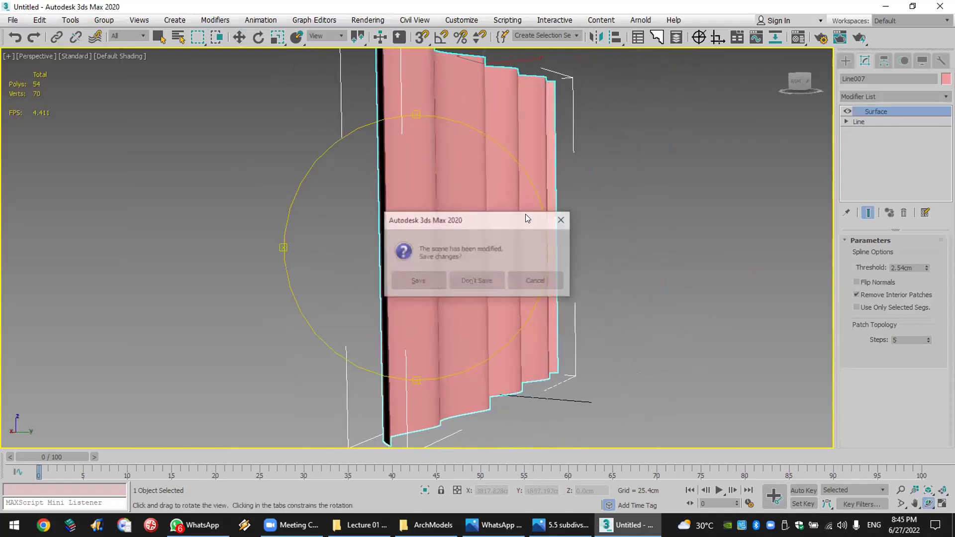
click(470, 276)
click(461, 277)
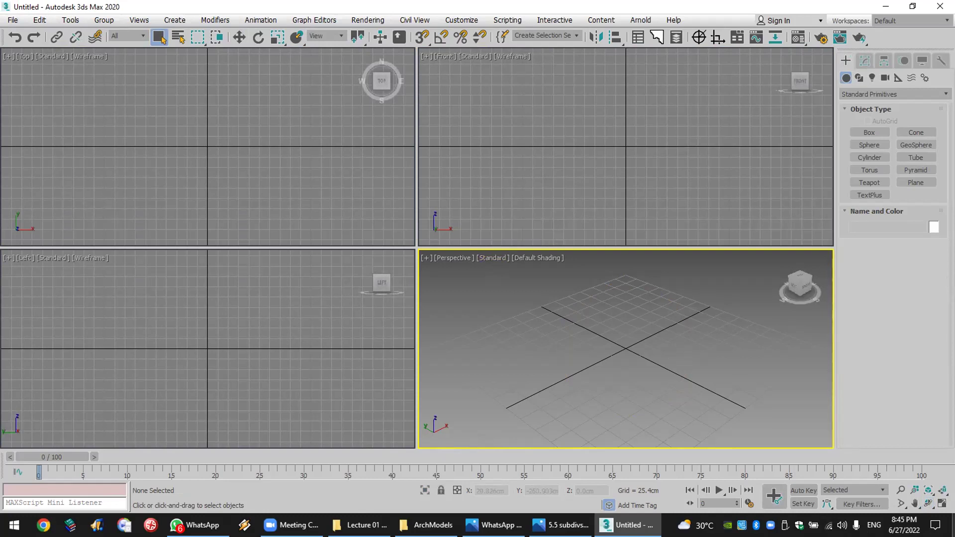
Step: Switch to File Explorer and open the picture exposuretrianglediagram-800x713 from the External Files folder in MAX
key(super+d)
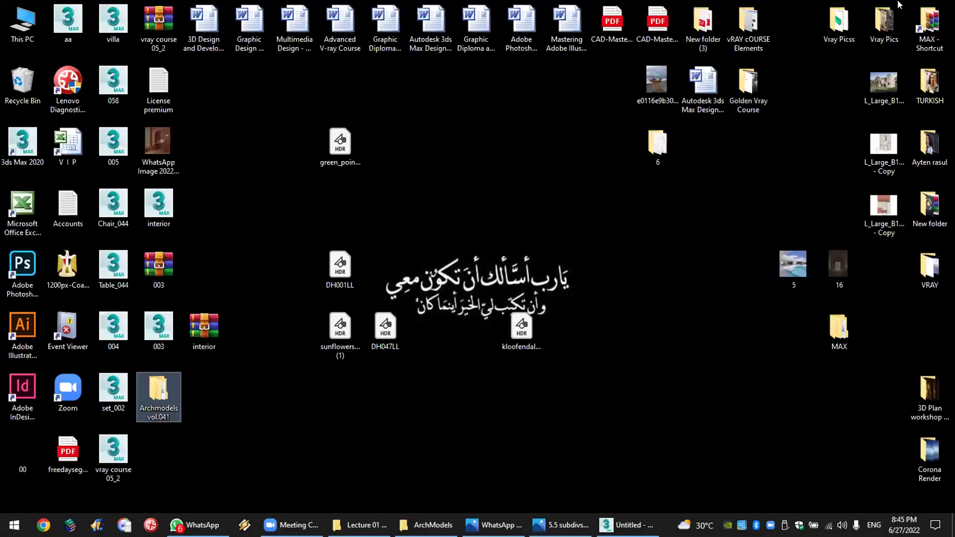
double_click(911, 29)
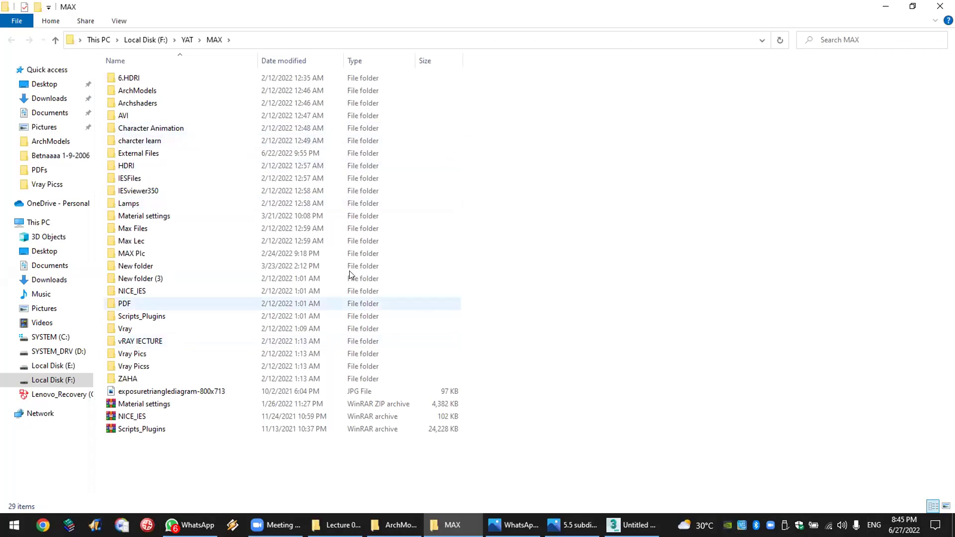
double_click(131, 158)
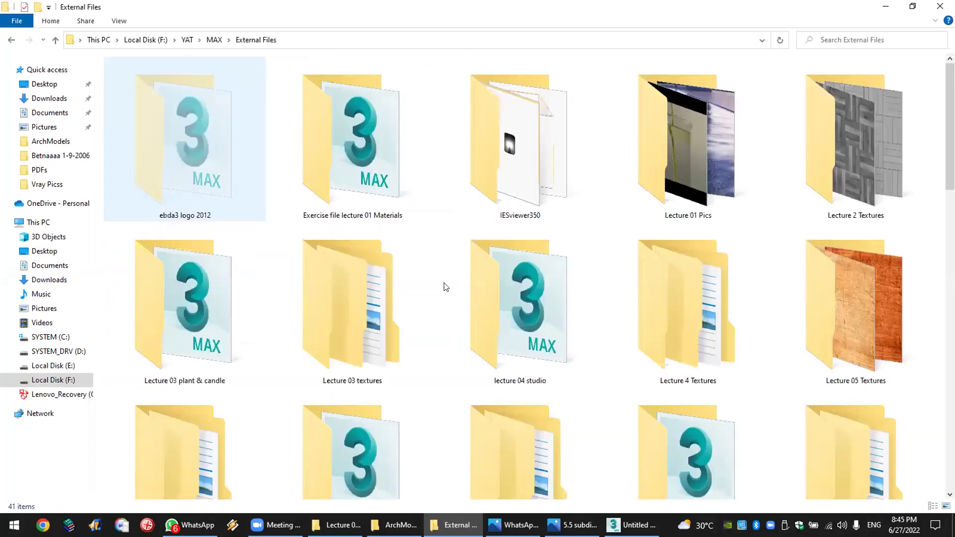
scroll(536, 337, down, 15)
double_click(350, 230)
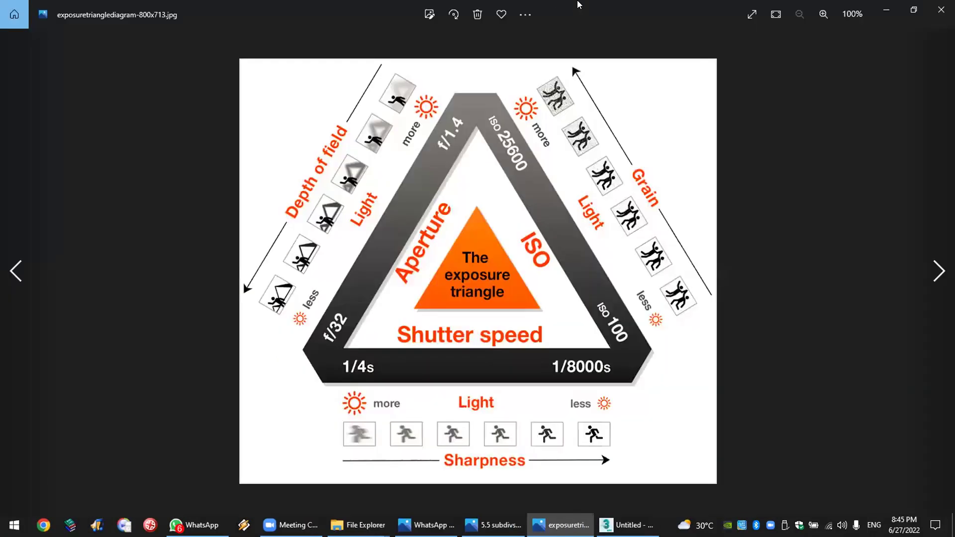
Step: Restore the exposure triangle picture to a narrow, full-height window in the middle of the screen
double_click(552, 4)
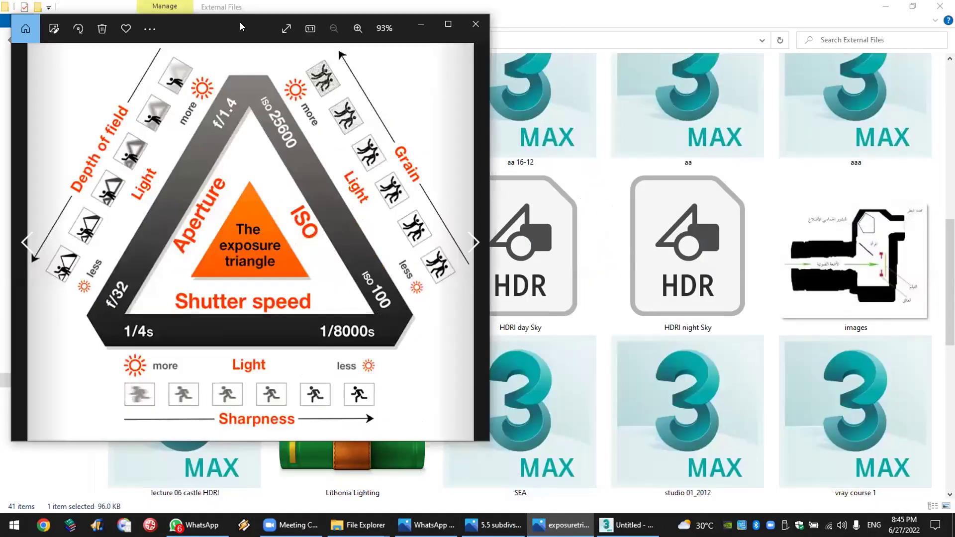
drag(239, 22, 468, 12)
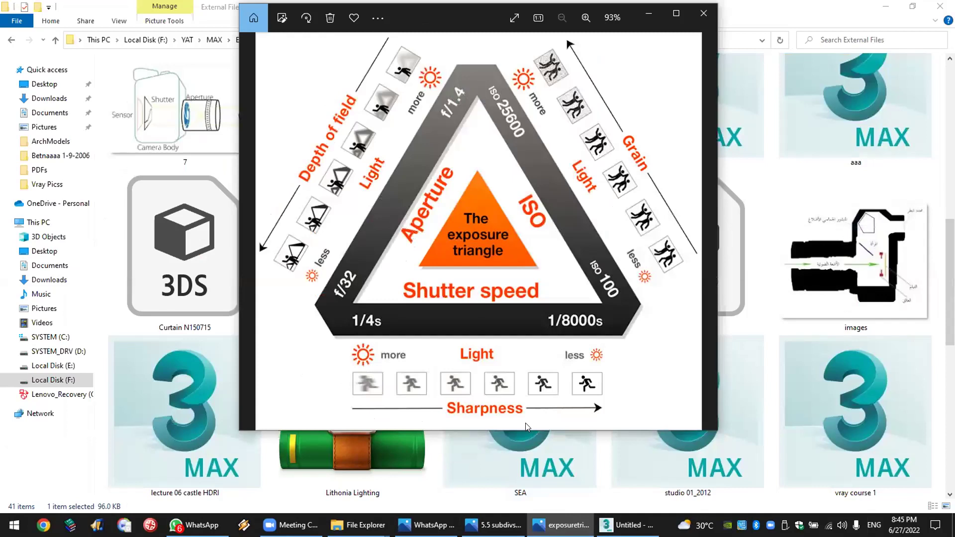
double_click(574, 431)
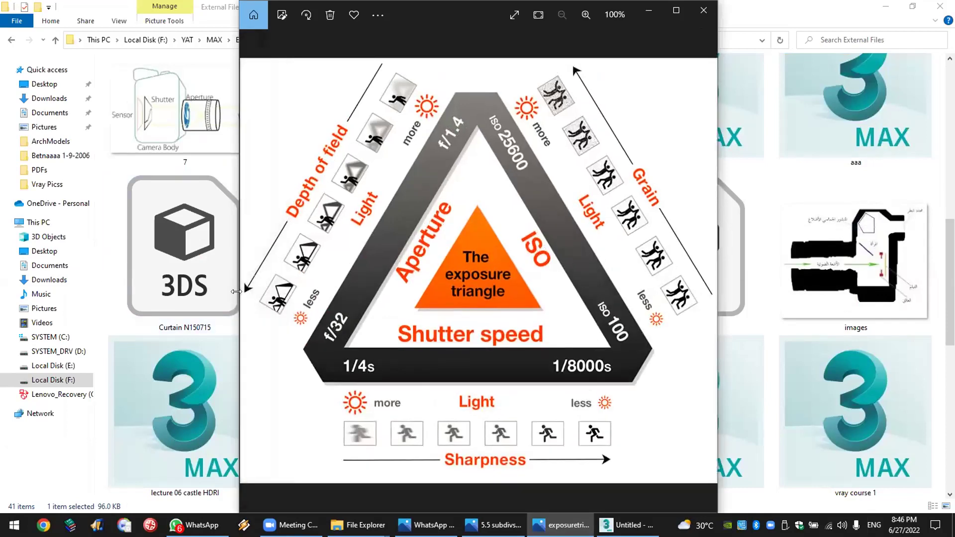
drag(236, 291, 372, 291)
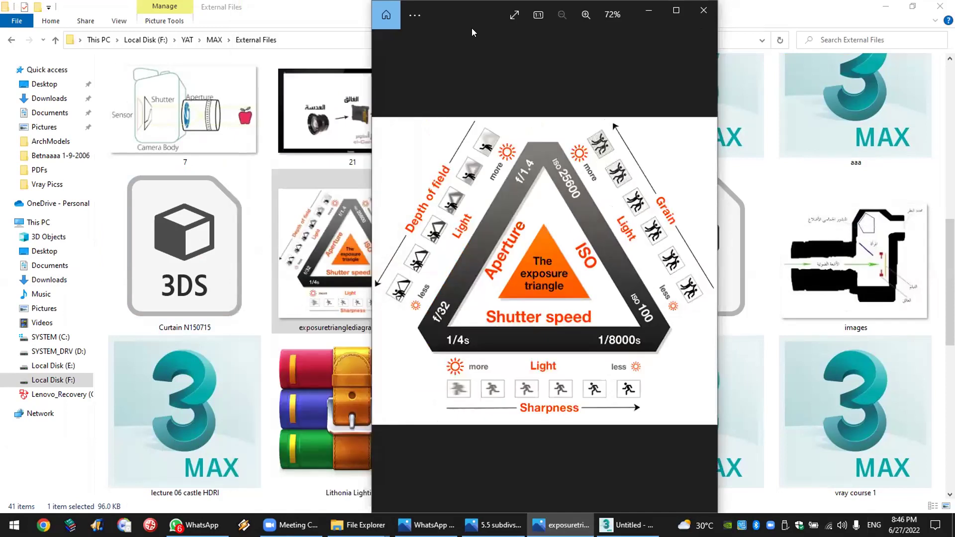
drag(460, 14, 396, 14)
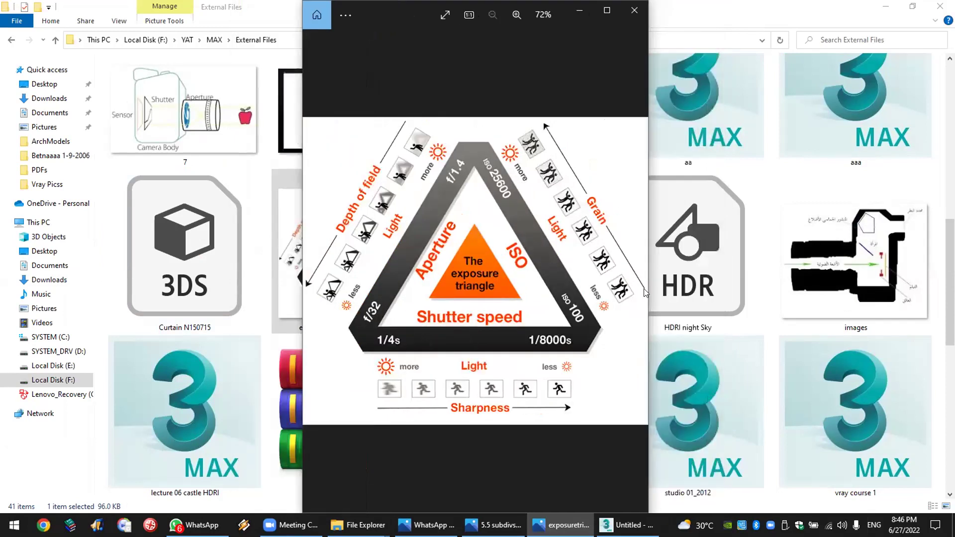
Step: Open the camera cross-section picture named images in an enlarged window beside the exposure triangle and magnify it
double_click(818, 280)
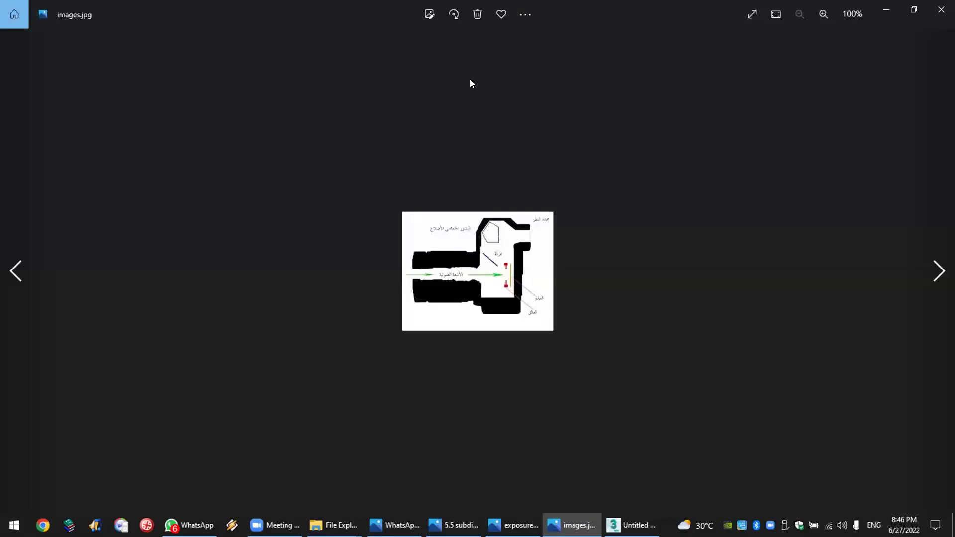
double_click(331, 2)
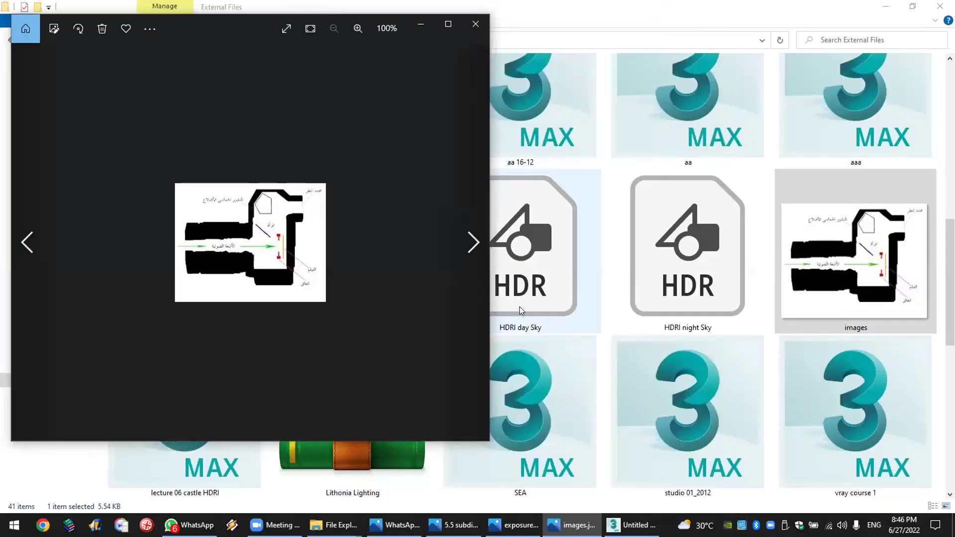
drag(489, 313, 311, 313)
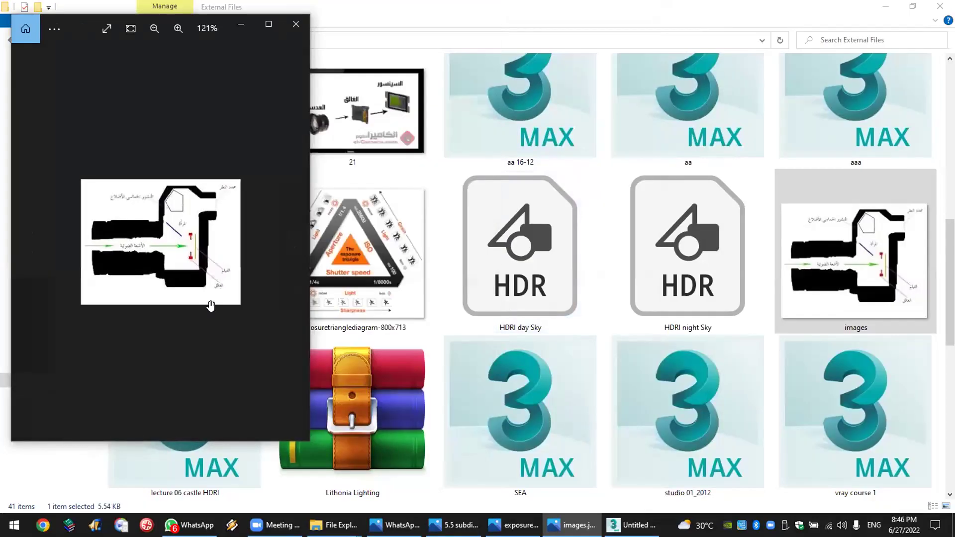
scroll(211, 306, up, 5)
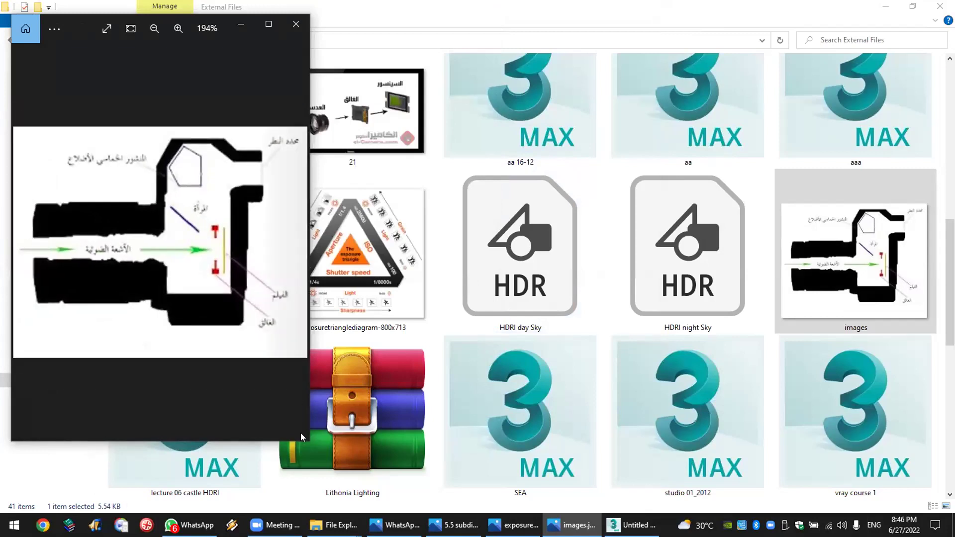
drag(305, 439, 392, 500)
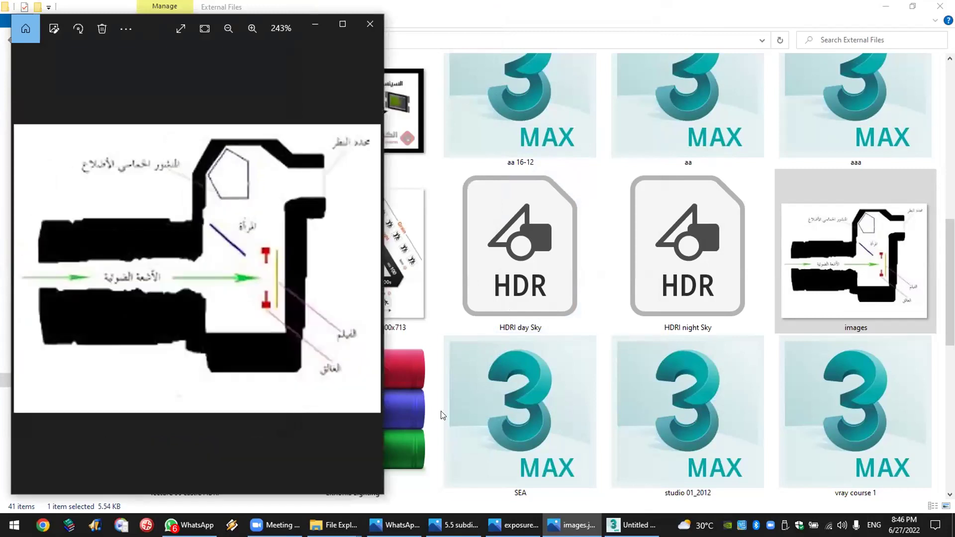
Step: Open picture 21 from External Files in a narrow, full-height window on the free side of the exposure triangle
click(516, 301)
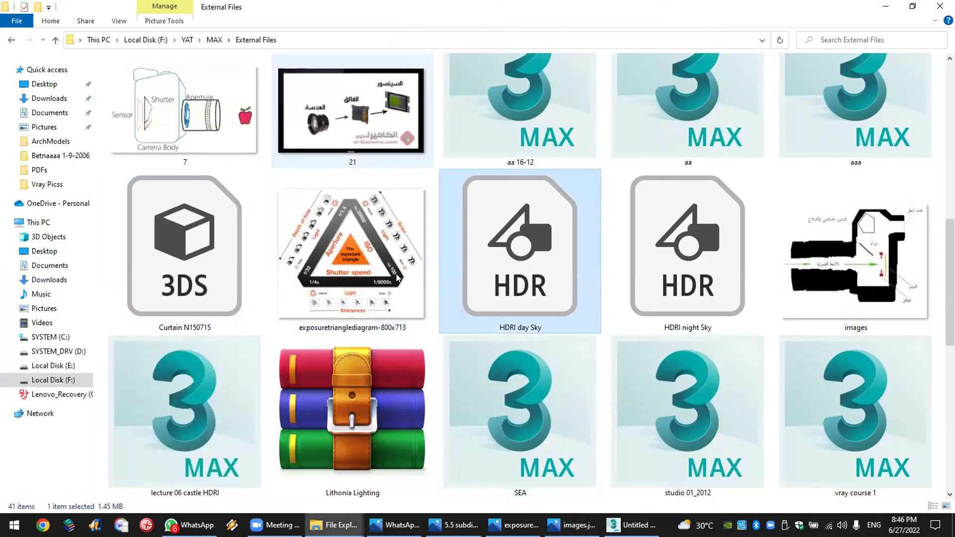
double_click(383, 110)
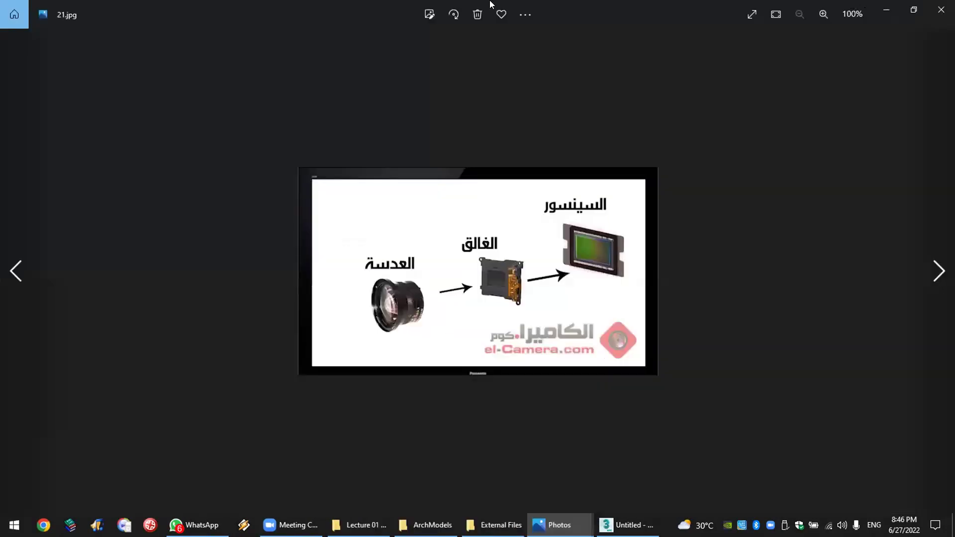
drag(646, 5, 351, 13)
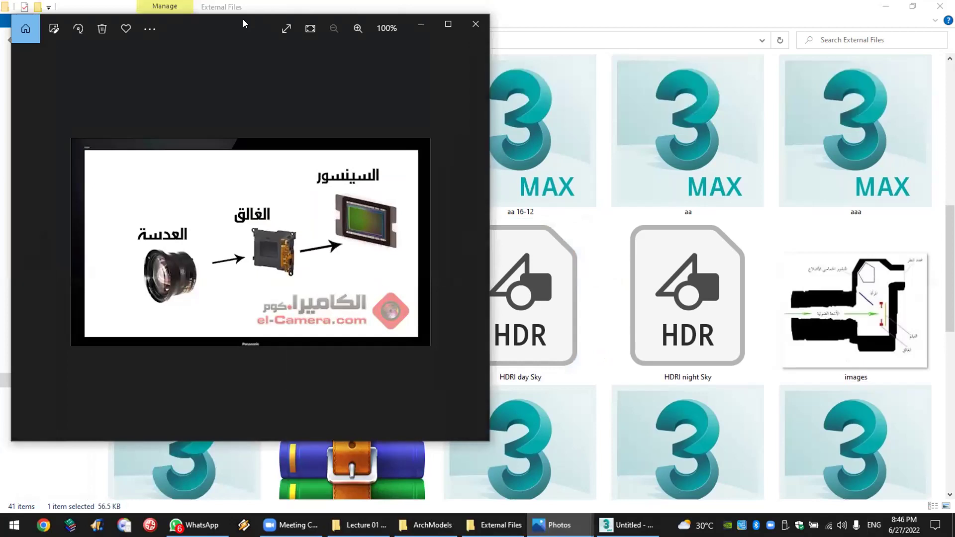
drag(249, 19, 722, 5)
drag(478, 171, 616, 171)
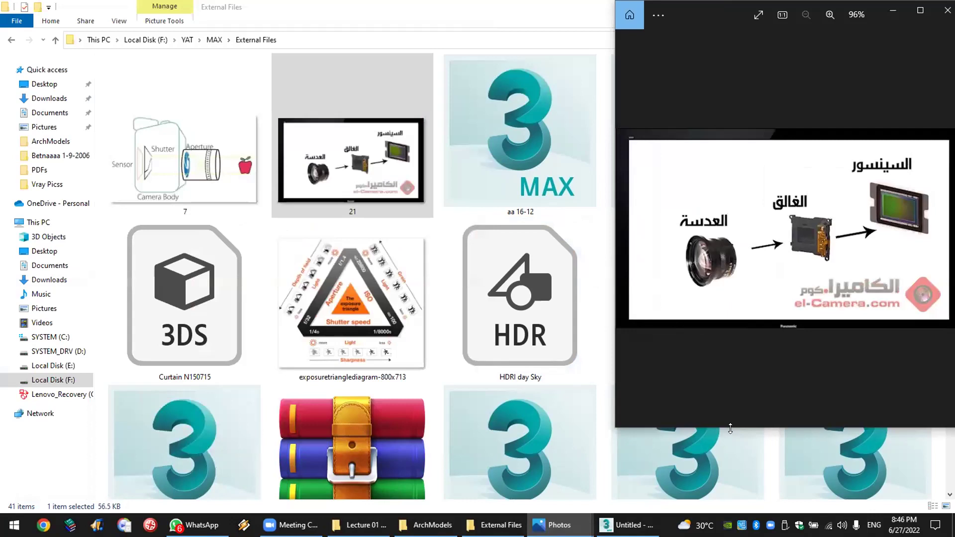
drag(731, 428, 730, 512)
Step: Close the External Files folder and bring the camera cross-section picture forward beside the other two pictures
click(947, 10)
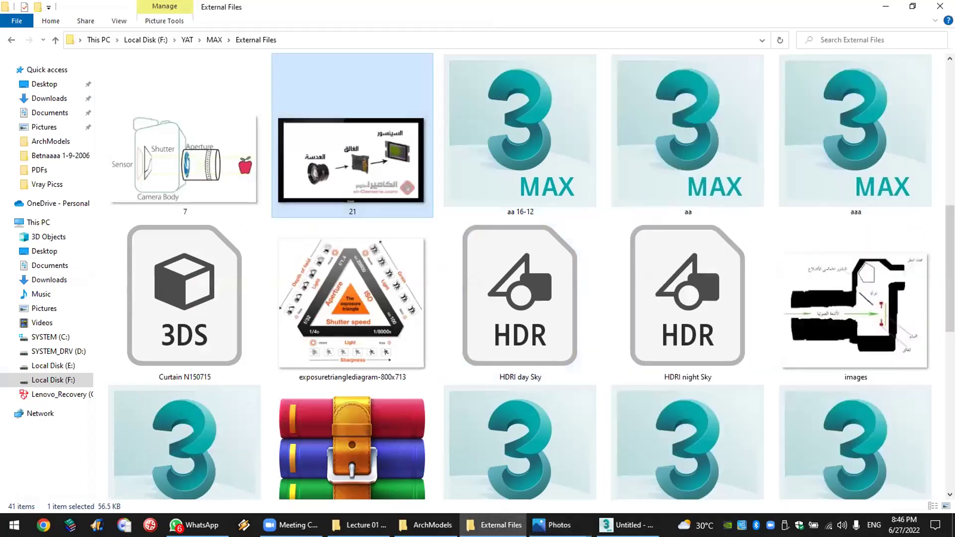
click(940, 6)
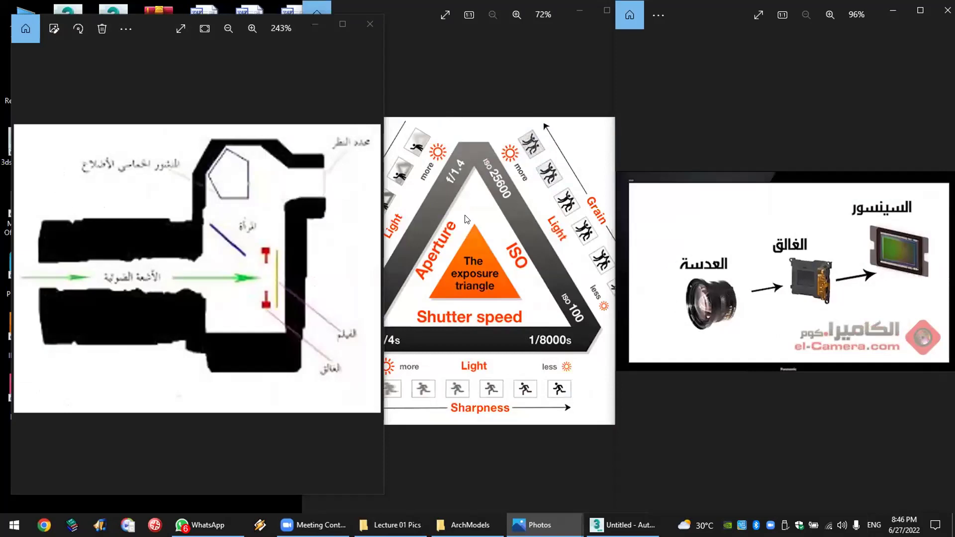
click(237, 153)
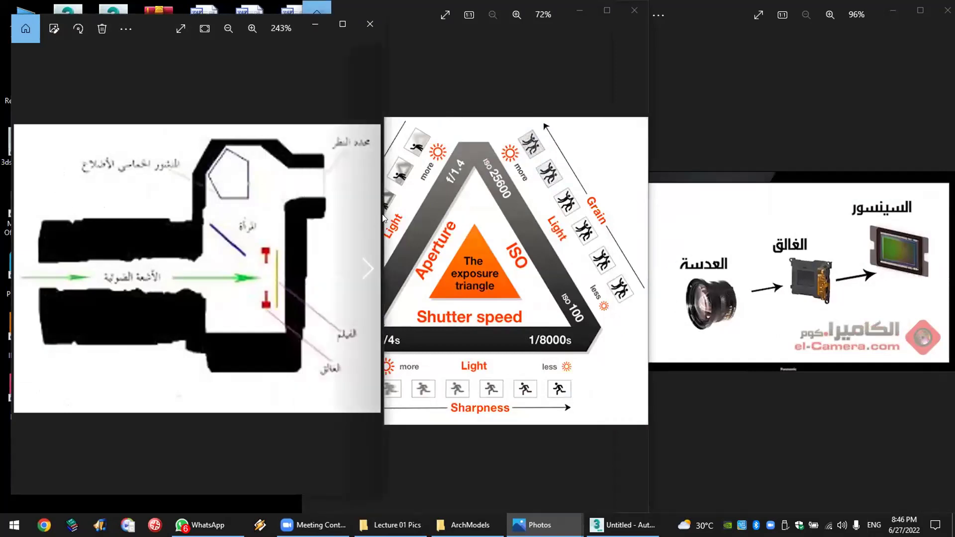
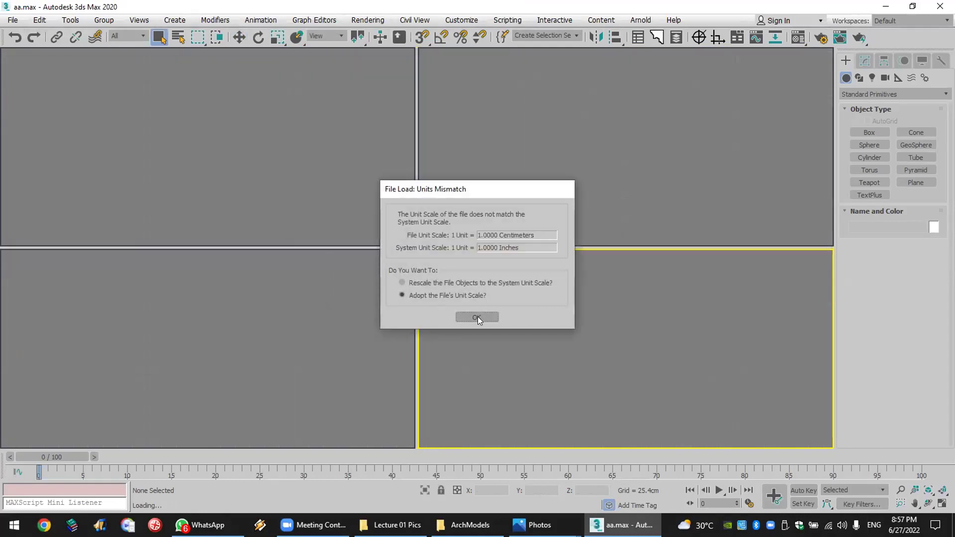
Step: Load aa.max in 3ds Max with the file's unit scale adopted and dismiss the Scene Converter
click(477, 317)
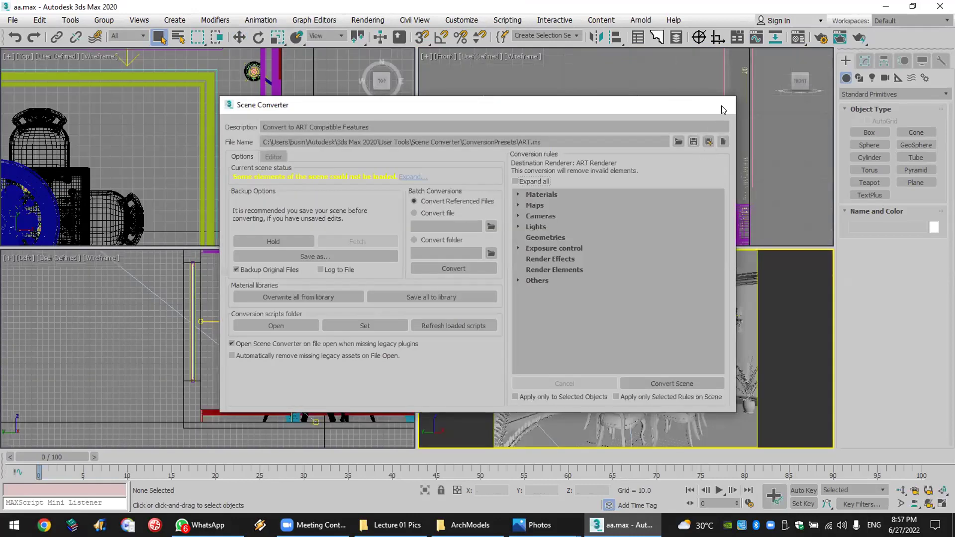
click(722, 105)
Step: Test-render the VRayCam001 view of the dining room and close the V-Ray Frame Buffer
click(859, 38)
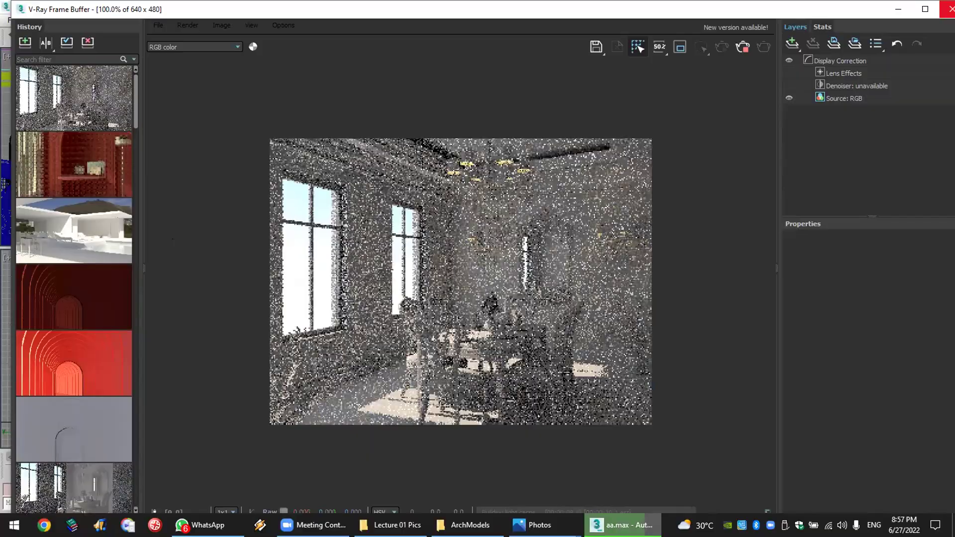
click(951, 9)
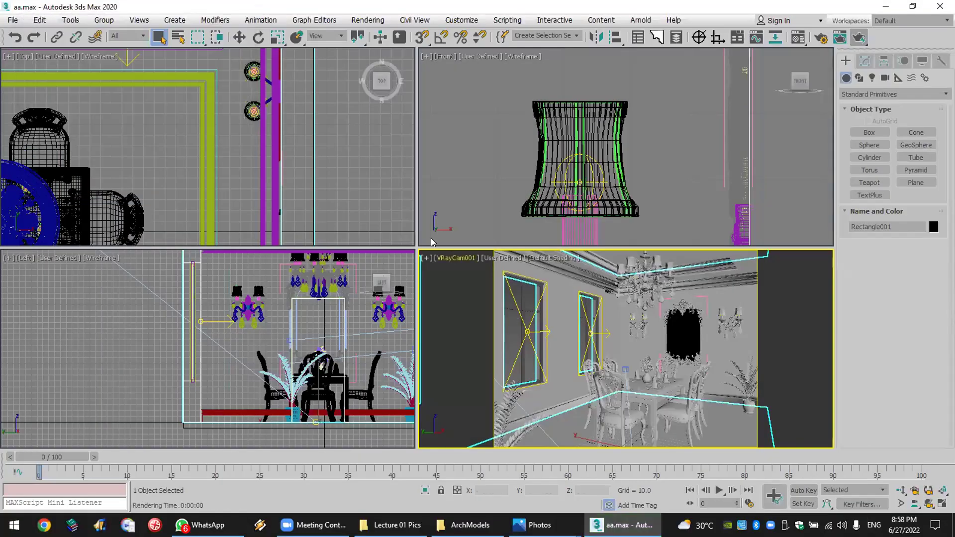
Step: Switch the VRayCam001 viewport to Perspective, select the vase on the dining table and frame it up close
scroll(281, 141, down, 3)
scroll(281, 141, down, 5)
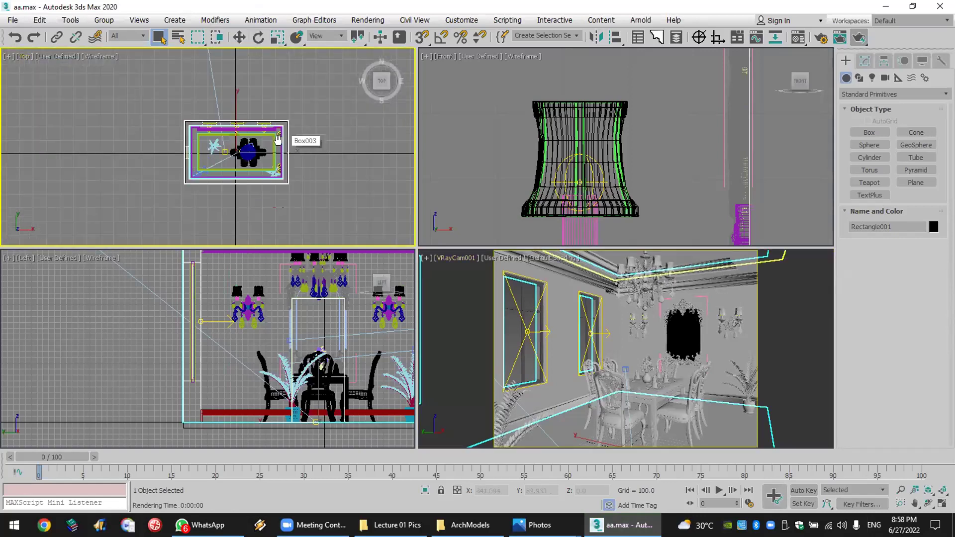
scroll(278, 139, up, 3)
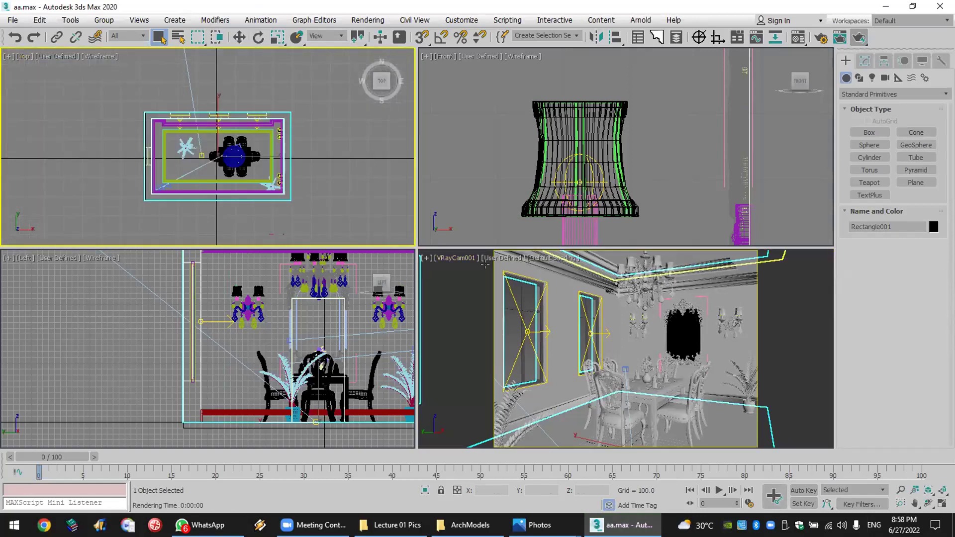
click(453, 259)
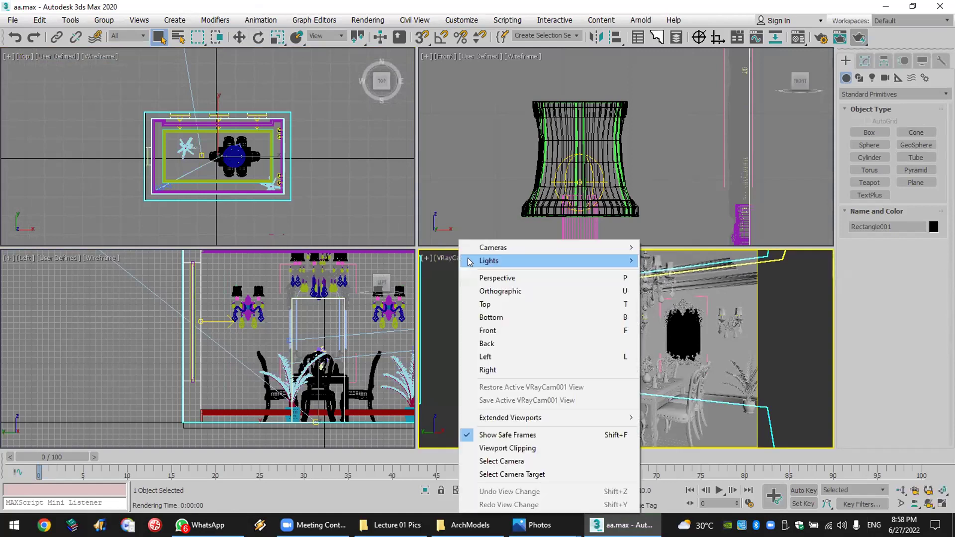
click(497, 278)
click(928, 504)
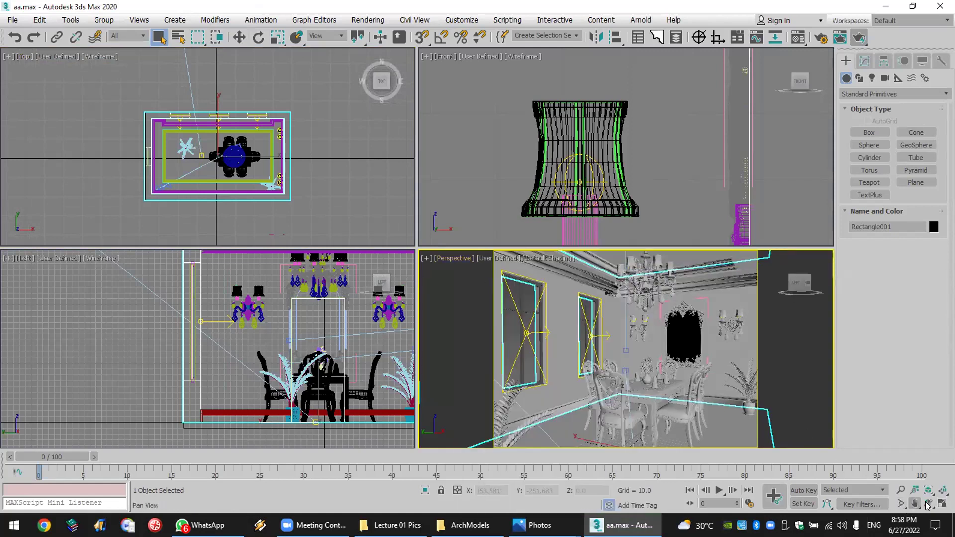
key(Escape)
click(641, 391)
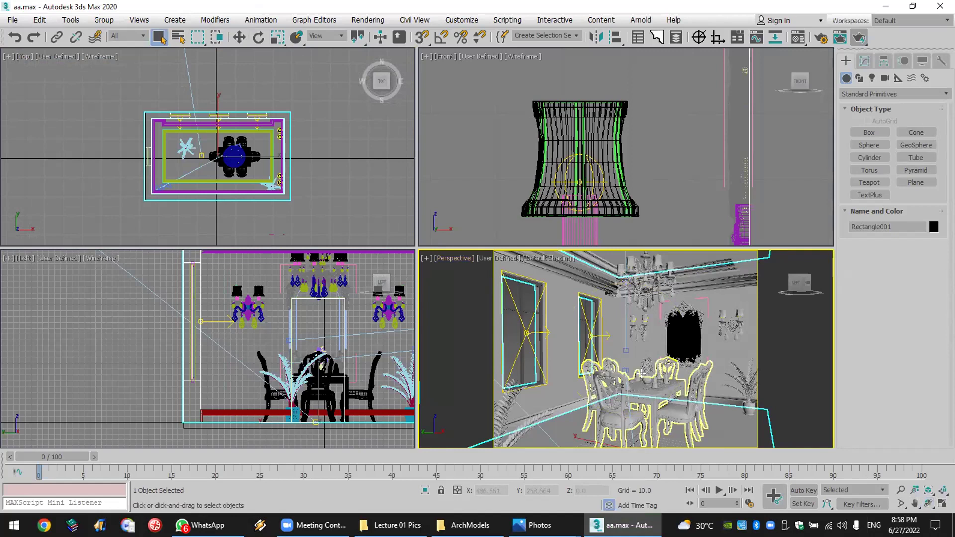
click(642, 379)
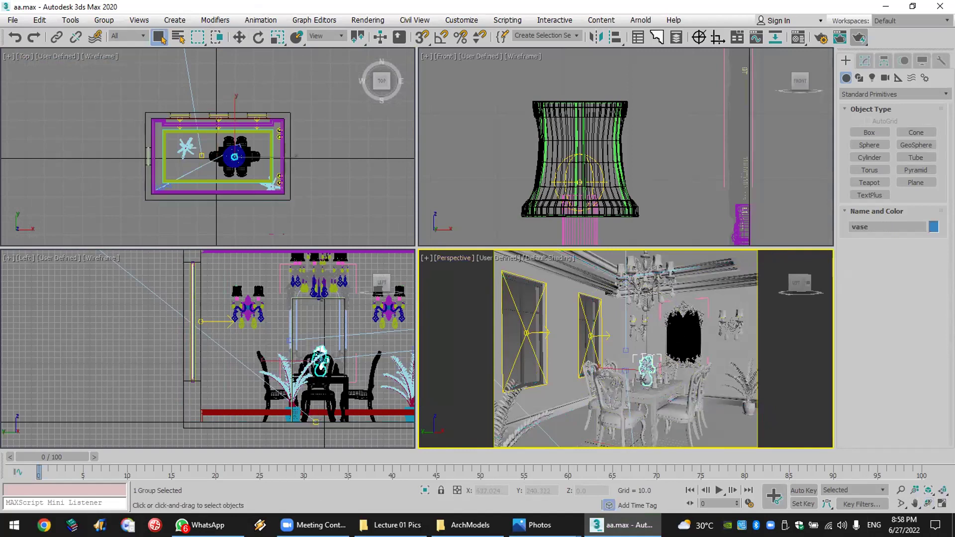
scroll(641, 380, up, 3)
middle_drag(640, 380, 617, 384)
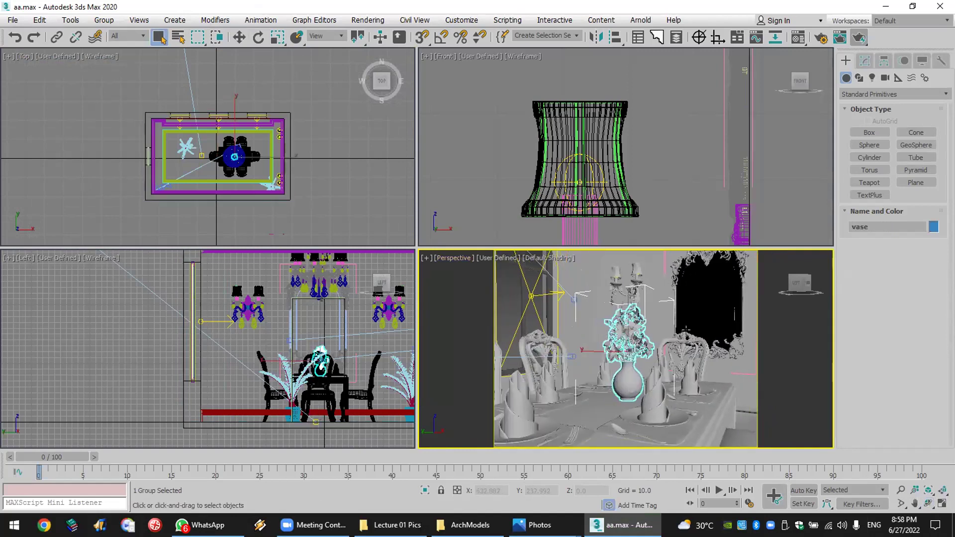
Step: Create a targeted V-Ray physical camera beside the lamp shade in the Front view
click(872, 78)
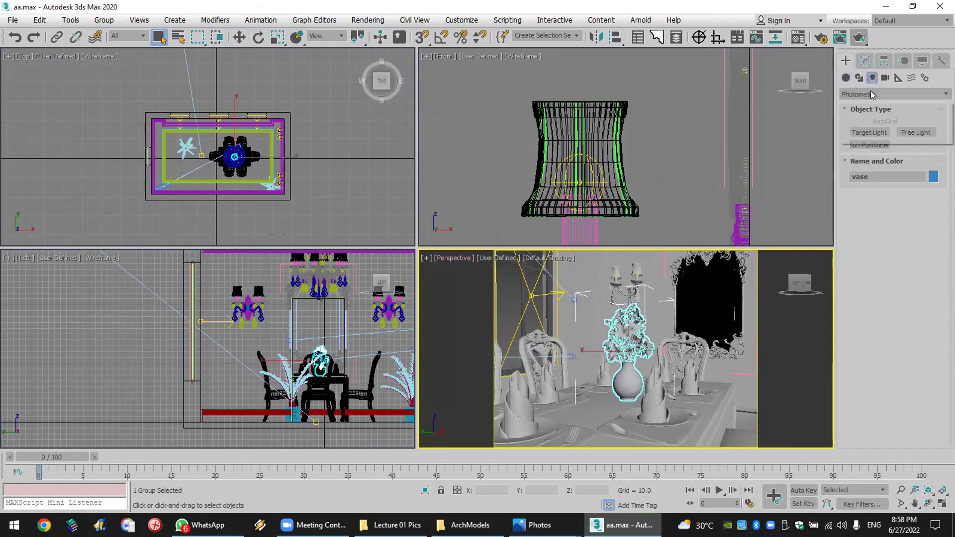
click(871, 93)
click(878, 127)
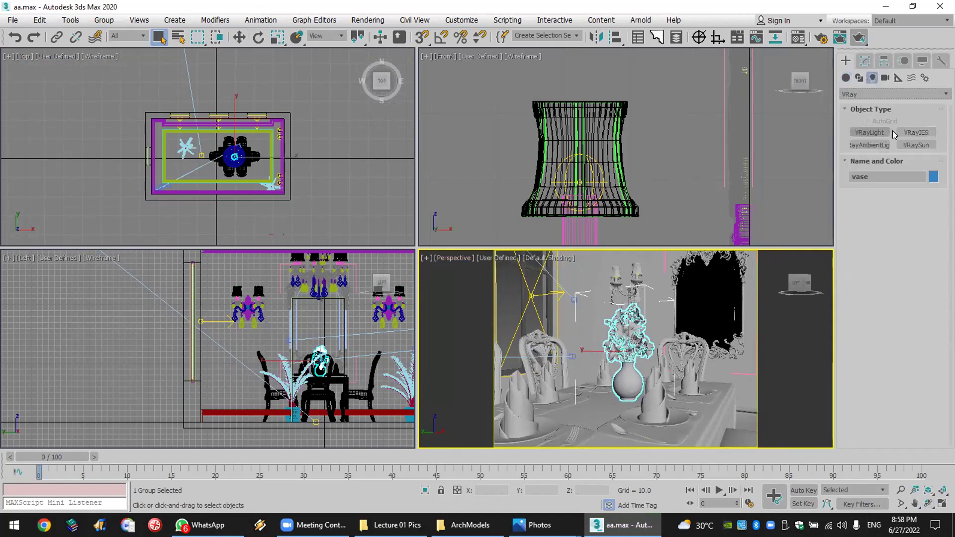
click(885, 79)
click(887, 92)
click(875, 121)
click(912, 134)
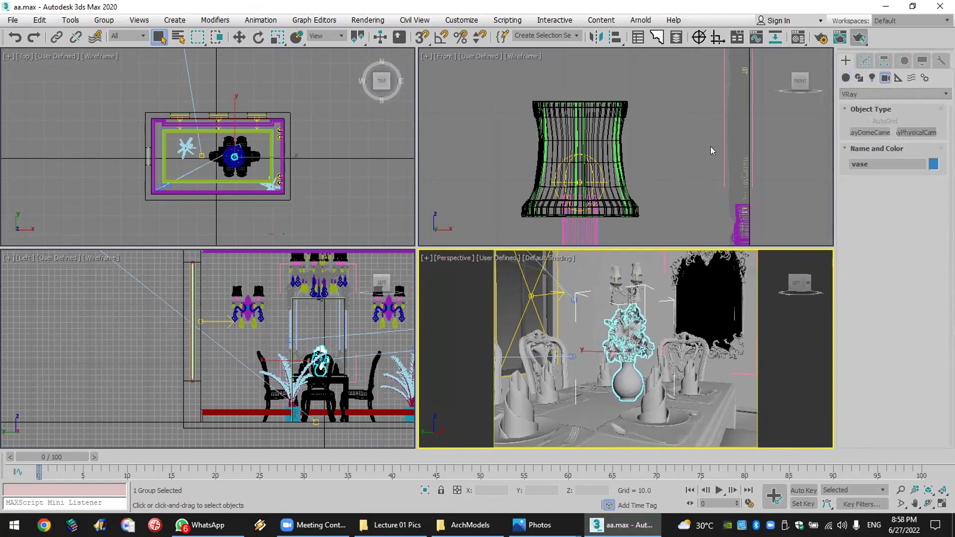
drag(470, 157, 495, 113)
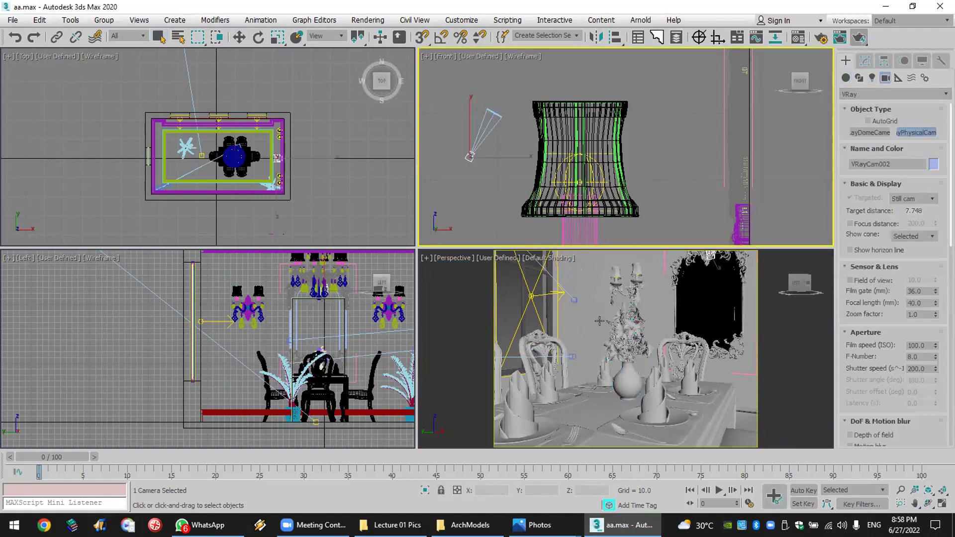
Step: Match the new camera to the Perspective close-up of the table and look through it in that viewport
right_click(572, 314)
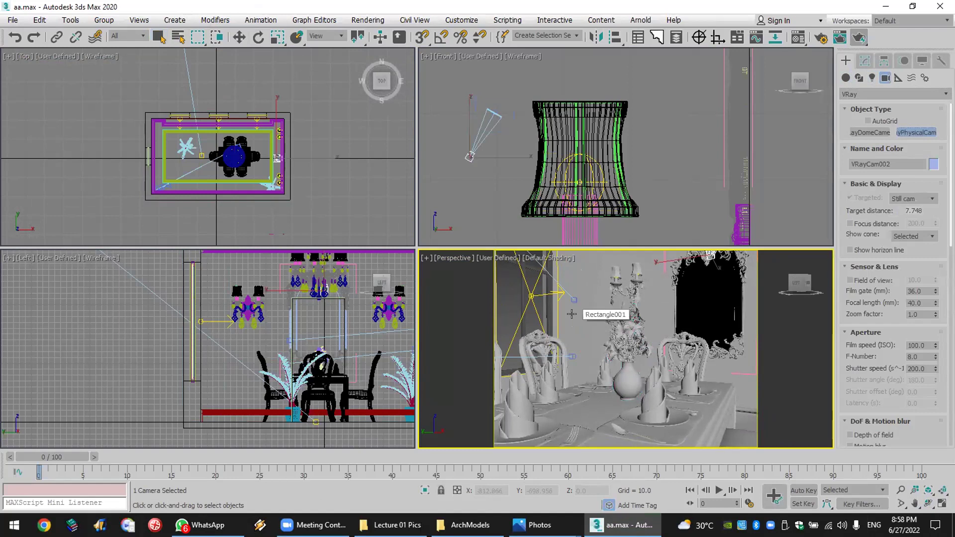
right_click(572, 314)
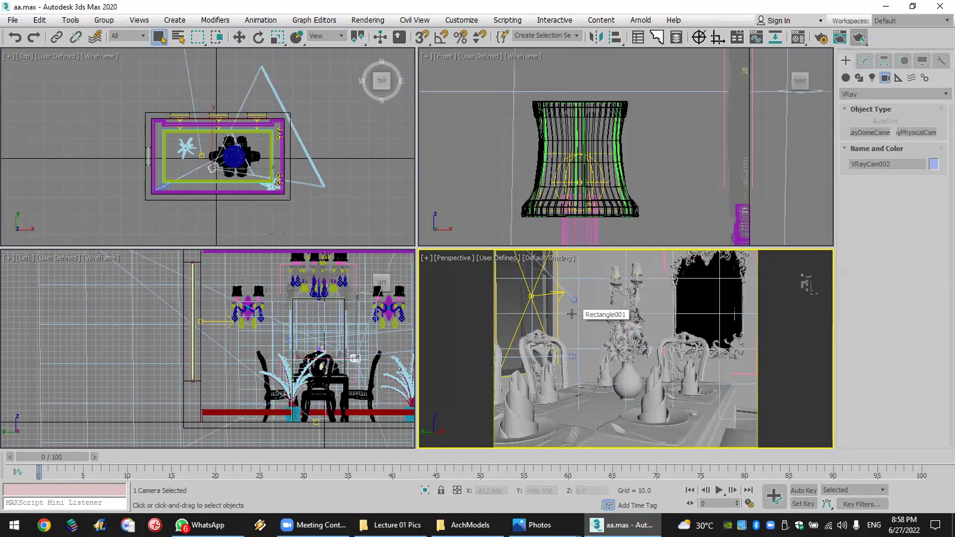
key(c)
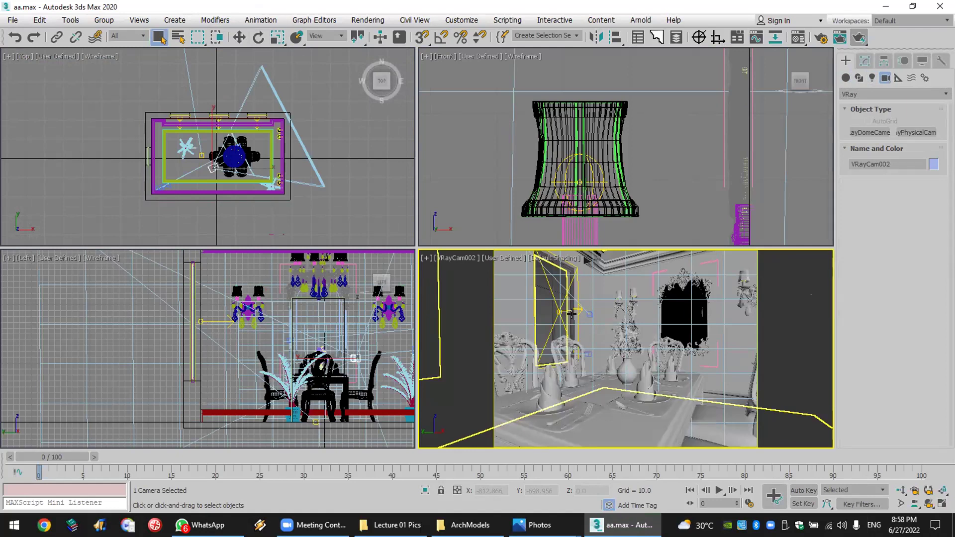
Step: Delete VRayCam002 and return the viewport to the VRayCam001 view
click(455, 258)
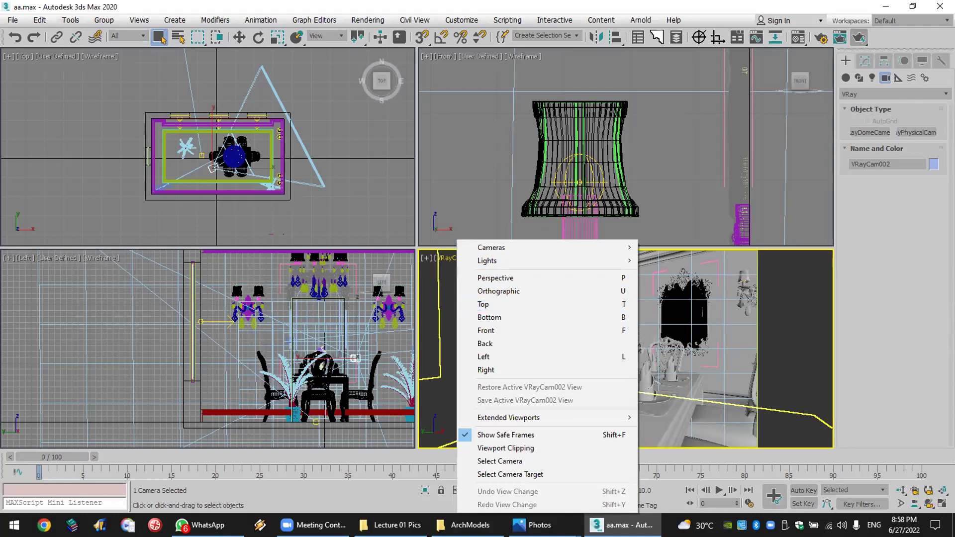
click(347, 138)
key(Delete)
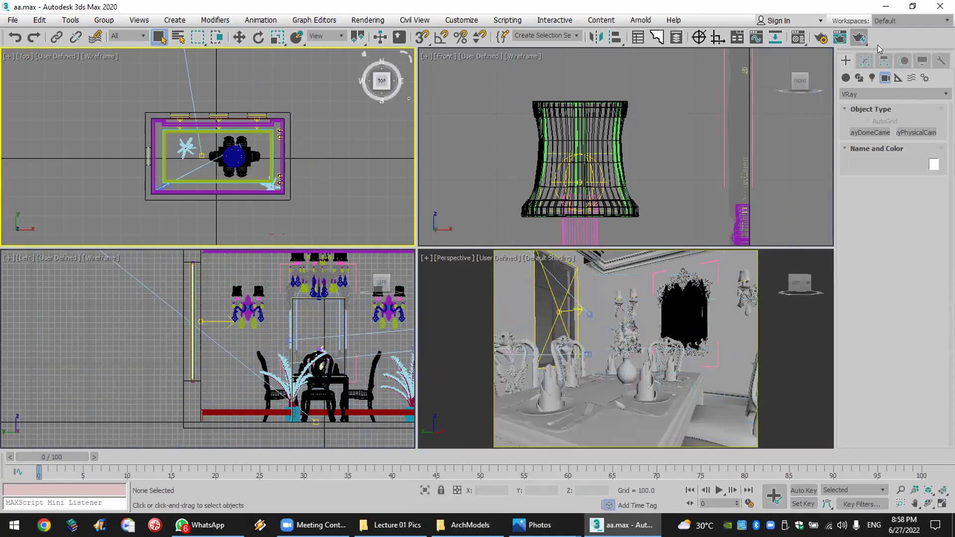
click(453, 258)
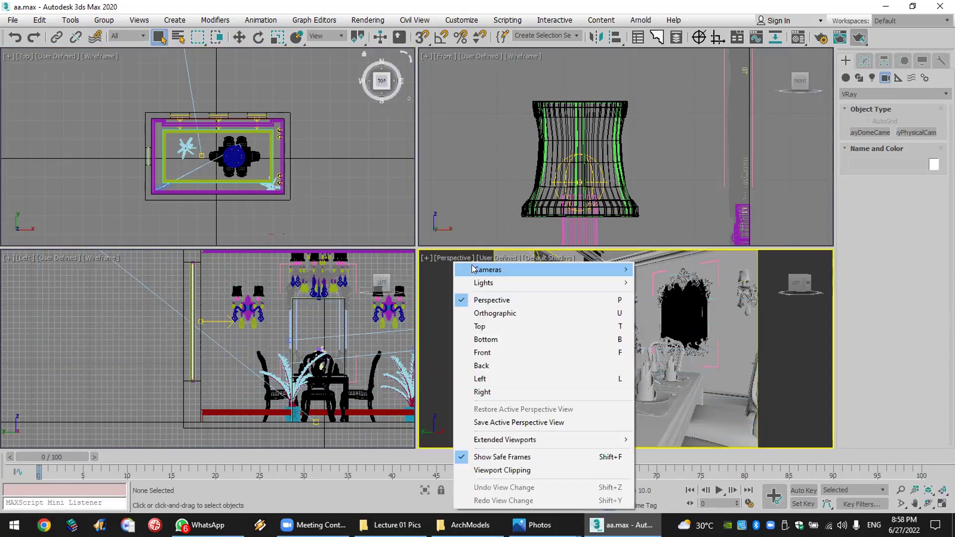
mouse_move(507, 269)
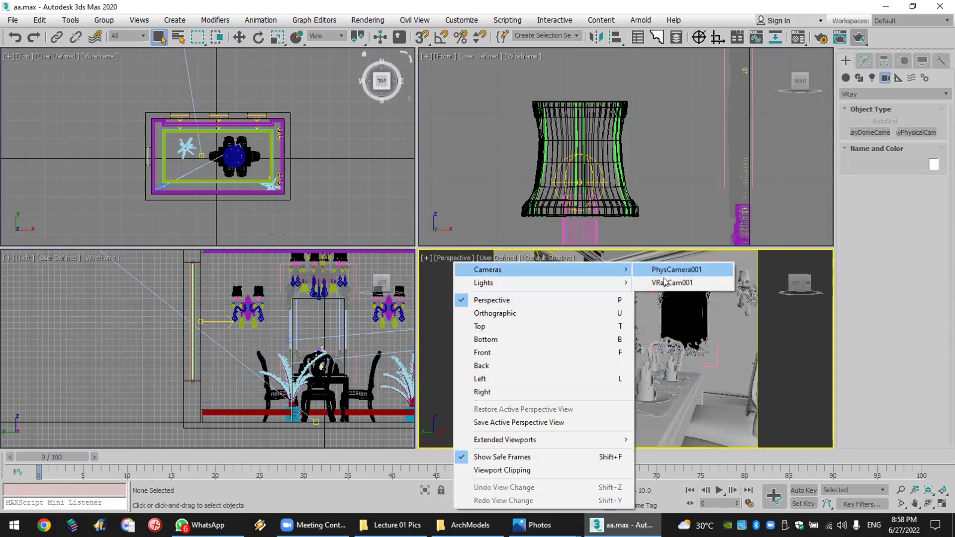
click(669, 283)
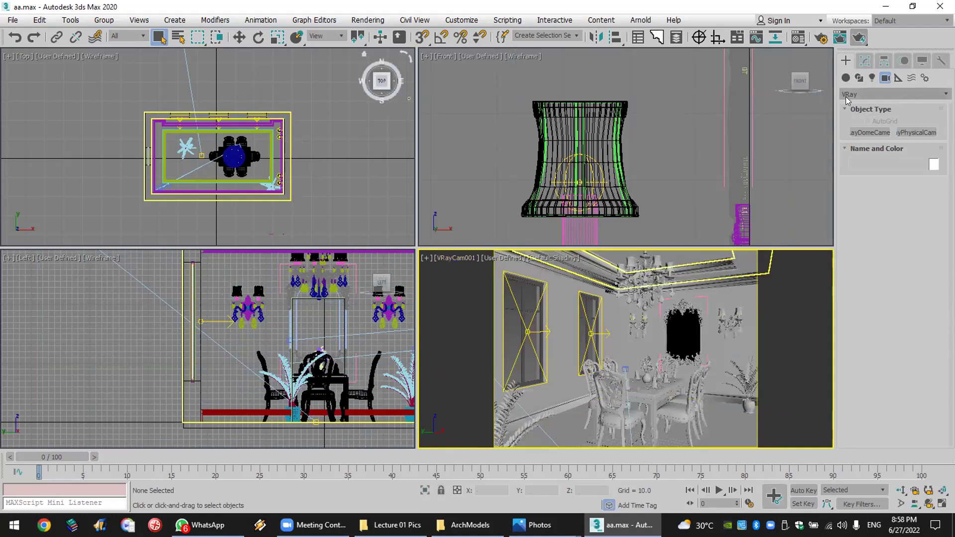
Step: Create a V-Ray physical camera outside the room in the Top view, target distance about 425, and shift the camera body away from the target's line
click(917, 133)
drag(50, 96, 110, 94)
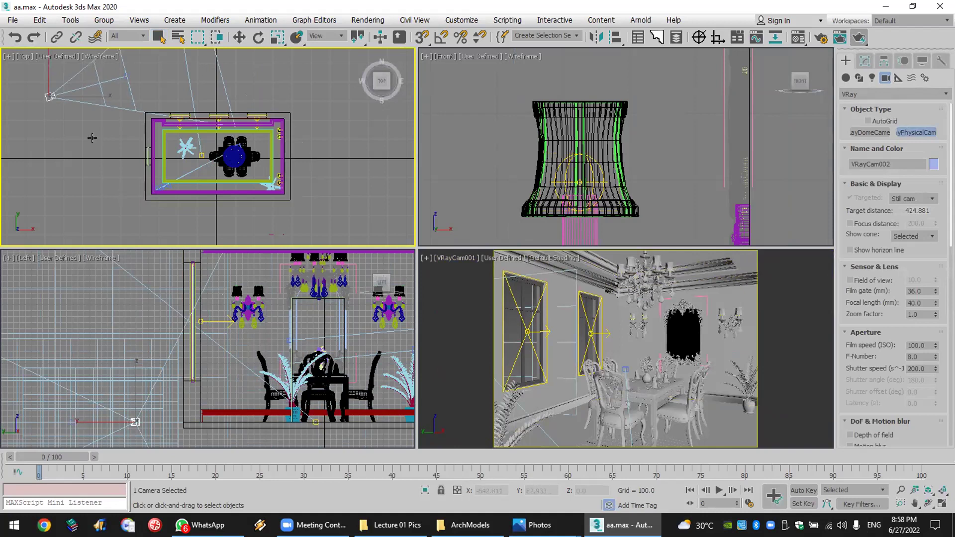
click(239, 37)
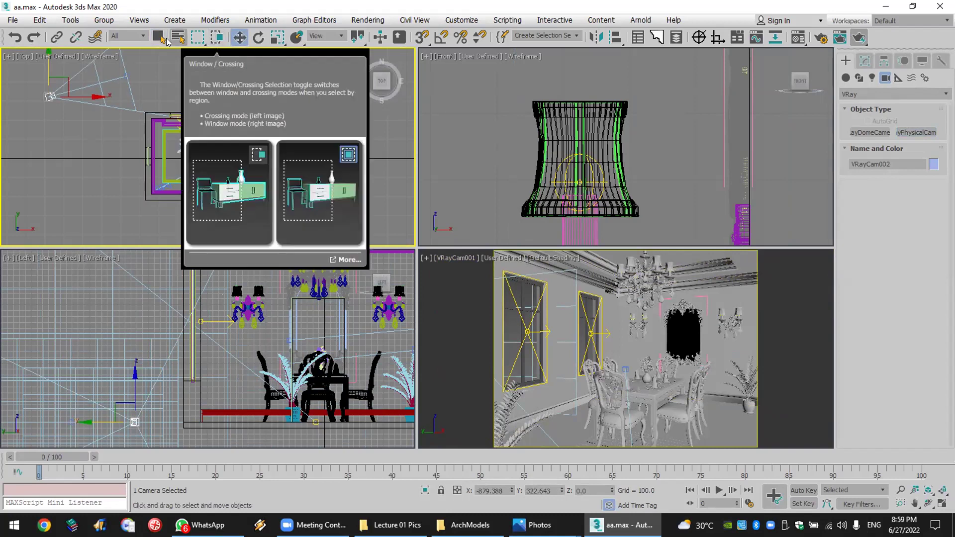
click(79, 118)
drag(49, 97, 50, 132)
click(126, 76)
drag(121, 98, 92, 117)
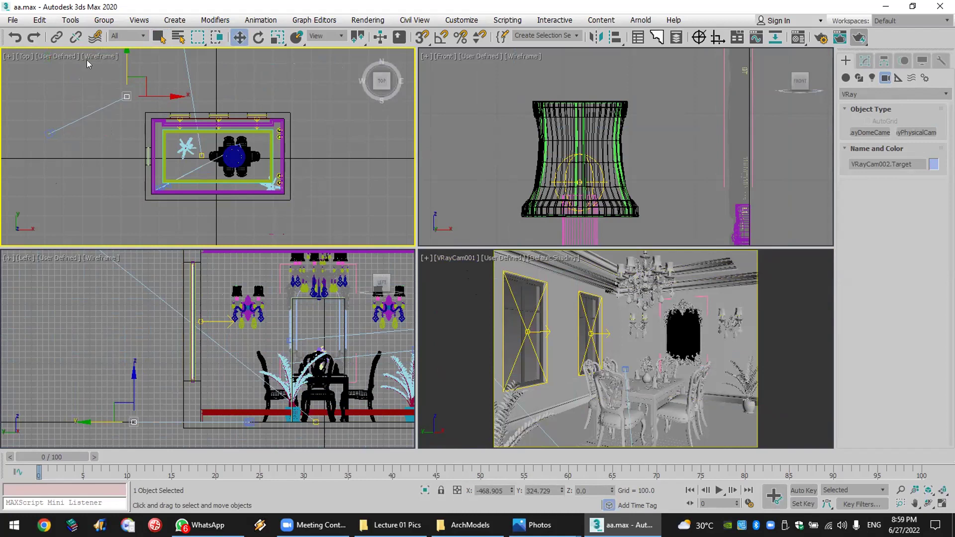
Step: Show the VRayCam002 view in the viewport that displays VRayCam001
click(457, 256)
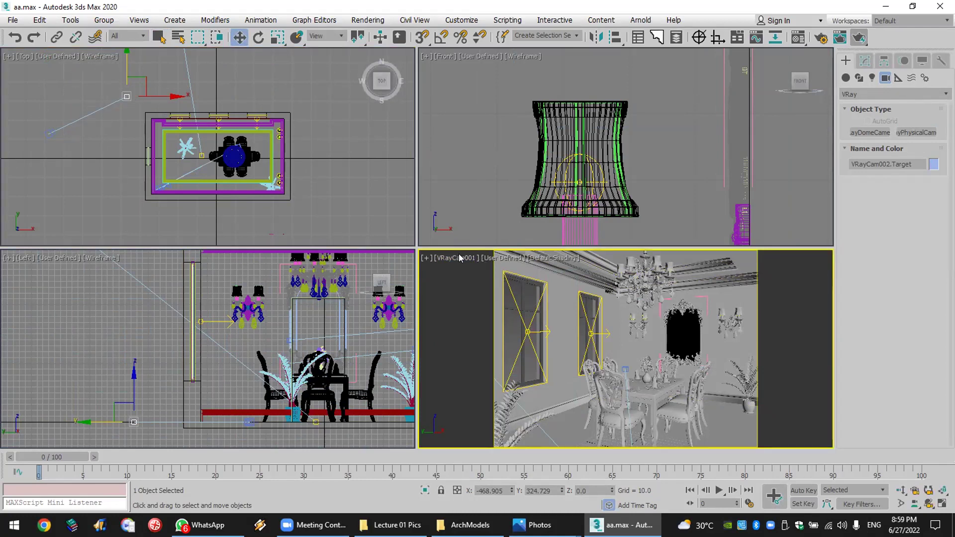
mouse_move(556, 249)
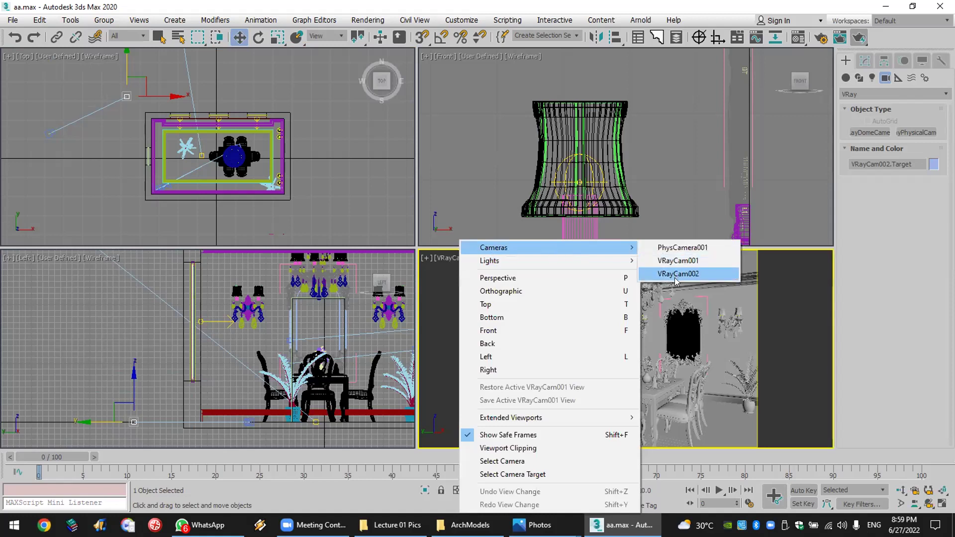
click(675, 275)
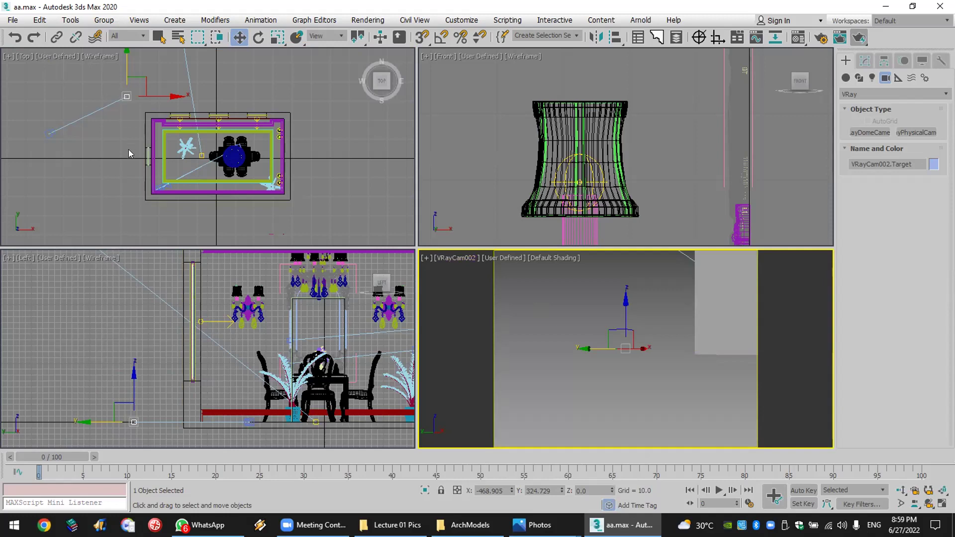
Step: Move the VRayCam002 target to about X 224, Y 20 by the dining table and the camera inside the room to about X -266, Y 12
click(126, 96)
drag(154, 84, 275, 143)
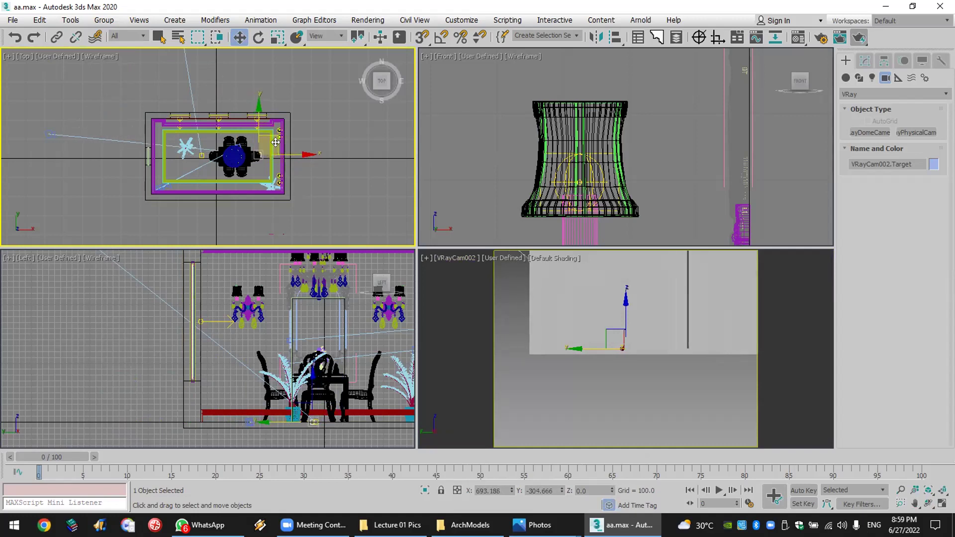
click(55, 134)
drag(56, 135, 184, 145)
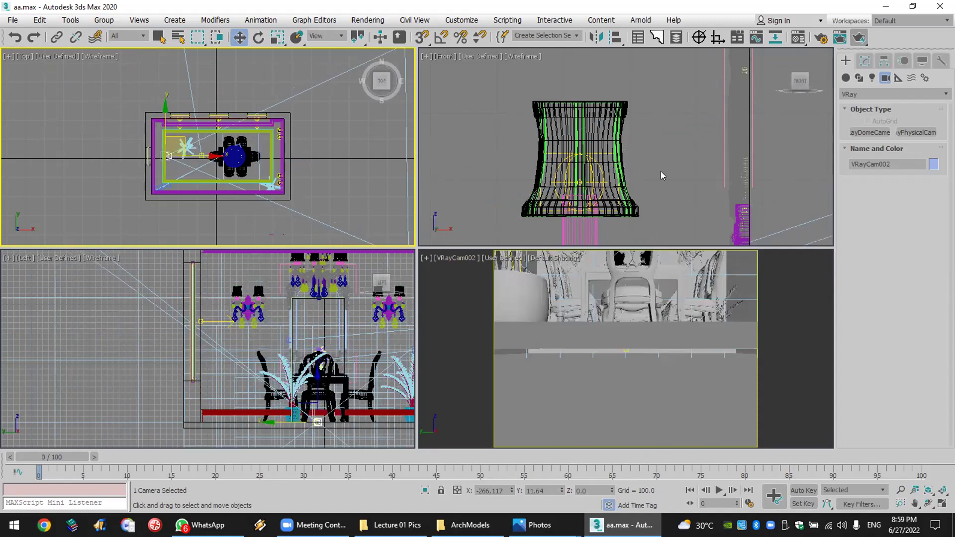
Step: Raise the VRayCam002 camera body to about Z 211 in the Front view
scroll(661, 171, down, 10)
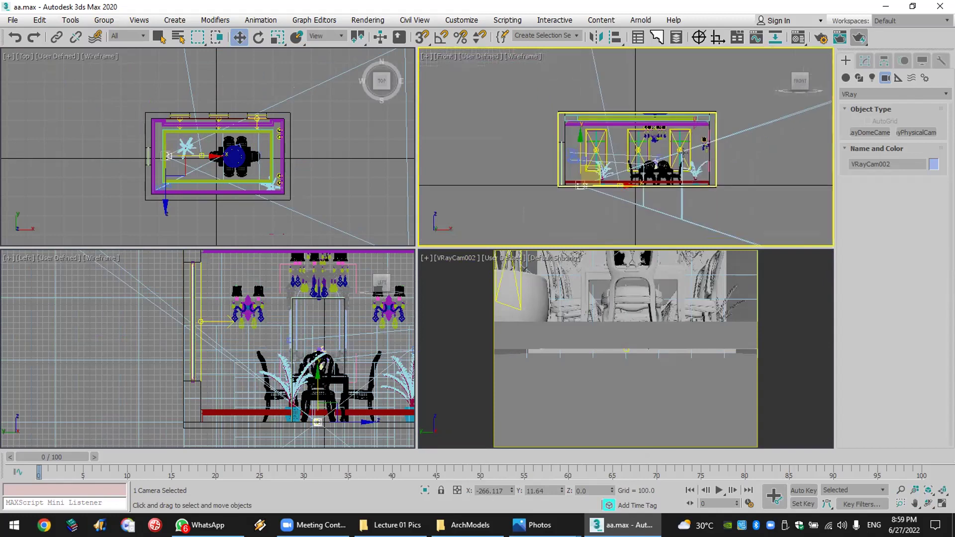
right_click(593, 199)
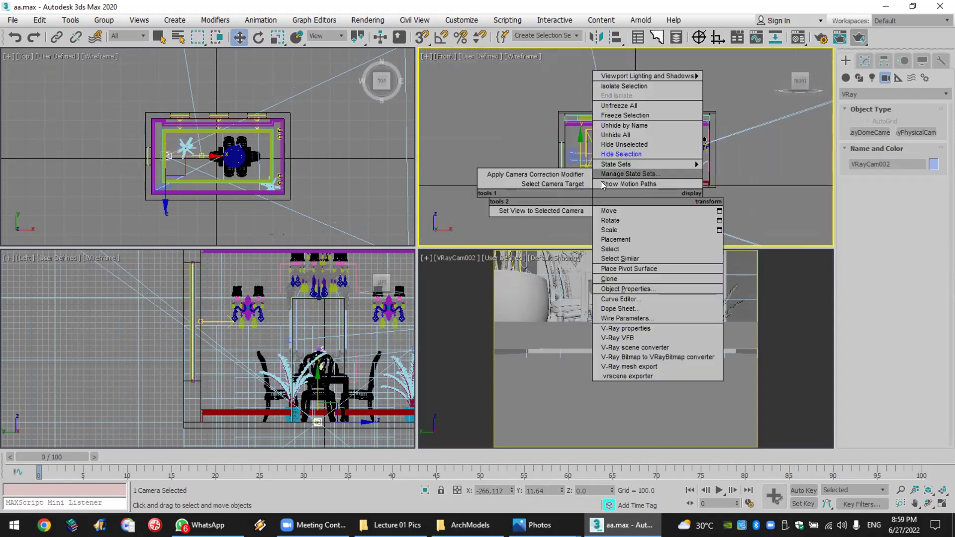
click(608, 210)
drag(580, 143, 564, 124)
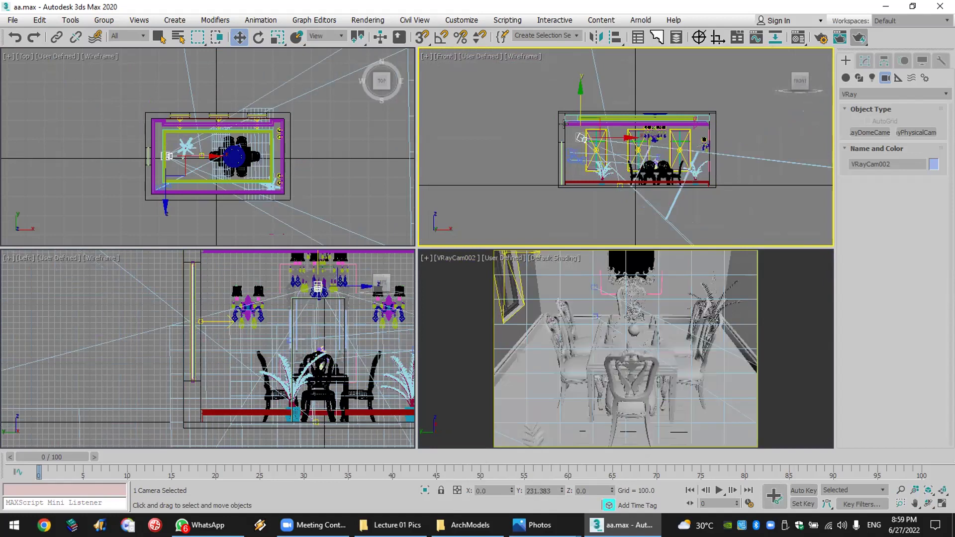
Step: Select the VRayCam002 target and raise it to about Z 148 in the Front view
right_click(578, 139)
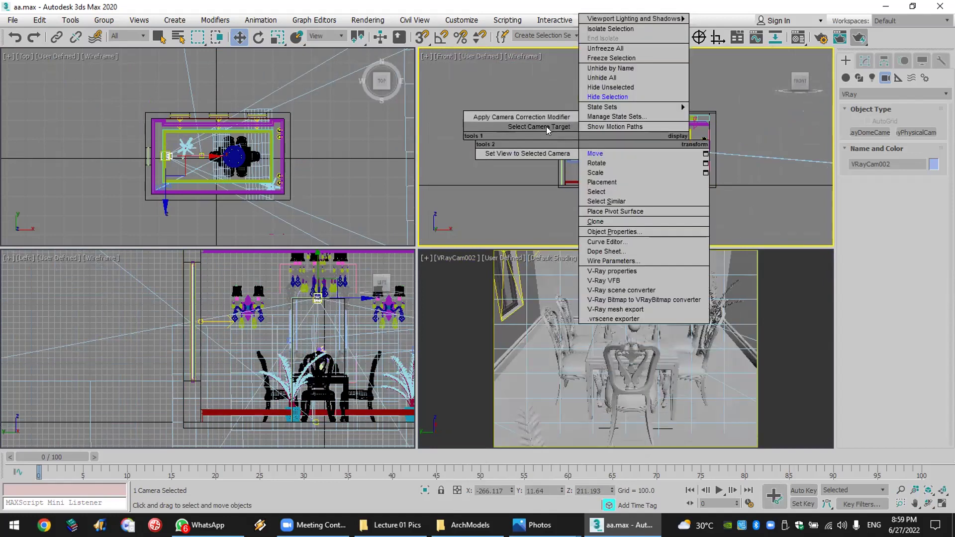
click(547, 127)
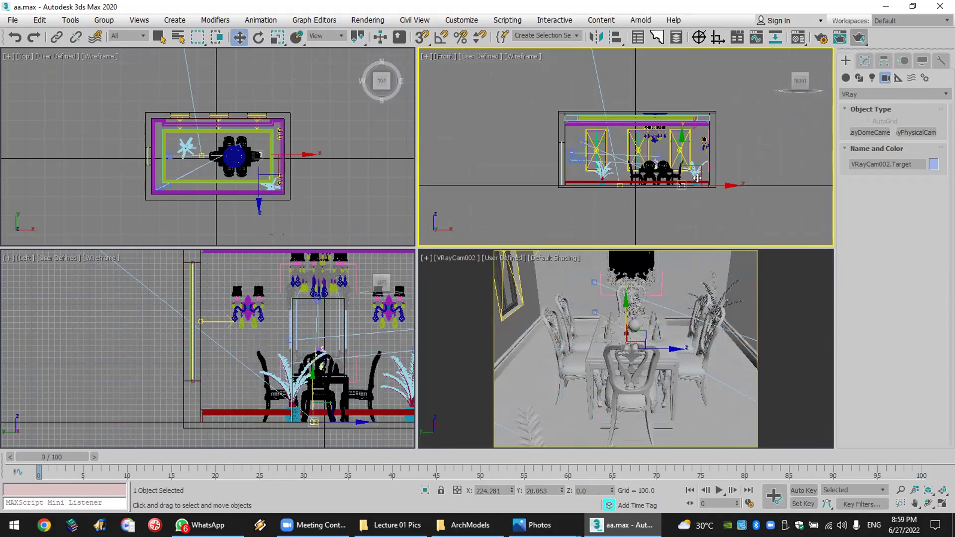
drag(694, 141, 712, 112)
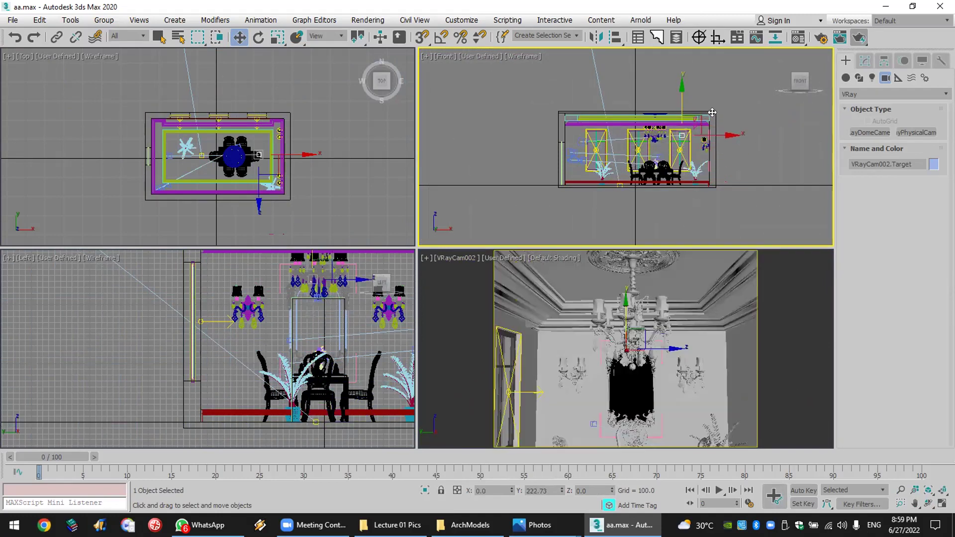
right_click(712, 112)
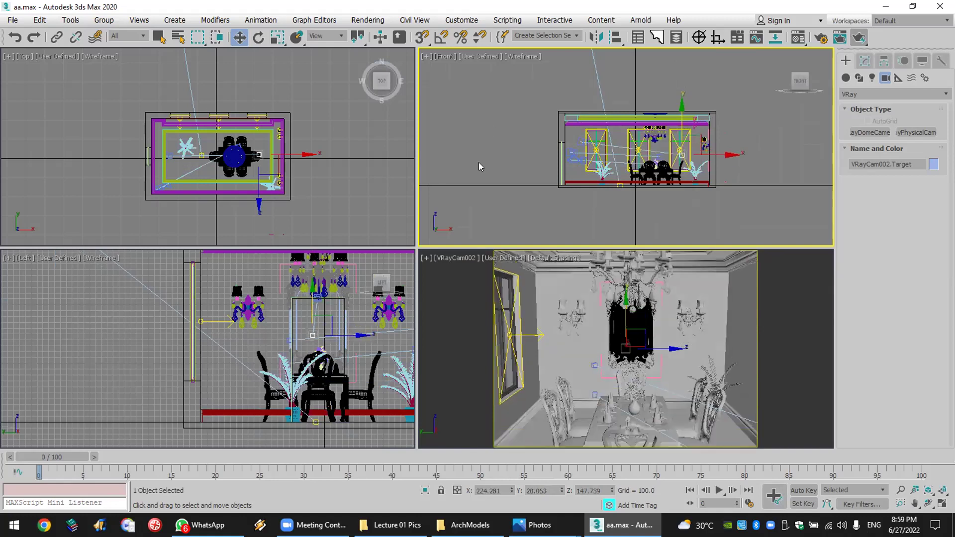
Step: Move the VRayCam002 camera into the room's corner at about X -300, Y -160 and lower it to about Z 96
click(459, 258)
click(527, 461)
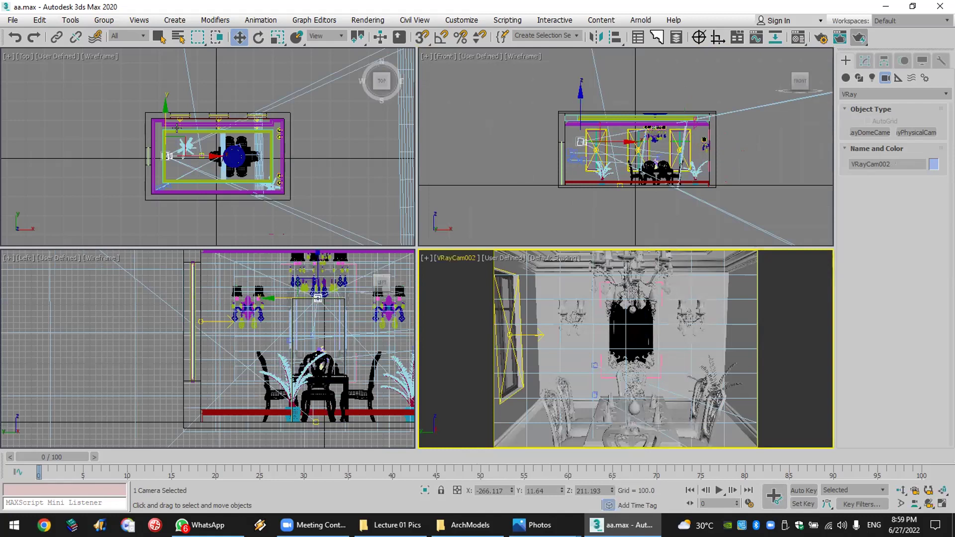
drag(178, 132, 166, 169)
click(564, 97)
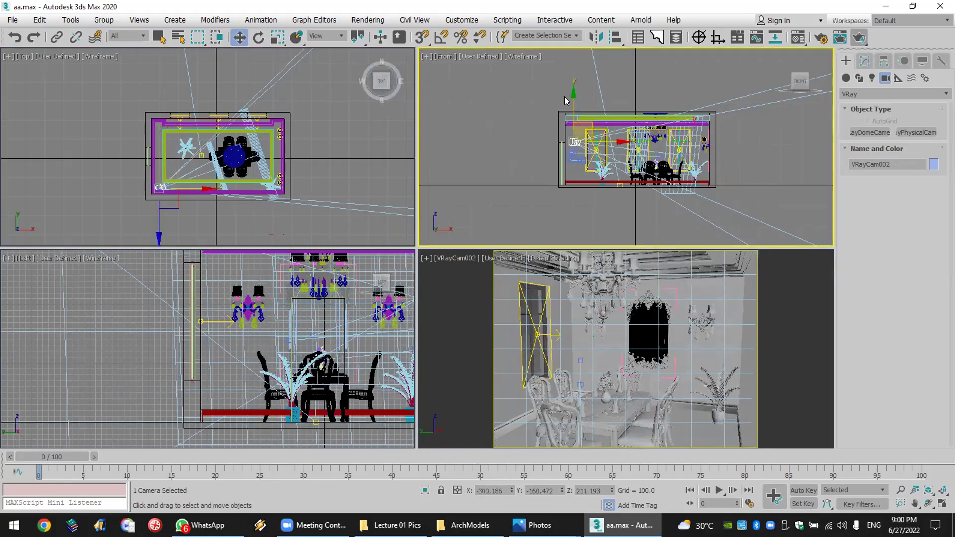
drag(571, 103, 569, 125)
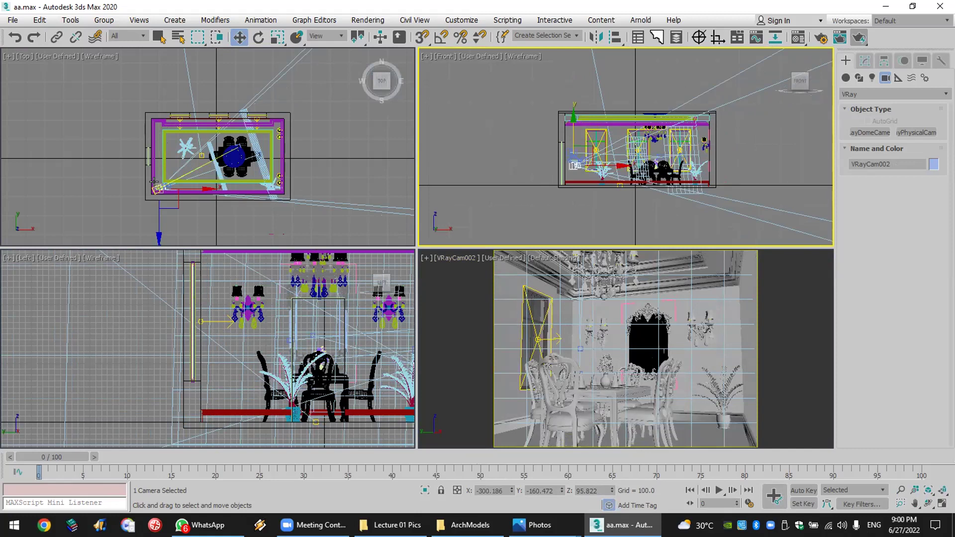
Step: Delete VRayCam002 and show the VRayCam001 view in the Perspective viewport
click(157, 181)
key(Delete)
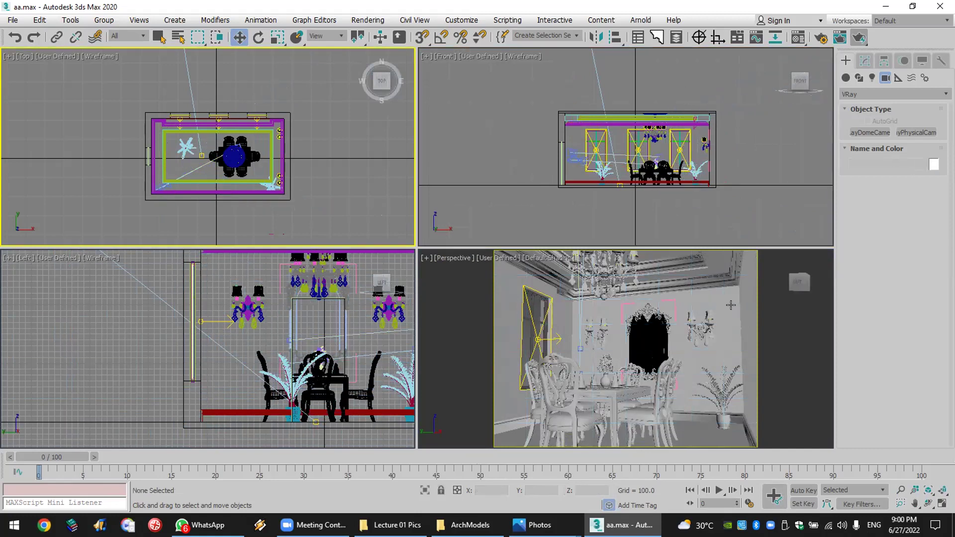
click(453, 260)
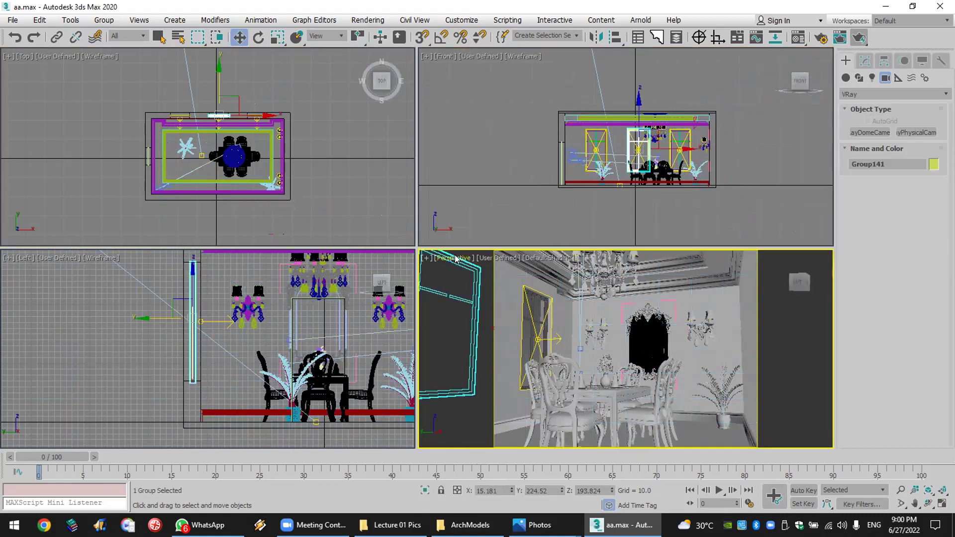
click(455, 258)
mouse_move(531, 267)
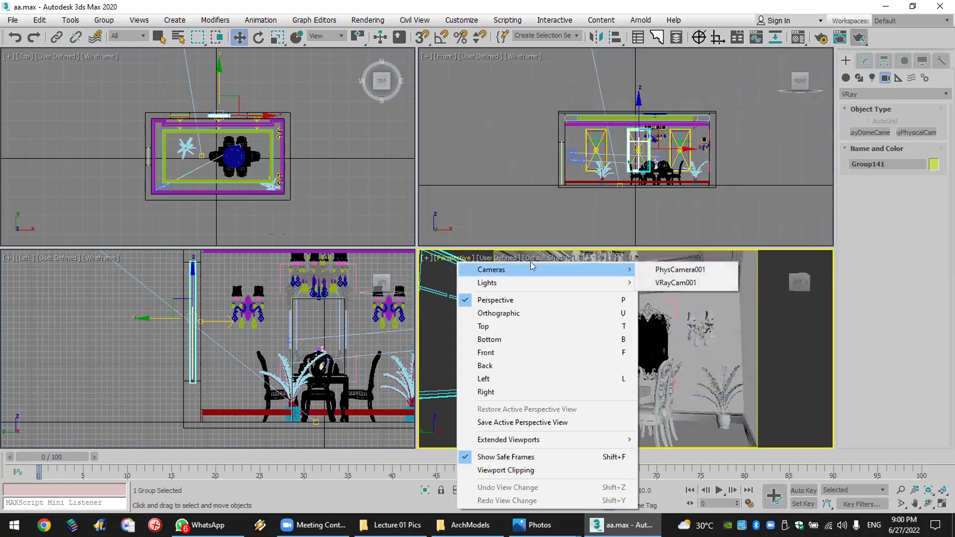
click(660, 282)
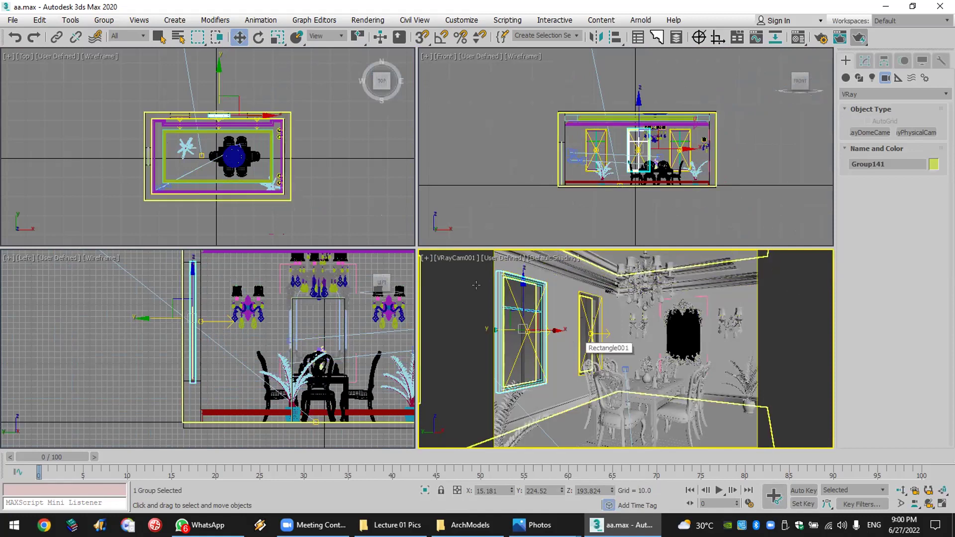
Step: Set the F-Number of VRayCam001 to 2 and run a brief test render of its view
click(460, 263)
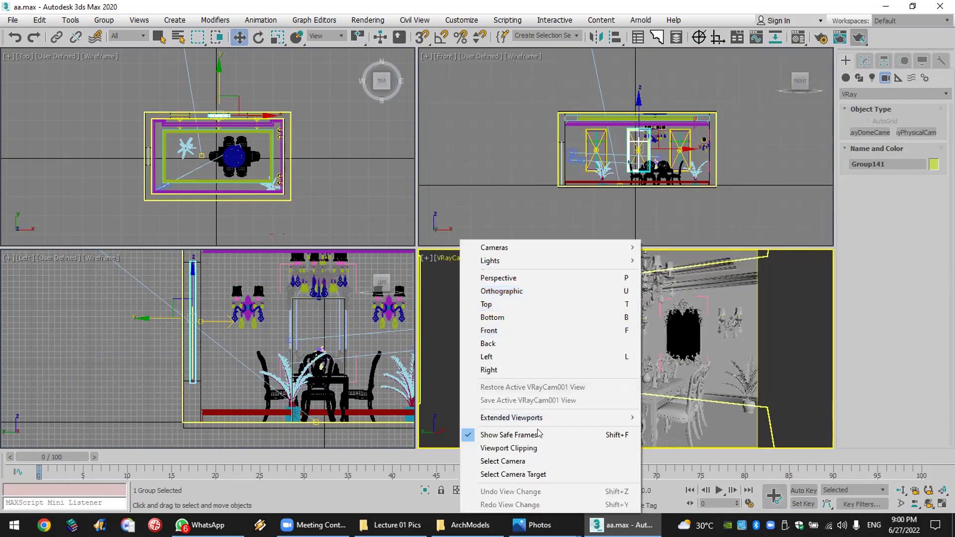
click(502, 461)
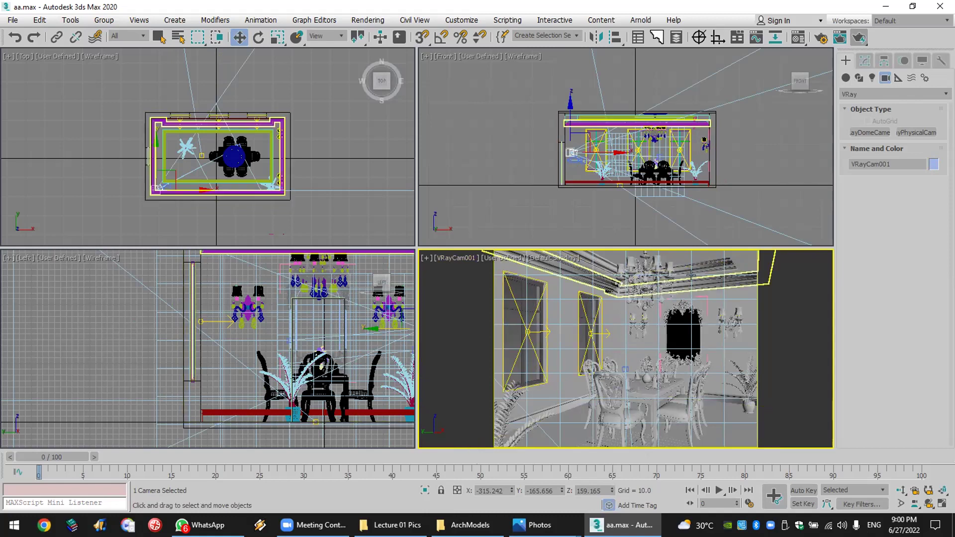
click(864, 62)
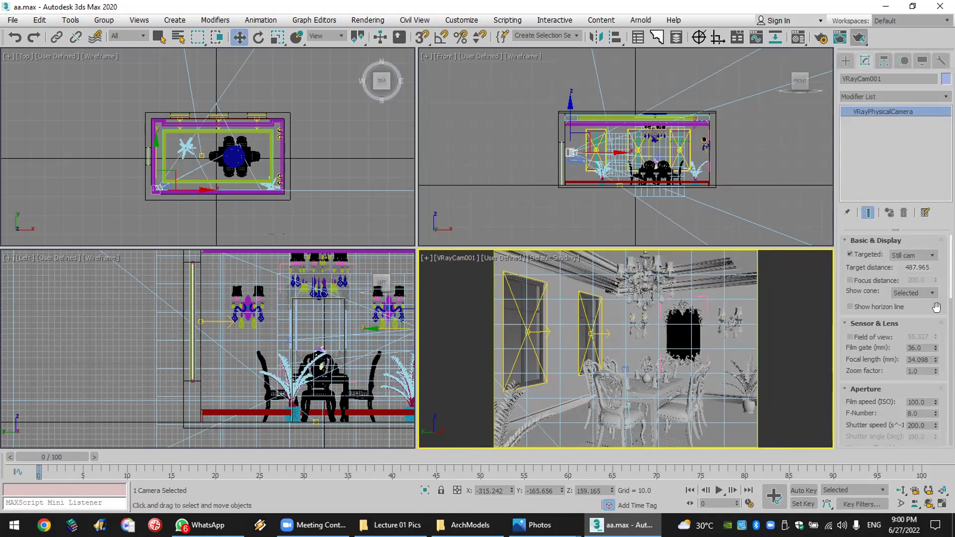
drag(864, 413, 873, 363)
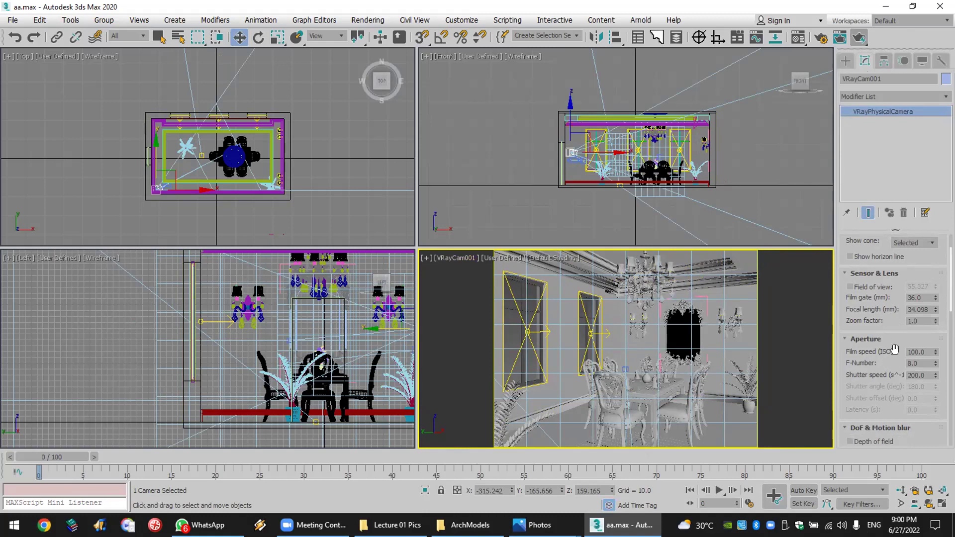
double_click(917, 364)
key(Return)
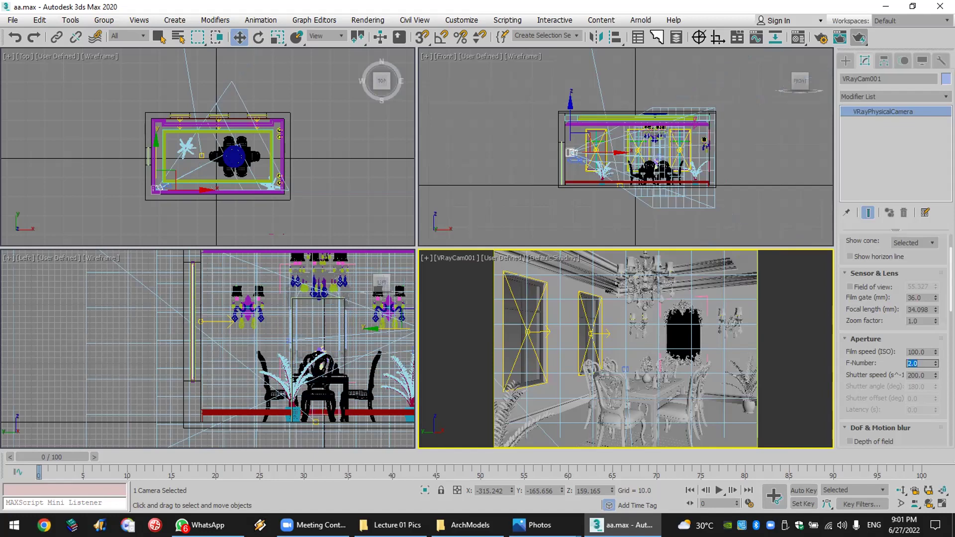
click(859, 39)
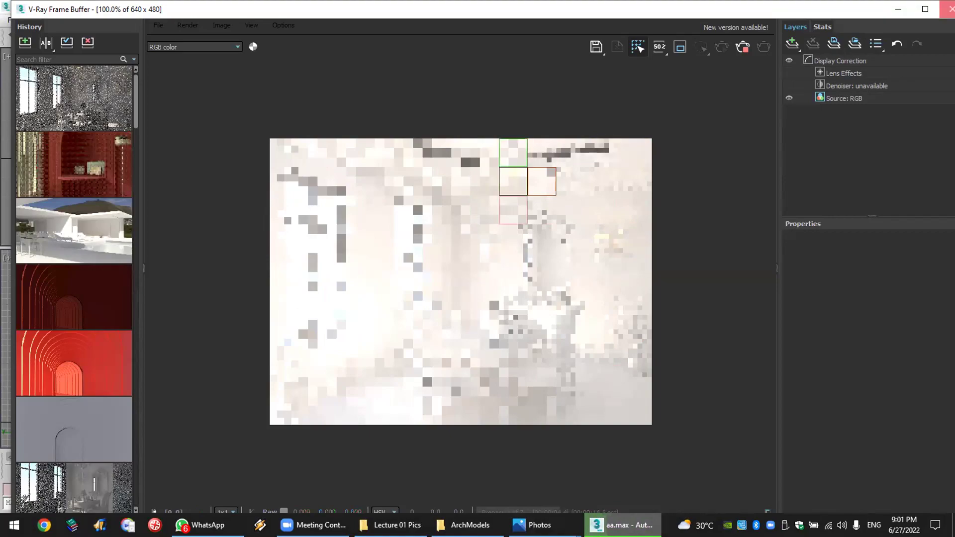
click(951, 9)
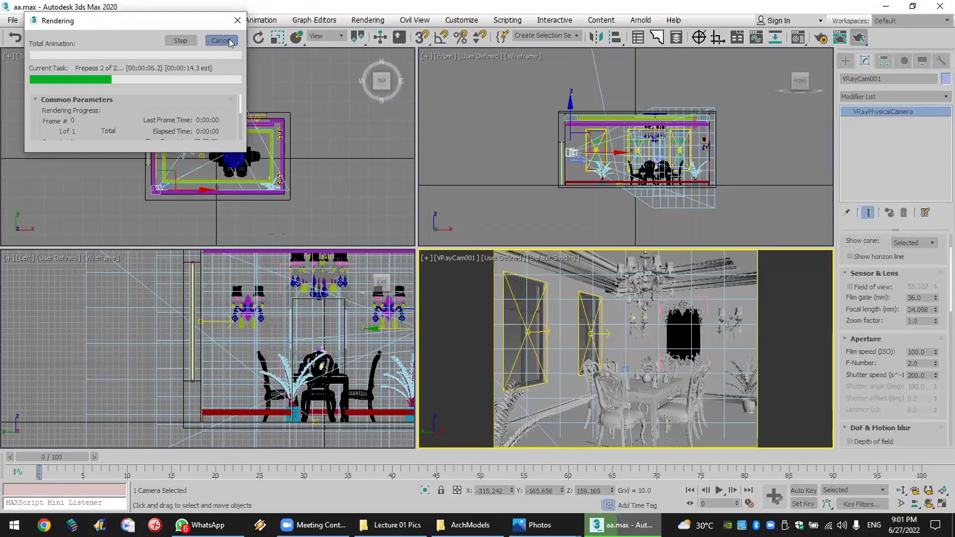
Step: Set the F-Number of VRayCam001 to 8
click(913, 363)
key(BackSpace)
key(BackSpace)
key(BackSpace)
text(8)
key(Return)
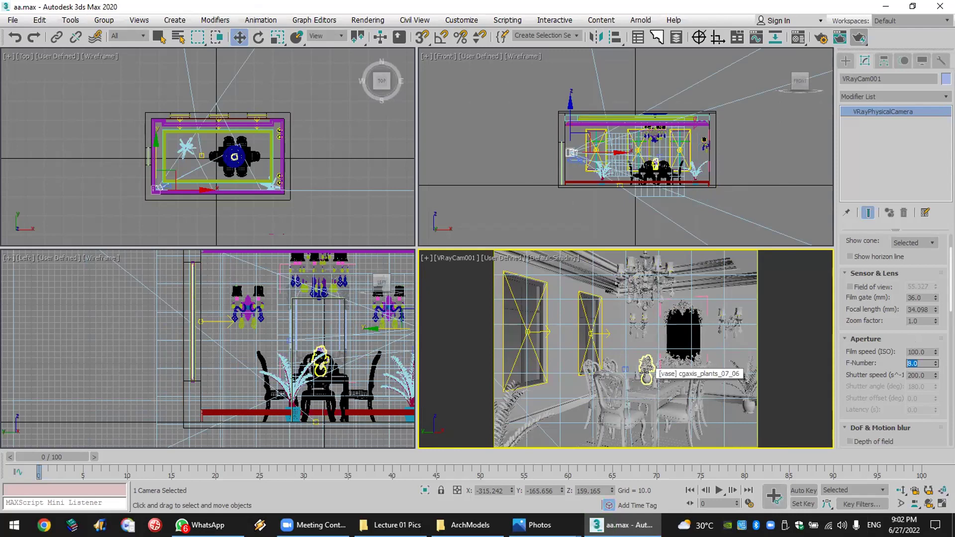
Step: Switch the VRayCam001 viewport to Perspective and frame a low close-up of the vase on the dining table
click(644, 374)
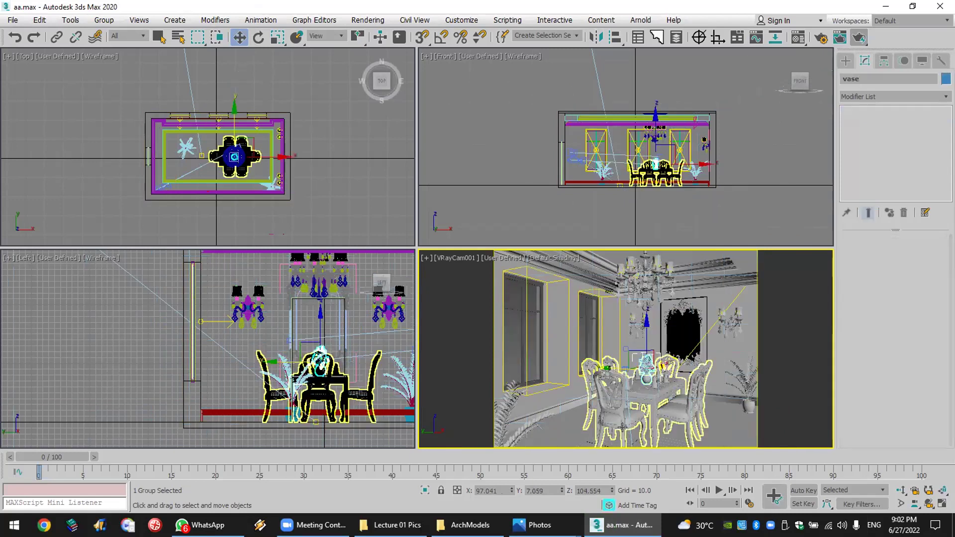
click(507, 265)
click(462, 256)
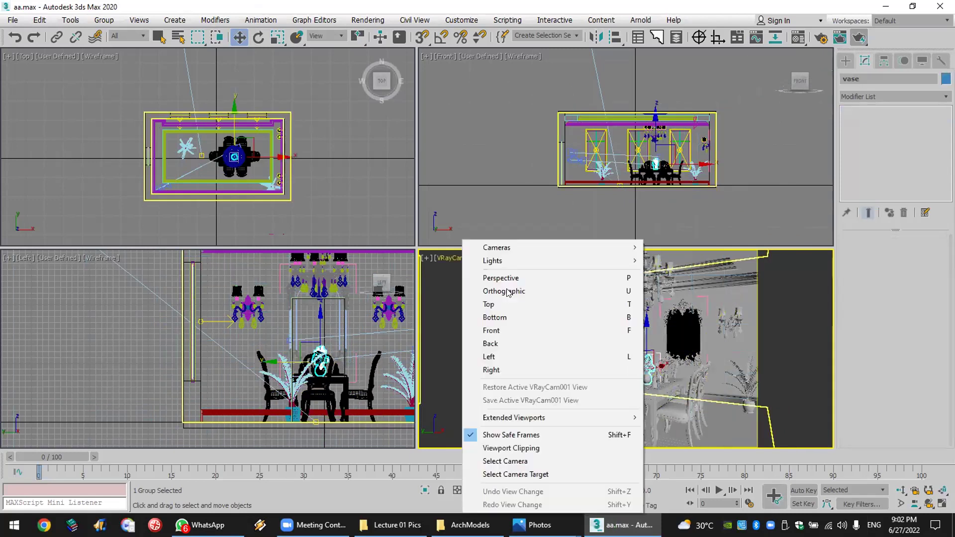
click(501, 277)
click(656, 387)
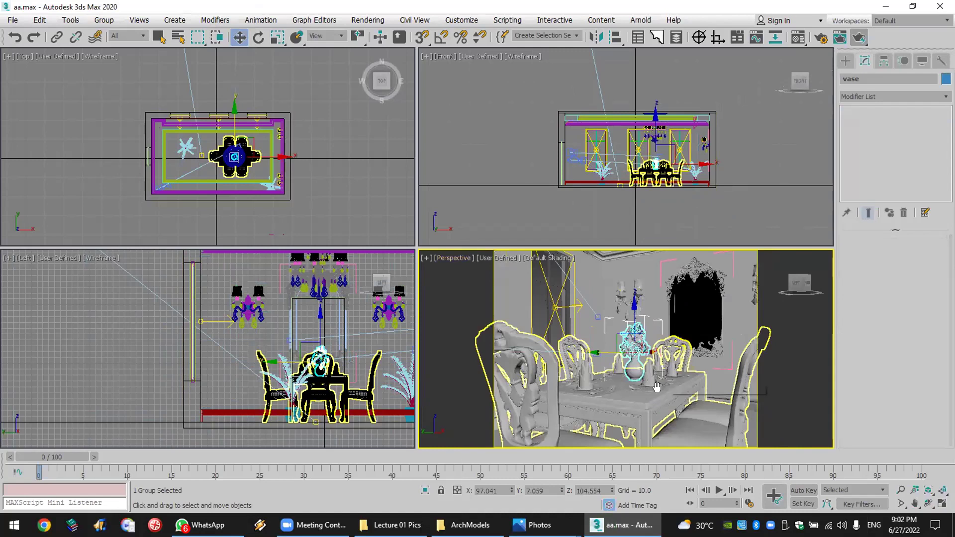
scroll(657, 388, up, 3)
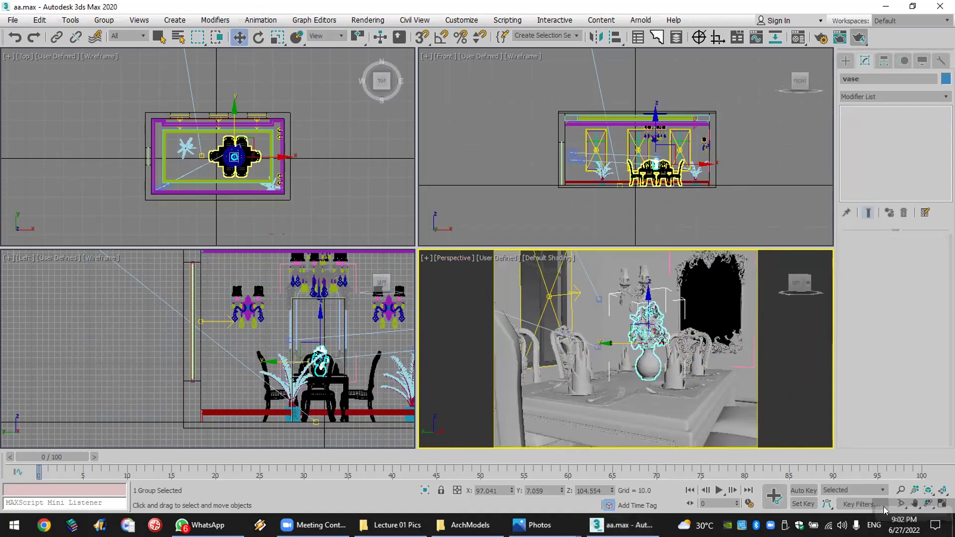
click(929, 503)
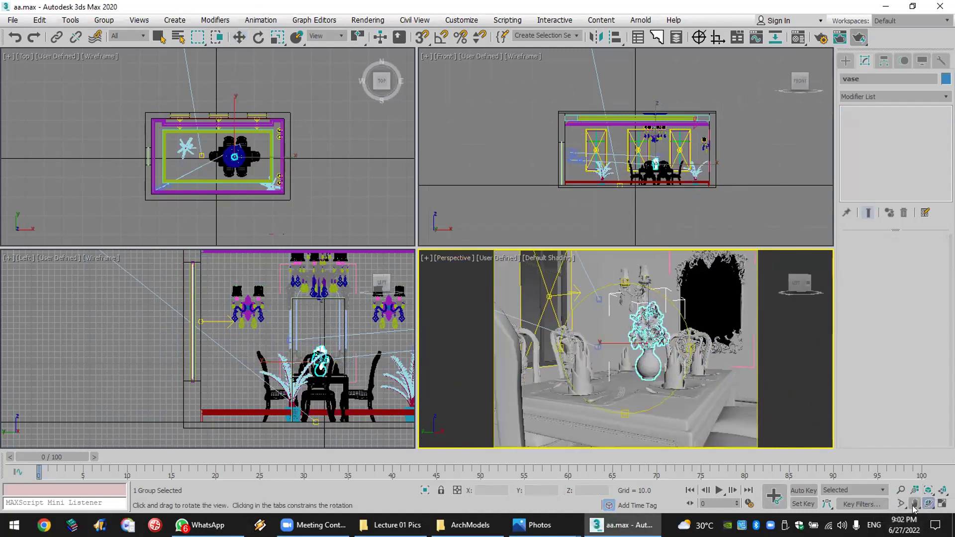
drag(592, 343, 617, 369)
middle_drag(617, 368, 617, 366)
drag(616, 367, 622, 341)
key(w)
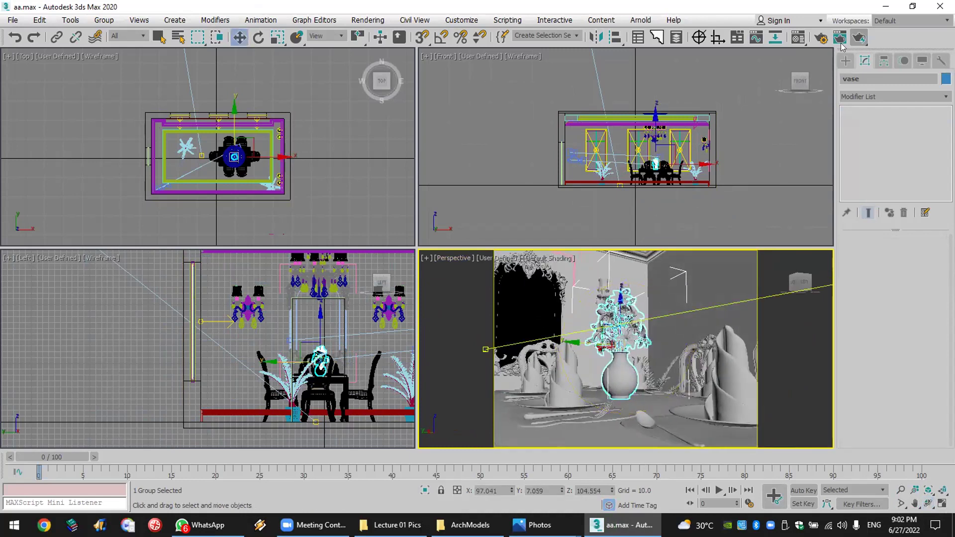
Step: Try to start creating a V-Ray physical camera in the Front view
click(846, 60)
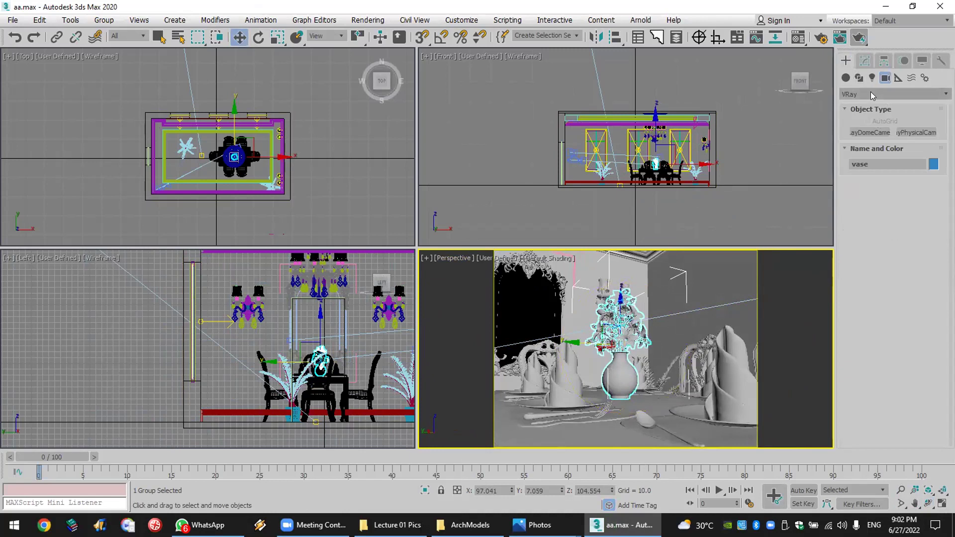
click(916, 132)
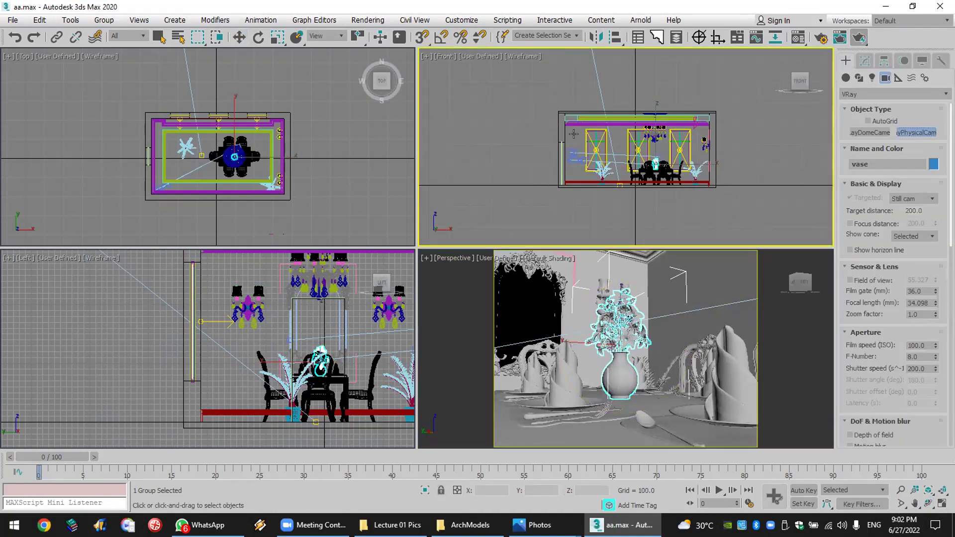
click(523, 218)
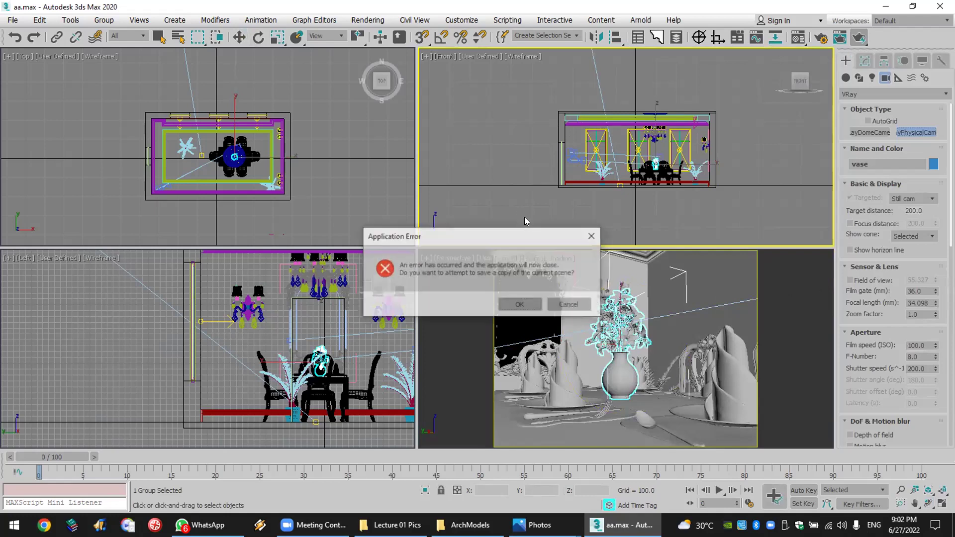
Step: Save a recovery copy of the scene and dismiss the error report without sending it
click(520, 305)
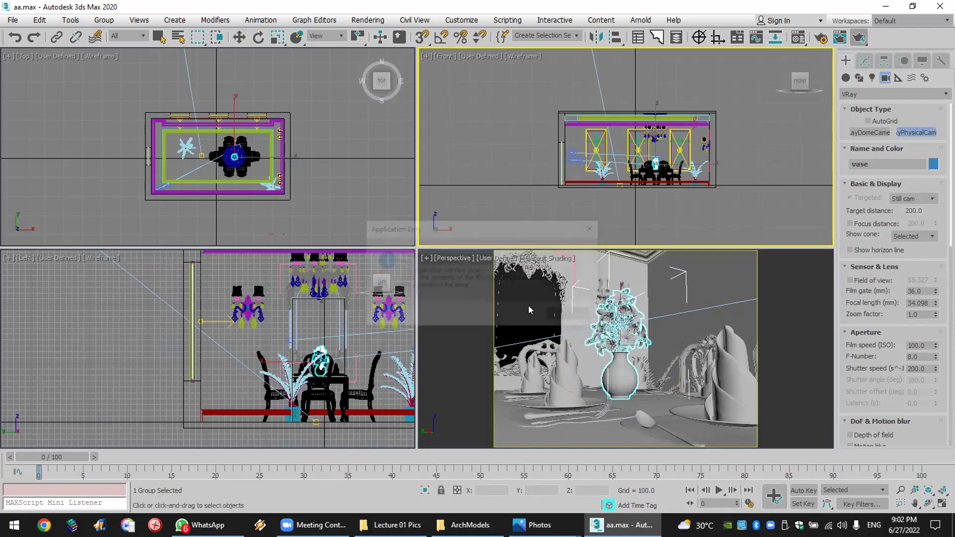
click(571, 314)
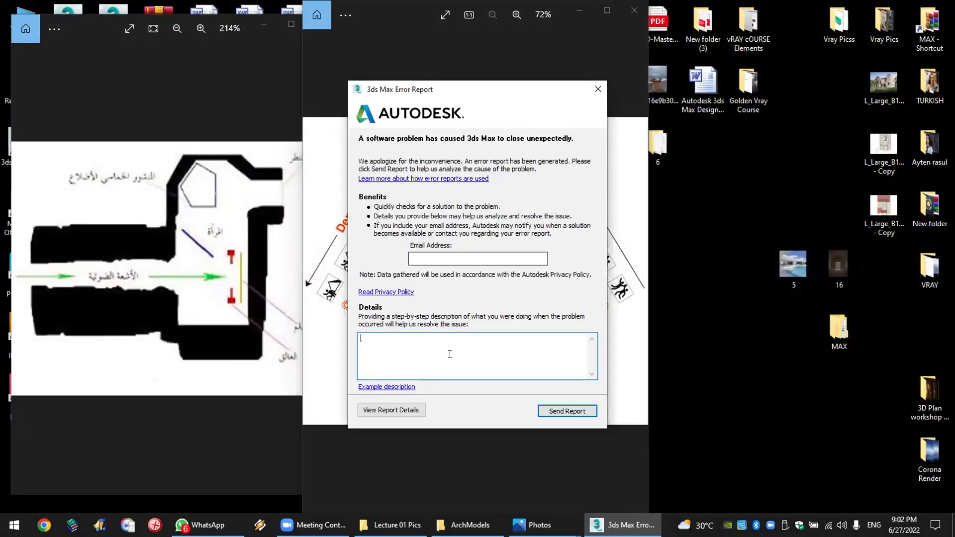
click(597, 89)
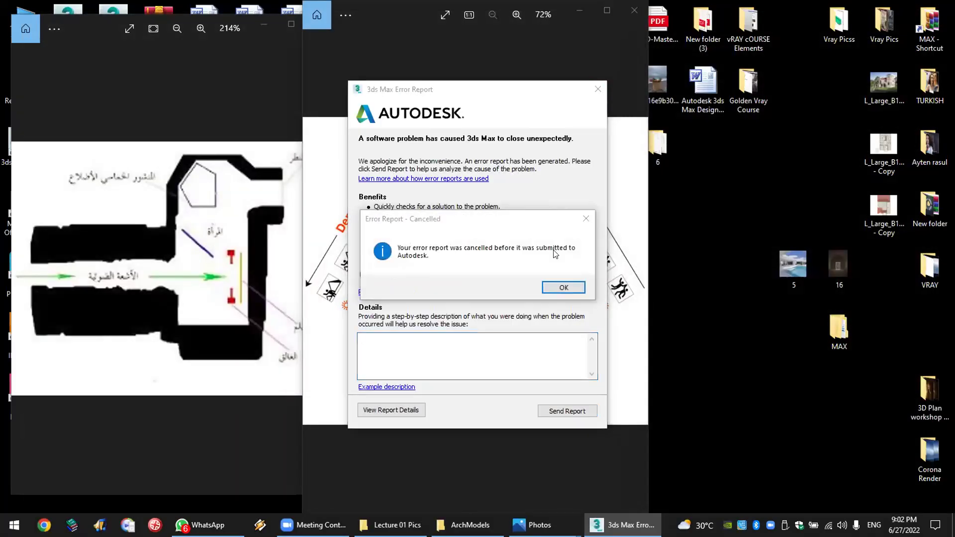
click(564, 287)
key(super+d)
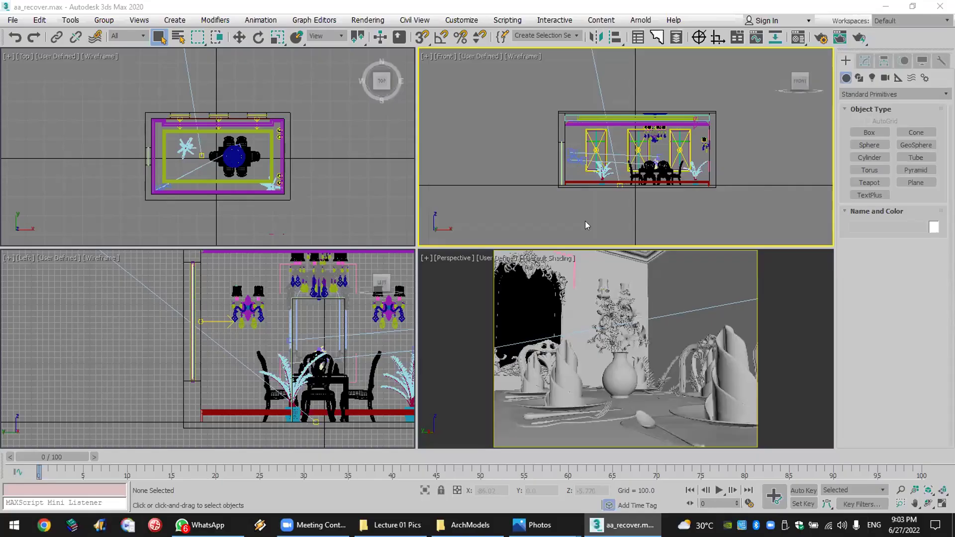
Step: Create a V-Ray physical camera in the Top view just below the room, with a target distance of about 509
click(886, 77)
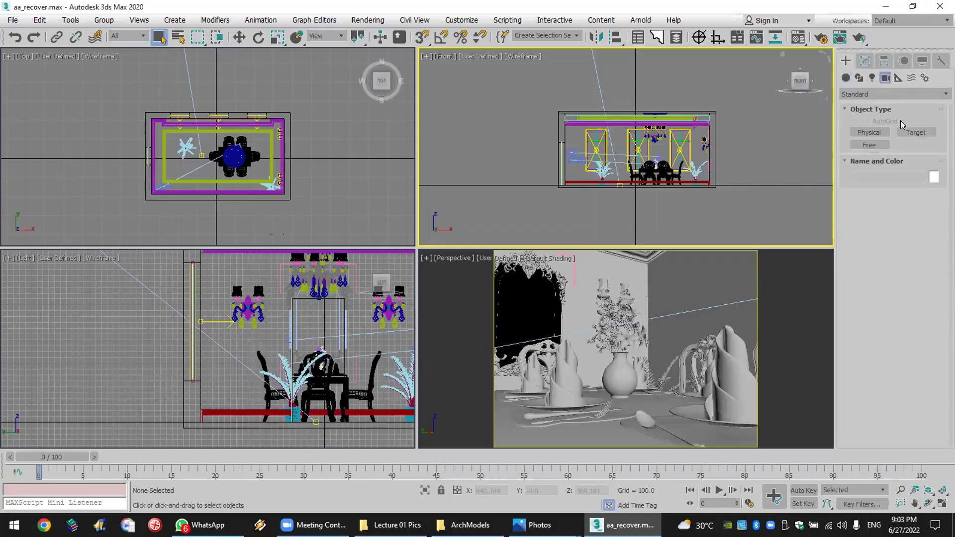
click(878, 96)
click(882, 116)
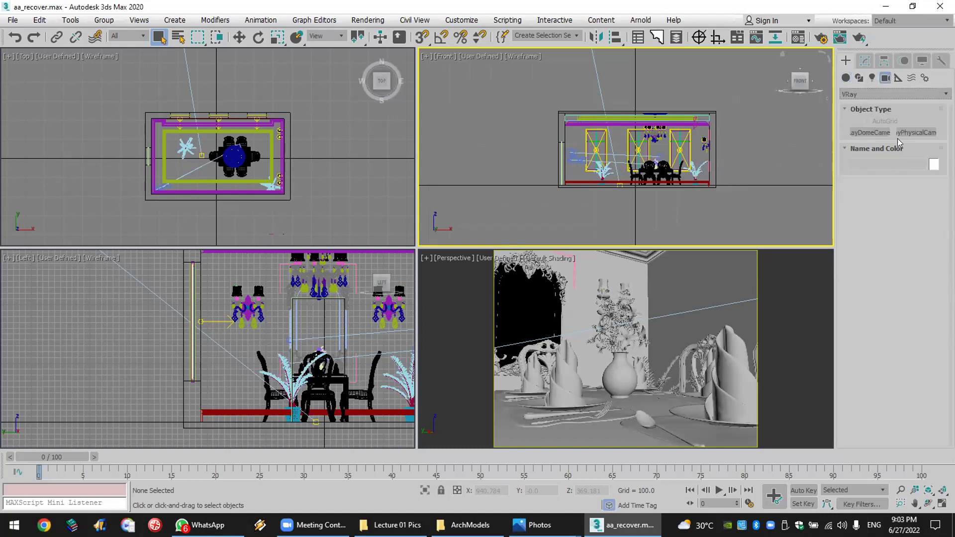
drag(199, 232, 291, 214)
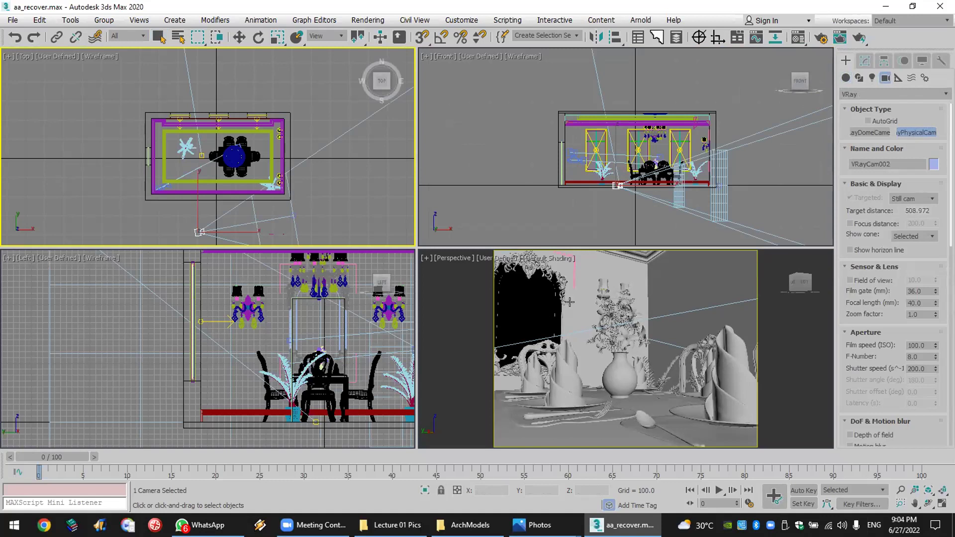
Step: Match the new V-Ray physical camera to the Perspective close-up of the vase
click(569, 302)
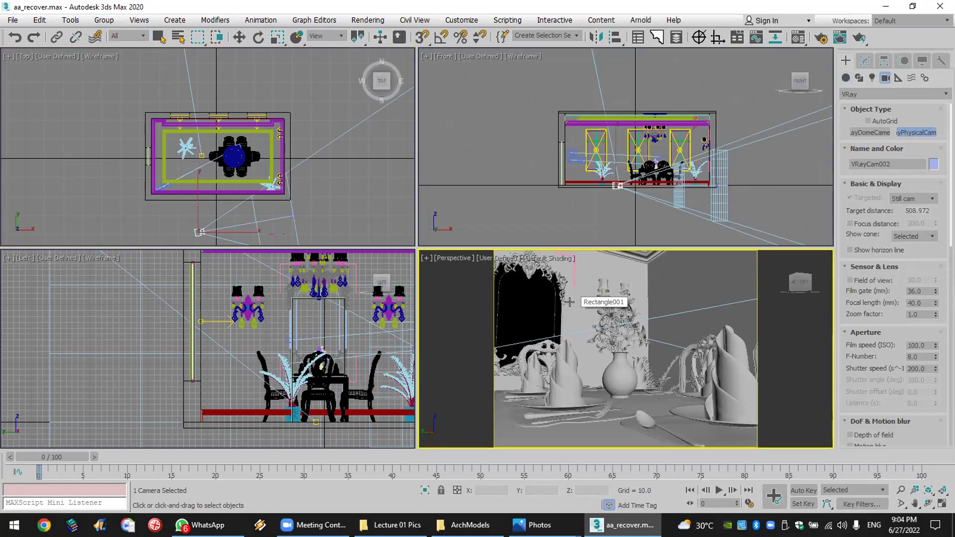
right_click(569, 302)
key(c)
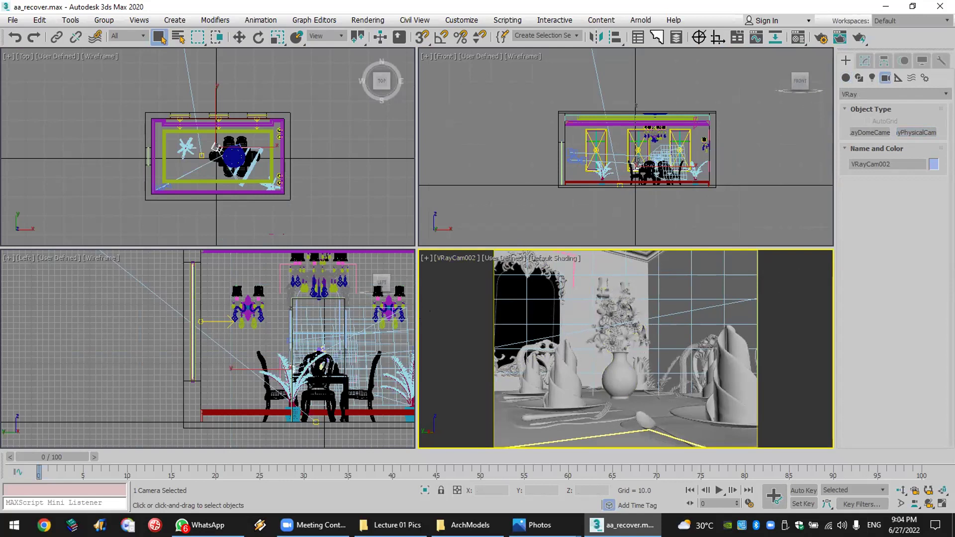
Step: Select the vase camera's target and move it in the Top view to about X 95.3, Y 9.8, near the table's centre
scroll(637, 164, up, 5)
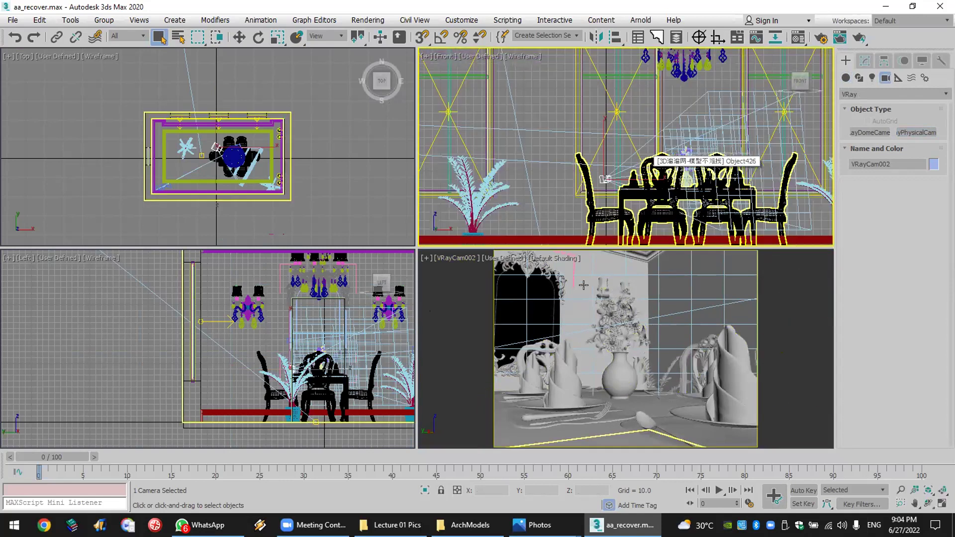
click(463, 256)
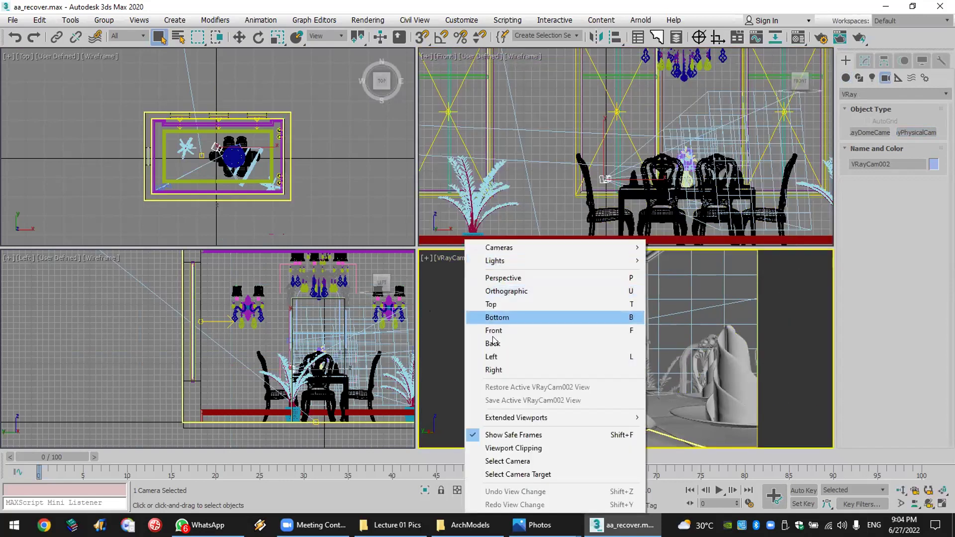
click(548, 475)
scroll(287, 192, up, 5)
scroll(287, 192, up, 3)
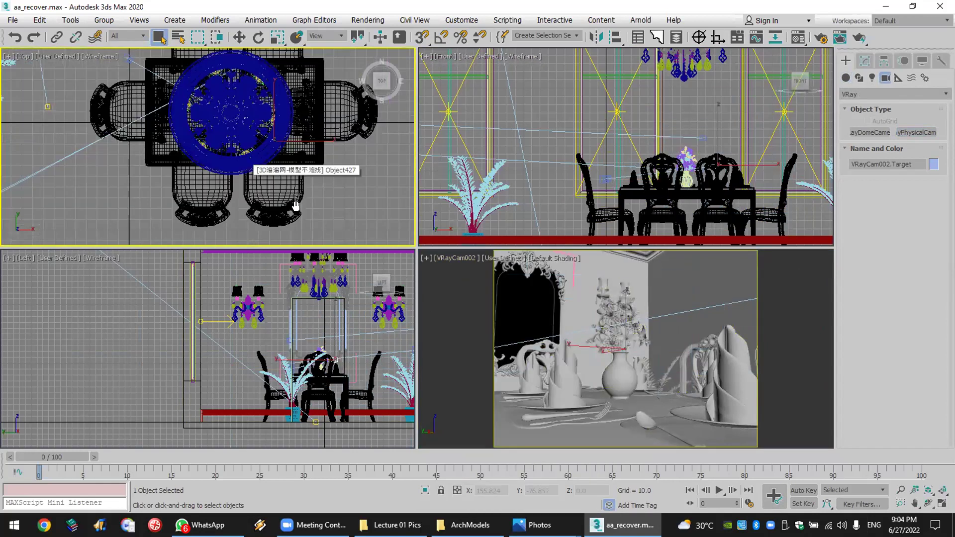
middle_drag(287, 192, 297, 218)
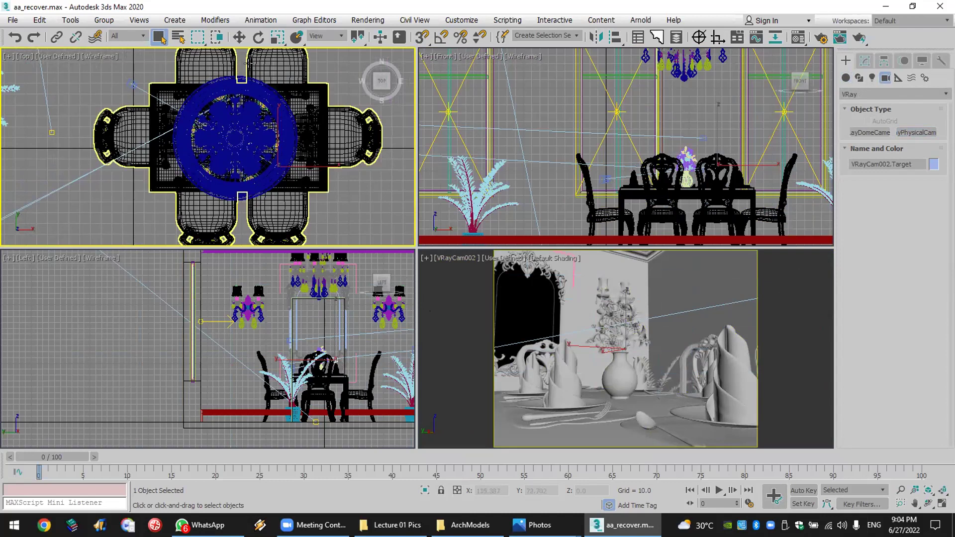
click(240, 37)
drag(294, 150, 253, 122)
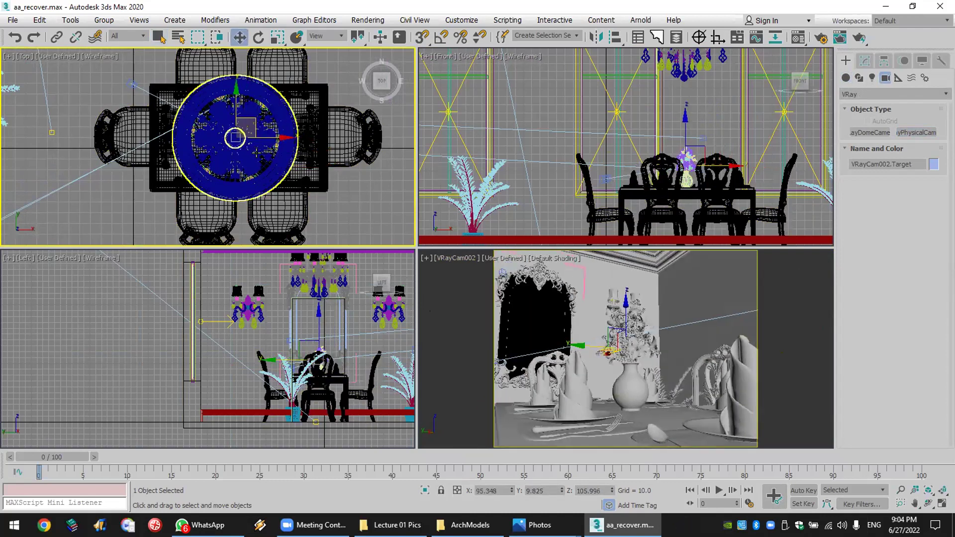
Step: Hide the round ceiling ornament and the chandelier above the dining table
click(254, 160)
right_click(246, 160)
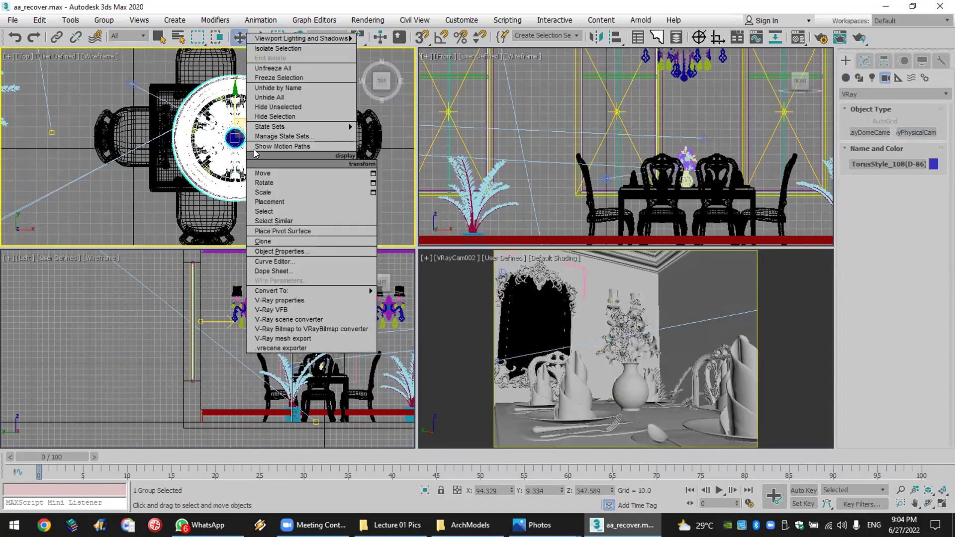
click(259, 125)
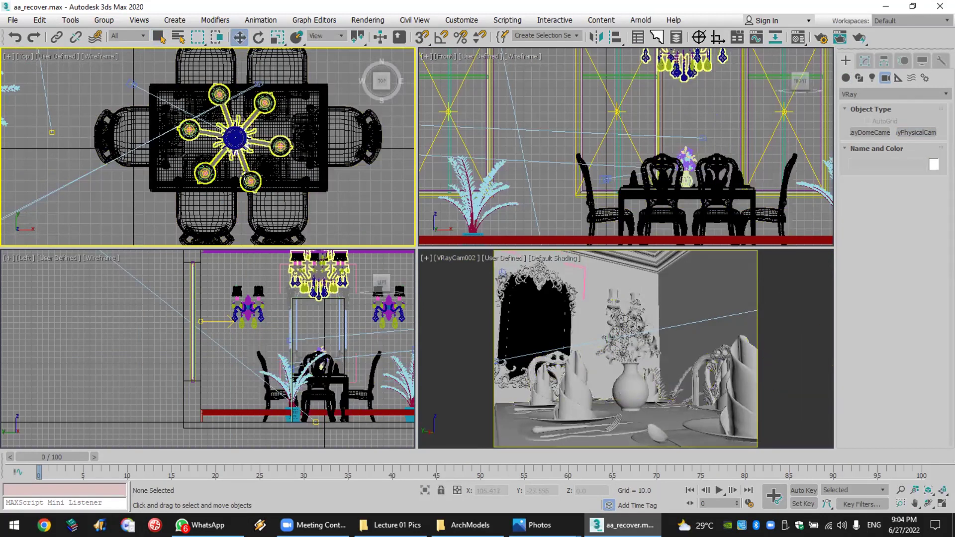
click(246, 171)
right_click(245, 174)
click(259, 131)
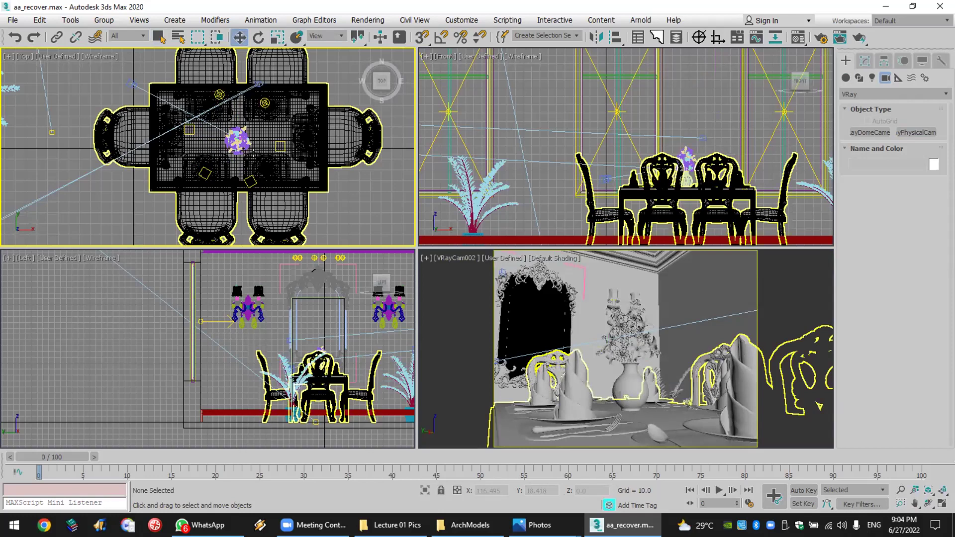
Step: Reselect the vase camera's target and move it in the Top view to about X 94.8, Y 7.0, within the flowers
click(129, 83)
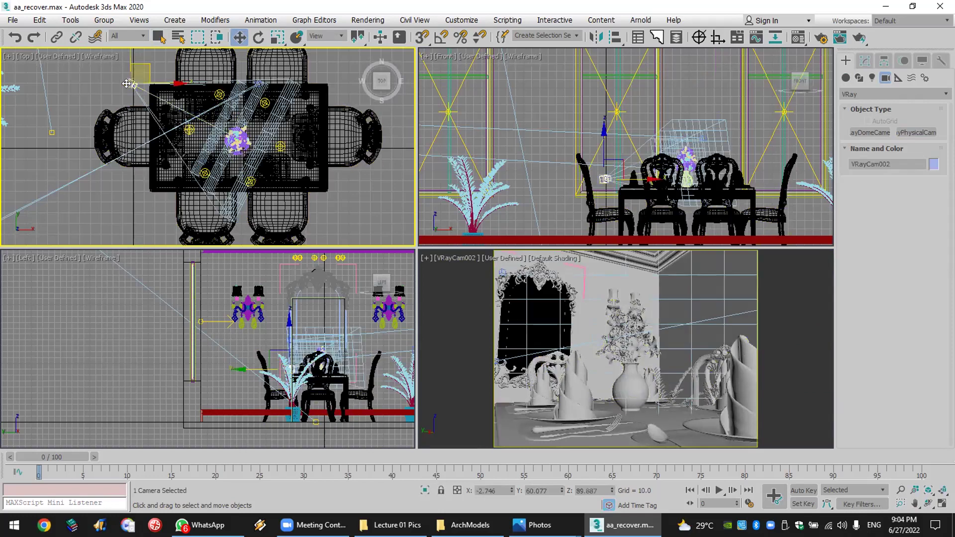
click(78, 89)
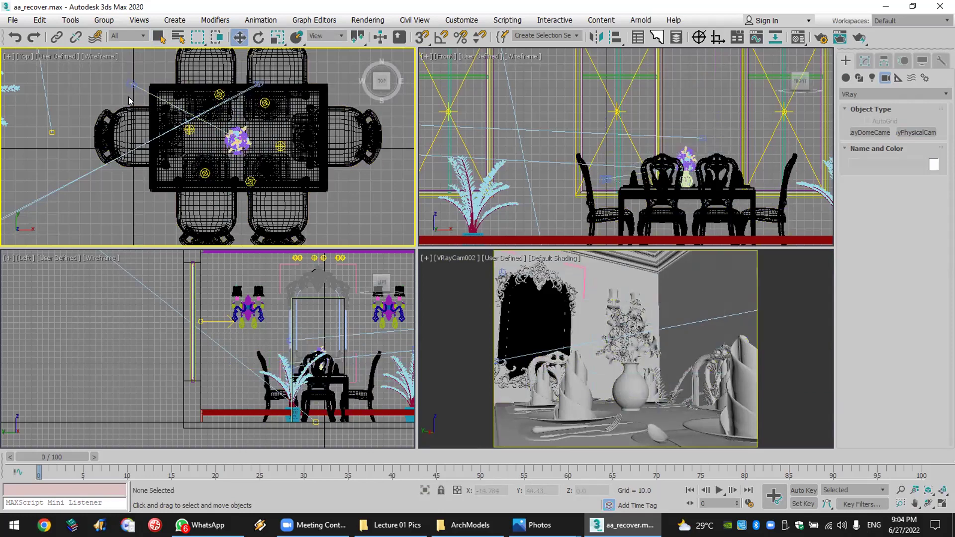
click(131, 83)
right_click(131, 131)
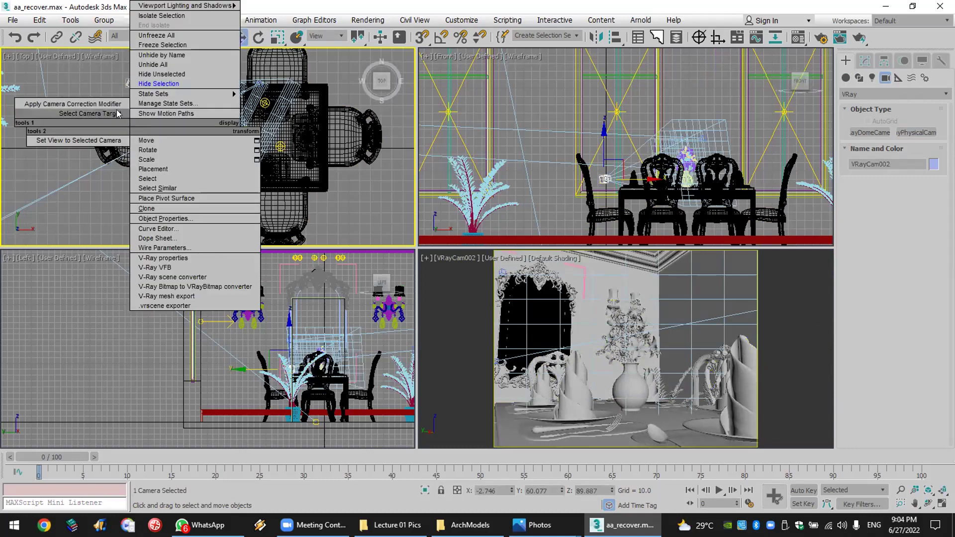
click(74, 114)
scroll(221, 131, up, 8)
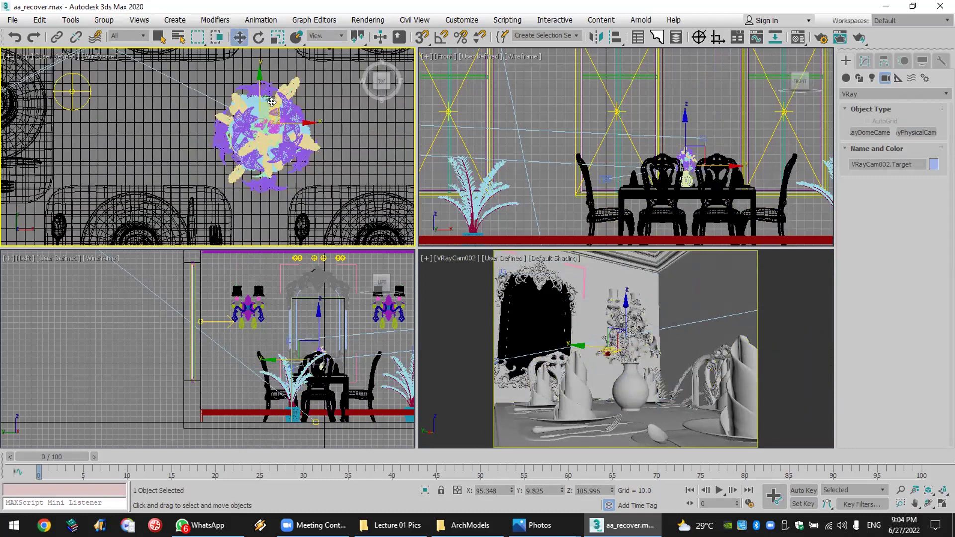
drag(268, 104, 266, 115)
scroll(703, 174, up, 5)
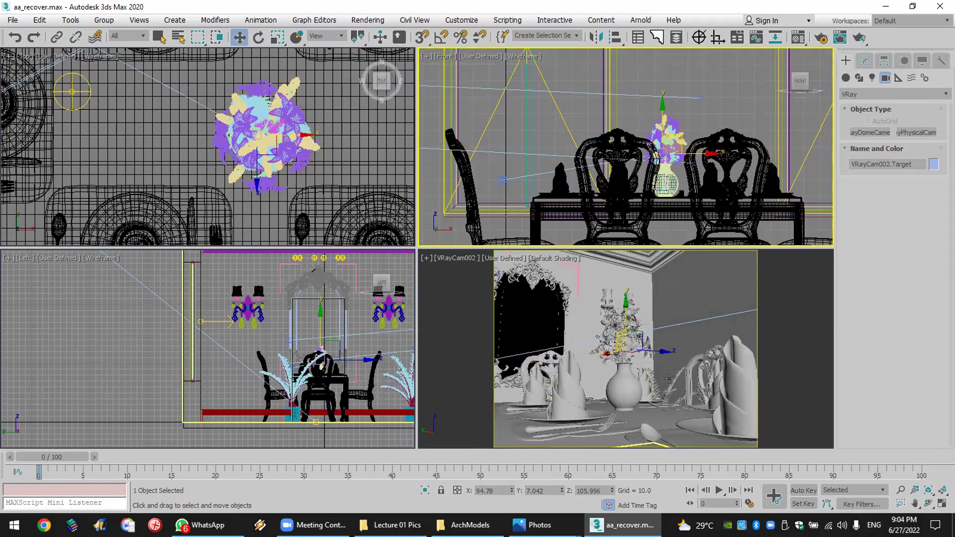
Step: Select the vase camera and set its F-Number to 1
scroll(273, 103, down, 8)
middle_drag(273, 102, 265, 131)
click(205, 84)
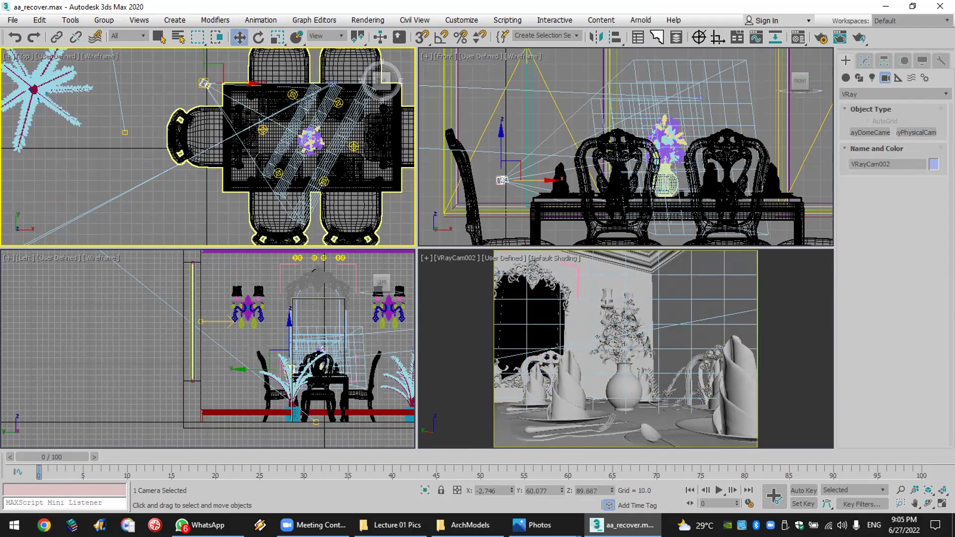
click(864, 60)
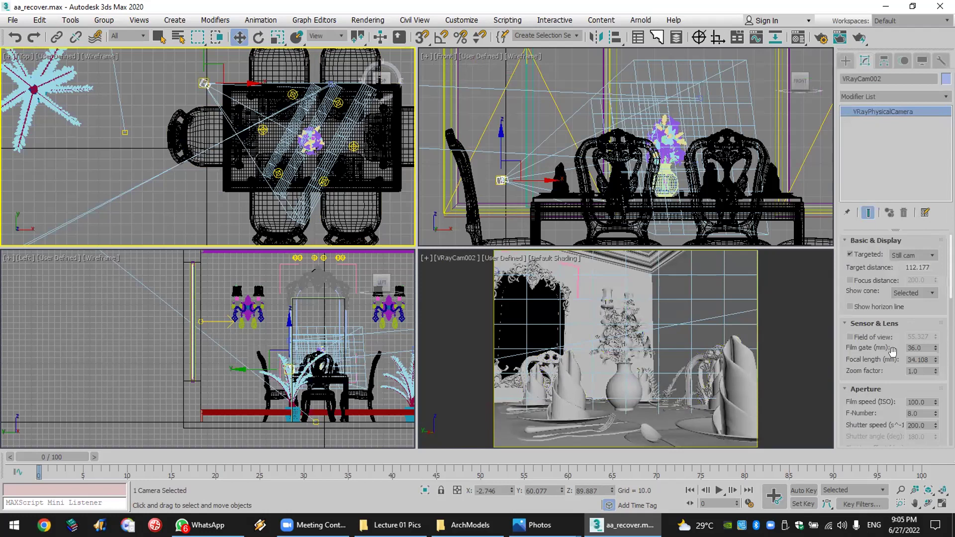
drag(891, 353, 888, 319)
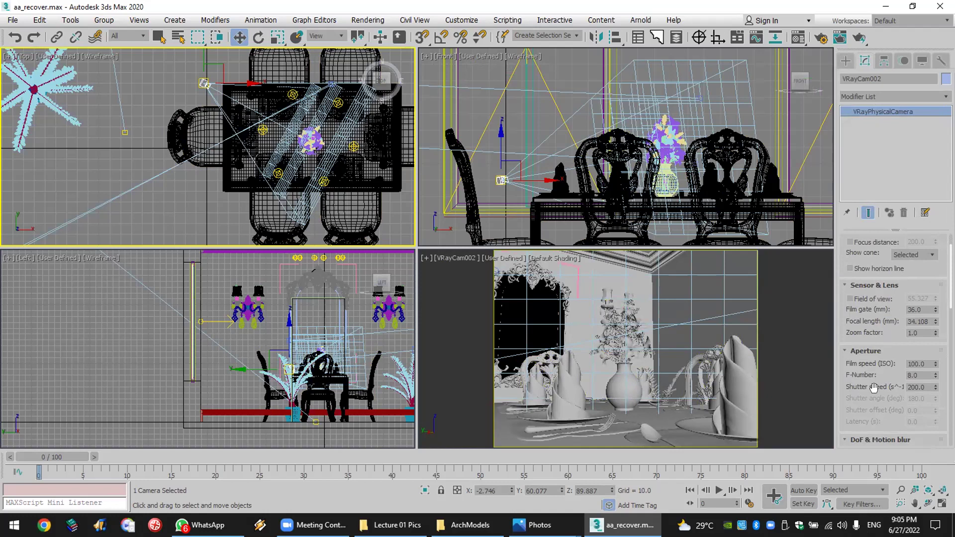
scroll(872, 386, down, 2)
double_click(921, 334)
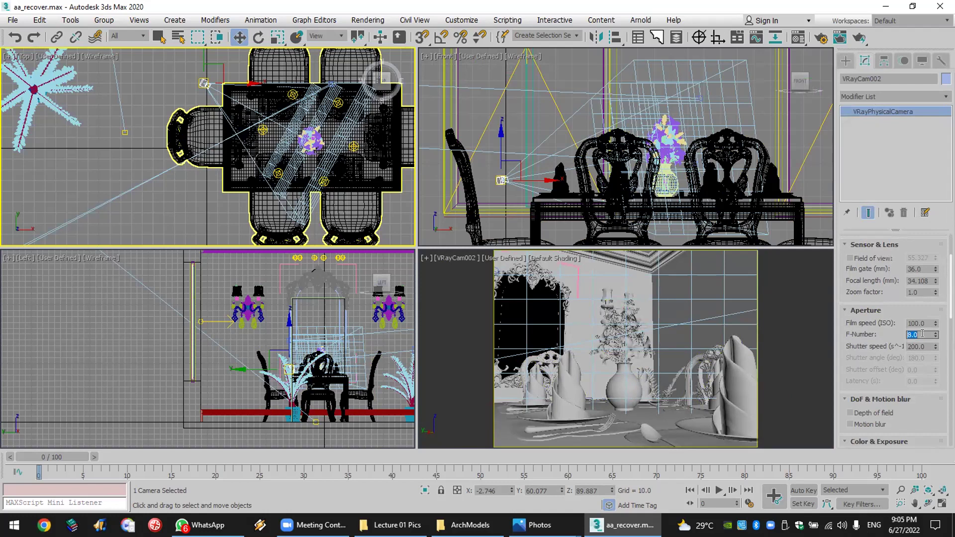
text(1)
key(Return)
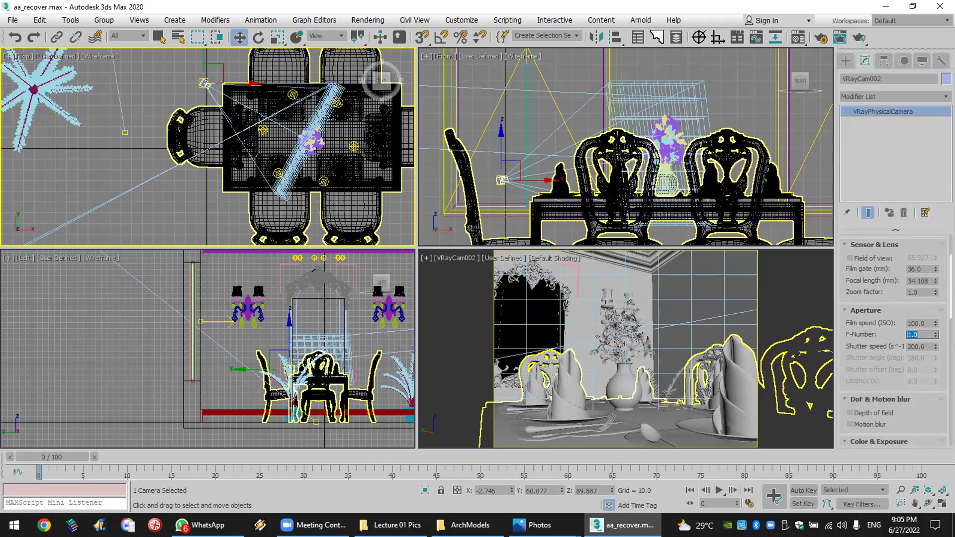
Step: Switch to Photos to examine the lens, shutter and sensor diagram, and return to 3ds Max
click(578, 518)
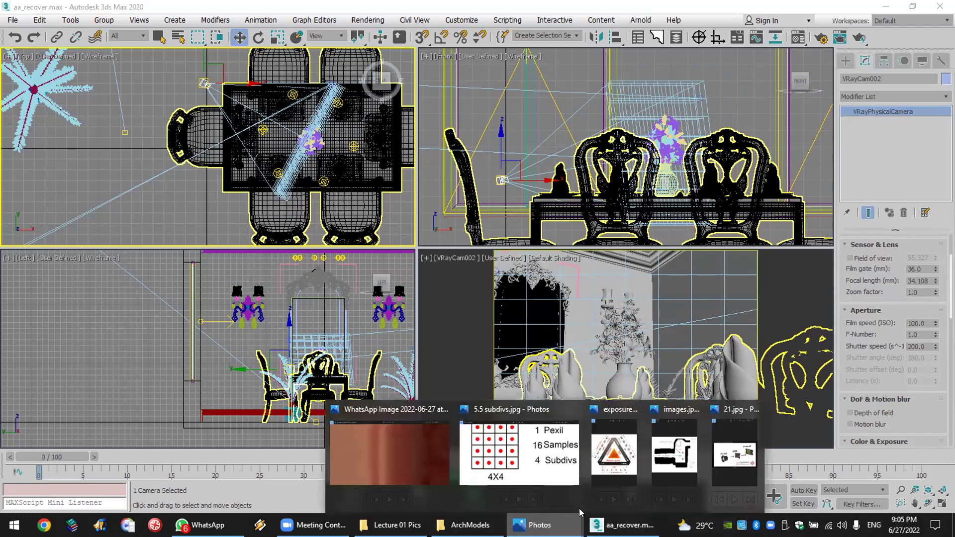
click(734, 454)
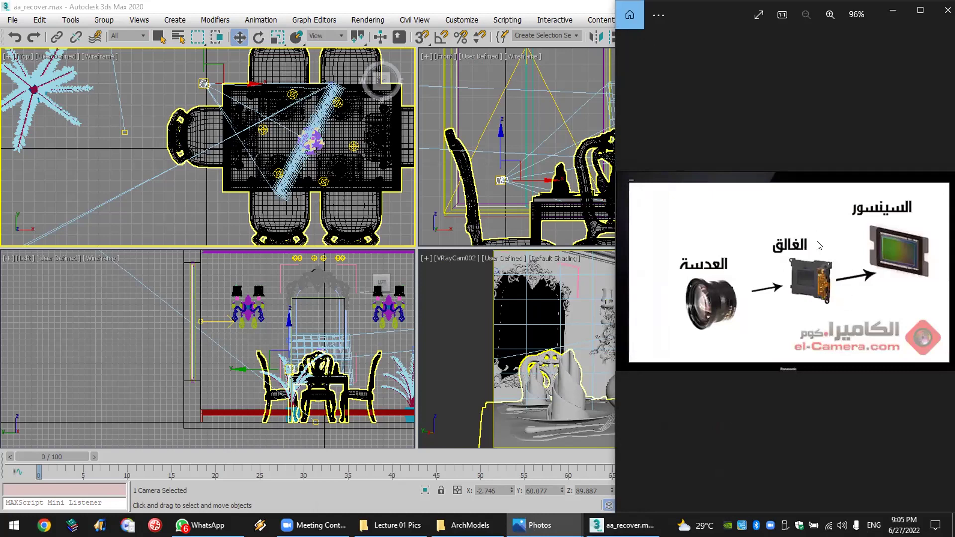
click(557, 48)
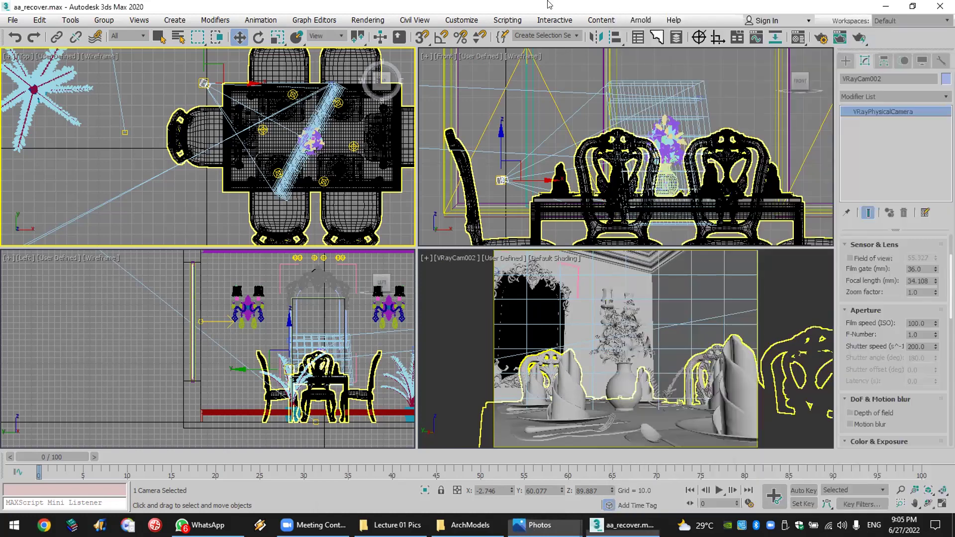
Step: Set the vase camera's shutter speed to 2000
double_click(921, 347)
text(200)
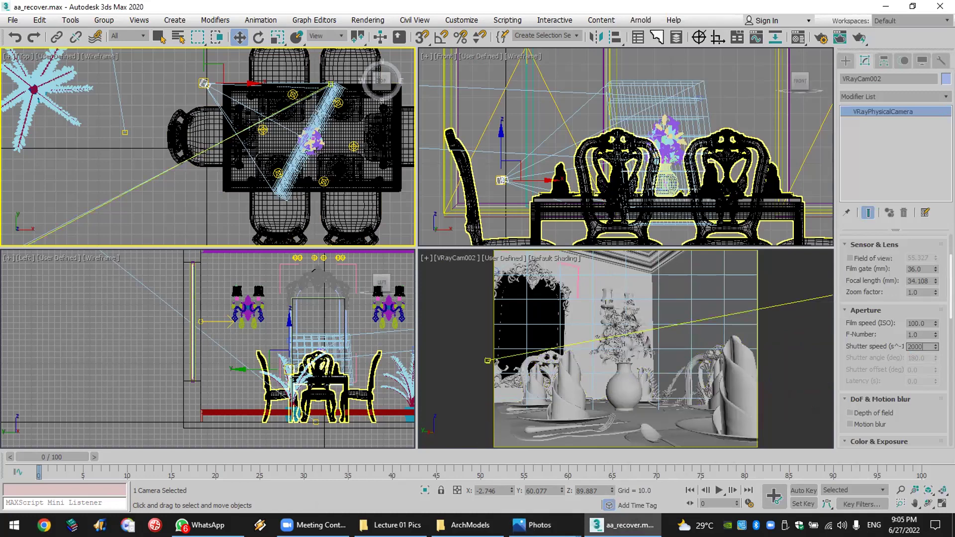
key(Return)
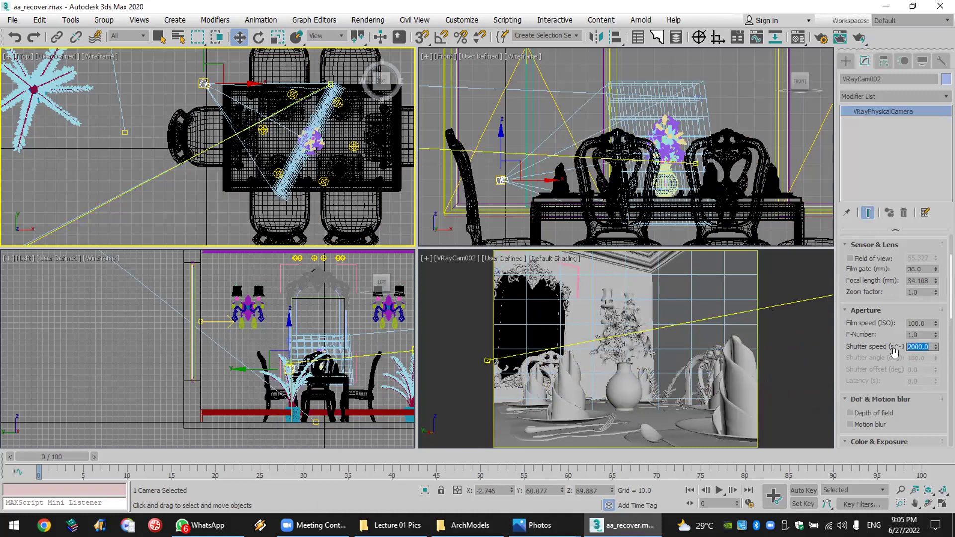
Step: Start a test render of the vase camera view, check its exposure in the V-Ray Frame Buffer and stop it
right_click(831, 319)
click(859, 38)
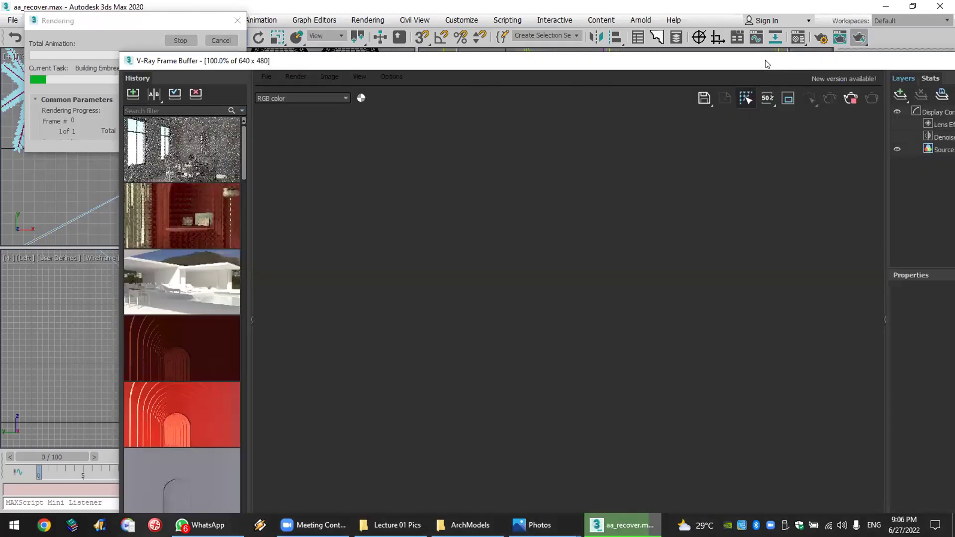
drag(765, 62, 682, 10)
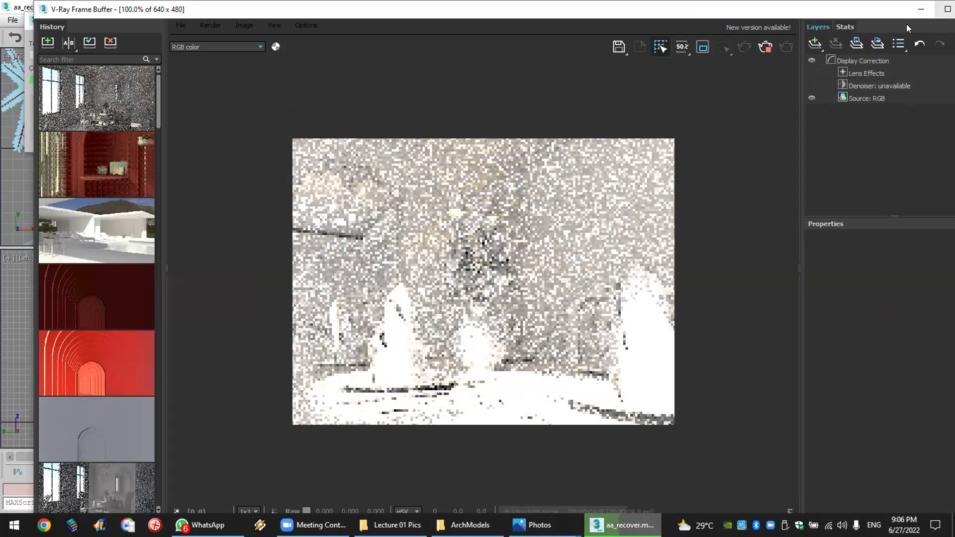
double_click(869, 13)
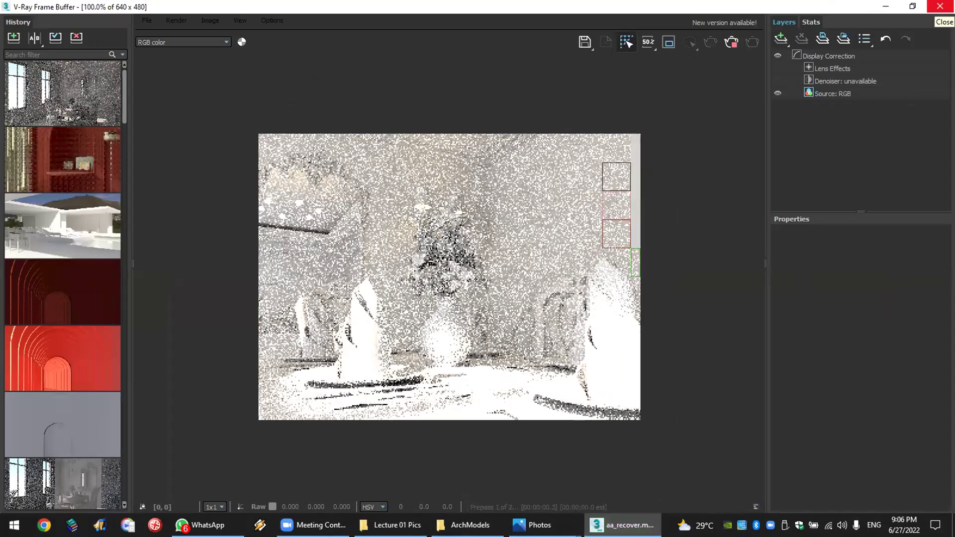
click(869, 11)
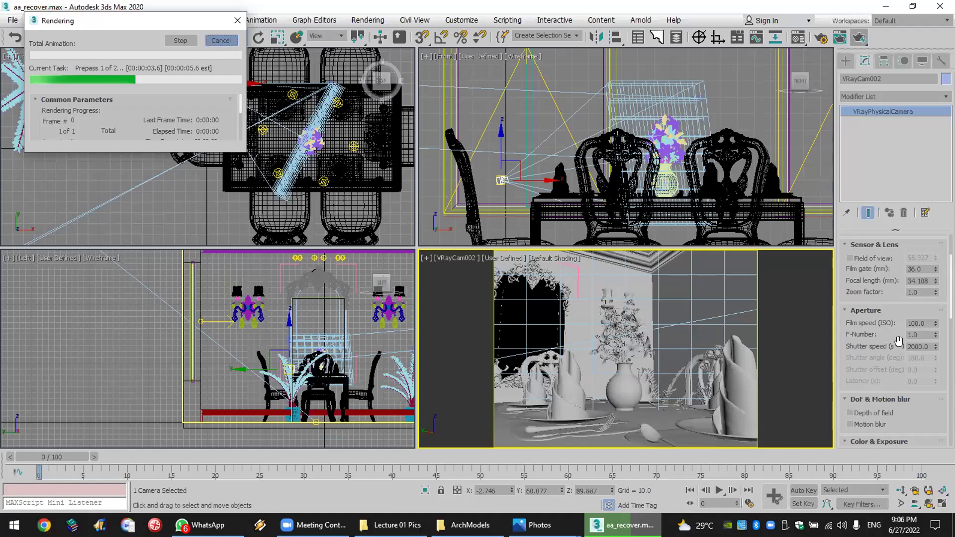
Step: Set the vase camera's shutter speed to 3000 and render its view
double_click(909, 346)
text(3000)
key(Return)
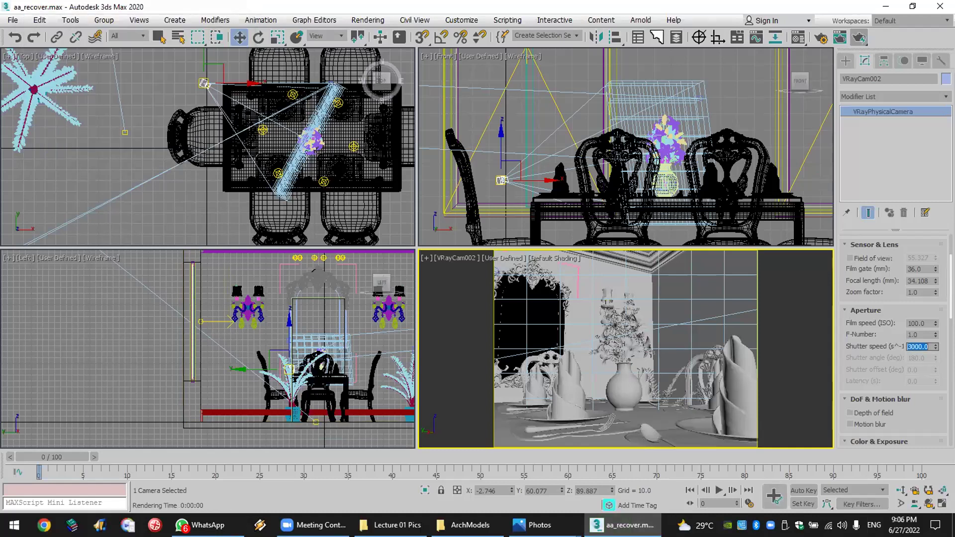
click(857, 41)
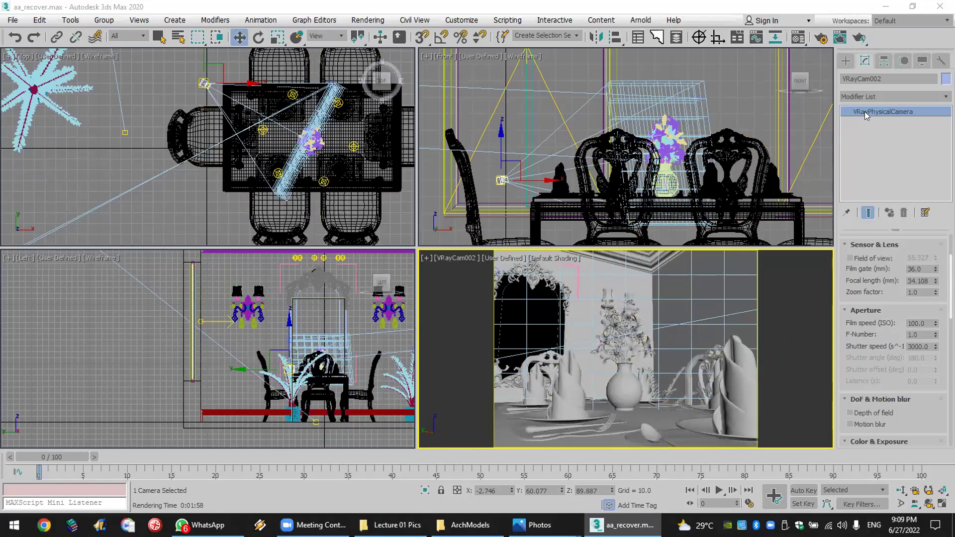
Step: Display the V-Ray Toolbar, review the finished vase render in the V-Ray Frame Buffer and close it
right_click(889, 47)
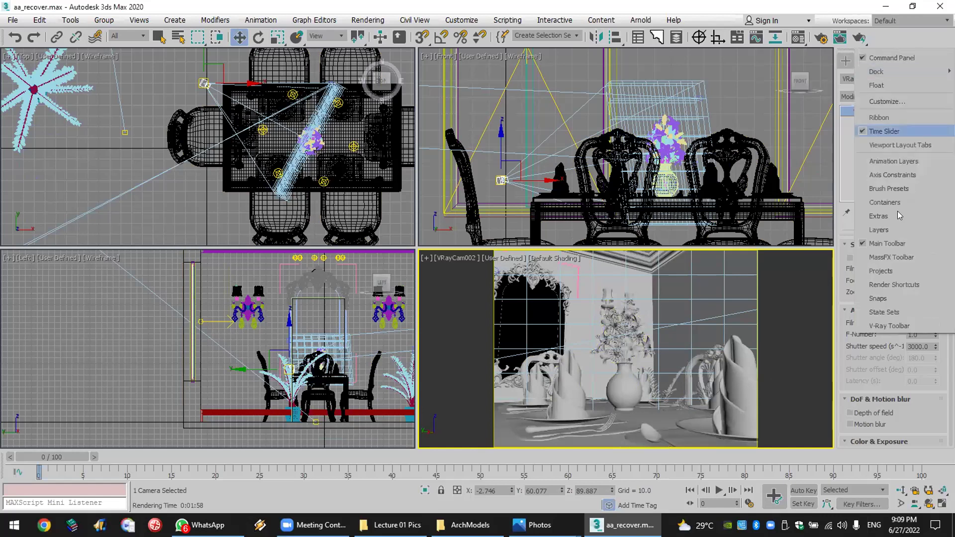
click(933, 325)
click(172, 129)
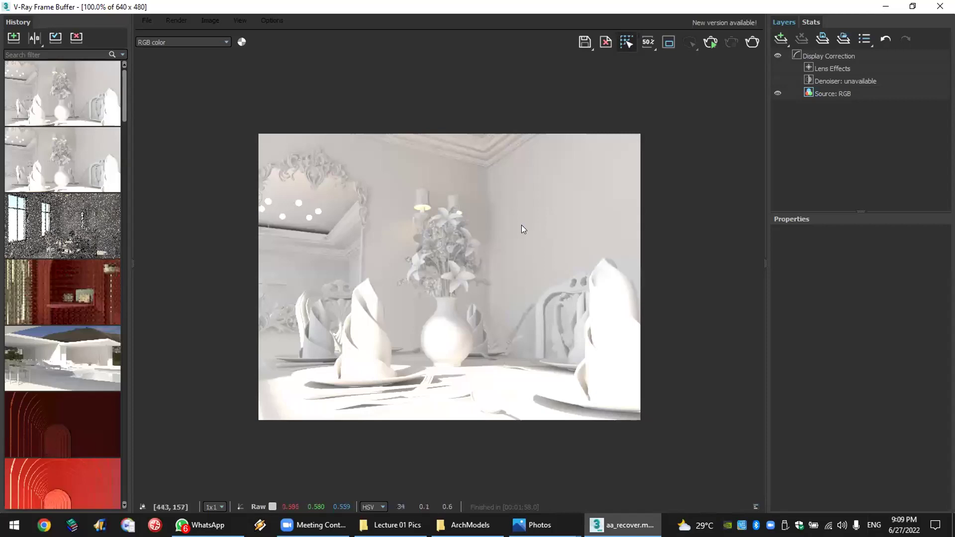
click(935, 5)
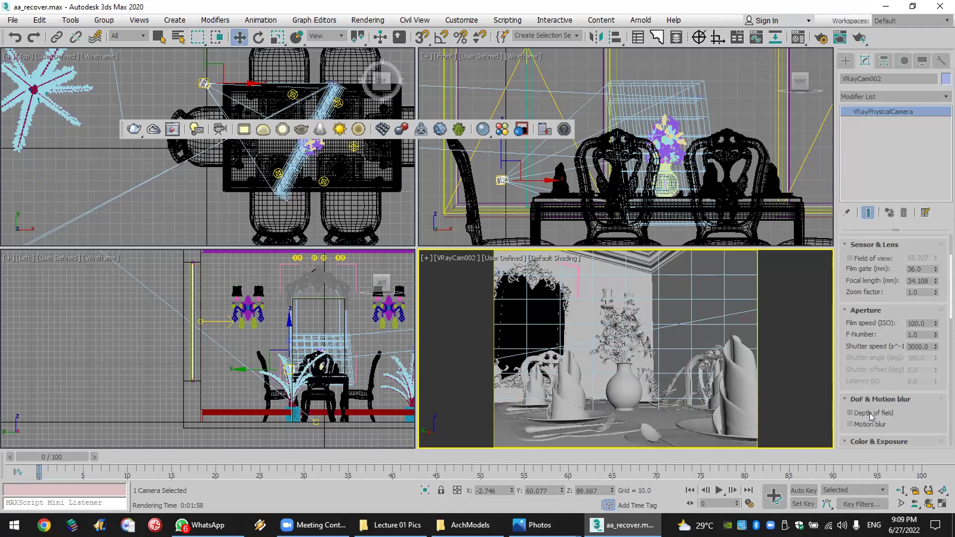
Step: Enable depth of field on the vase camera and start rendering its view, shifting the frame buffer to uncover the camera parameters
click(869, 413)
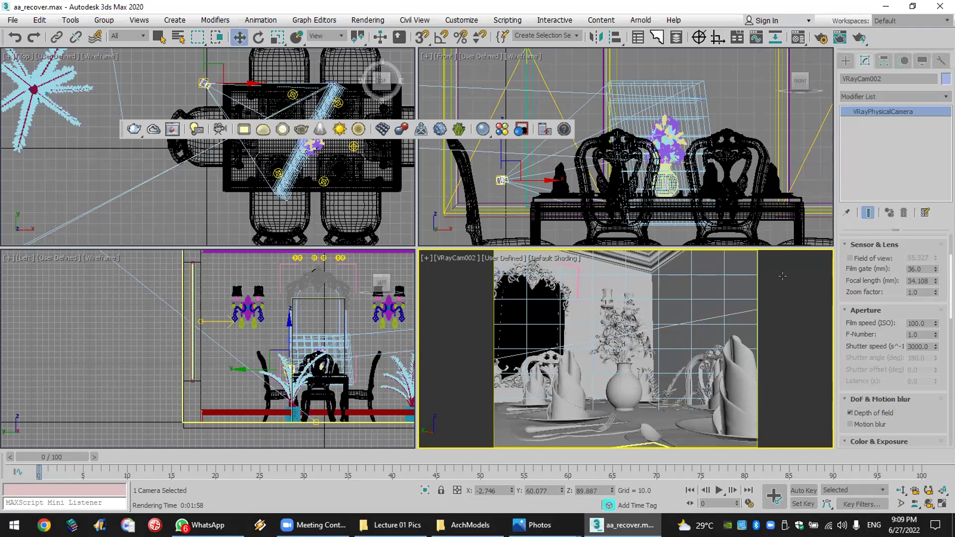
click(859, 36)
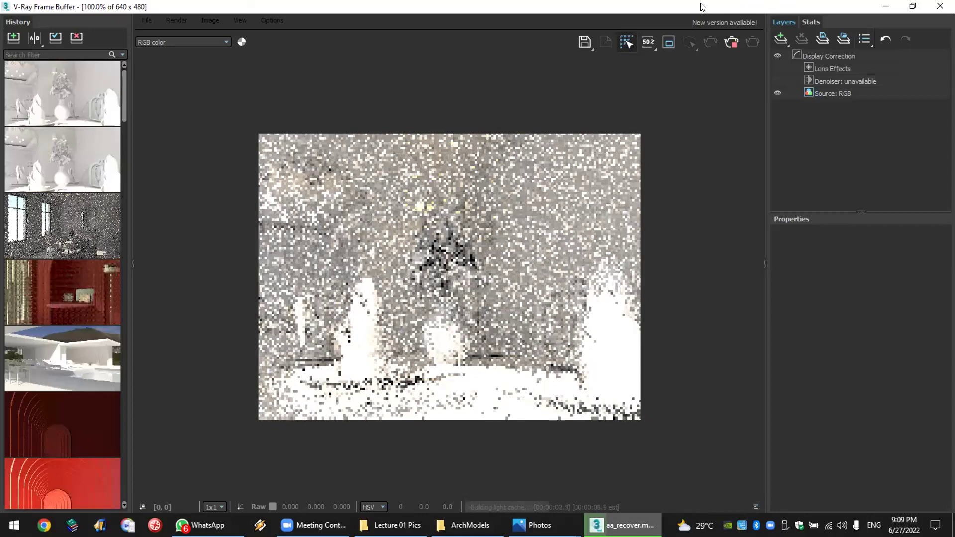
drag(701, 9, 617, 13)
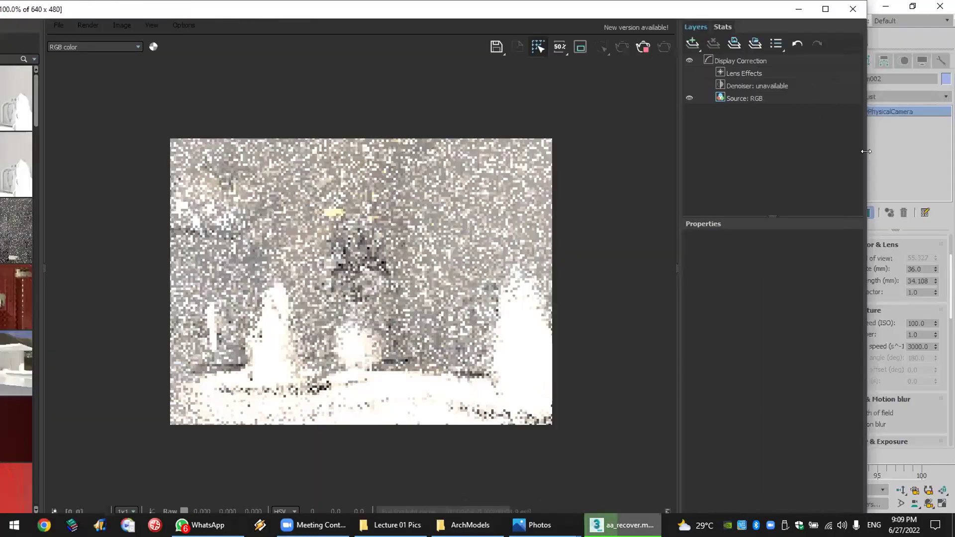
Step: Examine the depth-of-field blur on the vase, napkins, chair and background in the vase camera render as it progresses
drag(866, 151, 811, 151)
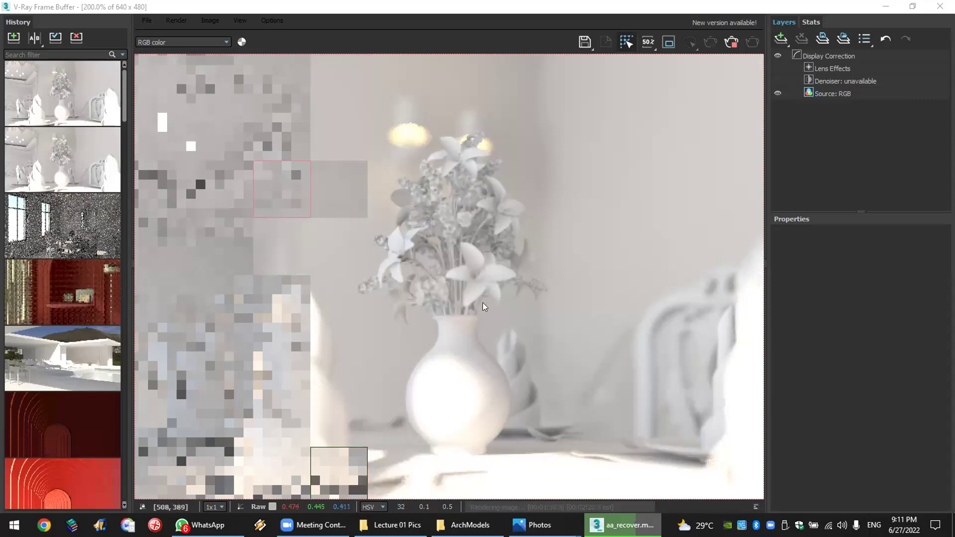
scroll(472, 300, down, 2)
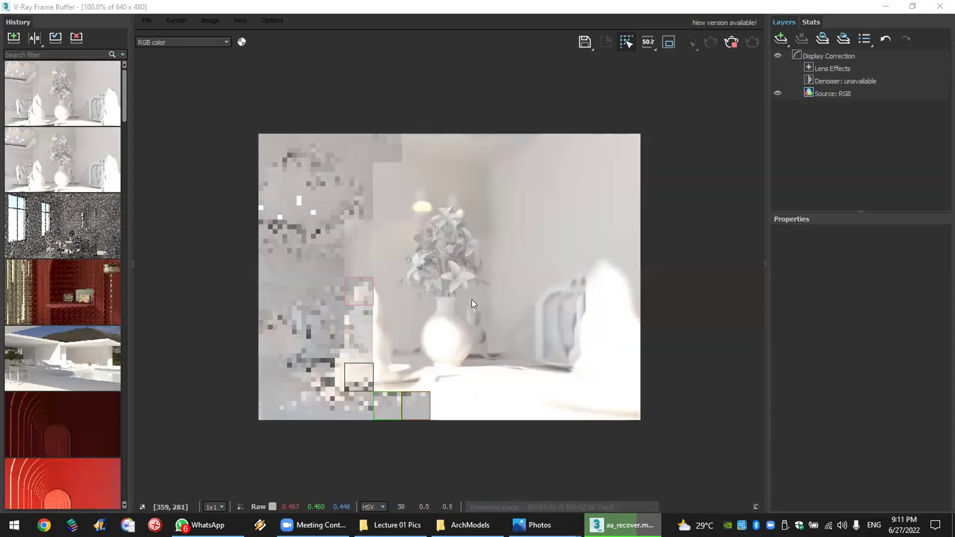
scroll(472, 300, up, 2)
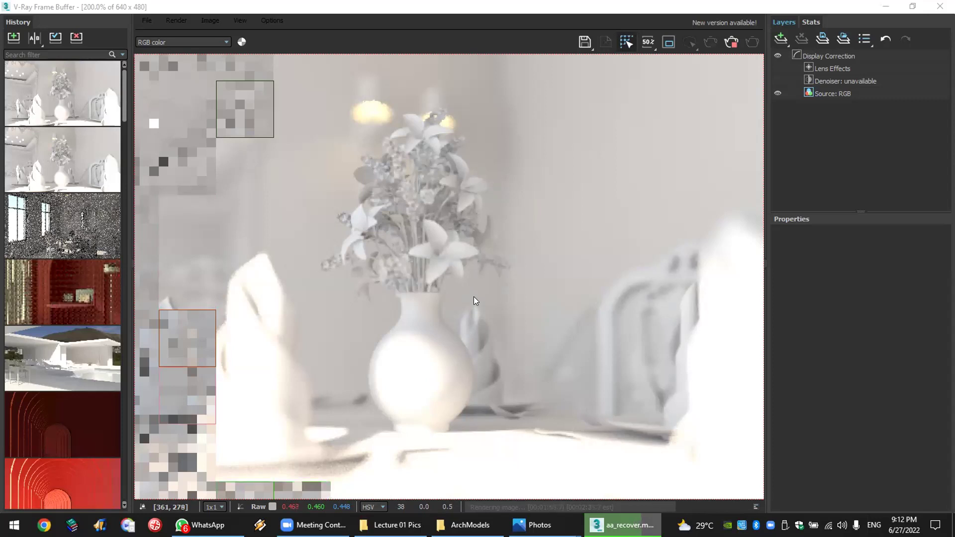
double_click(315, 155)
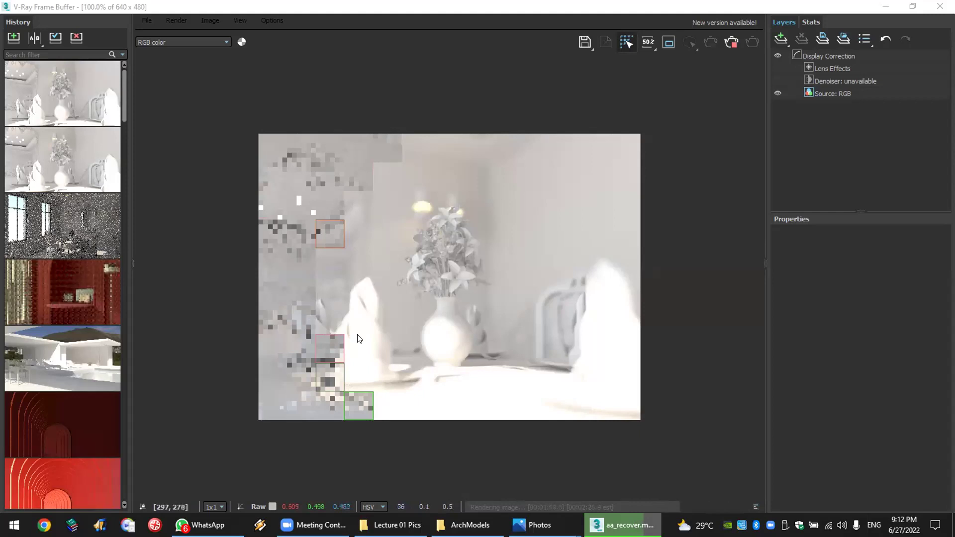
scroll(347, 341, up, 1)
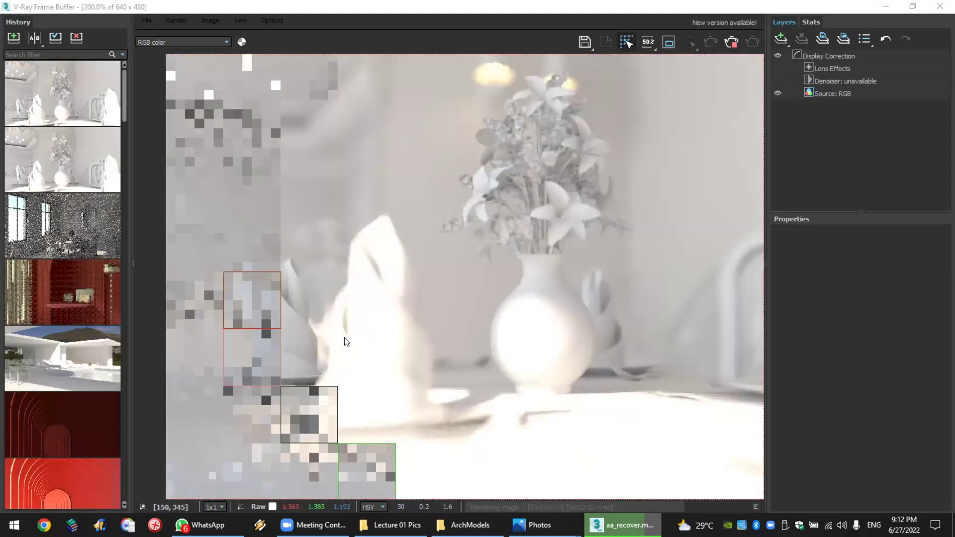
scroll(347, 342, down, 1)
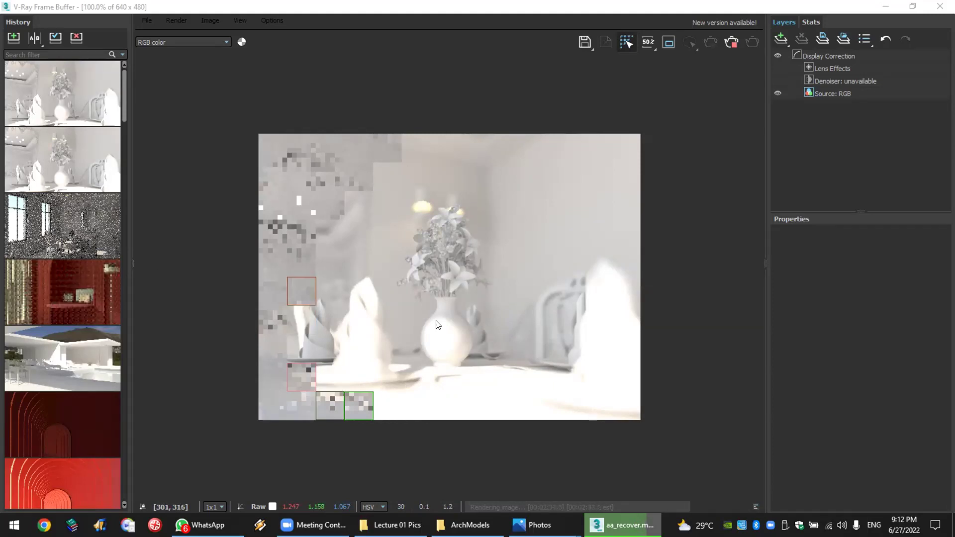
scroll(437, 325, up, 1)
scroll(366, 287, down, 2)
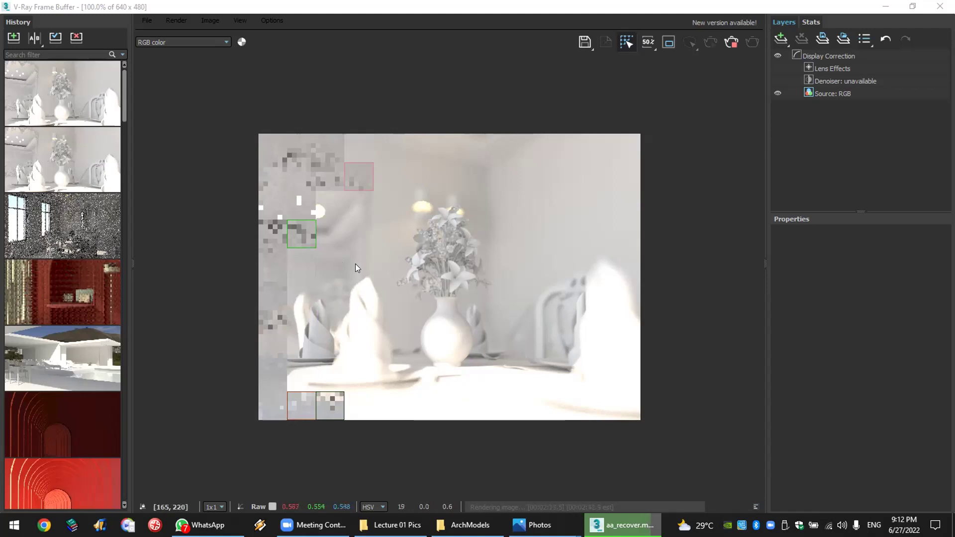
scroll(356, 263, up, 1)
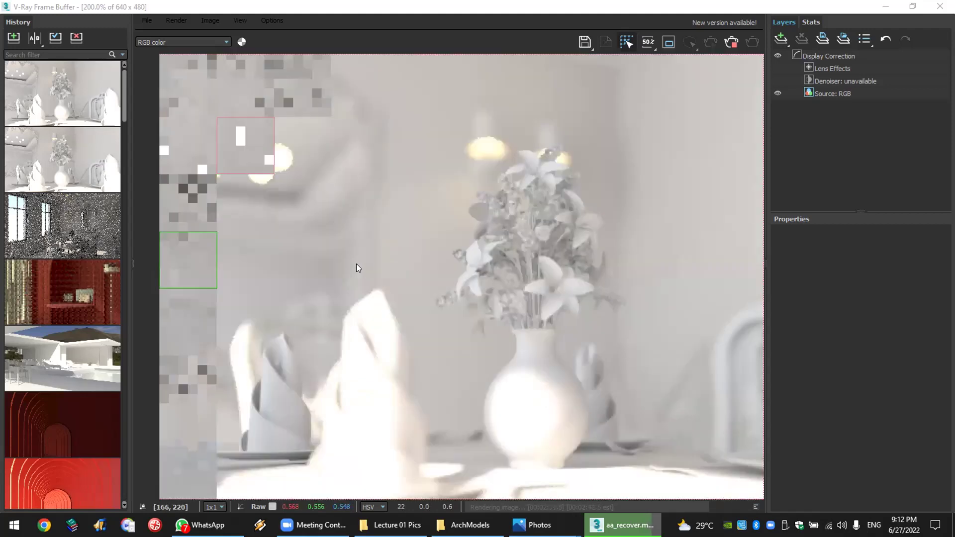
scroll(685, 287, down, 1)
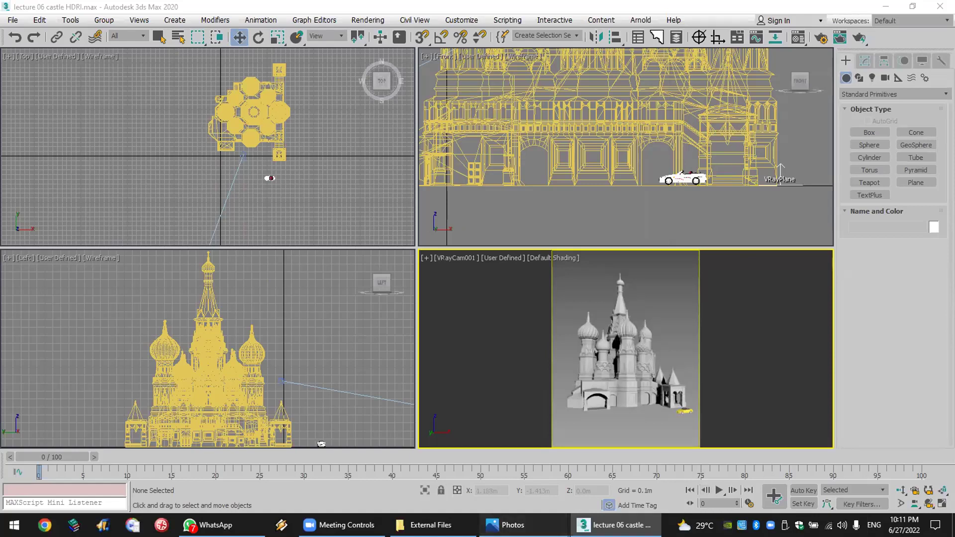
Step: View the exposure triangle diagram in Photos and return to the castle scene in 3ds Max
mouse_move(507, 526)
click(578, 463)
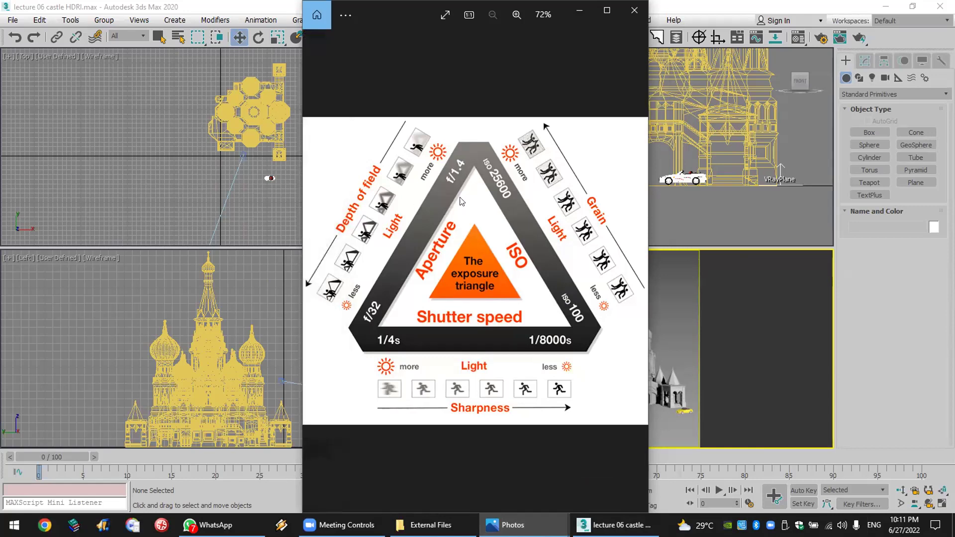
click(738, 4)
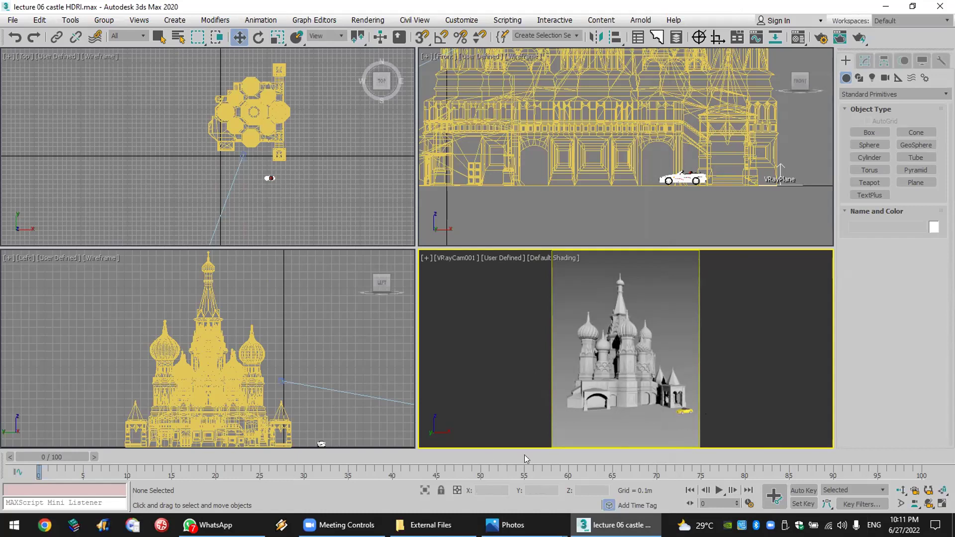
Step: Reframe VRayCam001 closer to the castle's arched entrance and orbit it to show the entrance at an angle
click(900, 505)
drag(579, 410, 708, 303)
click(914, 504)
click(928, 505)
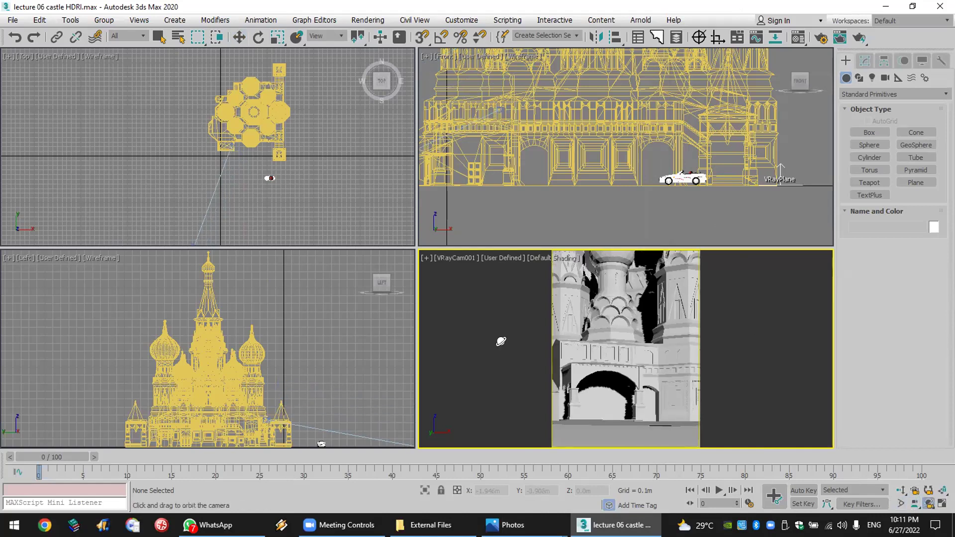
drag(585, 362, 600, 372)
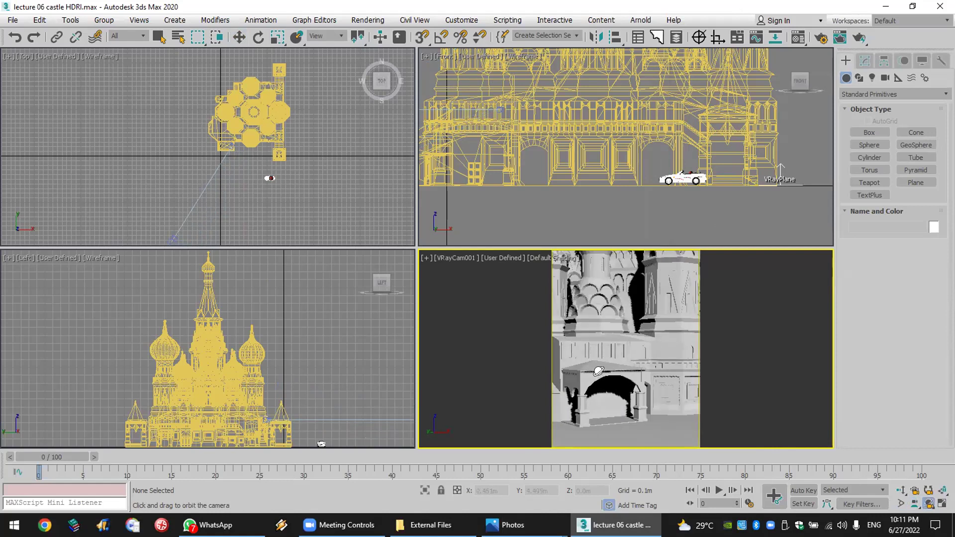
drag(685, 418, 651, 420)
Step: Move the car beside the castle's arched entrance, to about X 0.19 m, Y -0.24 m, and tighten the camera view on the arch
right_click(338, 202)
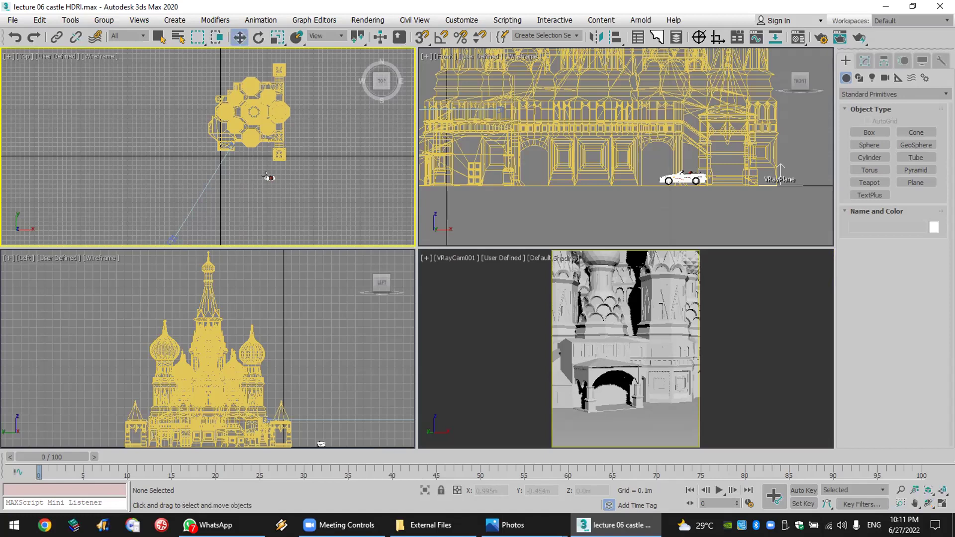
click(270, 177)
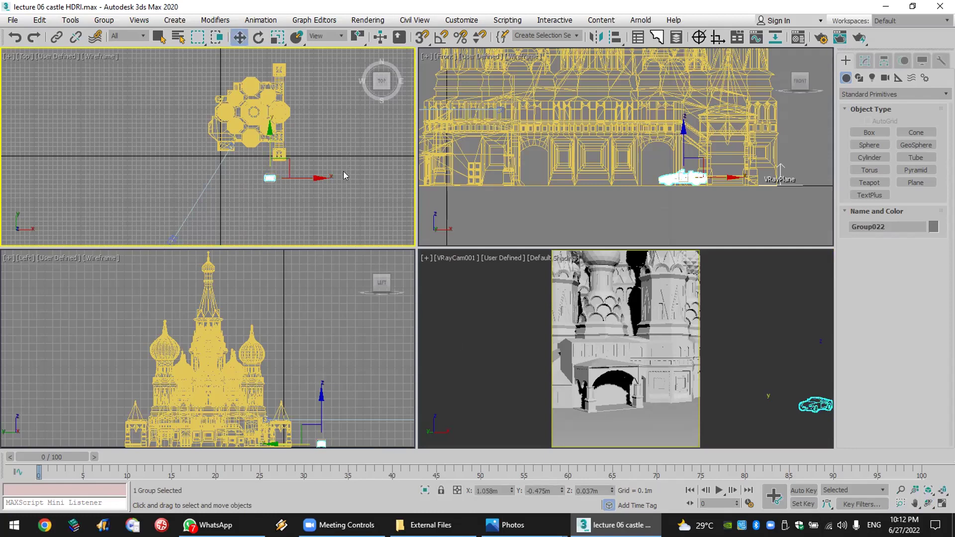
drag(311, 173, 246, 158)
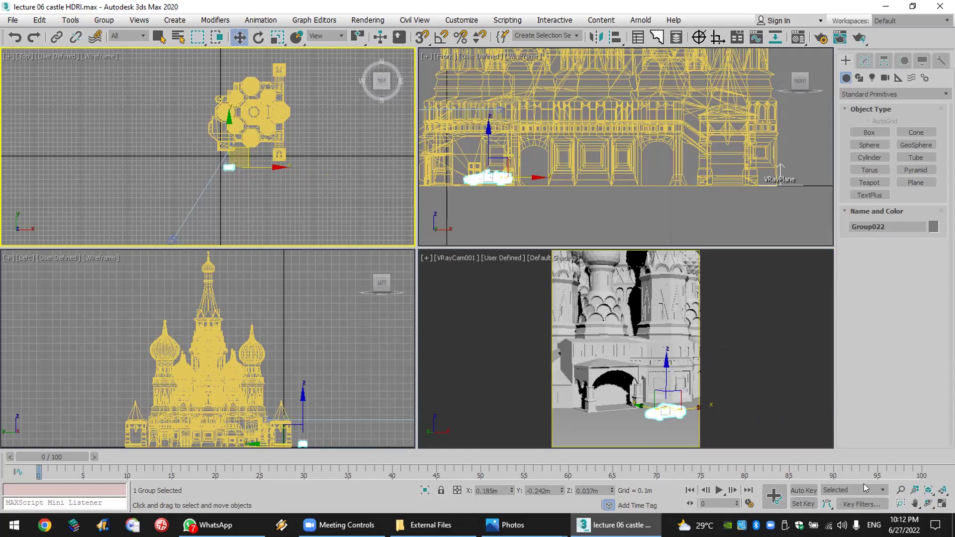
click(903, 503)
drag(636, 349, 628, 329)
click(914, 503)
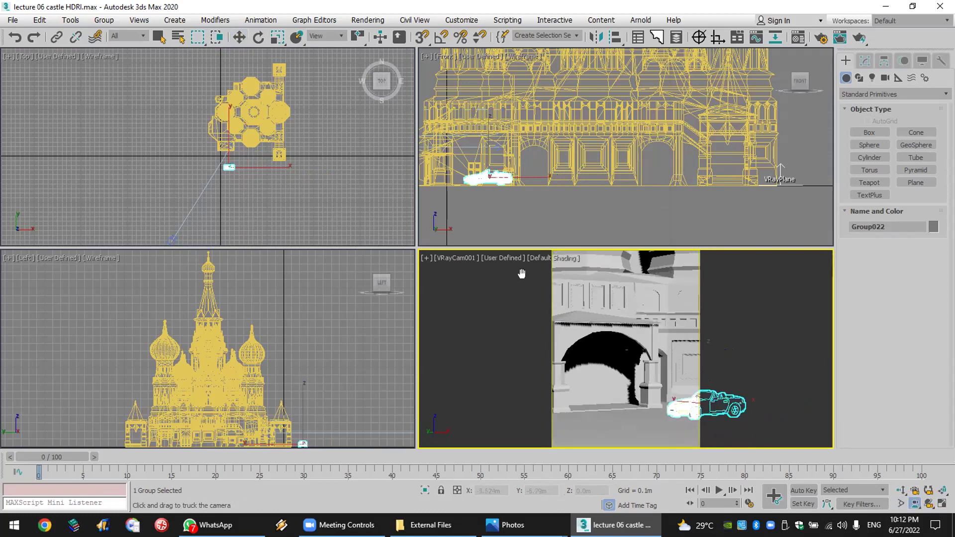
Step: Rotate the car slightly in the Top view to angle it along the front of the arched entrance
right_click(301, 183)
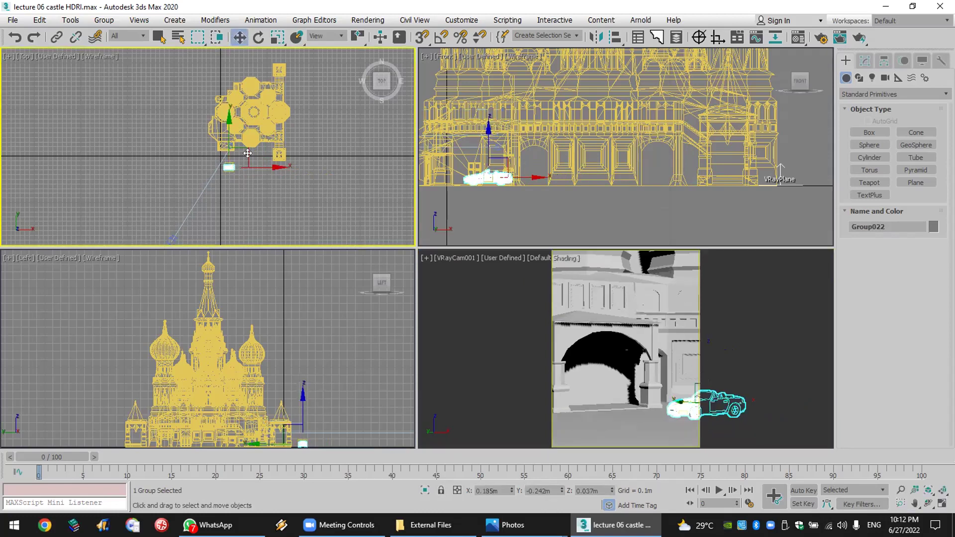
click(259, 37)
drag(268, 161, 264, 185)
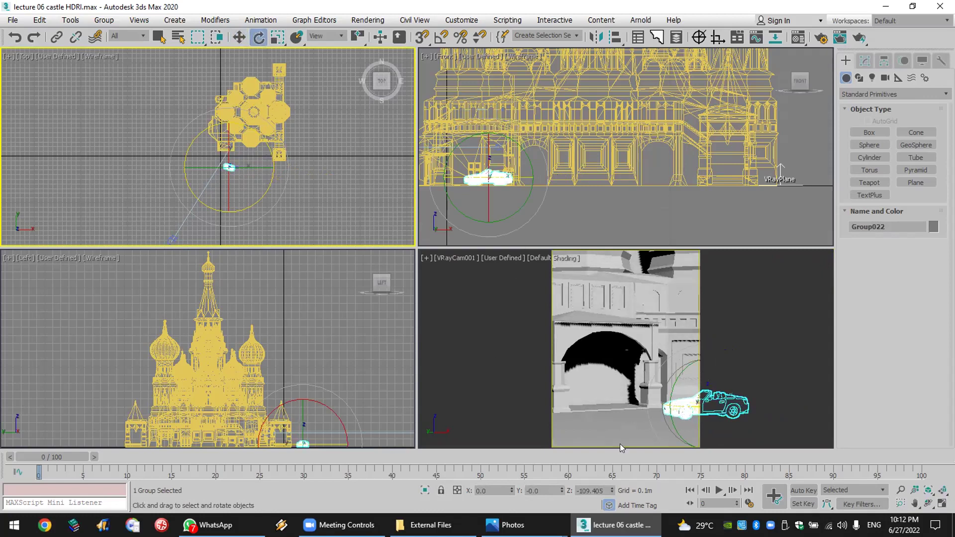
Step: Animate the car with Auto Key by moving it past the arch to about X -0.42 m, Y -0.11 m at frame 100
drag(59, 456, 920, 456)
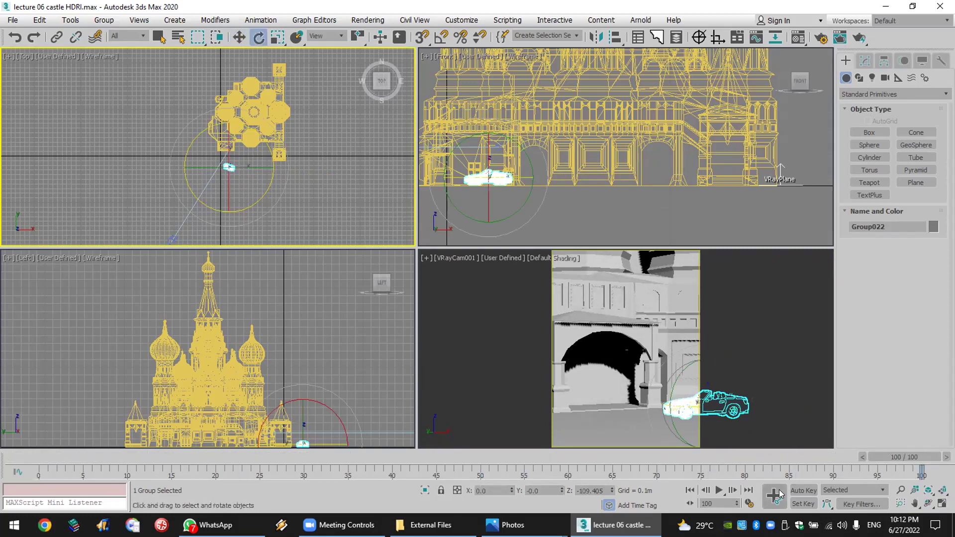
click(803, 490)
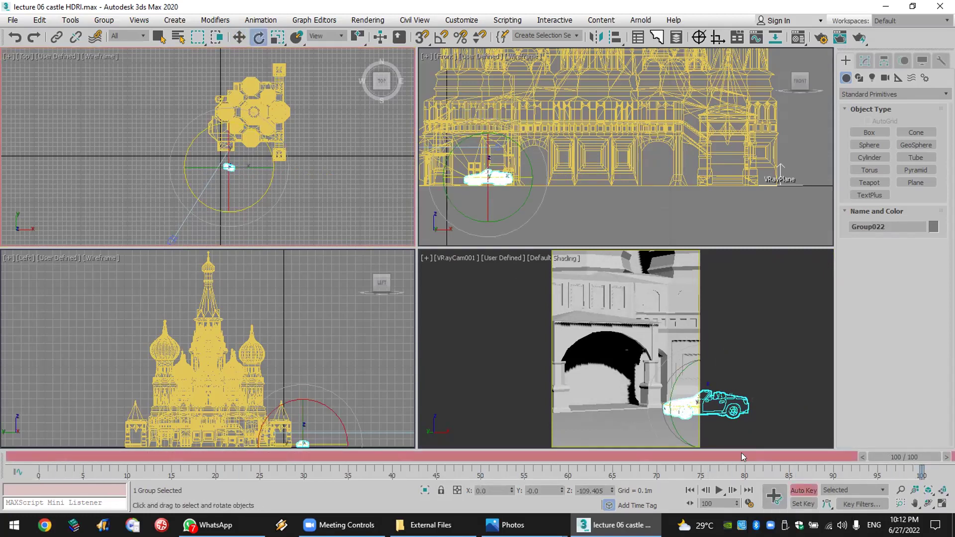
click(240, 37)
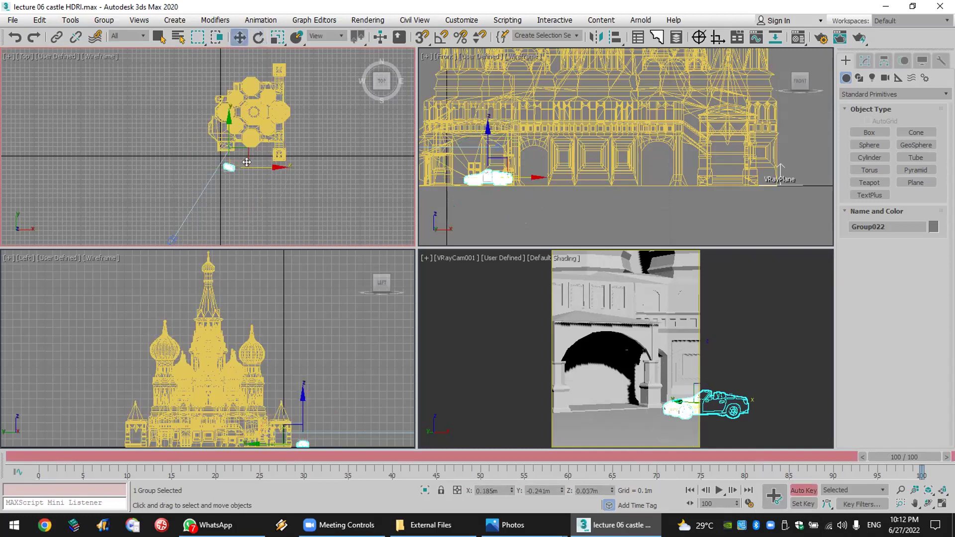
drag(243, 160, 214, 152)
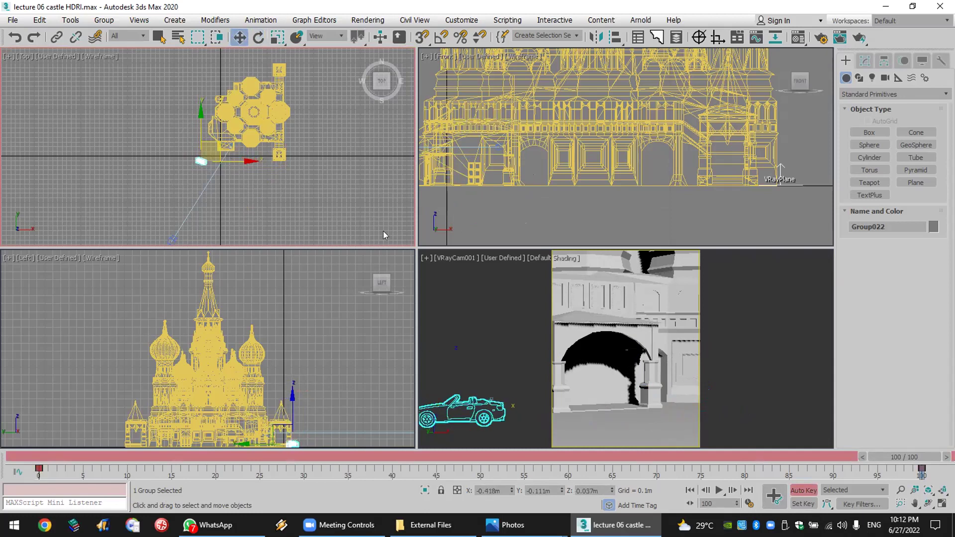
click(804, 490)
Step: Go to frame 62 and reframe the camera so the car's rear and the whole arch are in view, leaving the car deselected
drag(912, 459, 592, 453)
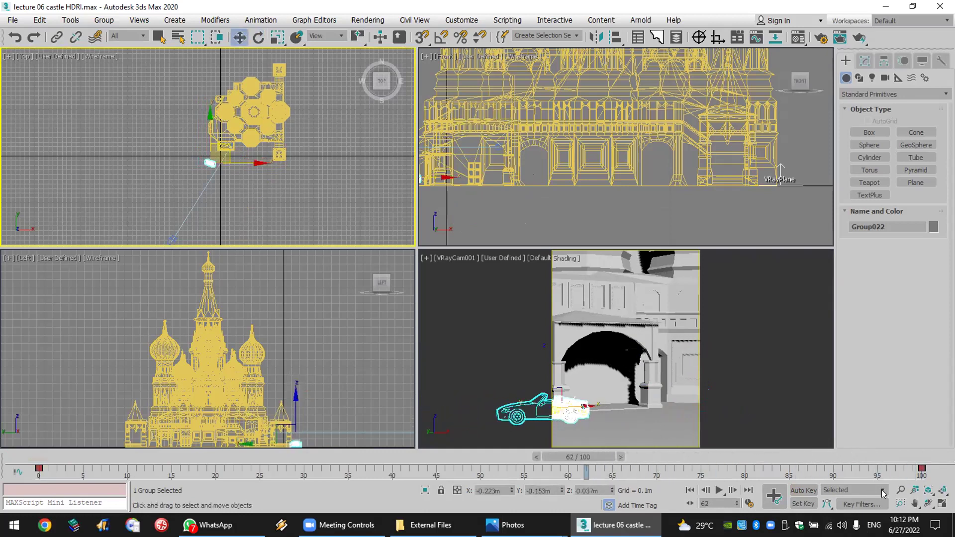
click(607, 408)
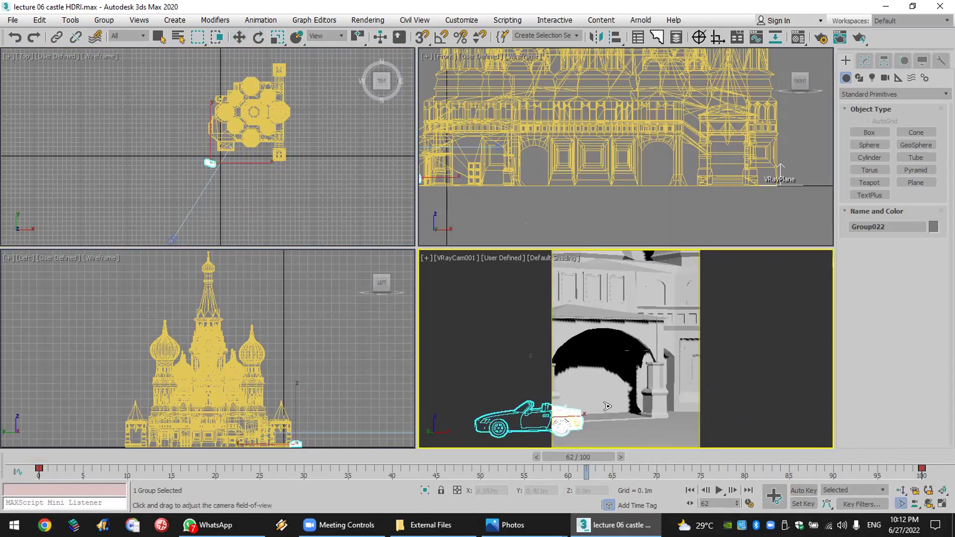
click(915, 504)
drag(737, 318, 779, 228)
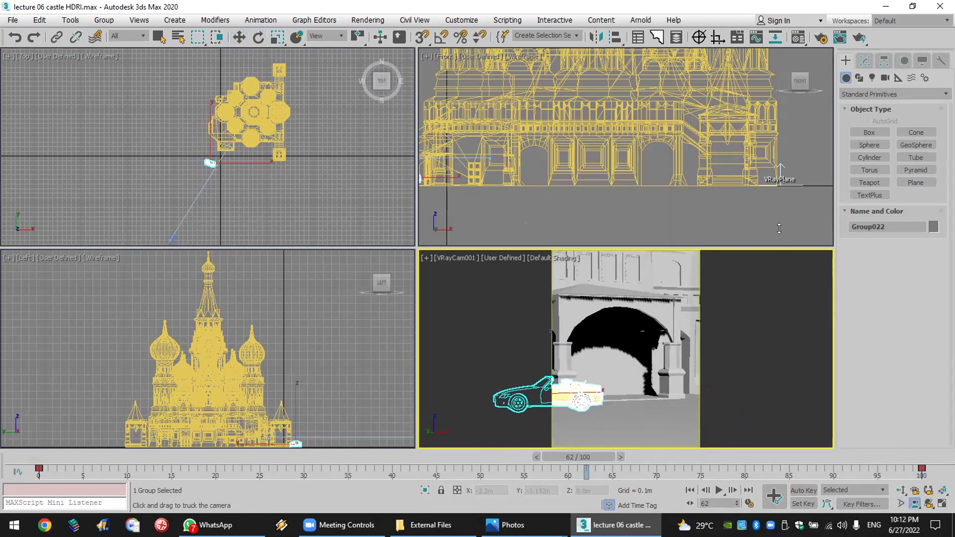
right_click(774, 219)
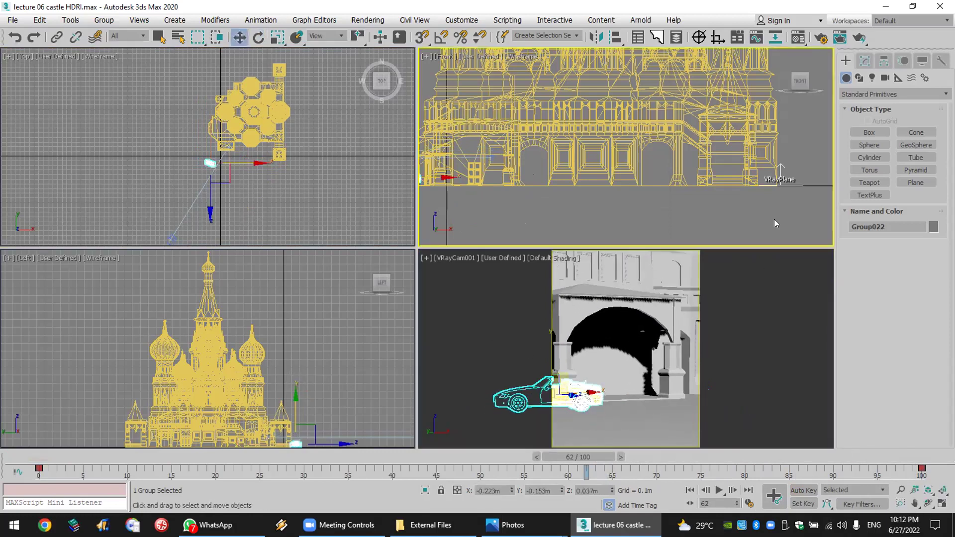
click(774, 218)
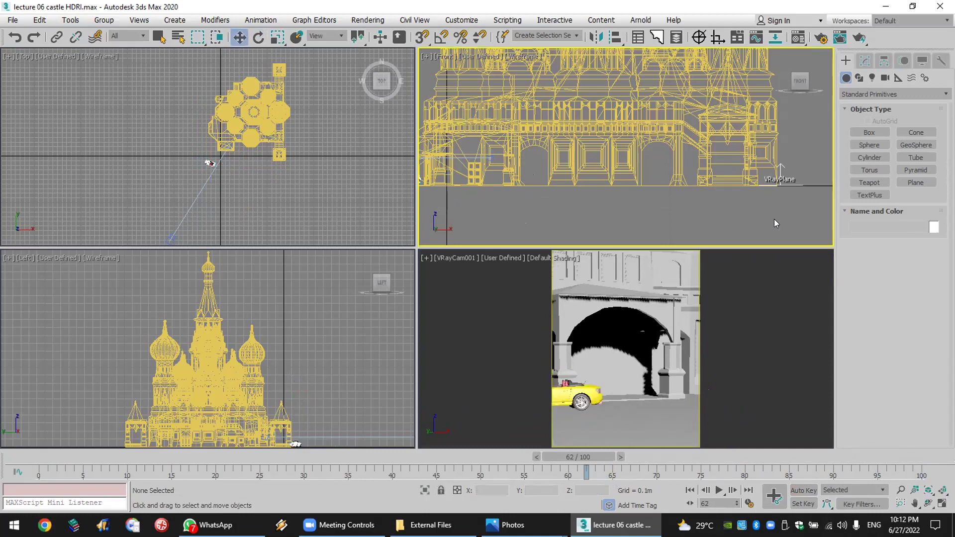
click(779, 371)
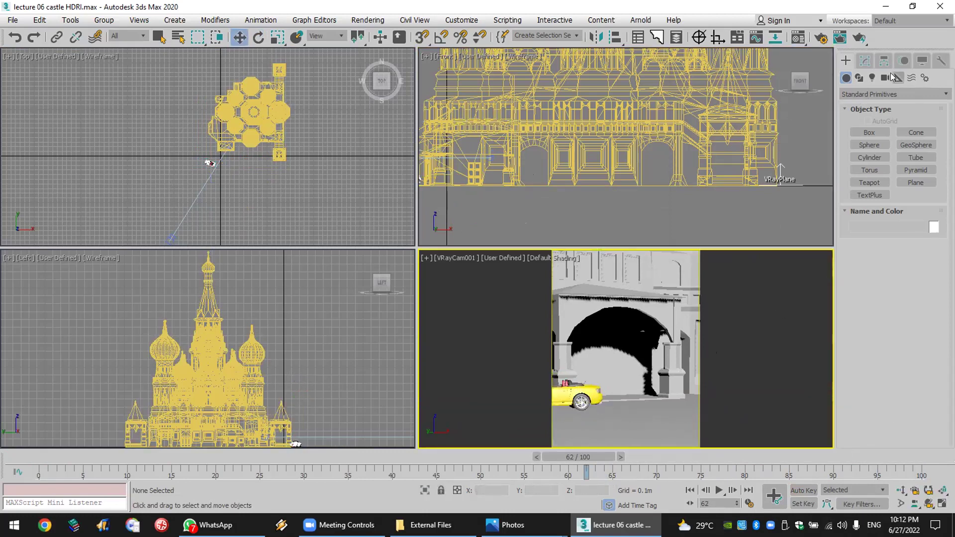
Step: Create a VRaySun in the Top view aimed at the castle from its lower left and add the VRaySky environment map
click(873, 78)
click(897, 94)
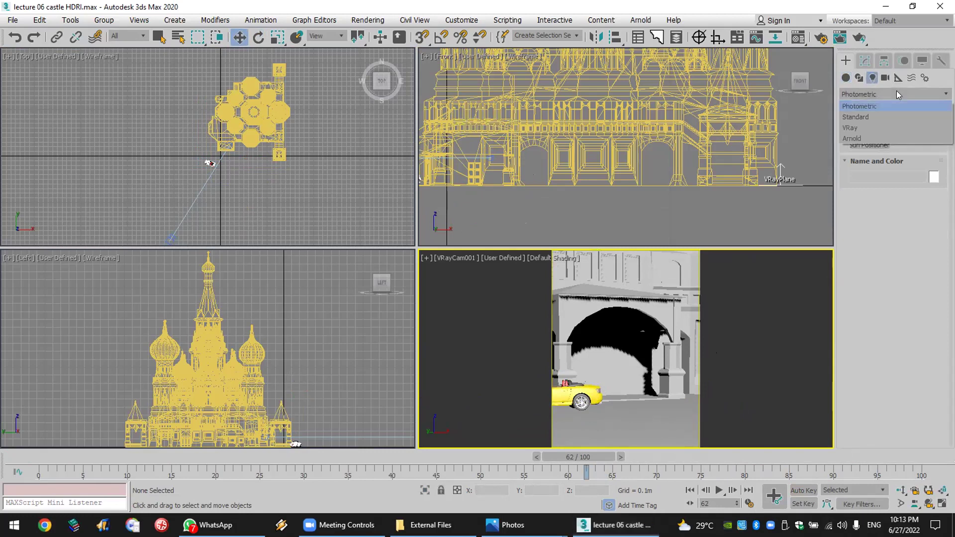
click(890, 127)
click(917, 144)
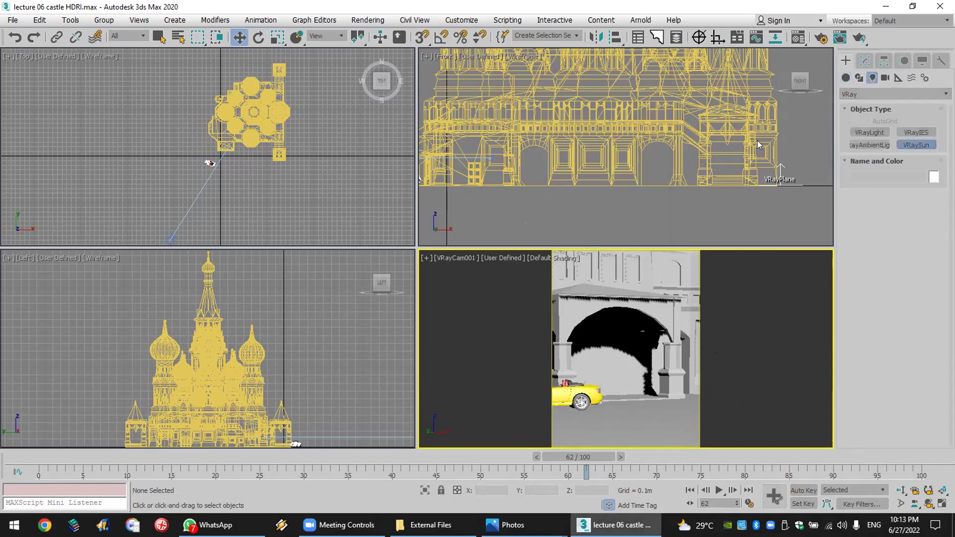
drag(6, 200, 698, 387)
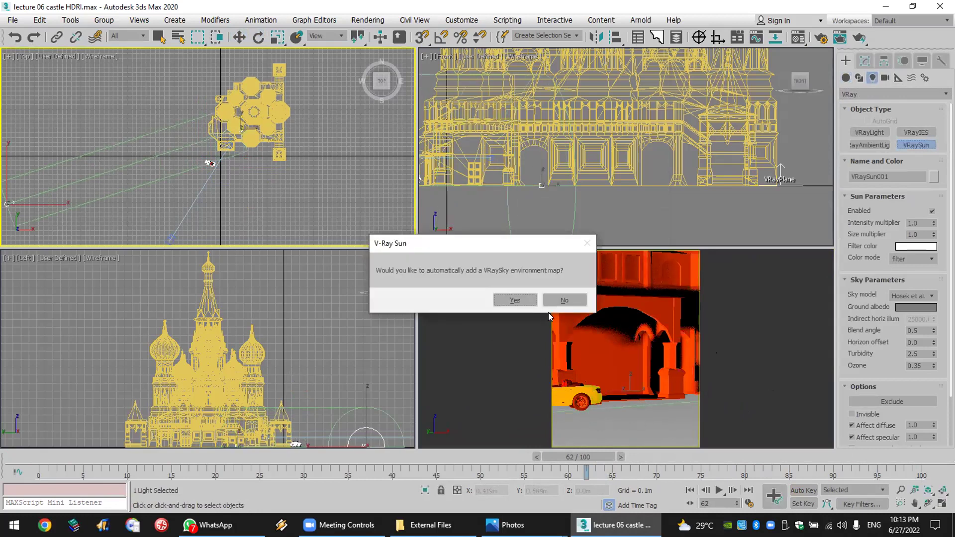
click(515, 300)
Step: Raise the sun to a height of about 9.5 m in the Front view and start rendering the VRayCam001 view
scroll(551, 219, down, 5)
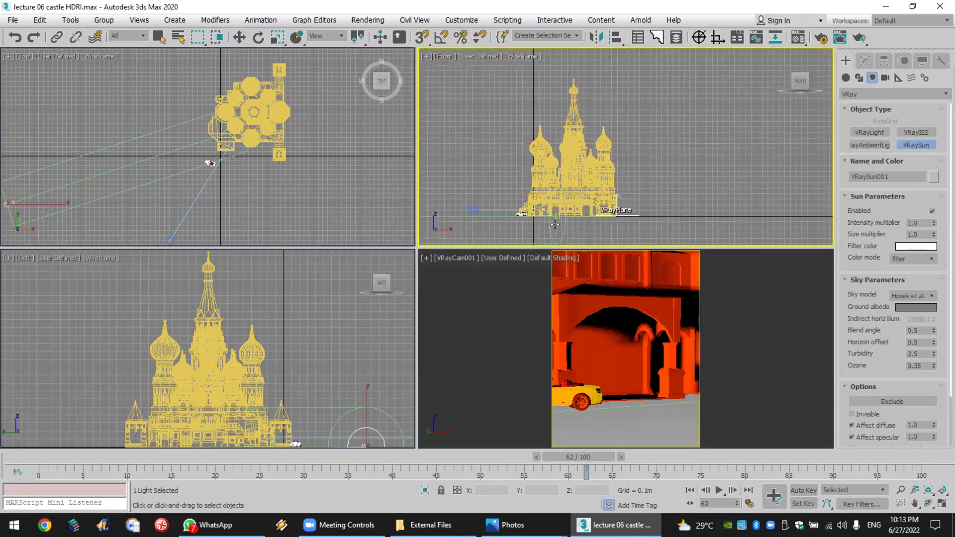
key(w)
drag(521, 222, 520, 155)
right_click(670, 344)
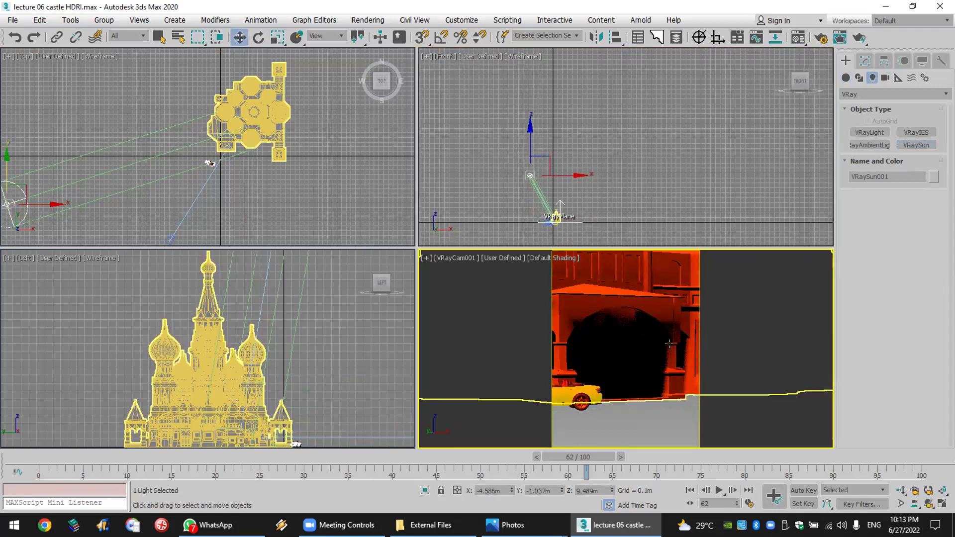
click(859, 39)
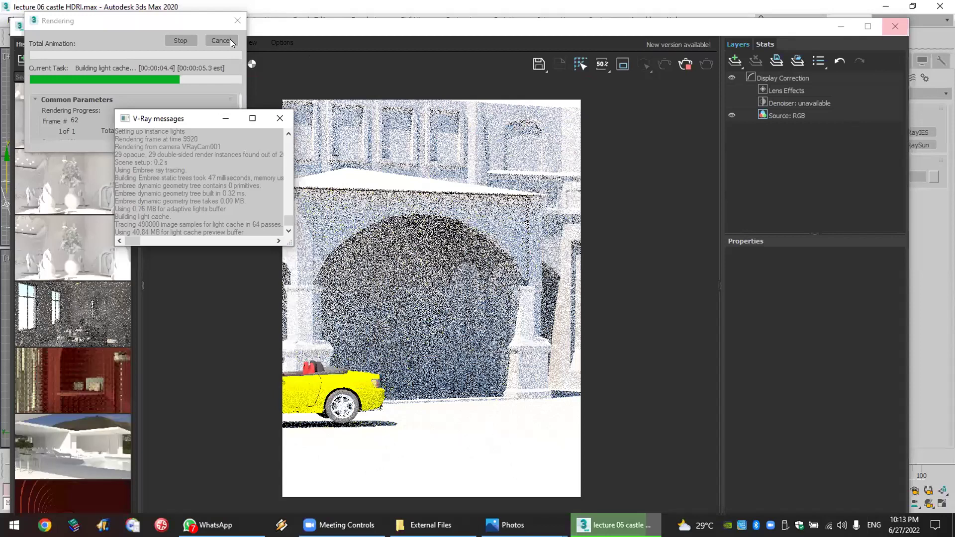
Step: Cancel the running render and lower the car in the Front view to about Z 0.032 m so its wheels meet the ground
click(221, 40)
scroll(548, 222, up, 6)
scroll(578, 189, up, 4)
scroll(470, 203, up, 3)
scroll(477, 199, up, 6)
click(246, 41)
click(548, 145)
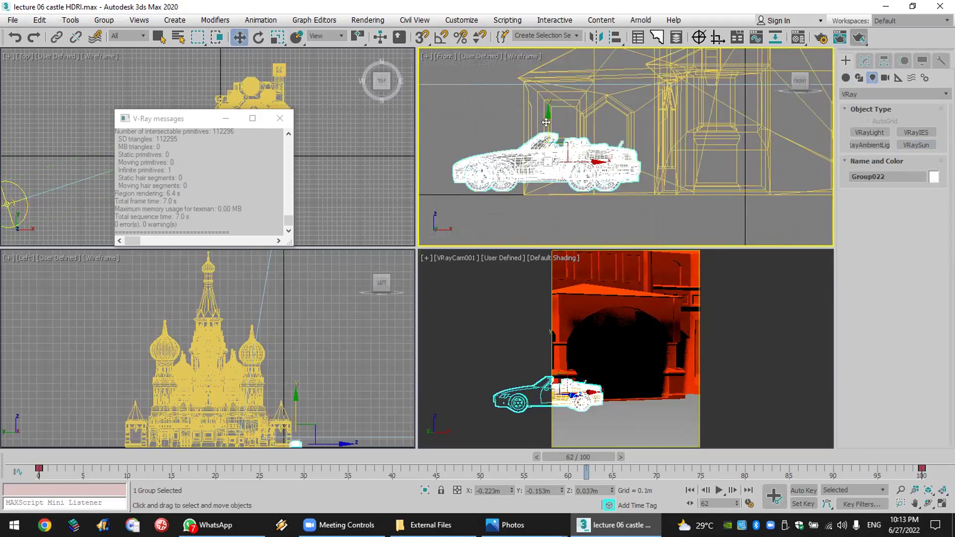
drag(546, 123, 547, 128)
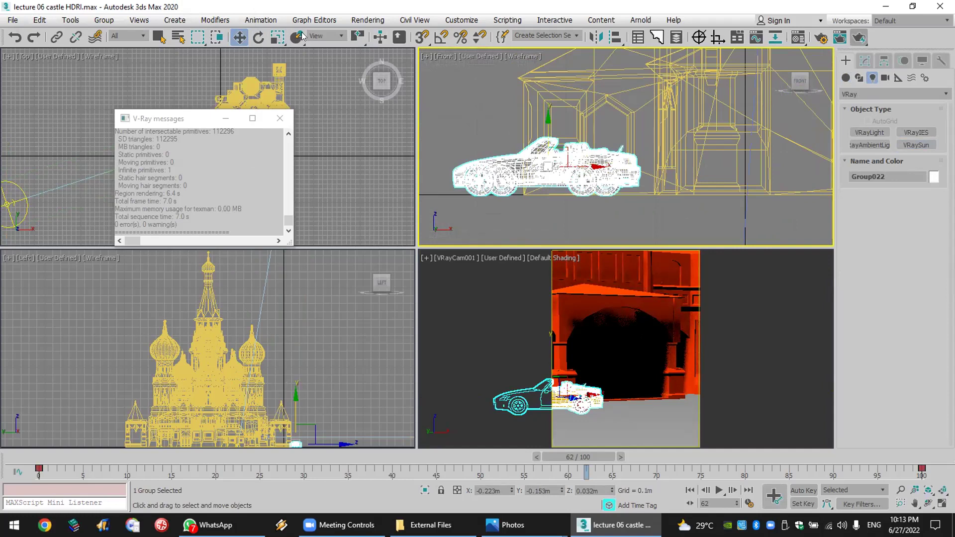
Step: Scale the car up by about a quarter in the Front view and leave it deselected with the render messages closed
click(277, 37)
drag(550, 164, 550, 124)
click(240, 37)
click(738, 213)
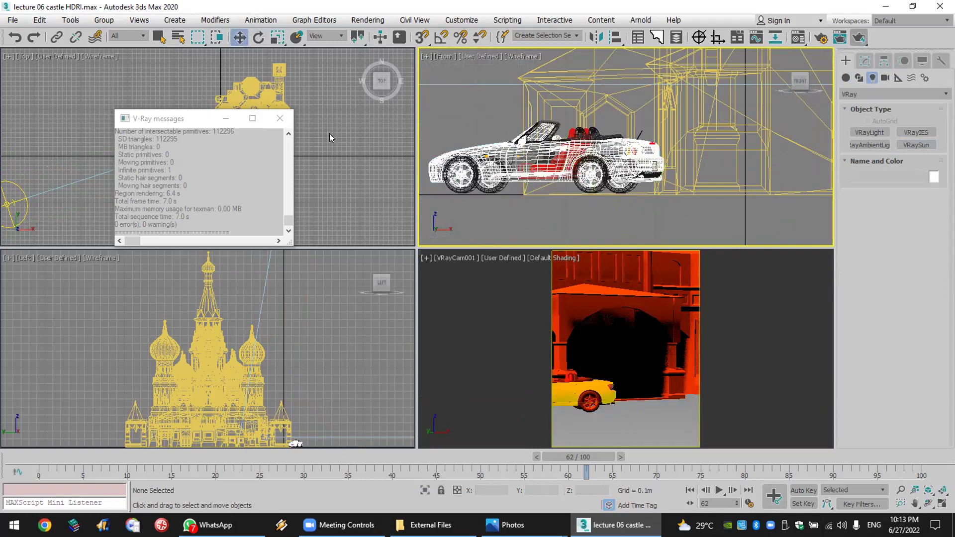
click(280, 119)
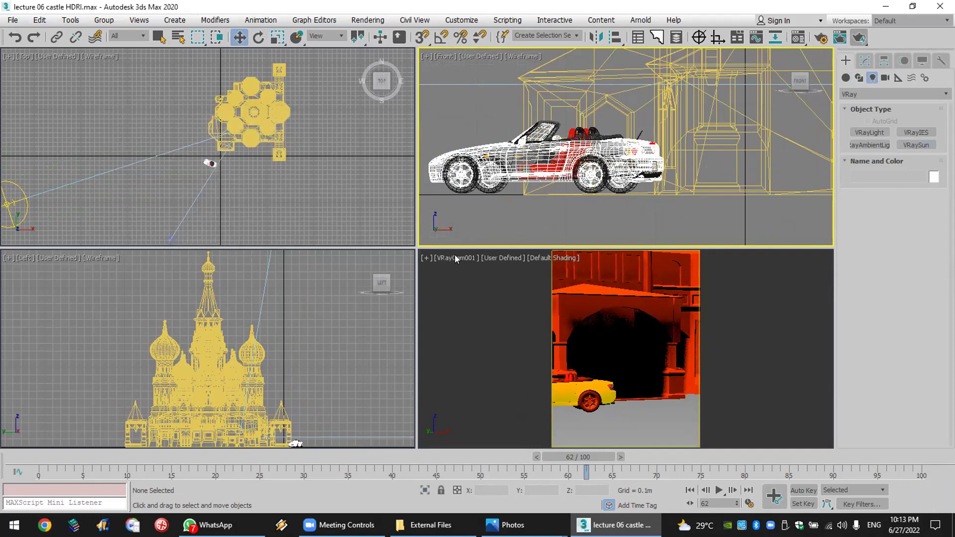
Step: Switch to Photos and study the shutter speed side of the exposure triangle image, returning to 3ds Max at the end
click(454, 258)
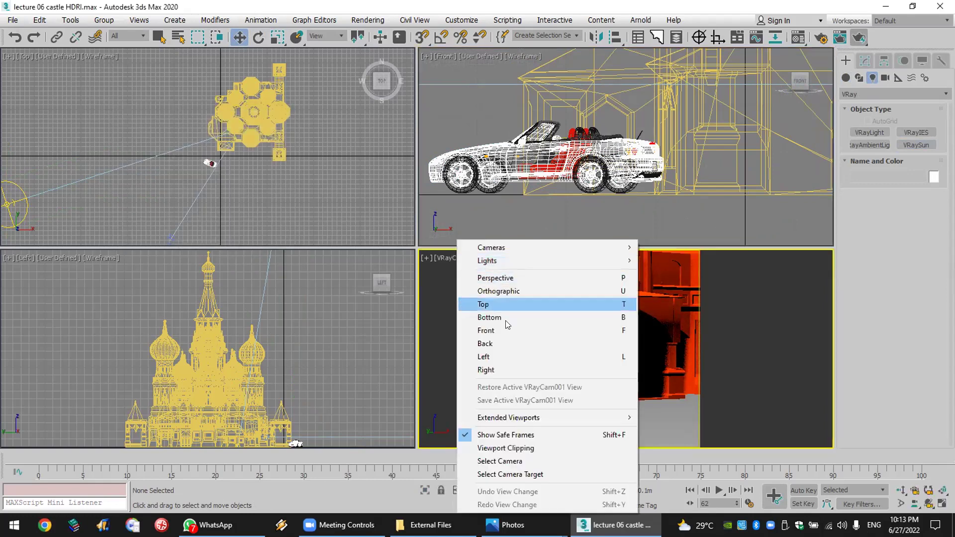
click(555, 461)
mouse_move(512, 525)
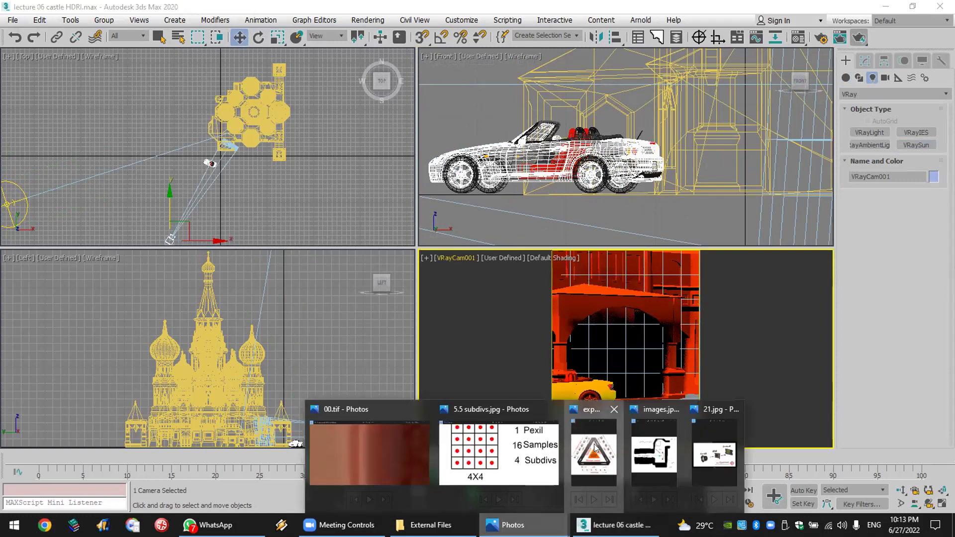
click(593, 444)
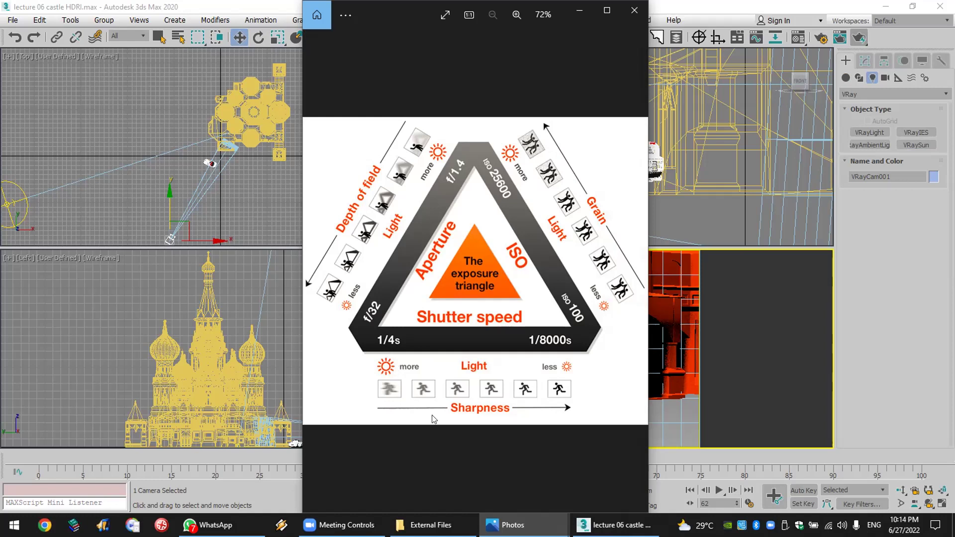
click(793, 353)
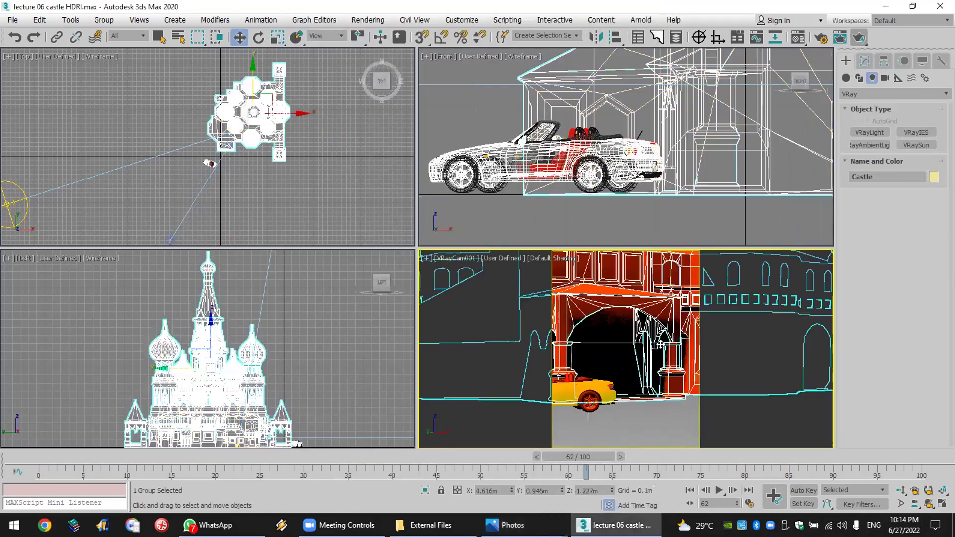
Step: Set VRayCam001's shutter speed to 50 and run a test render of the camera view, cancelling it once the exposure is visible
click(456, 258)
click(538, 455)
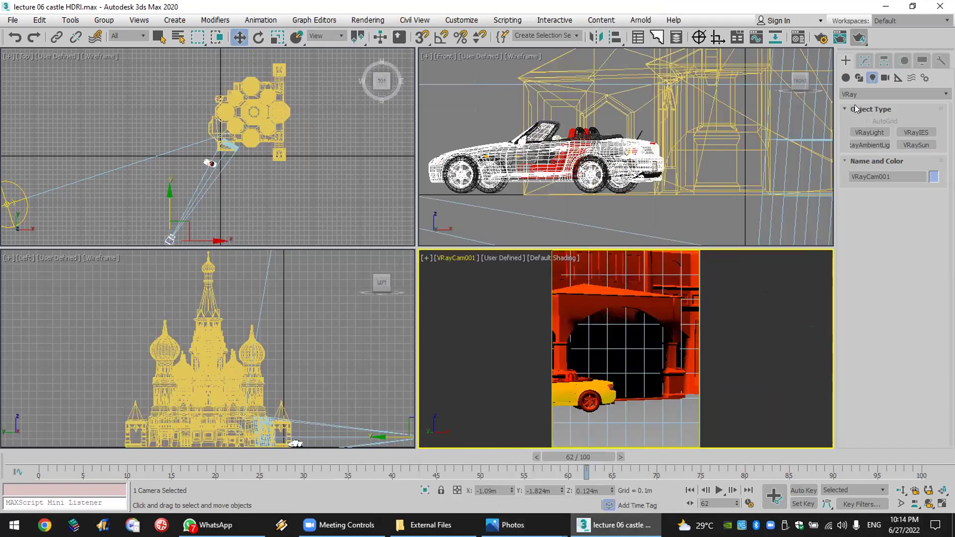
click(864, 60)
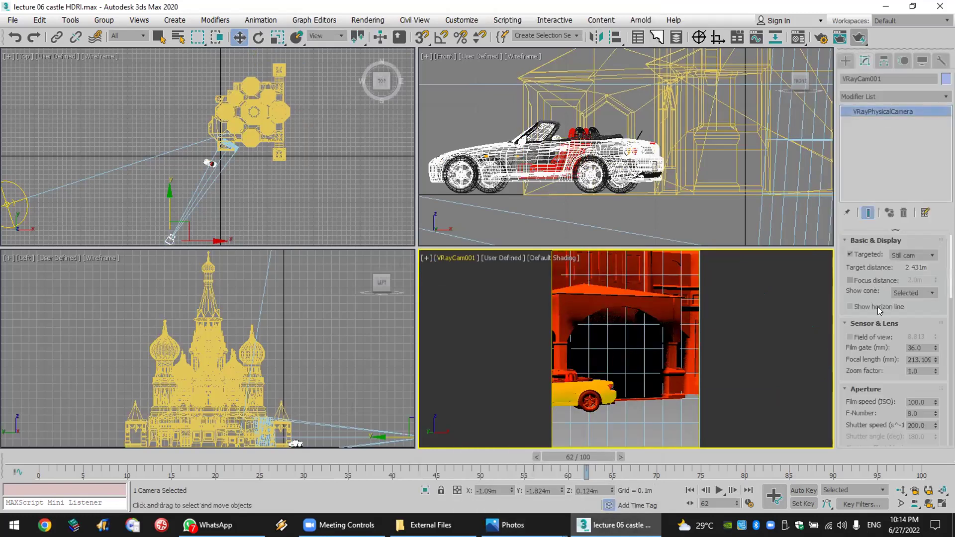
click(927, 423)
text(50)
key(Return)
click(858, 38)
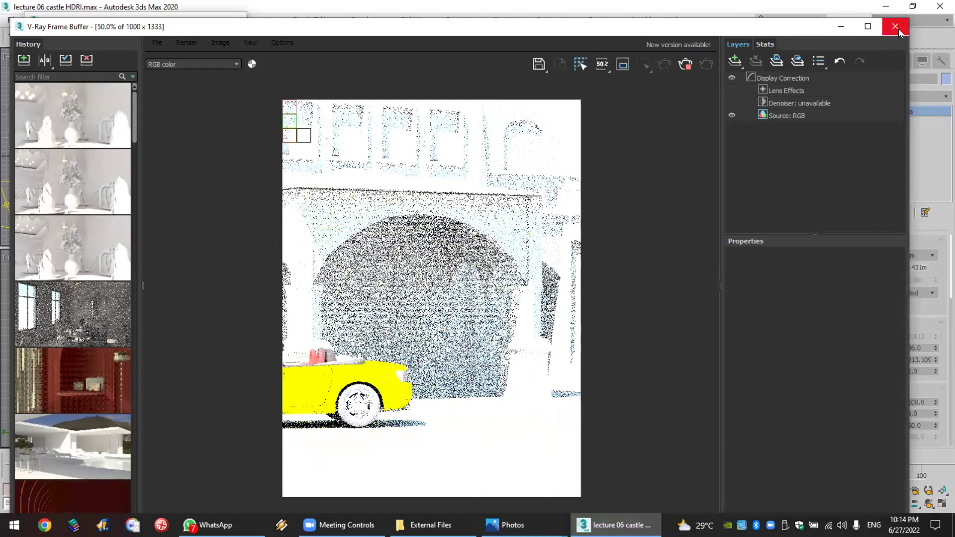
click(898, 29)
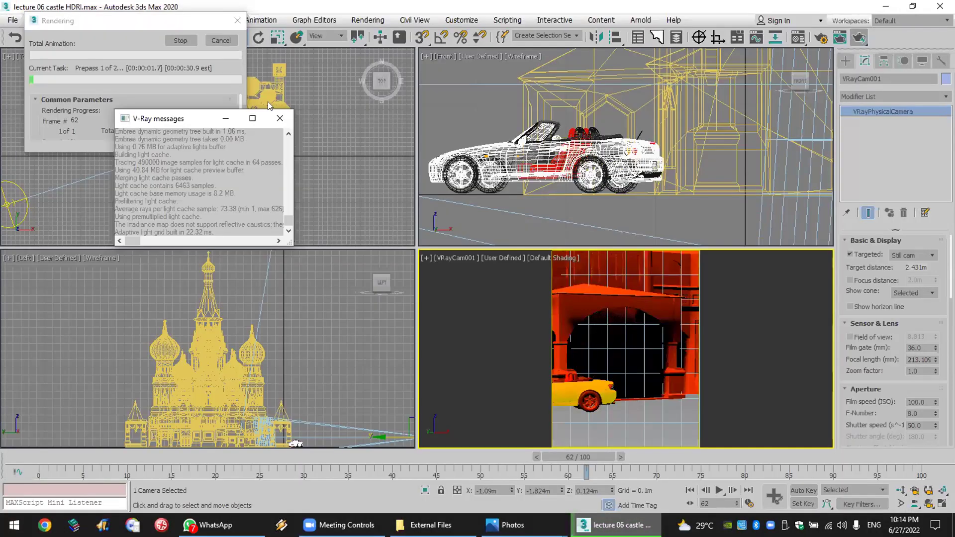
click(280, 119)
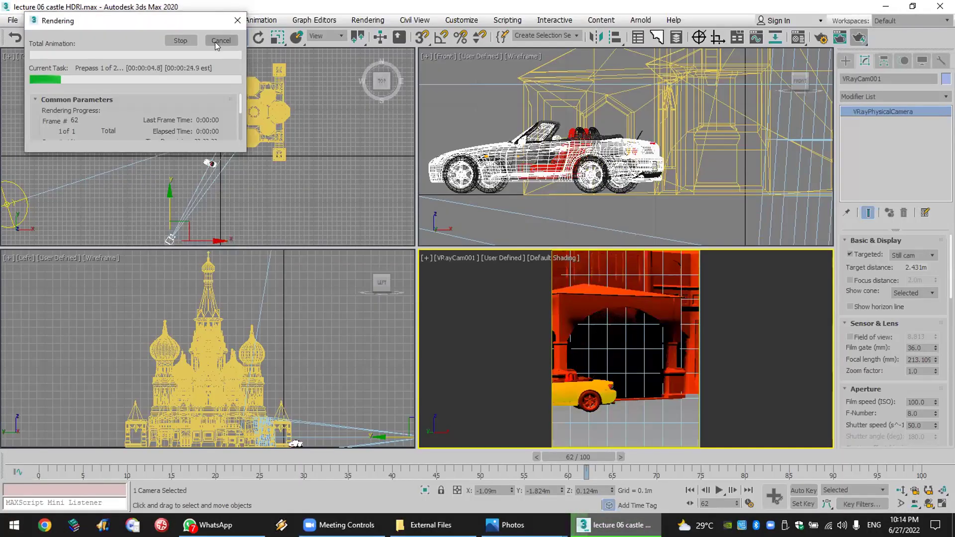
click(220, 40)
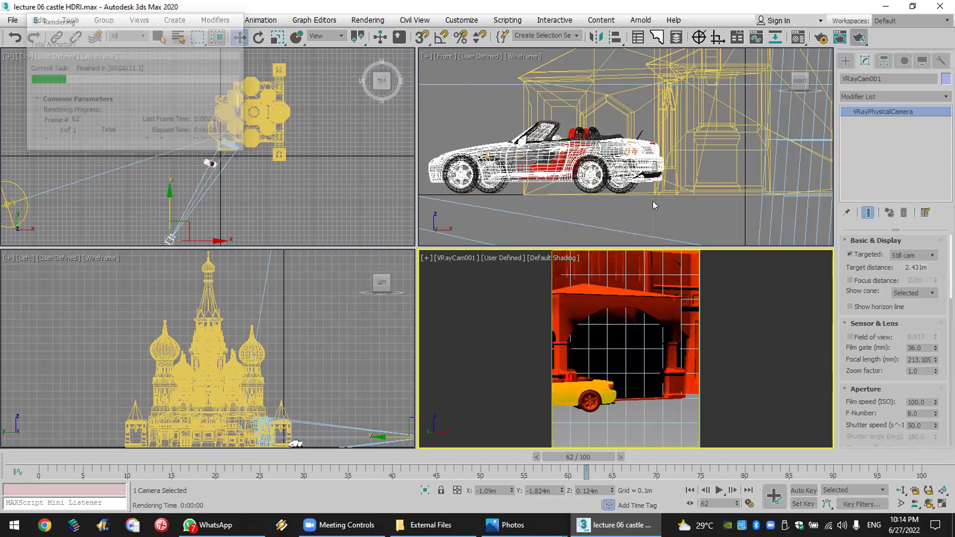
Step: Set the camera's F-number to 30 and test-render the view, checking the car's rear at 100% before cancelling
double_click(917, 413)
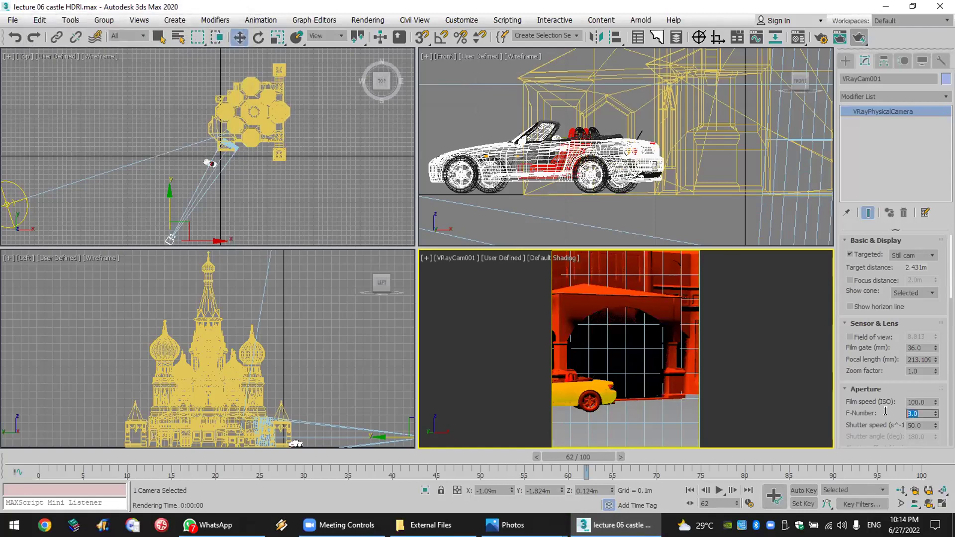
text(30)
key(Return)
click(856, 38)
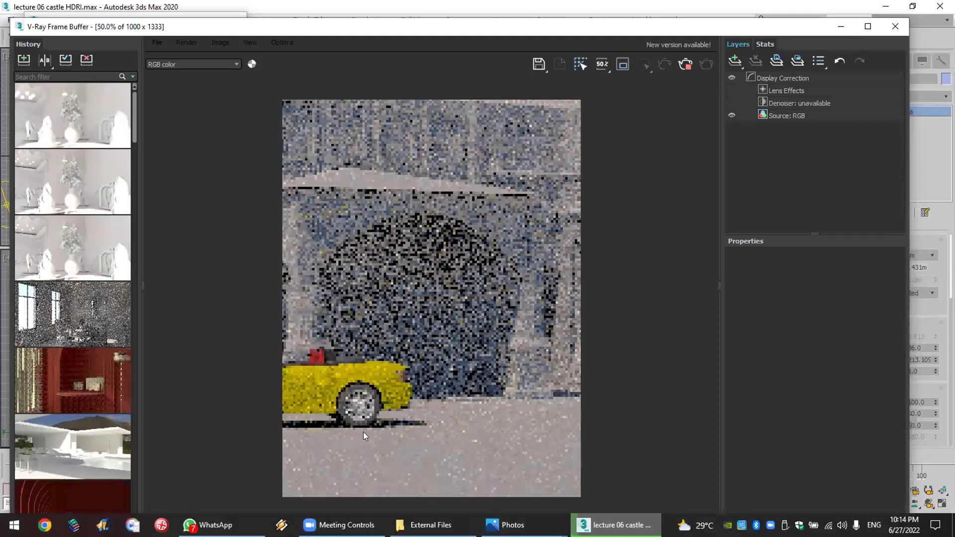
double_click(363, 432)
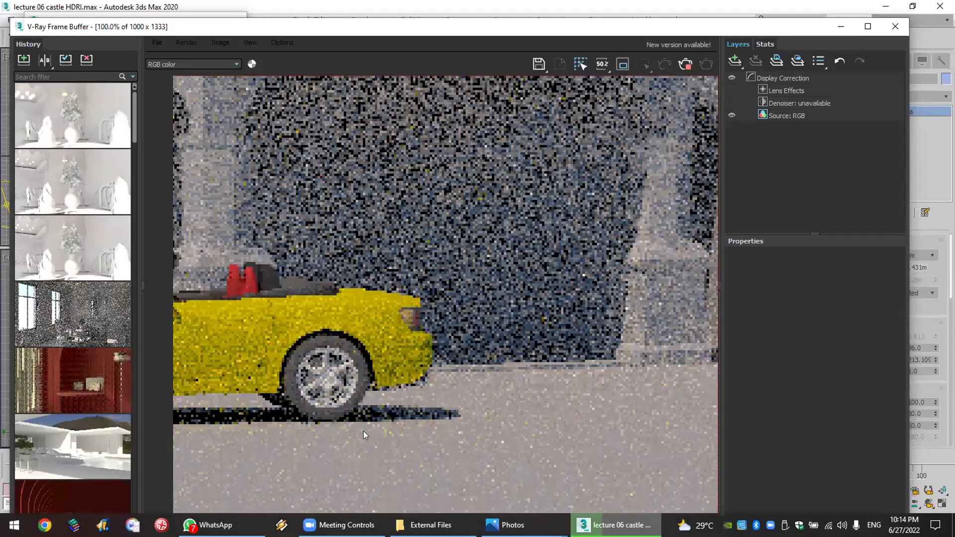
double_click(364, 431)
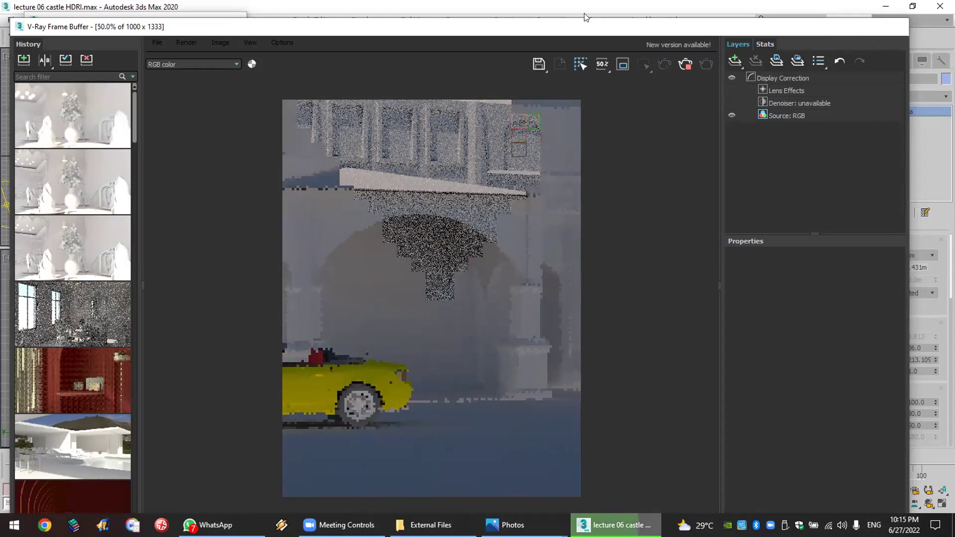
click(896, 29)
click(212, 43)
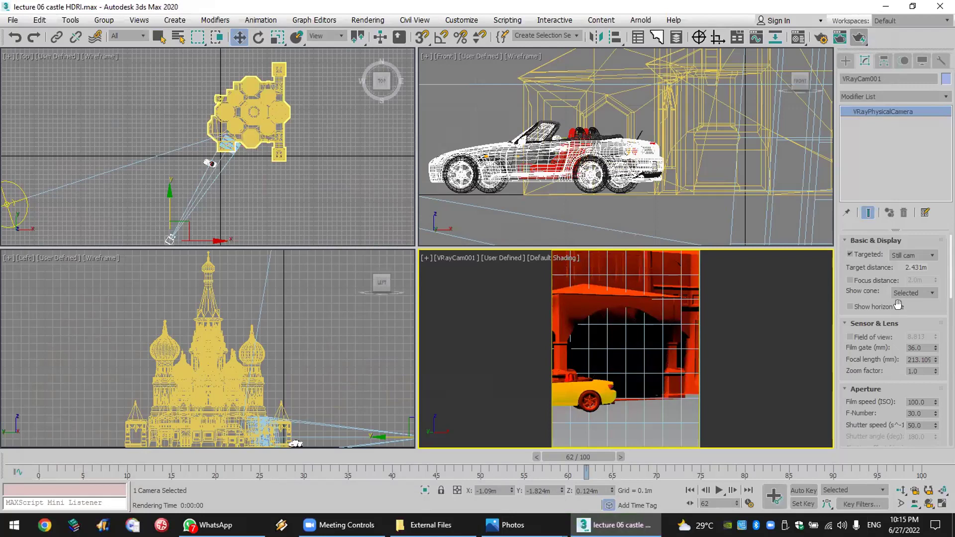
Step: Enable motion blur on VRayCam001 and render the camera view
scroll(869, 361, down, 2)
scroll(880, 402, down, 2)
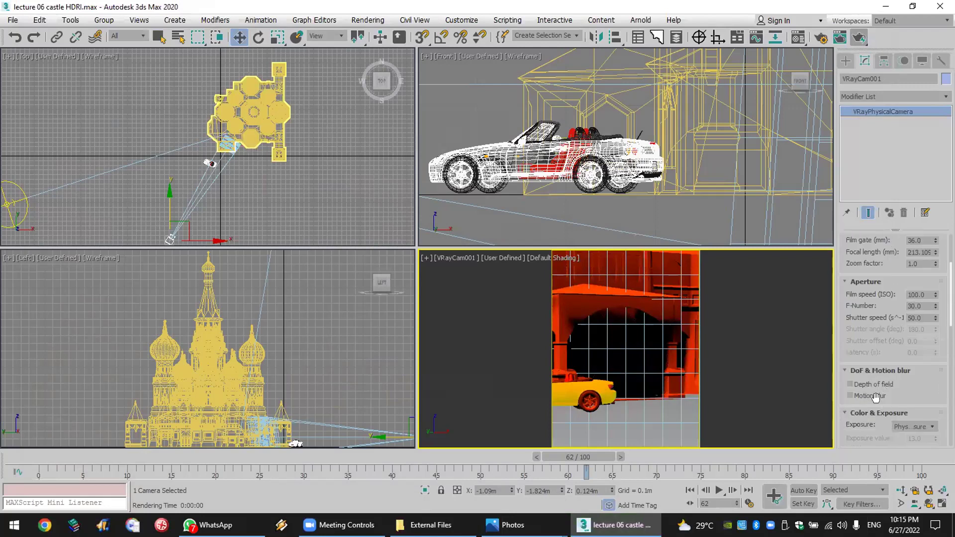
click(869, 395)
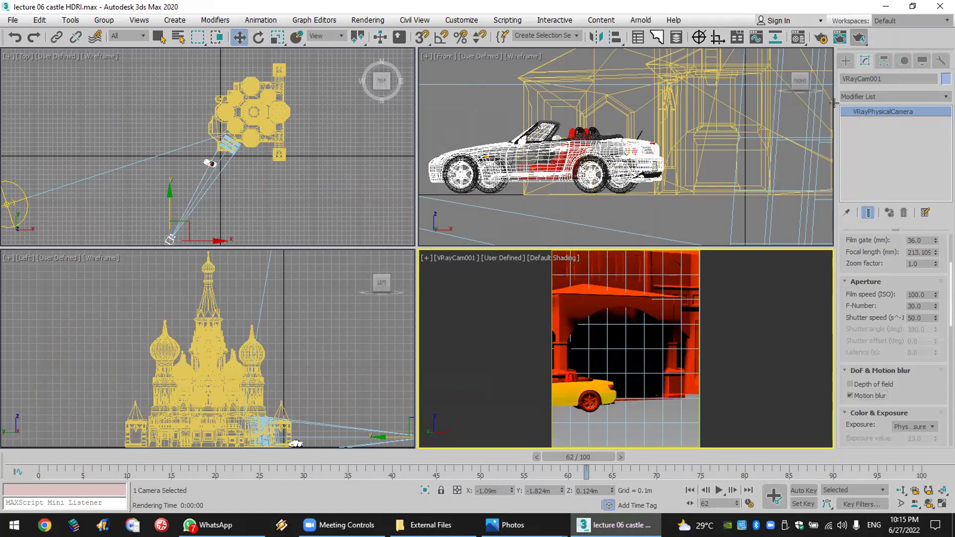
click(859, 38)
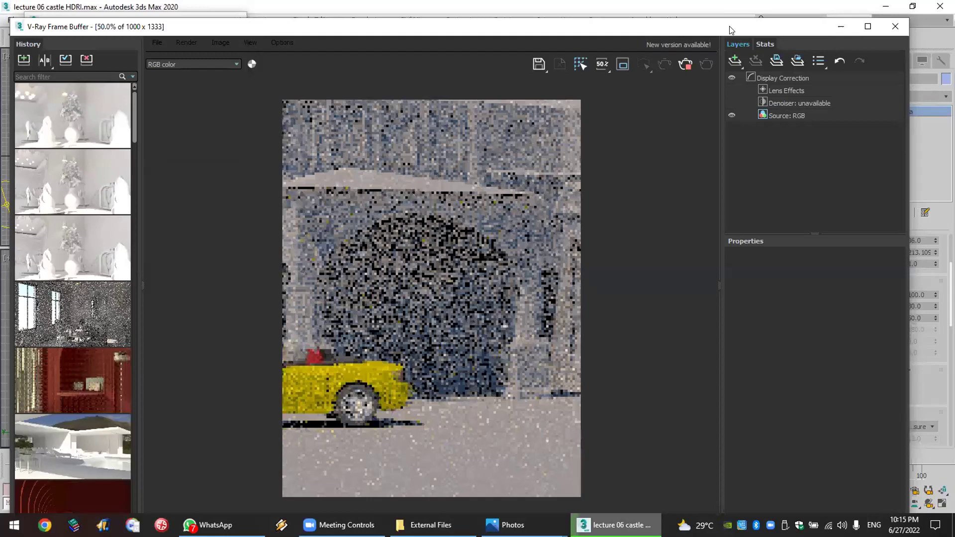
drag(732, 30, 609, 11)
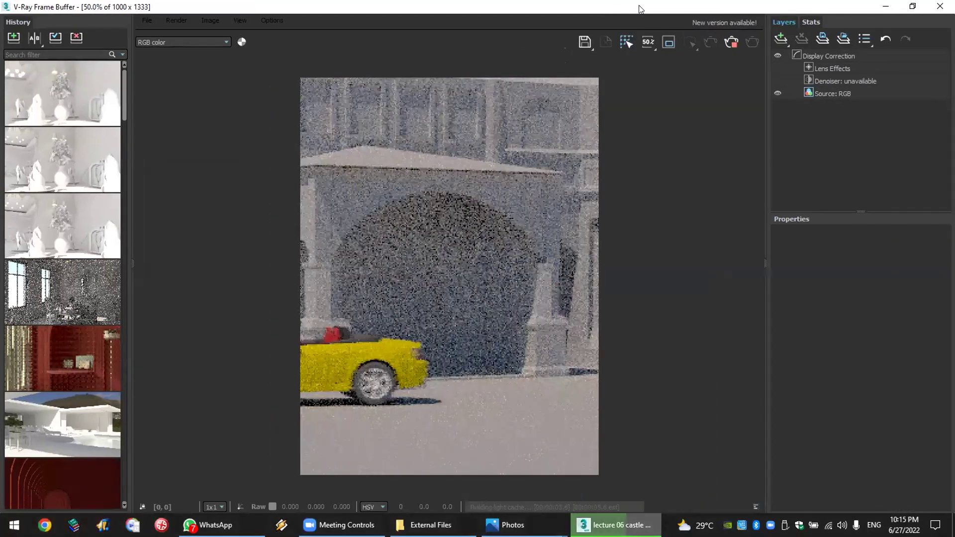
double_click(638, 6)
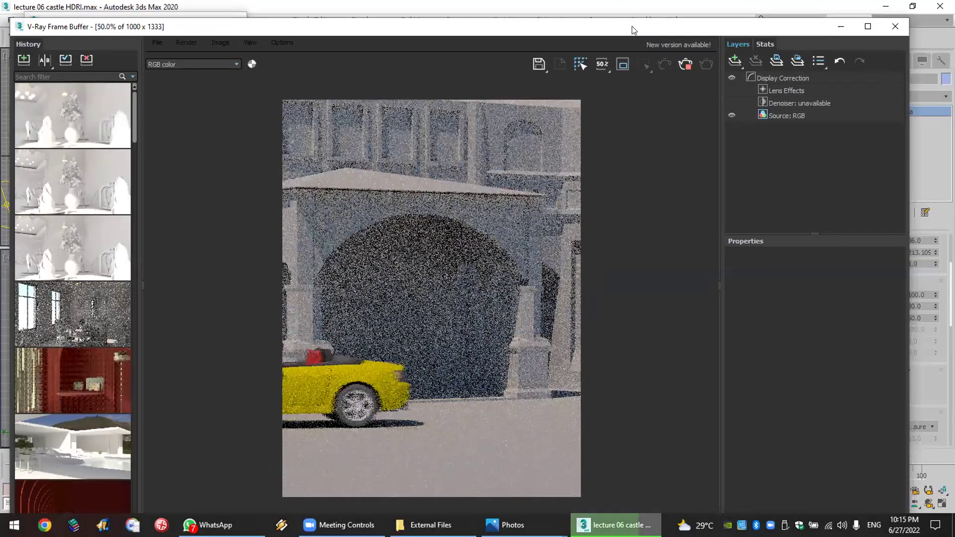
Step: Move the frame buffer clear of the camera settings, enter 50 as the shutter speed and close the render messages
drag(348, 27, 221, 11)
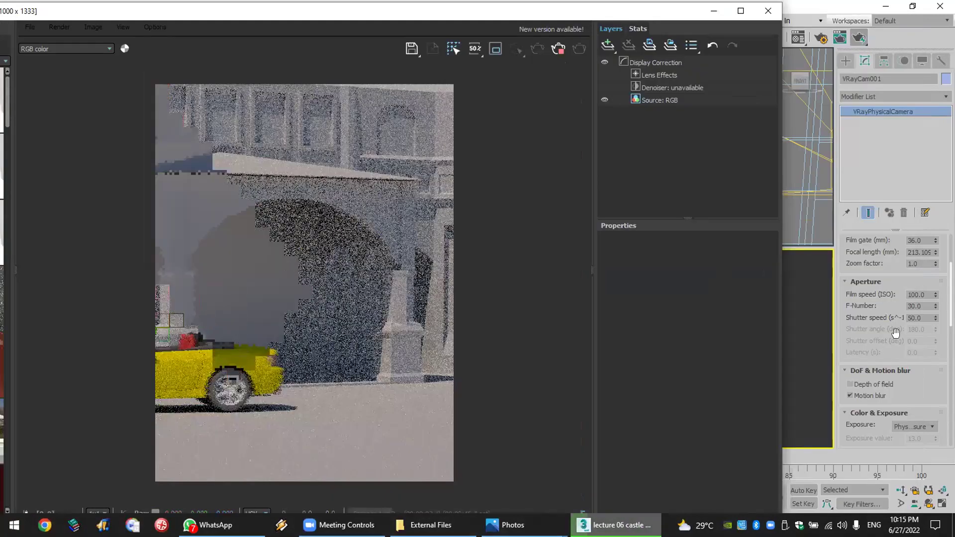
double_click(914, 318)
text(50)
key(Return)
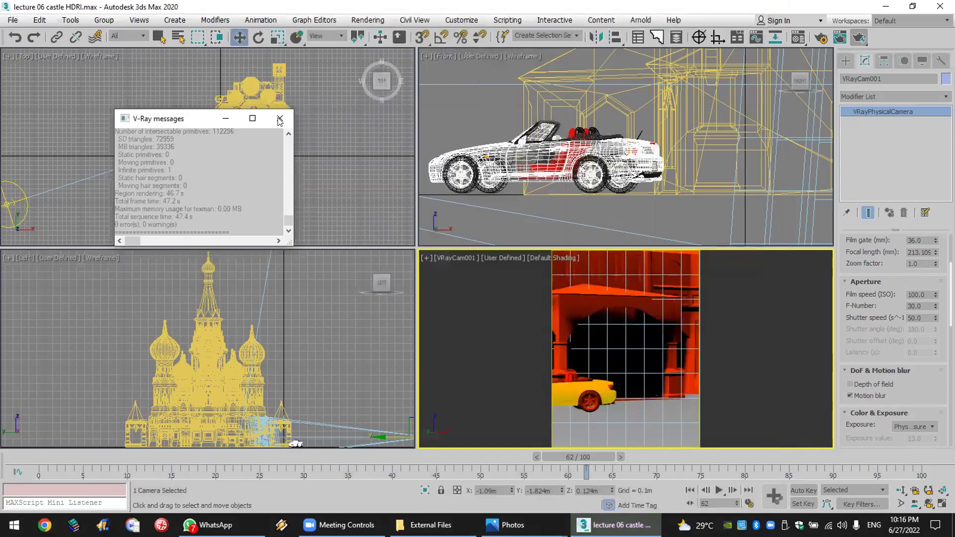
click(275, 118)
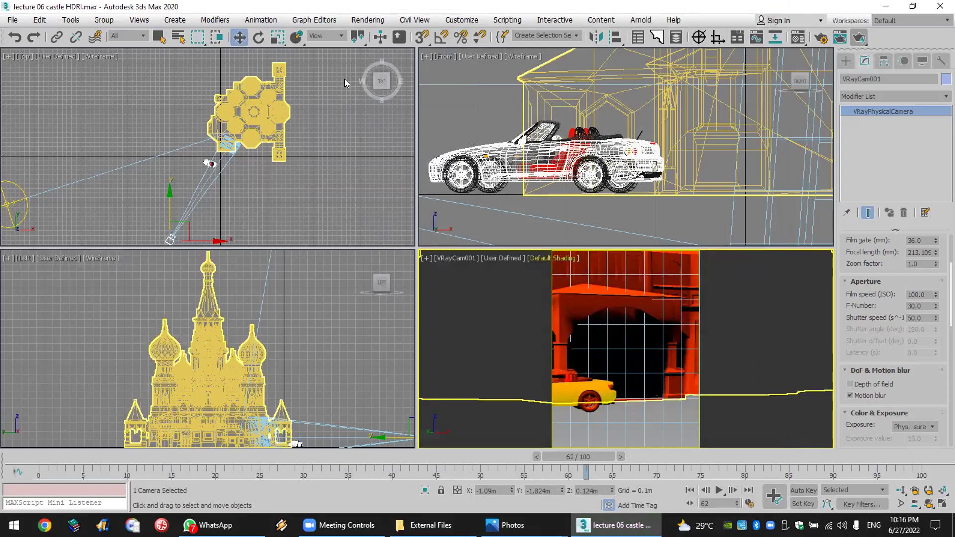
Step: Set the image sampler type to Bucket in Render Setup and open its Max subdivs value for editing
click(367, 20)
mouse_move(415, 20)
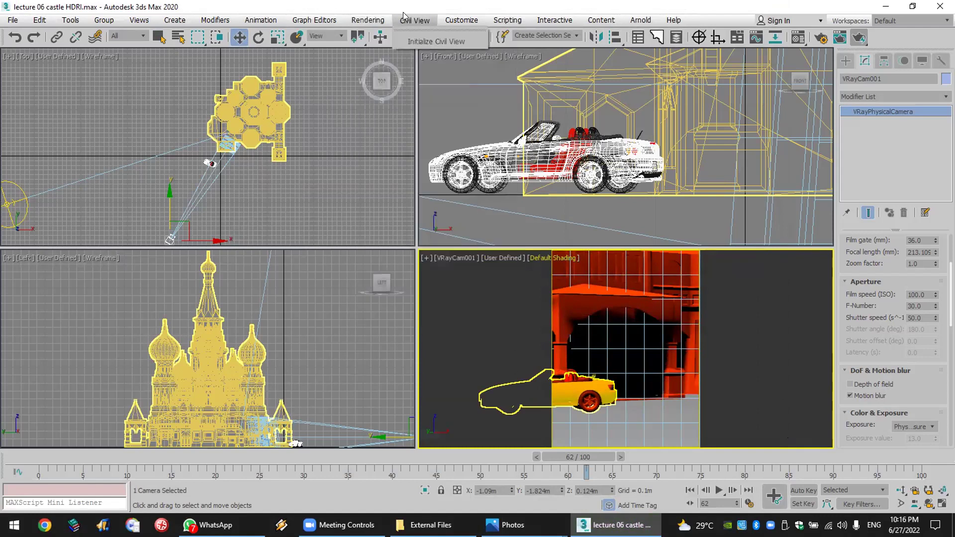
mouse_move(351, 20)
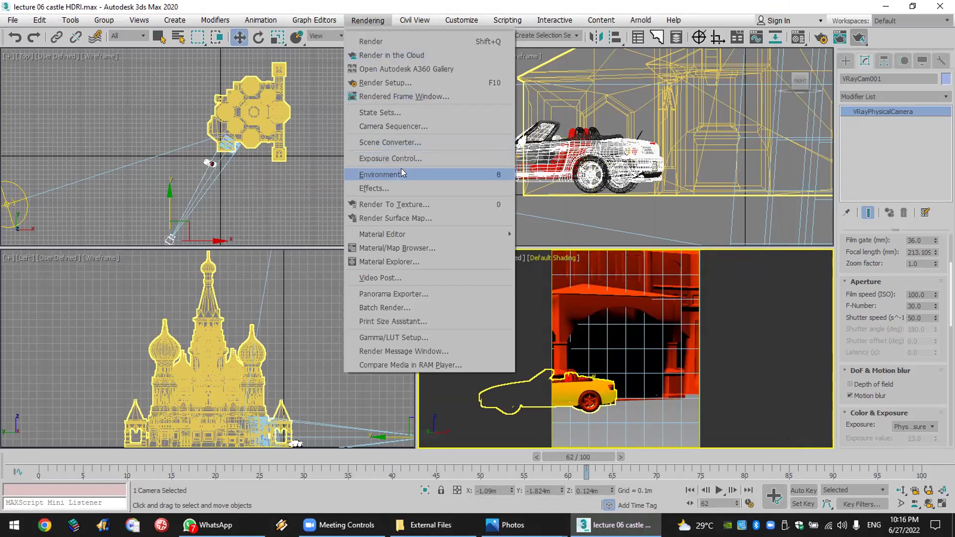
click(414, 81)
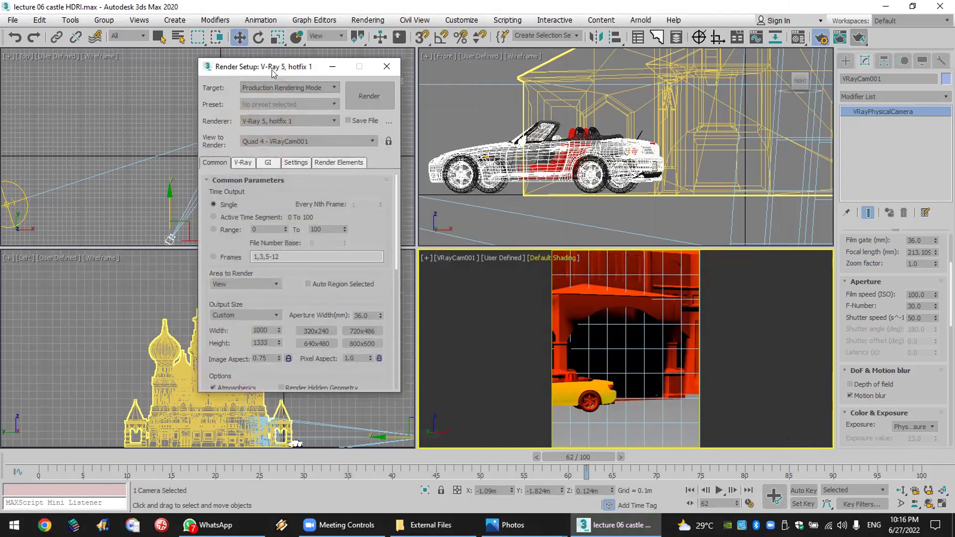
drag(271, 71, 287, 29)
click(255, 121)
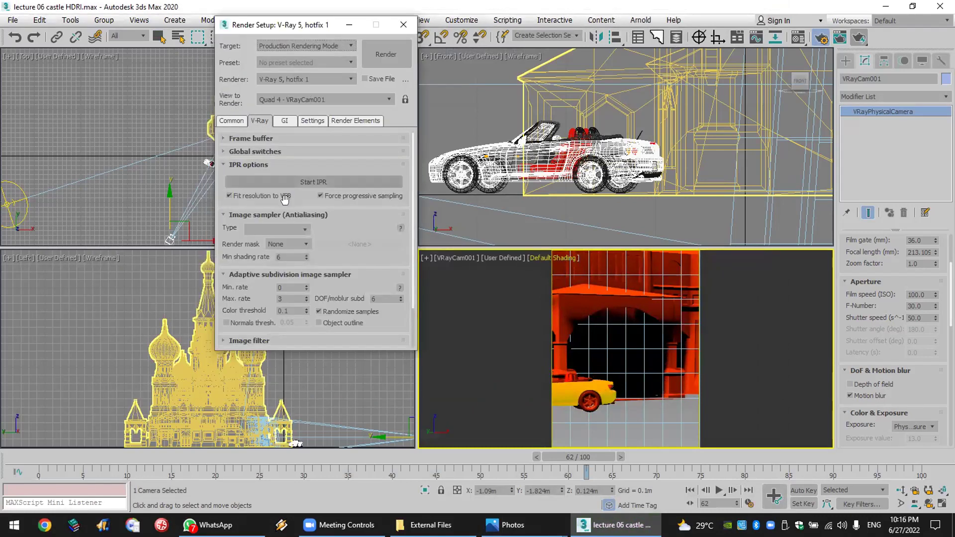
click(279, 228)
click(281, 239)
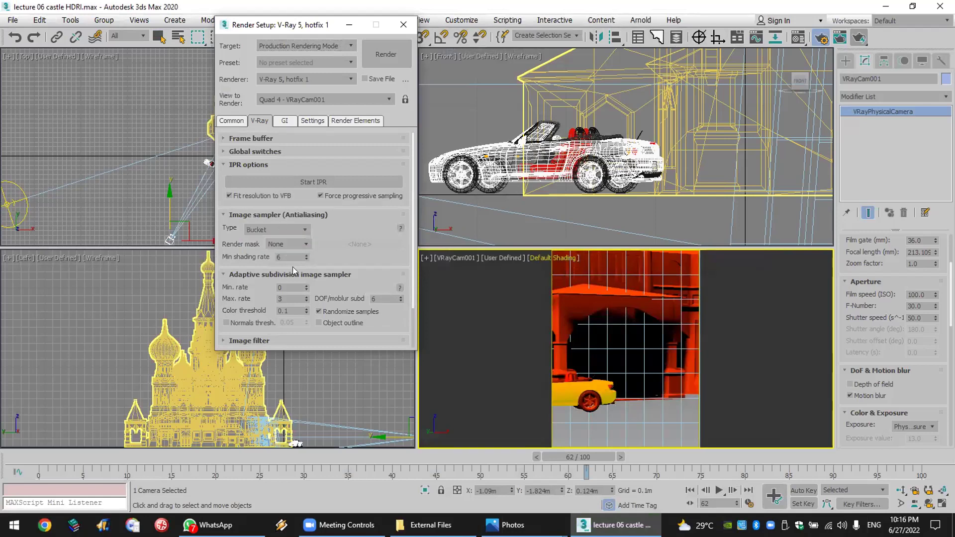
drag(298, 299, 246, 302)
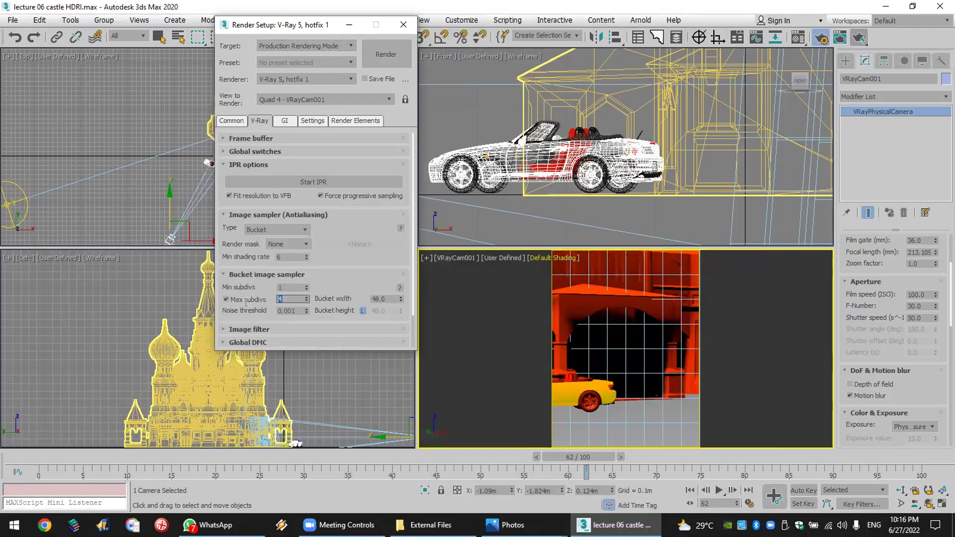
Step: Lower the light cache subdivs in the global illumination settings
click(285, 121)
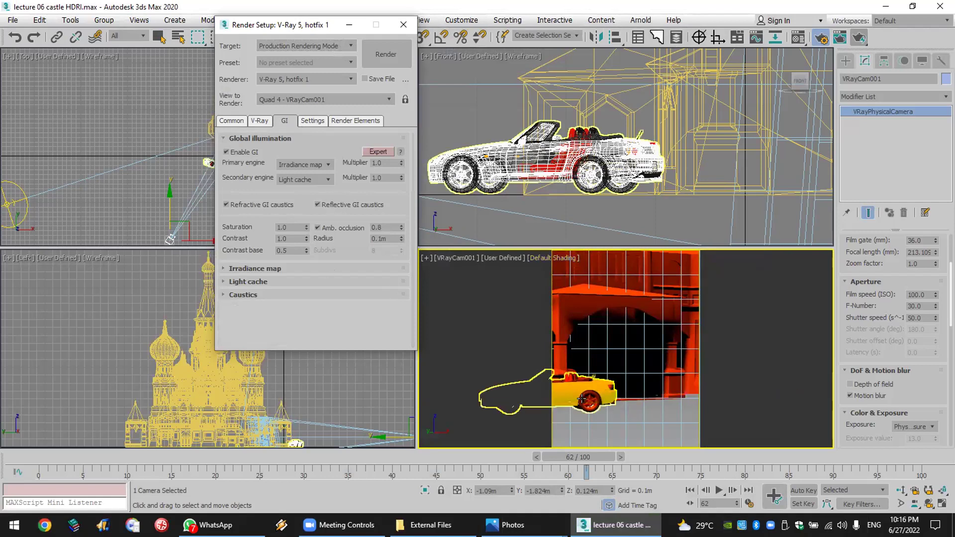
click(280, 268)
drag(274, 239, 283, 177)
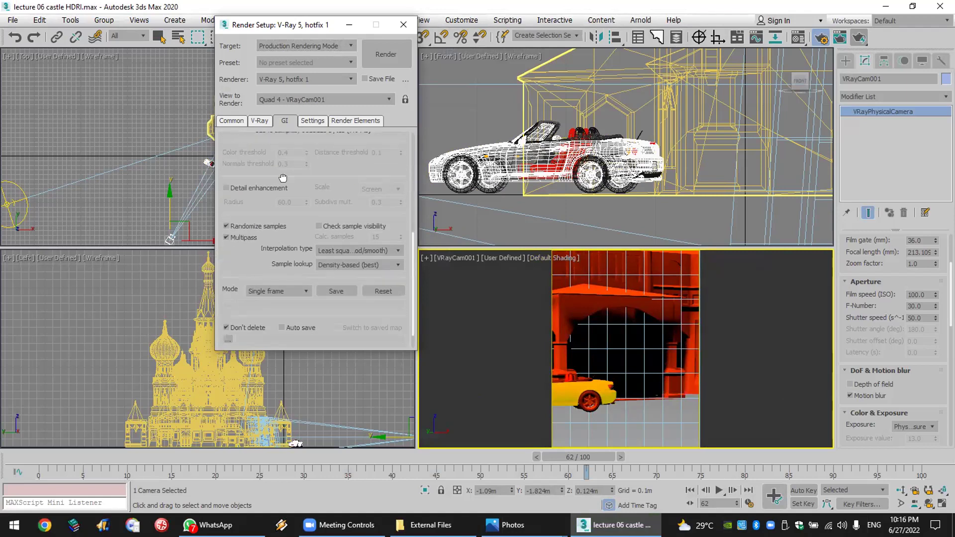
scroll(277, 249, down, 1)
scroll(270, 324, down, 4)
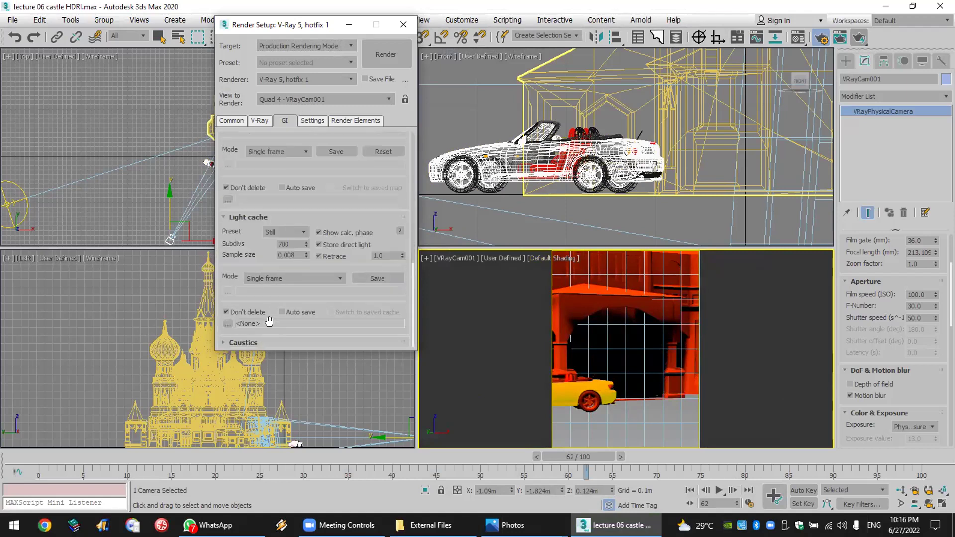
double_click(292, 244)
text(4)
key(Return)
Step: Set the irradiance map's current preset to Very low and render the VRayCam001 view
scroll(351, 258, up, 8)
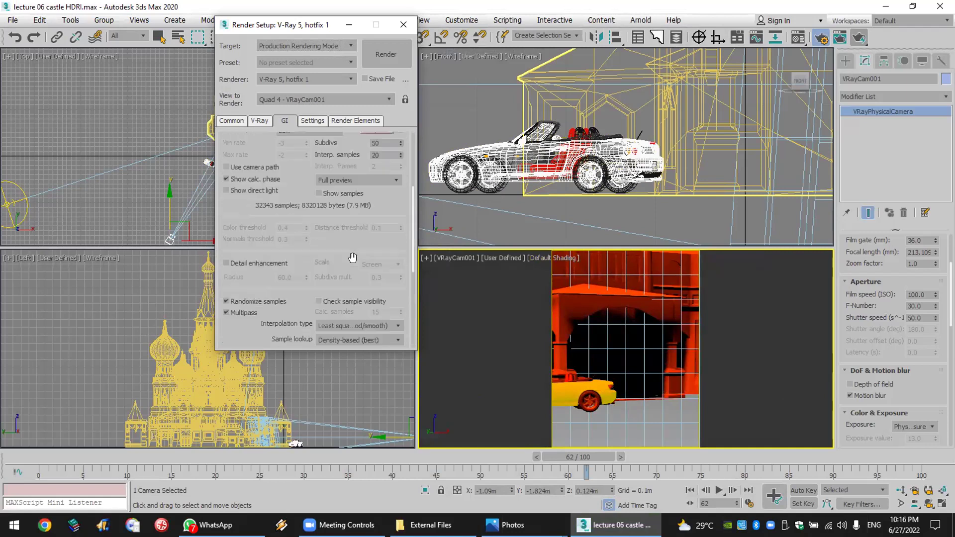
click(305, 221)
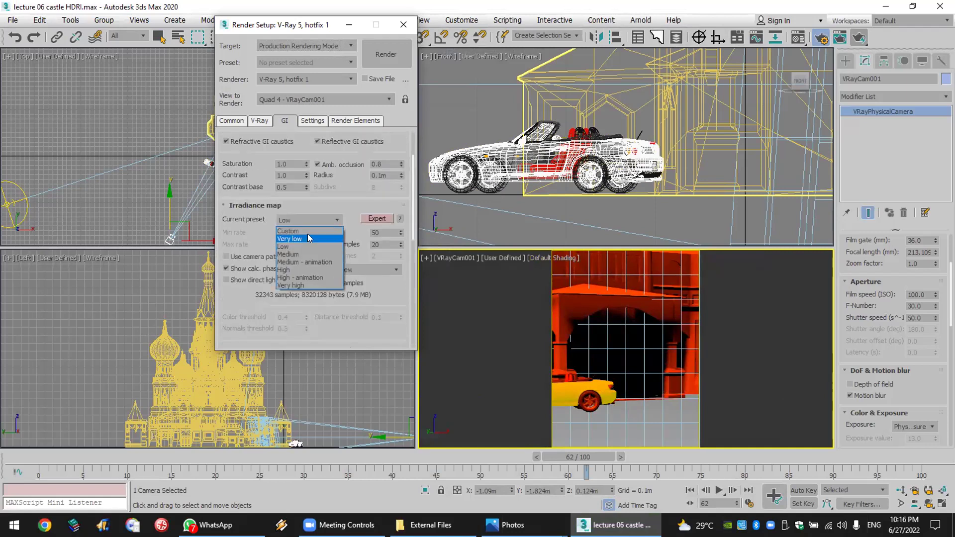
click(307, 238)
click(374, 50)
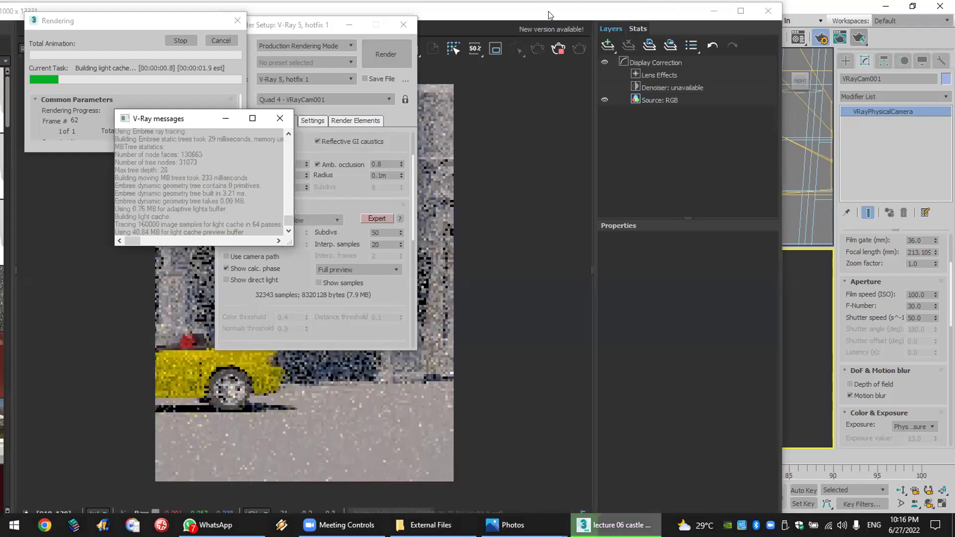
click(452, 223)
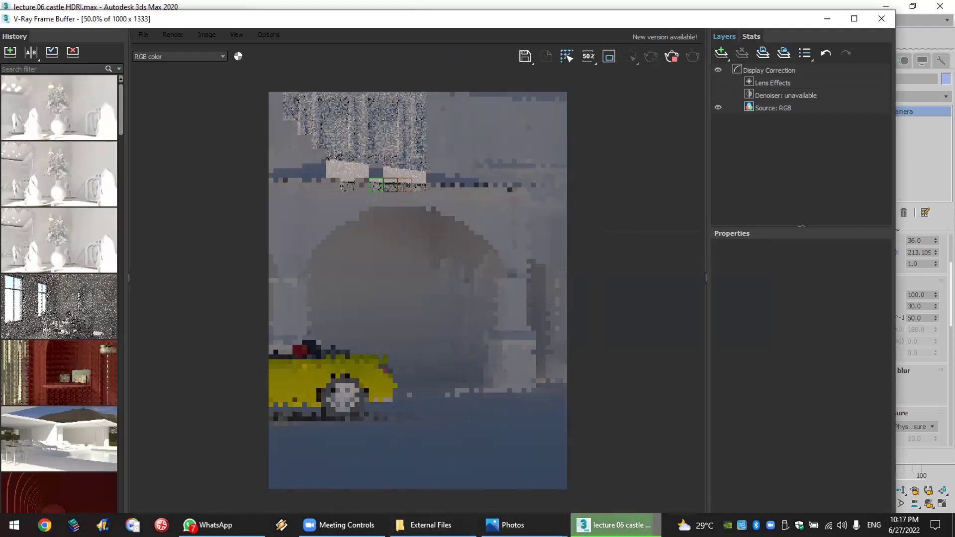
Step: Shift the frame buffer clear of the camera settings, inspect the car's motion blur at up to 400%, and cancel the render
drag(896, 265, 748, 265)
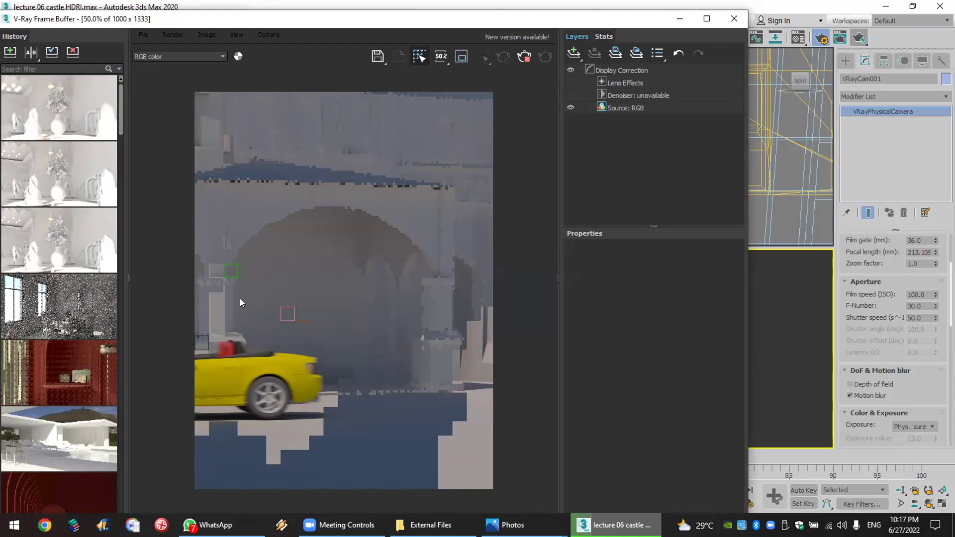
scroll(202, 292, up, 2)
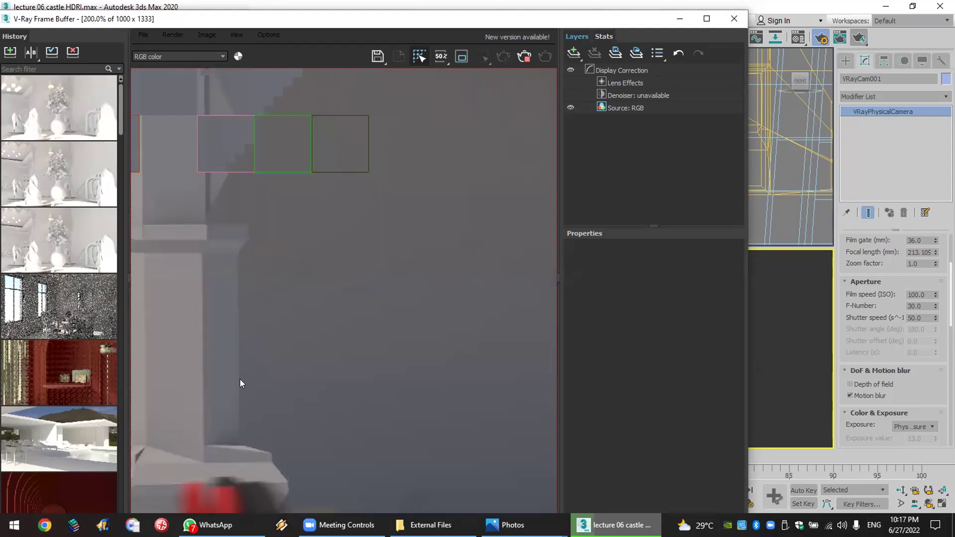
scroll(243, 383, down, 1)
middle_drag(241, 388, 277, 290)
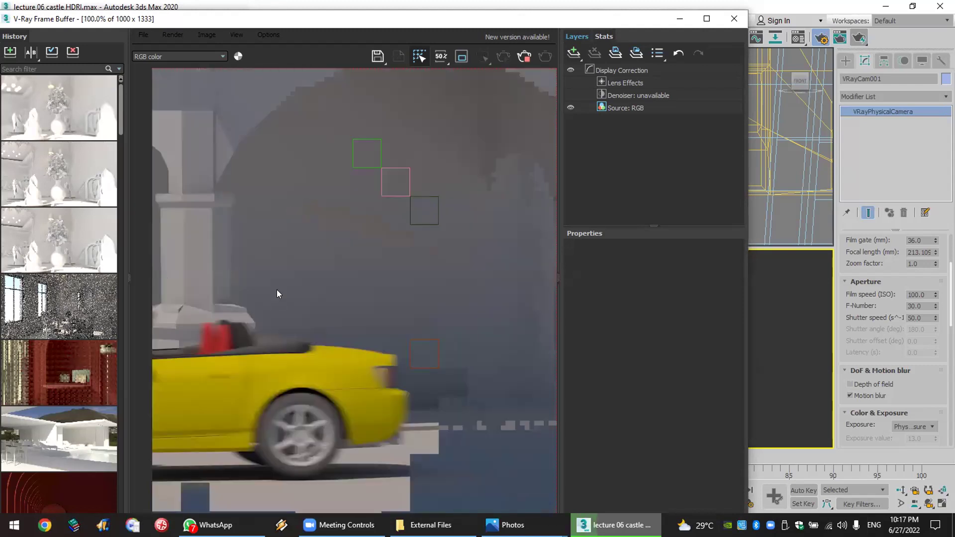
scroll(287, 189, up, 2)
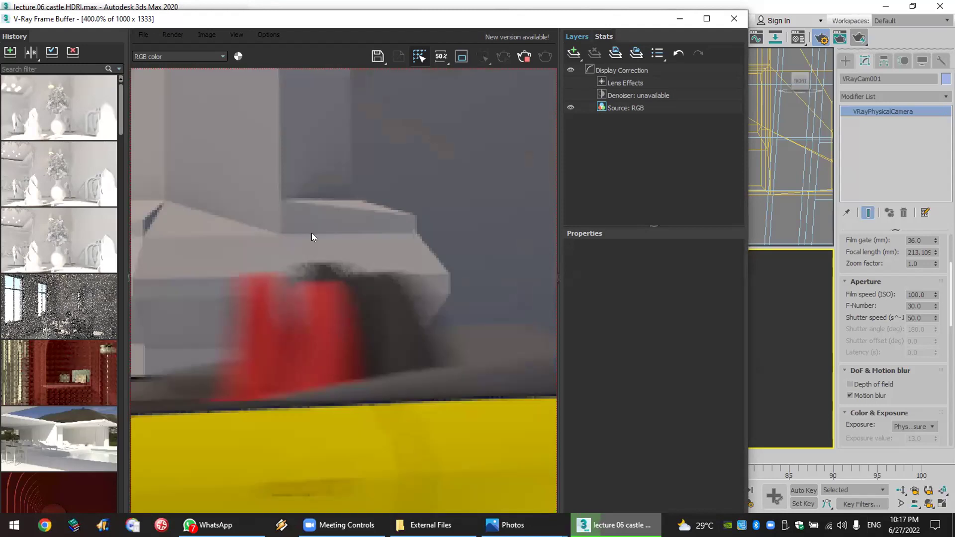
scroll(340, 356, down, 3)
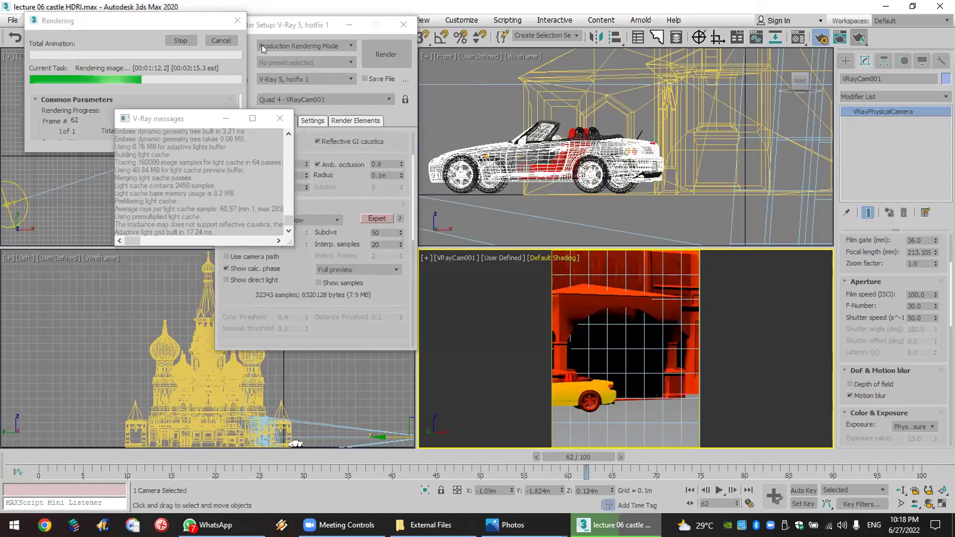
click(220, 41)
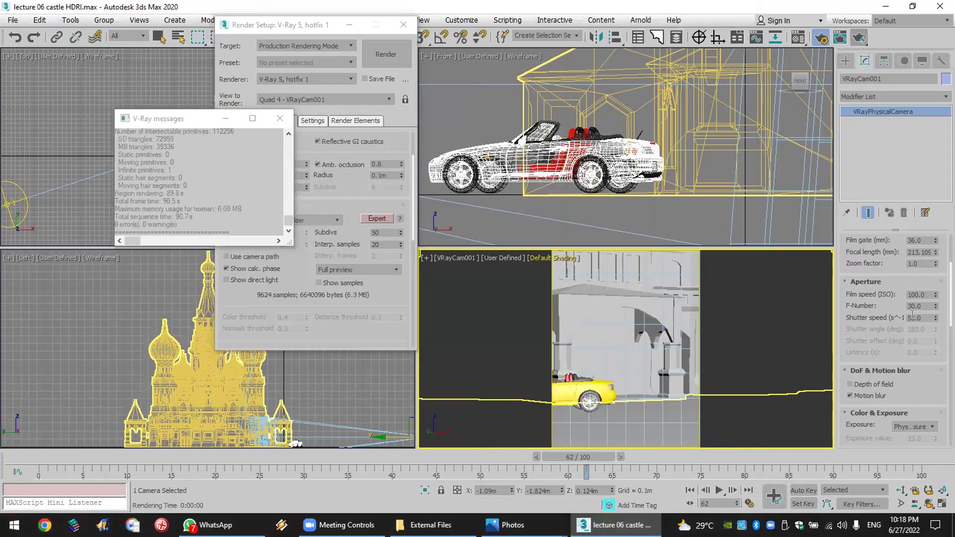
Step: Set VRayCam001's shutter speed to 10 and its F-number to 40
double_click(913, 317)
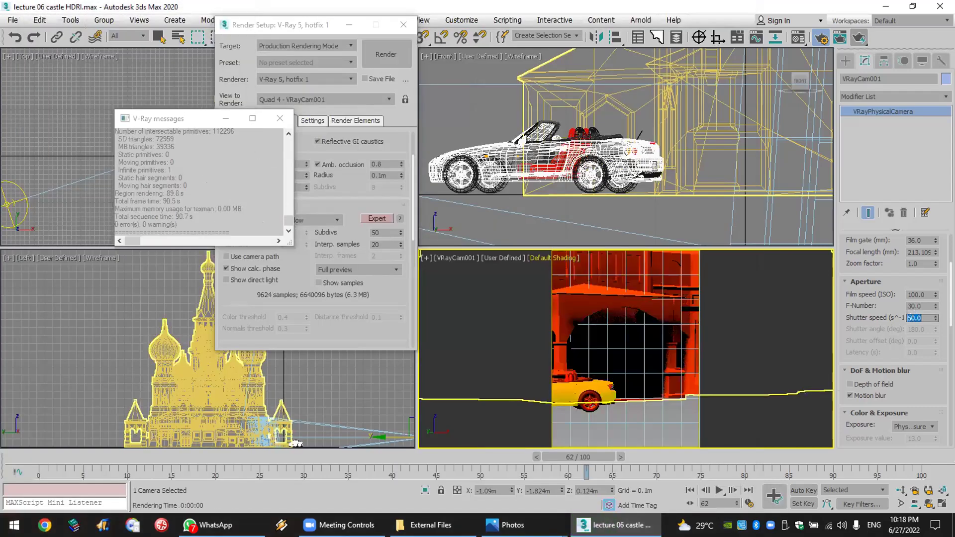
text(10)
key(Return)
double_click(925, 306)
text(40)
key(Return)
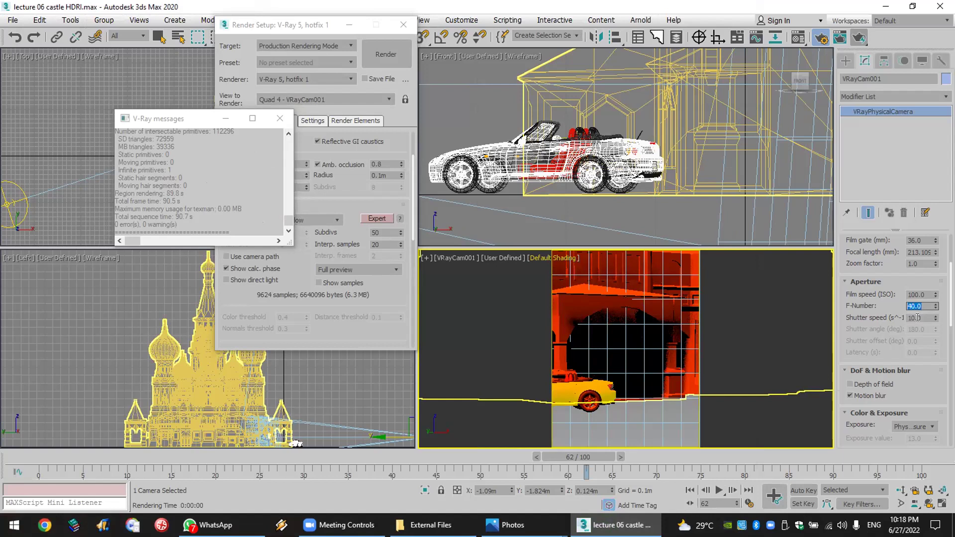
Step: Test-render the camera view to check the car's motion blur, cancel the render, and close Render Setup
click(857, 41)
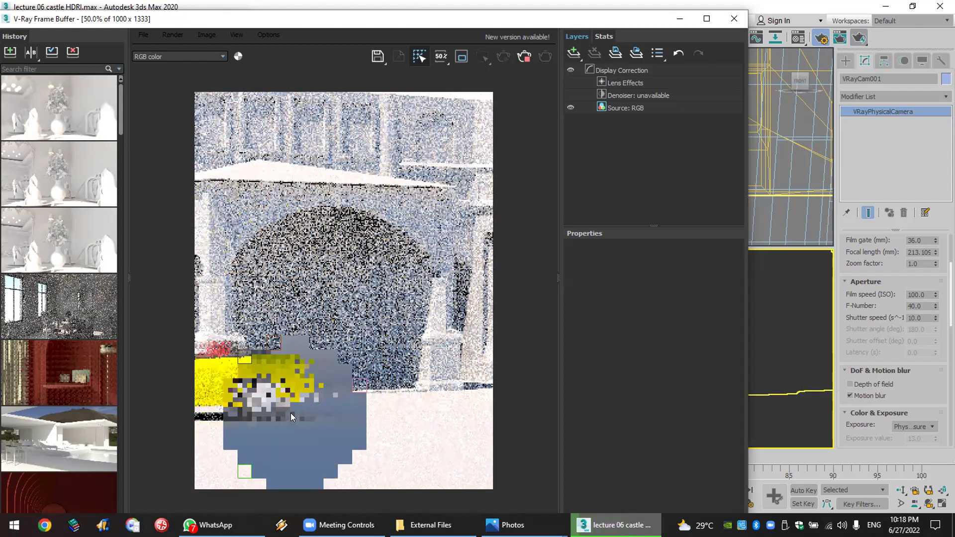
scroll(290, 413, down, 1)
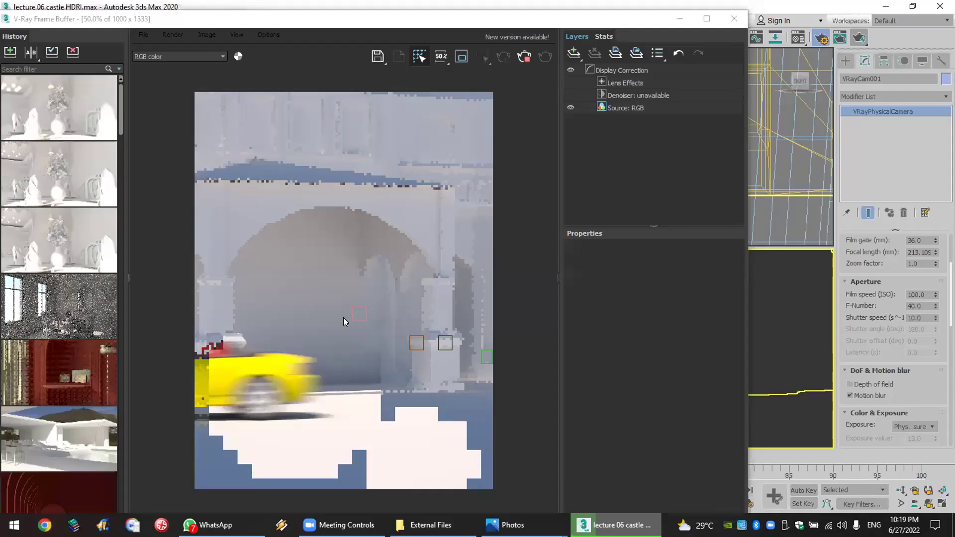
scroll(341, 321, down, 1)
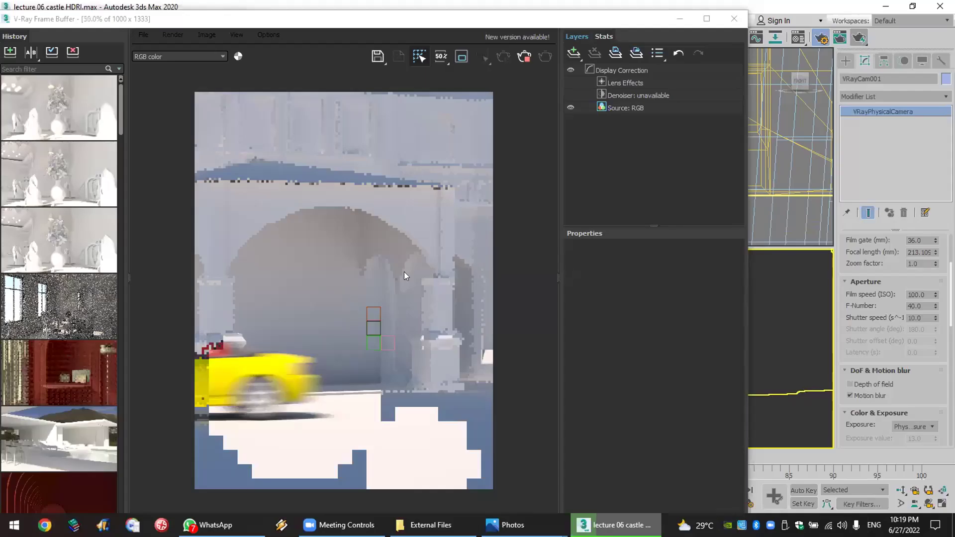
scroll(427, 273, up, 1)
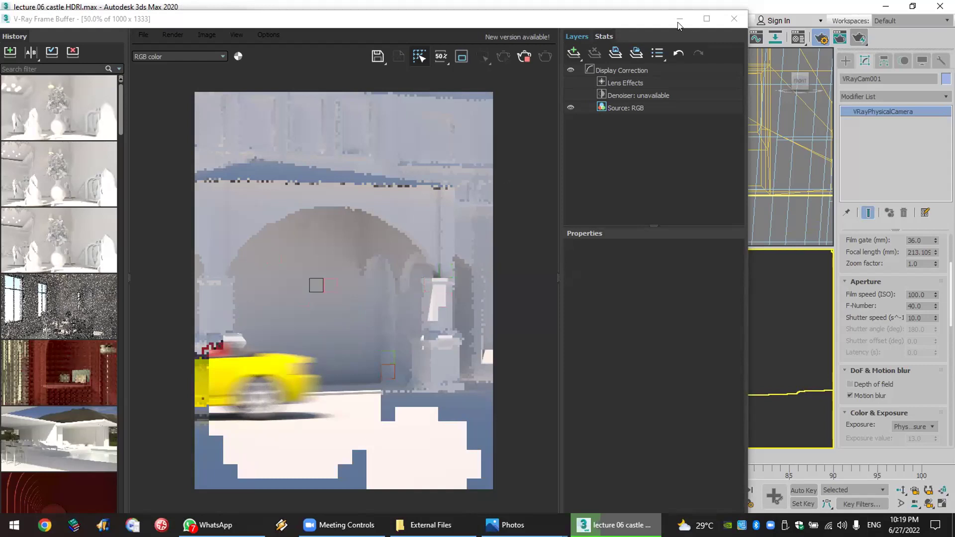
click(735, 21)
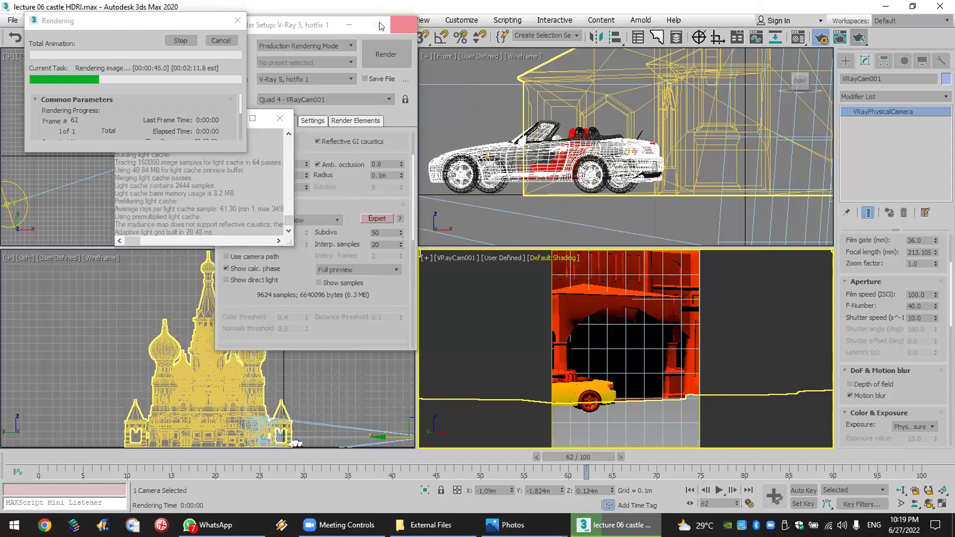
click(232, 42)
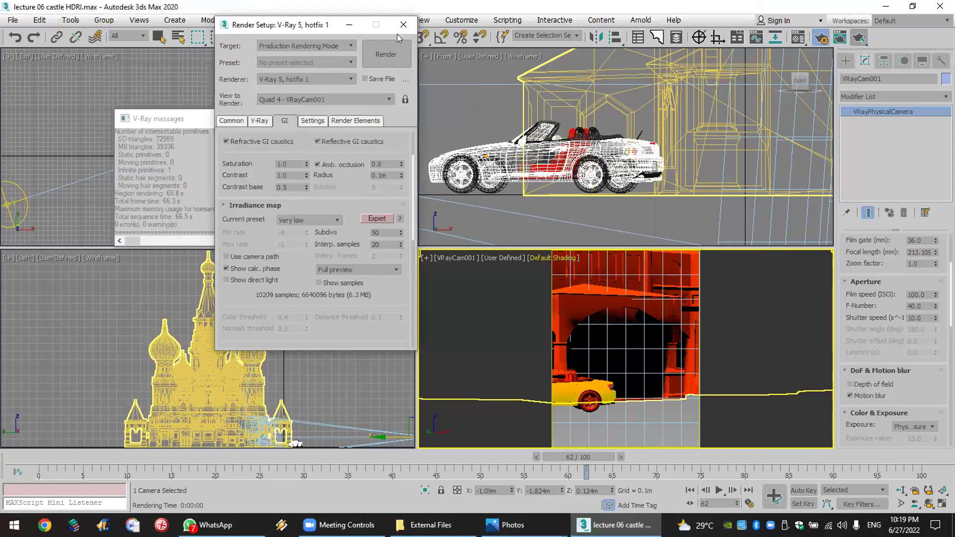
click(403, 26)
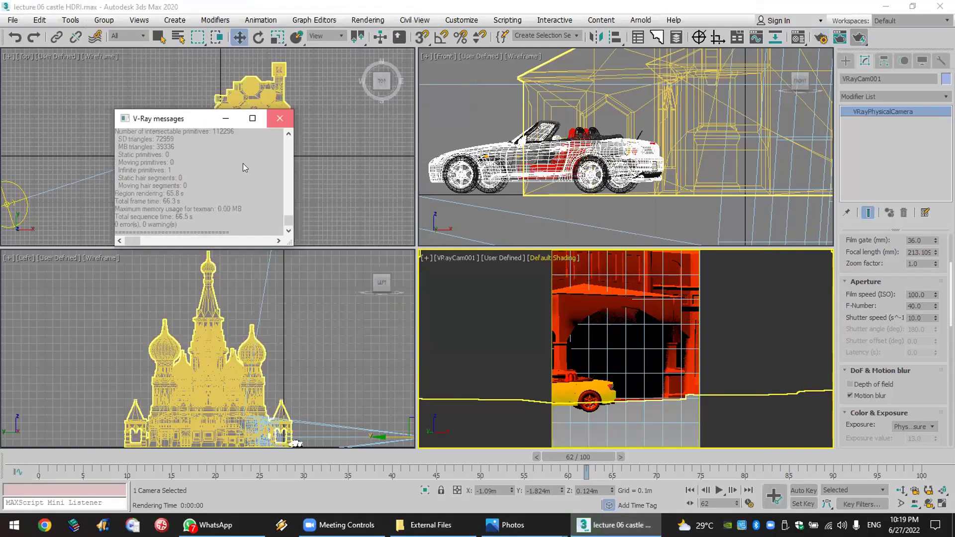
Step: Create a sphere in front of the castle's entrance in the Top view and scale it uniformly to about 24%
scroll(225, 167, up, 5)
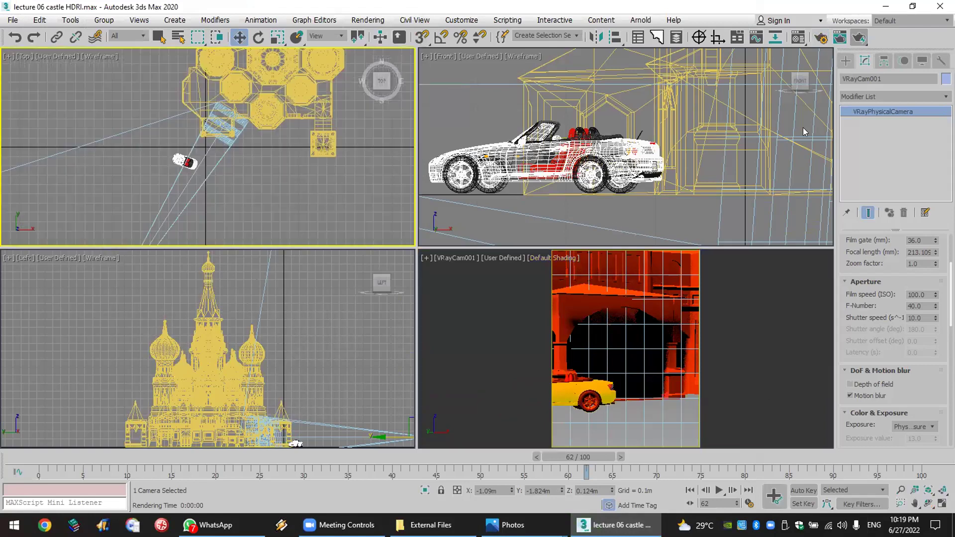
click(847, 62)
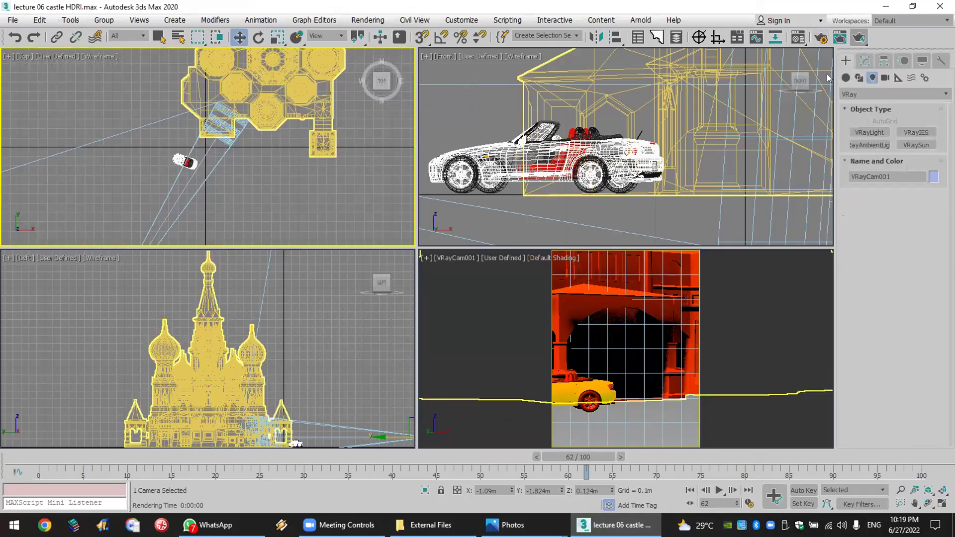
click(846, 78)
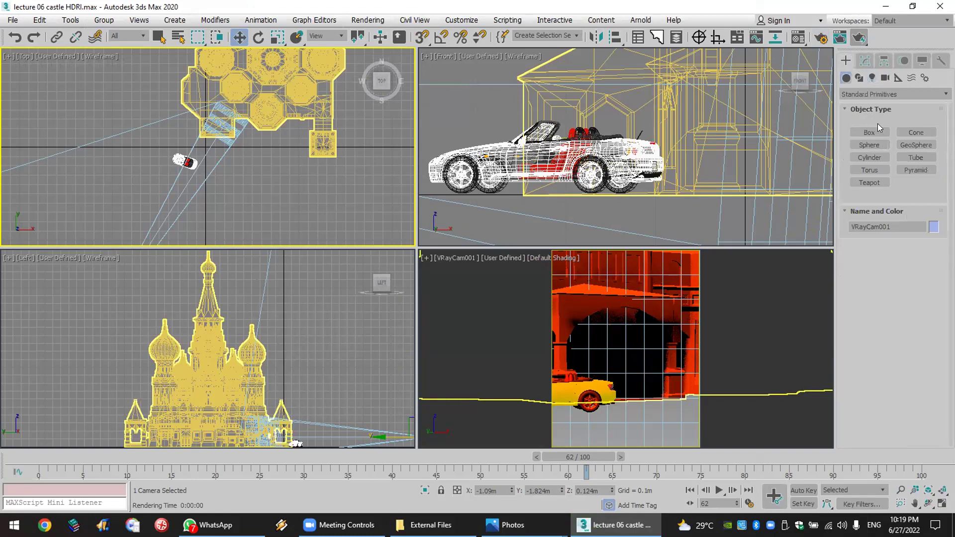
click(876, 145)
drag(230, 166, 246, 343)
right_click(230, 165)
click(240, 37)
click(278, 37)
Step: Raise the sphere in the Front view to a Z position of about 0.015 m so it rests on the ground
scroll(625, 160, down, 5)
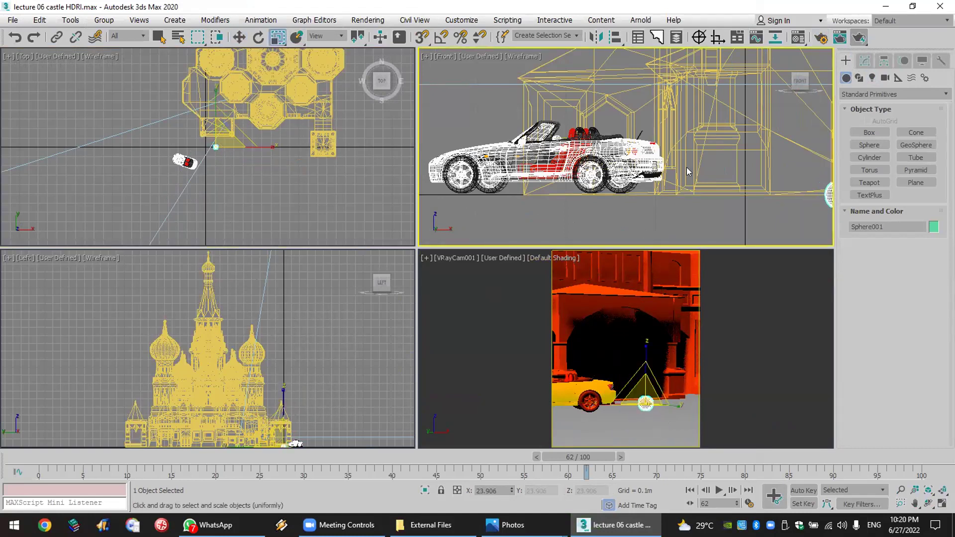
scroll(626, 160, up, 4)
key(w)
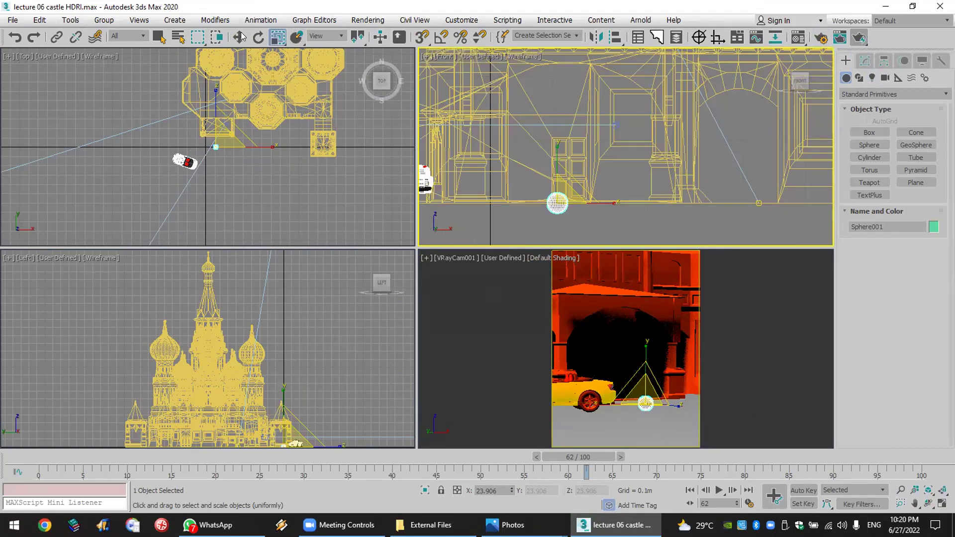
drag(552, 170, 554, 159)
Step: Turn on Auto Key at frame 24 and raise the sphere to a Z position of about 0.154 m
click(244, 456)
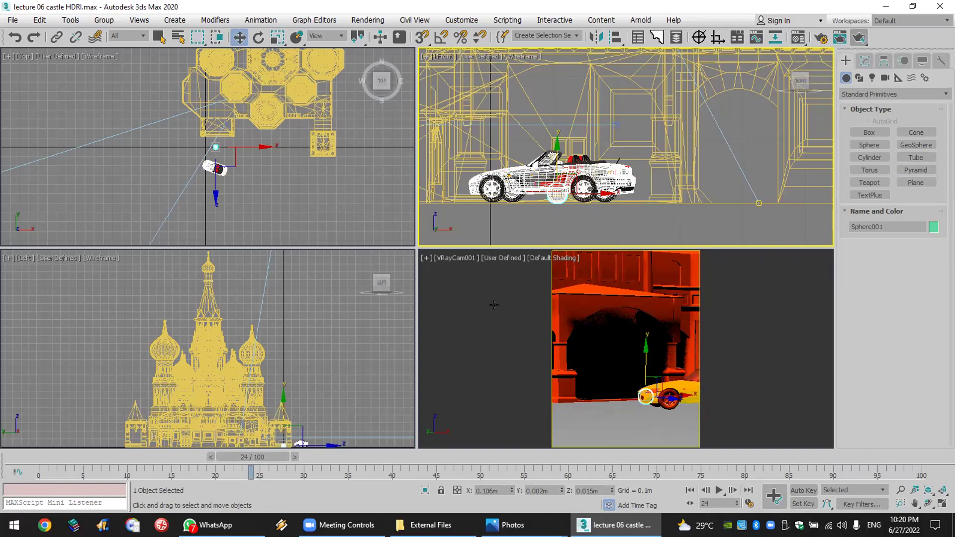
click(803, 490)
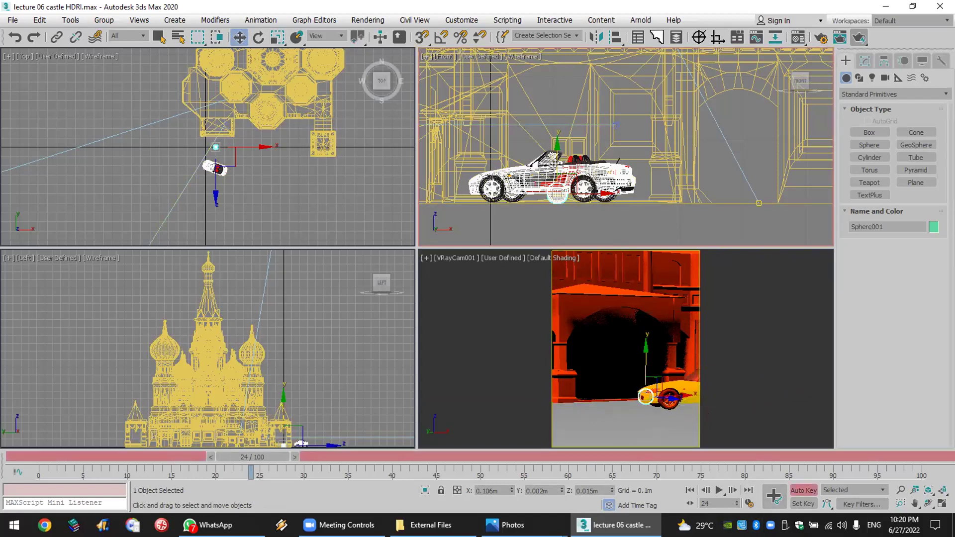
drag(556, 163, 557, 73)
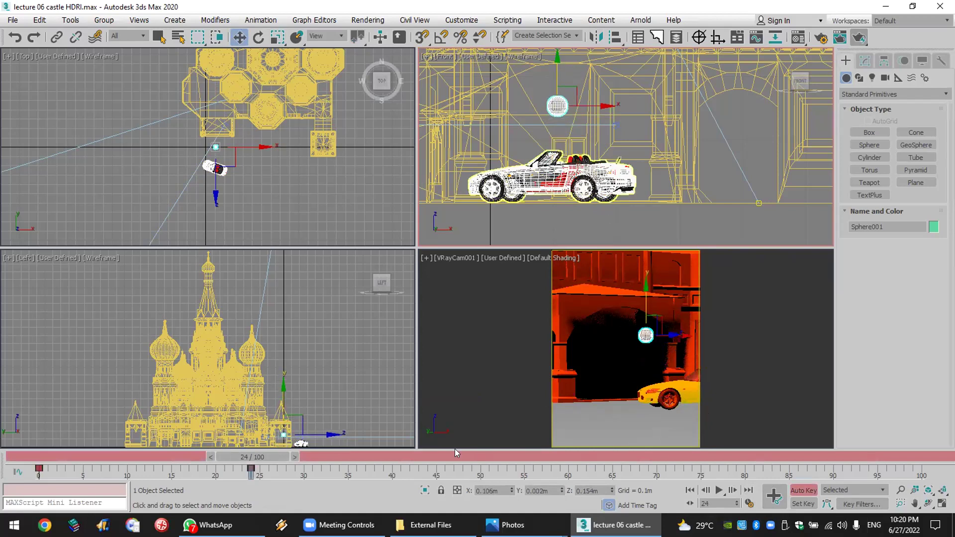
Step: Key the sphere lowered towards the ground at frame 52 and raised to a Z position of about 0.182 m at frame 73
drag(283, 458, 527, 458)
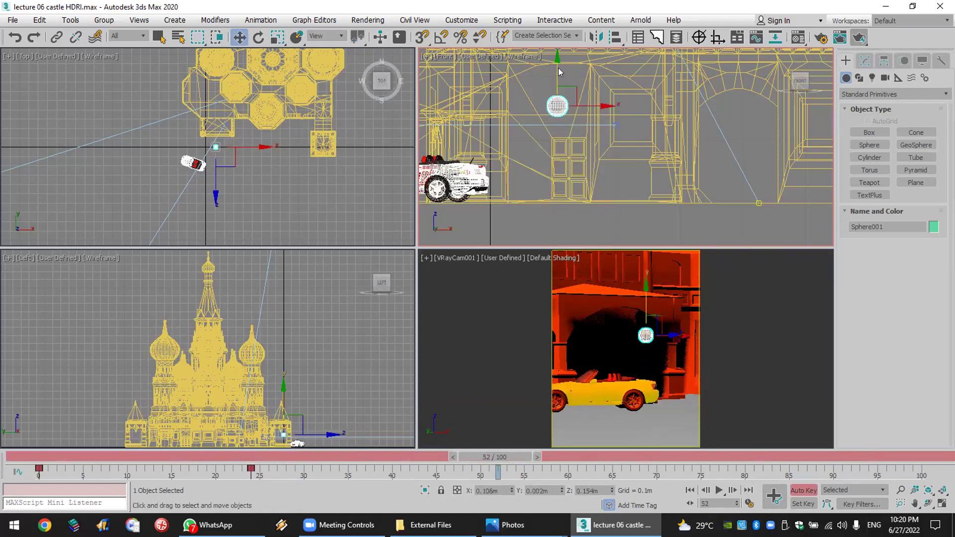
drag(557, 64, 558, 149)
drag(508, 456, 672, 456)
drag(557, 145, 560, 63)
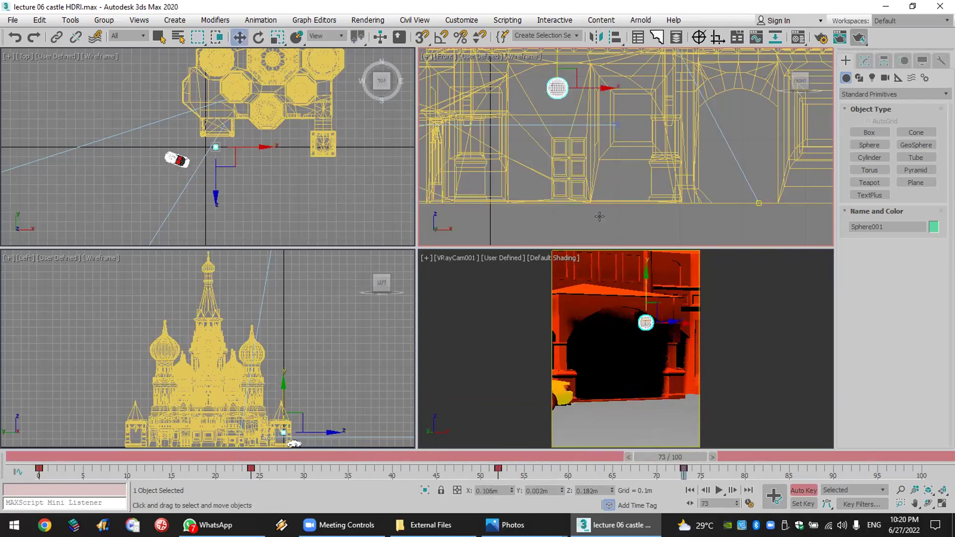
Step: Lower the sphere to a Z position of about 0.016 m at frame 100 and turn off Auto Key
drag(681, 458, 925, 457)
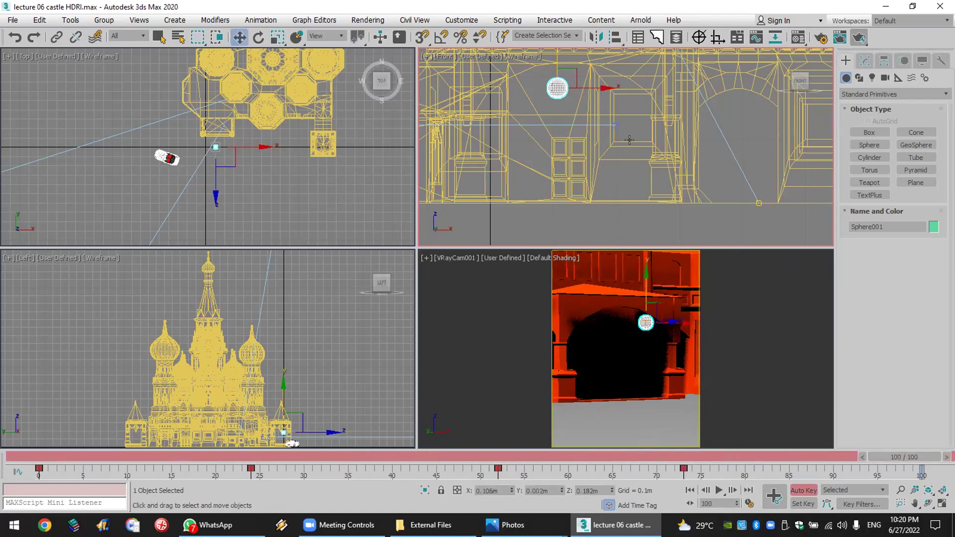
drag(558, 94, 558, 215)
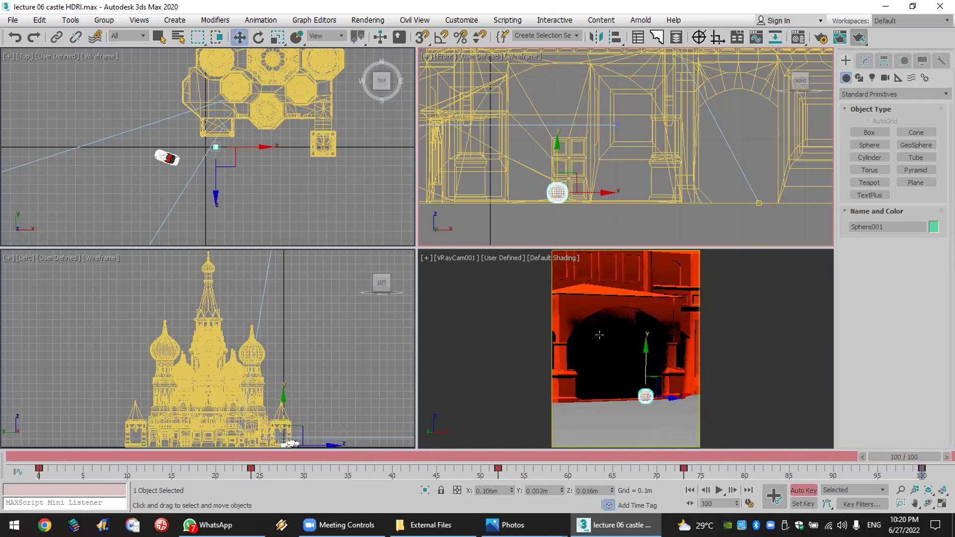
click(803, 490)
Step: Go to frame 65 and render the VRayCam001 view with the bouncing sphere
drag(919, 457, 632, 453)
key(w)
right_click(723, 399)
click(858, 38)
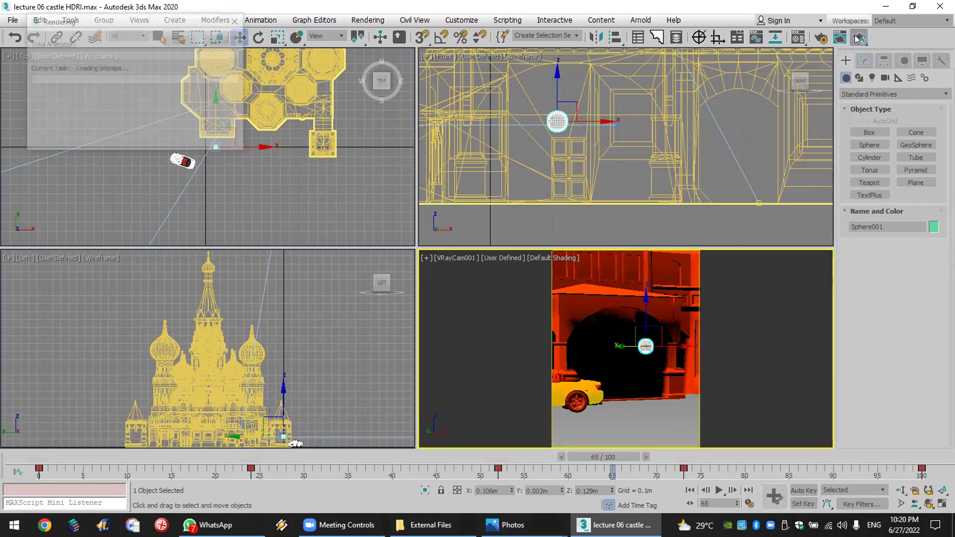
Step: Examine the motion blur on the car and sphere in the render, and close the frame buffer and V-Ray messages
double_click(633, 14)
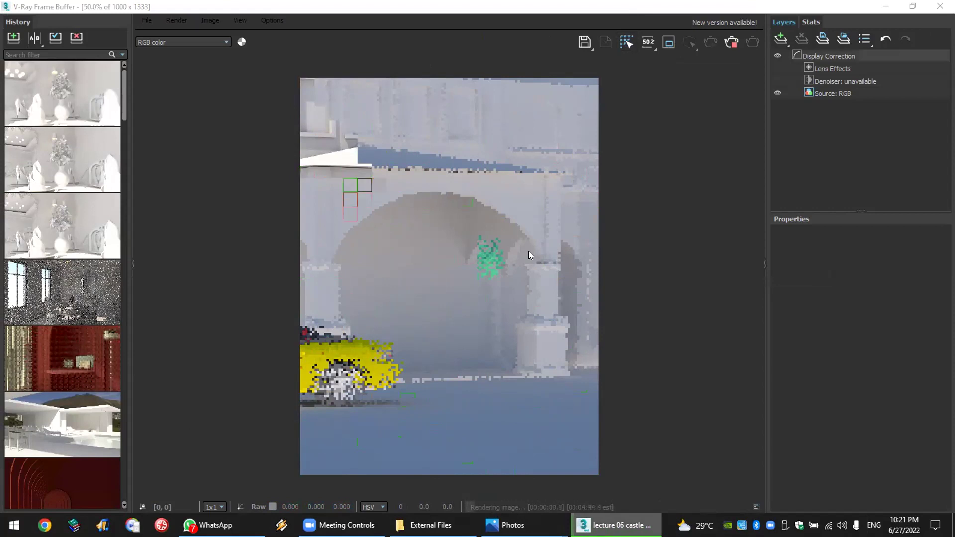
scroll(511, 263, up, 1)
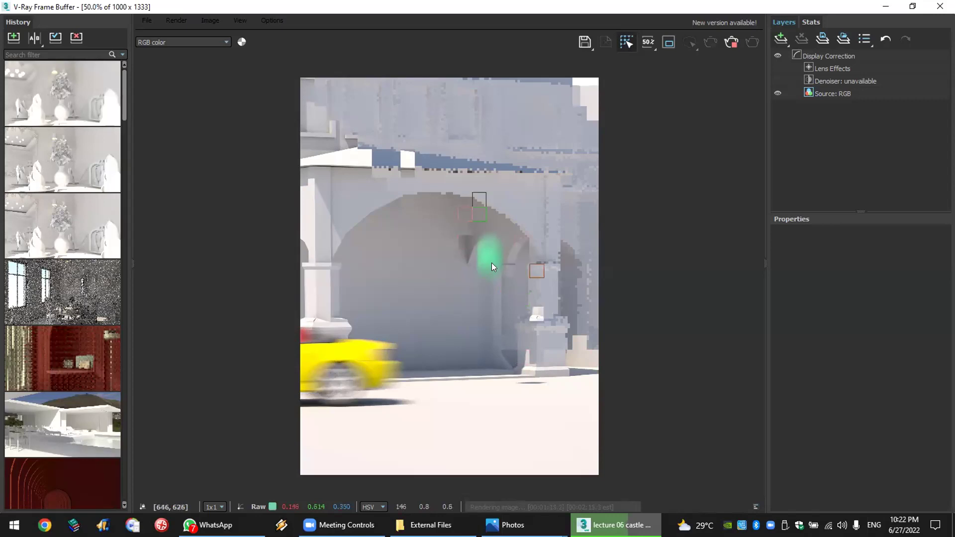
scroll(491, 262, up, 1)
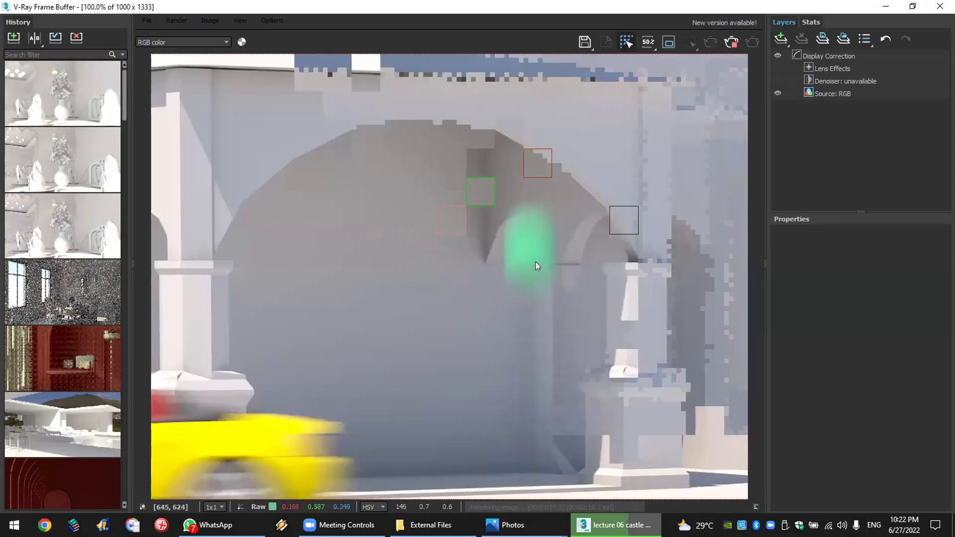
scroll(536, 261, down, 1)
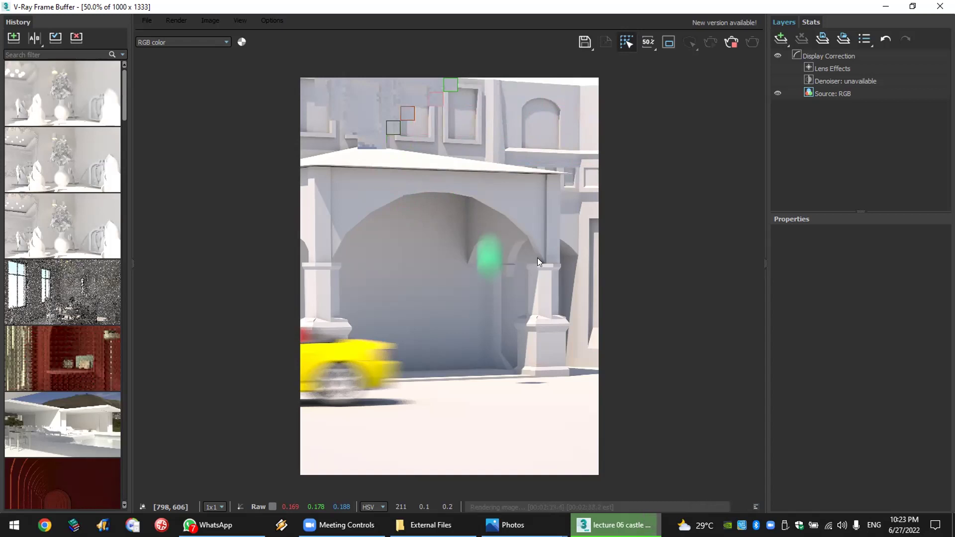
double_click(499, 230)
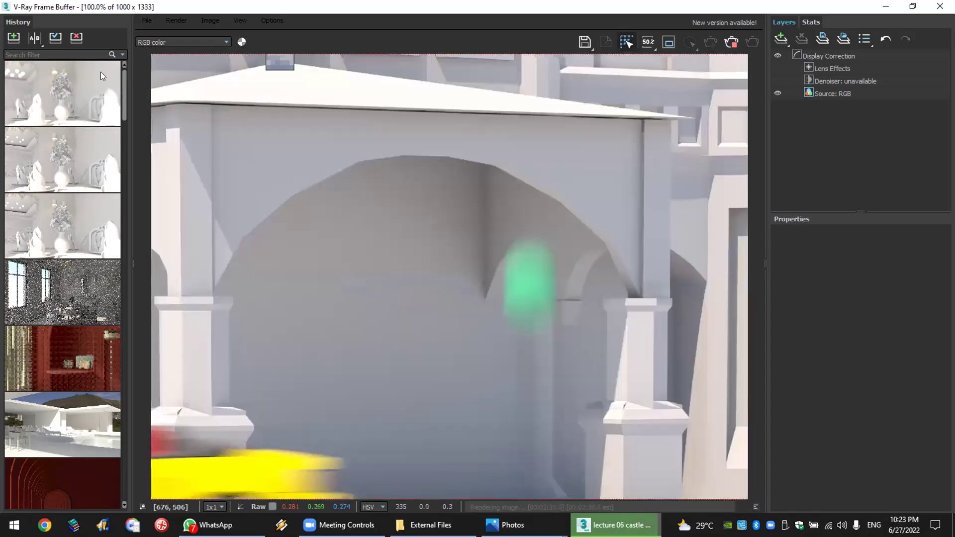
scroll(499, 230, down, 1)
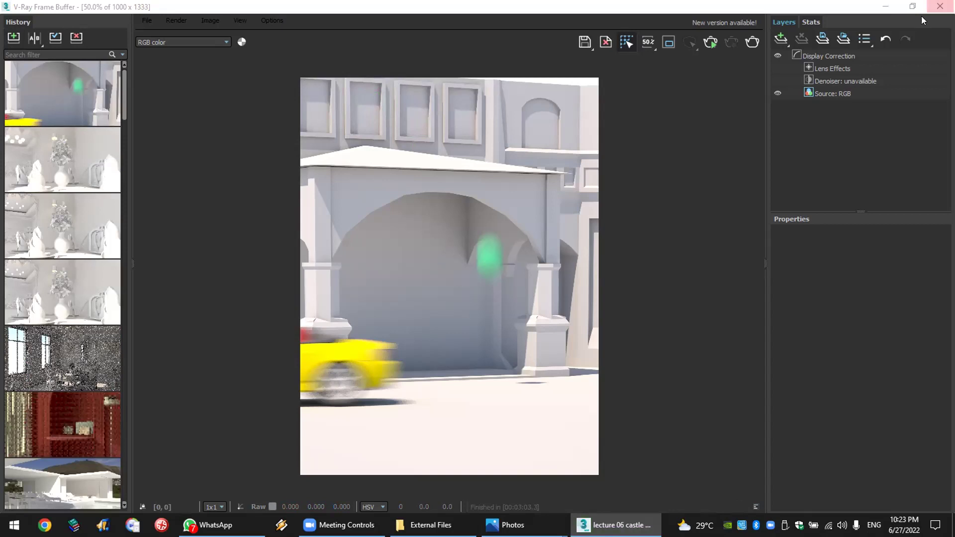
click(940, 7)
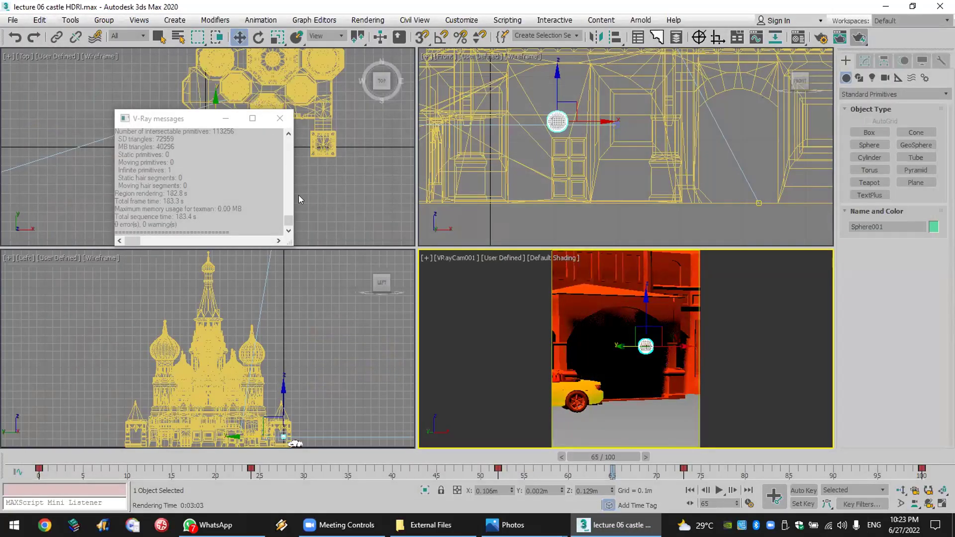
click(280, 118)
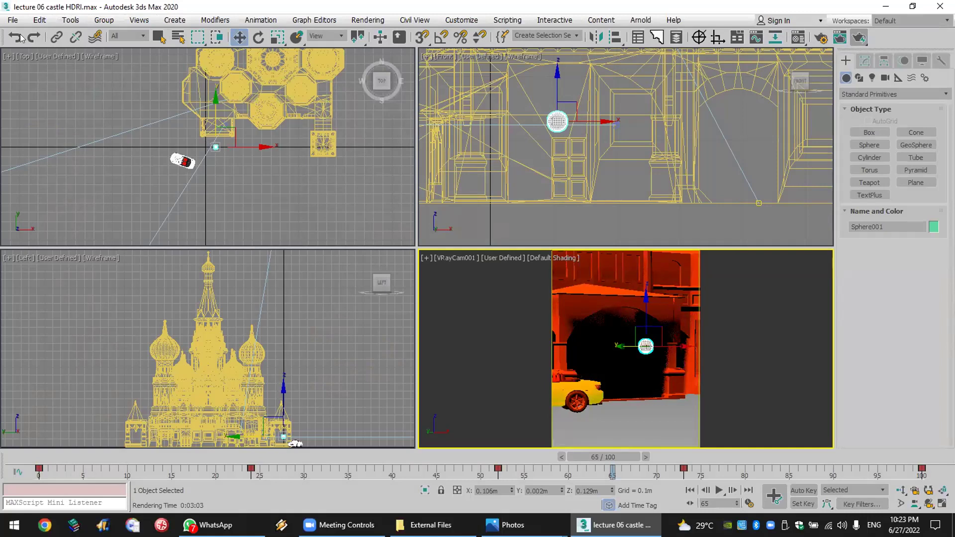
Step: Save a copy of the scene to the Desktop in 3ds Max 2017 format as "lecture 06 castle HDRI012017"
click(13, 20)
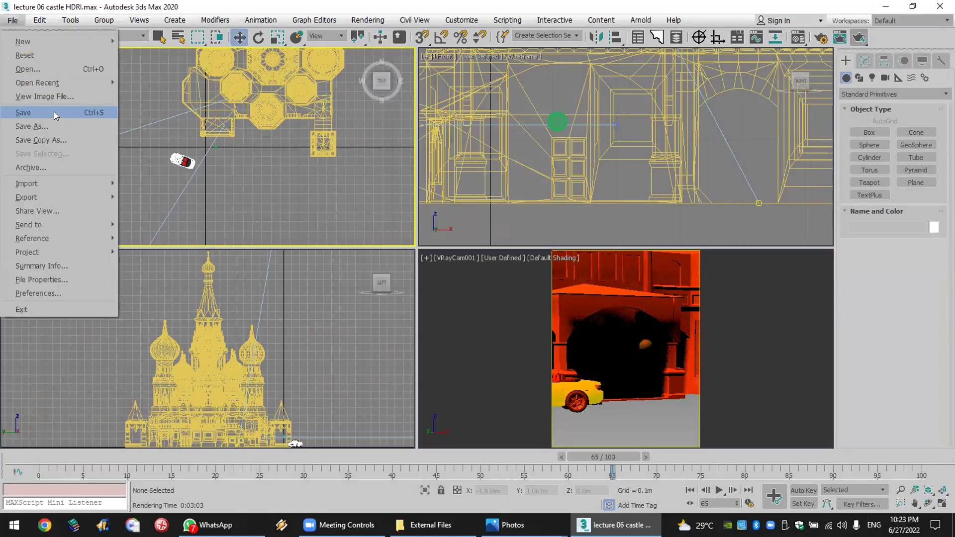
key(Escape)
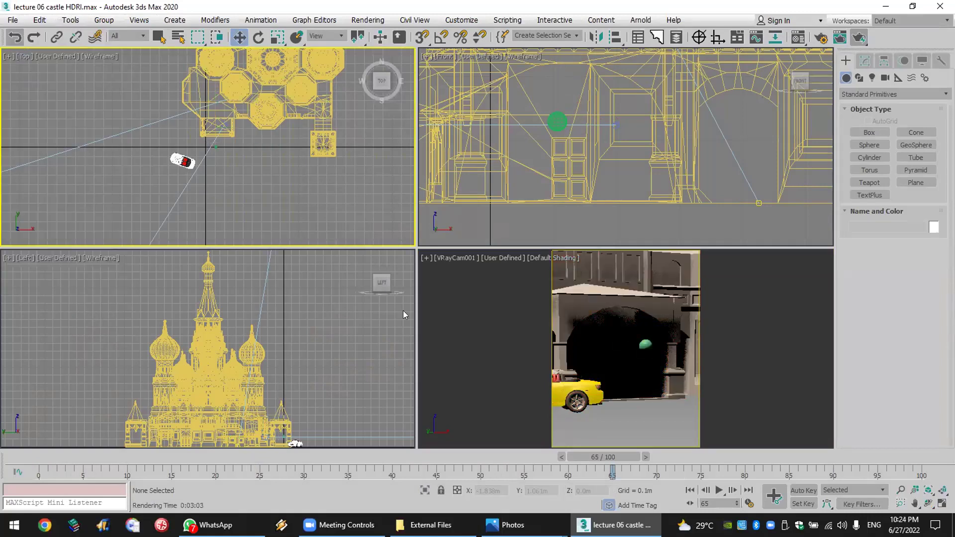
click(11, 21)
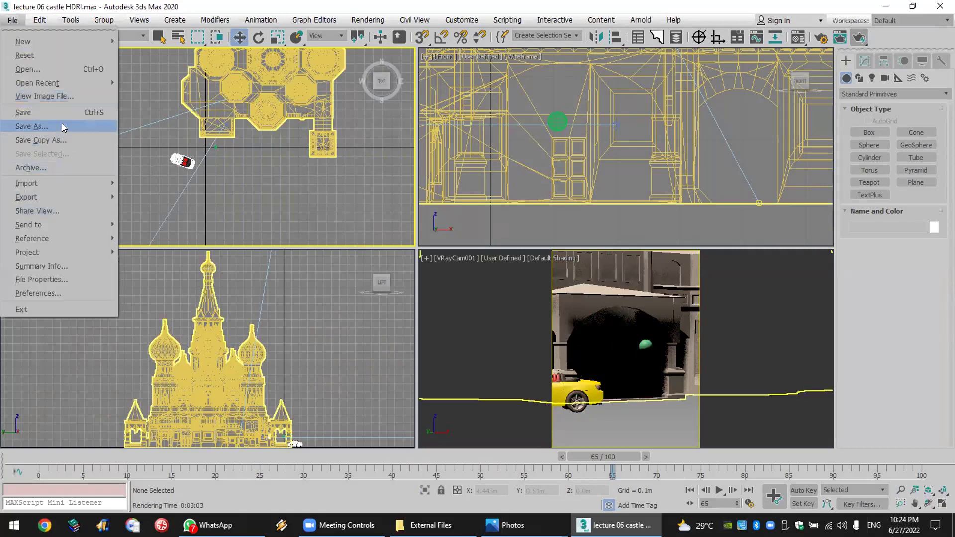
click(66, 139)
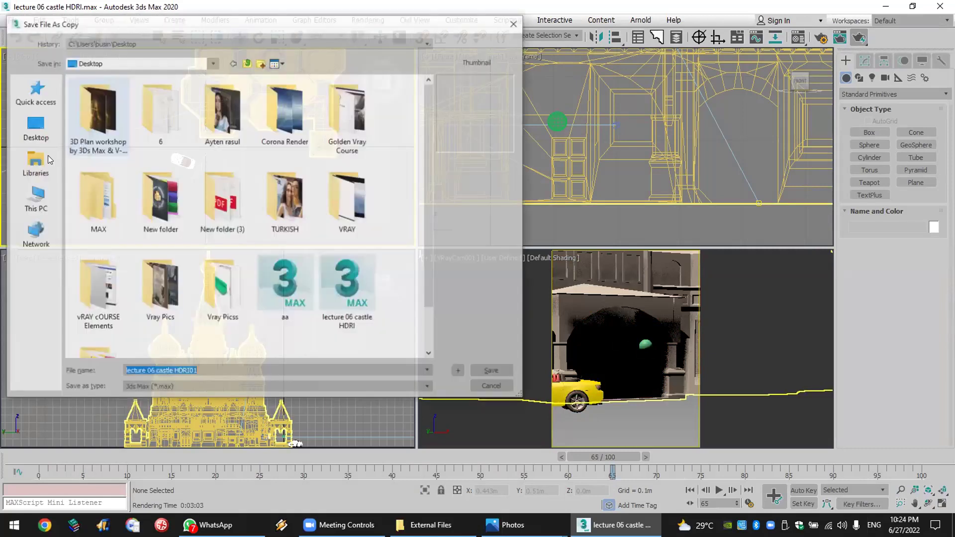
click(182, 388)
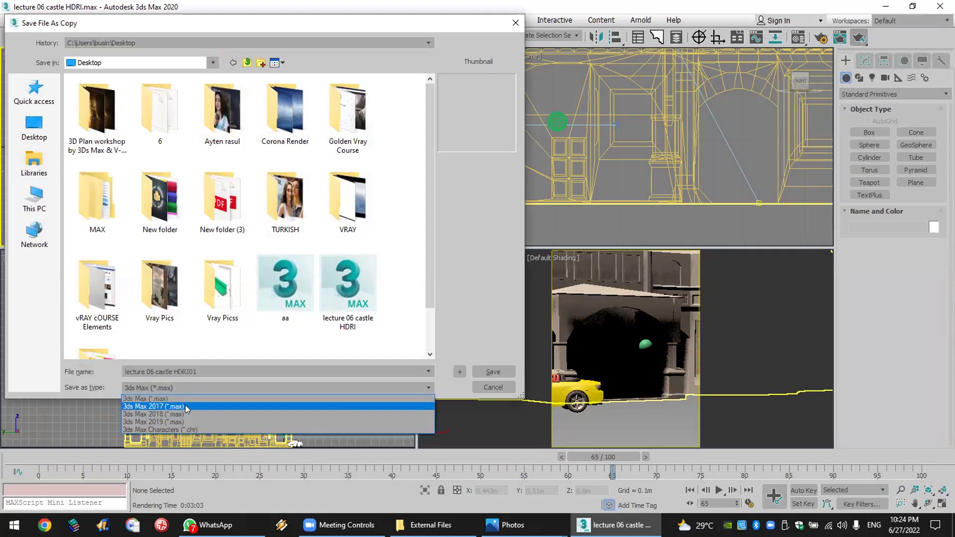
click(185, 405)
click(34, 128)
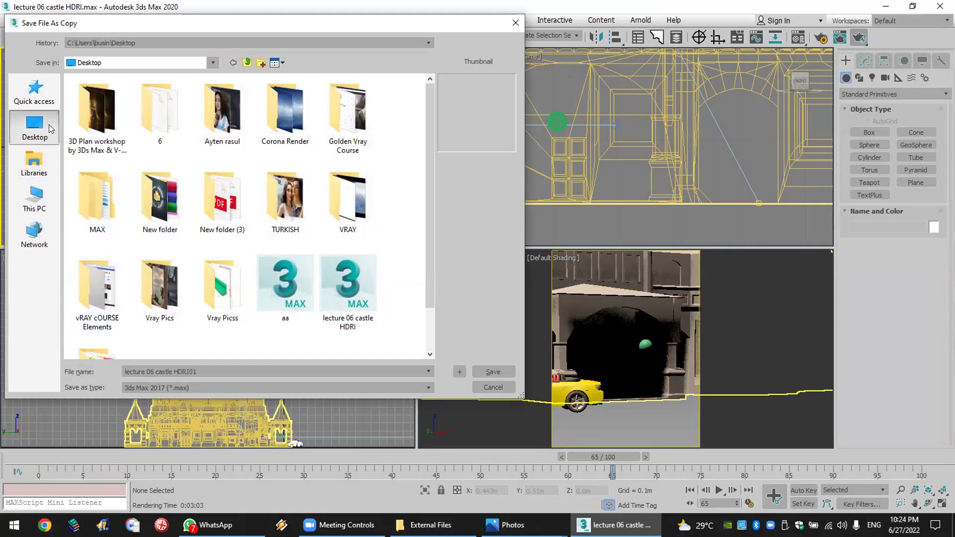
double_click(209, 371)
click(209, 371)
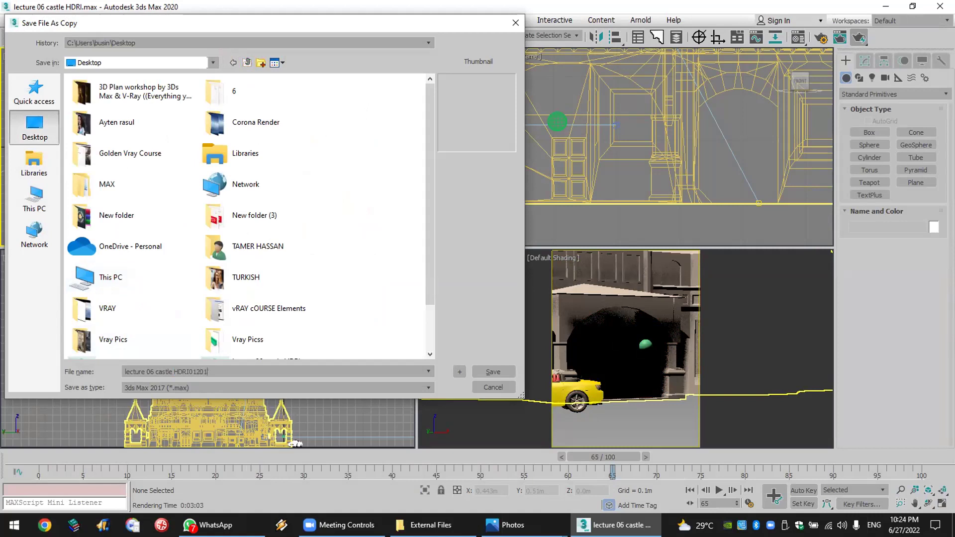
click(492, 372)
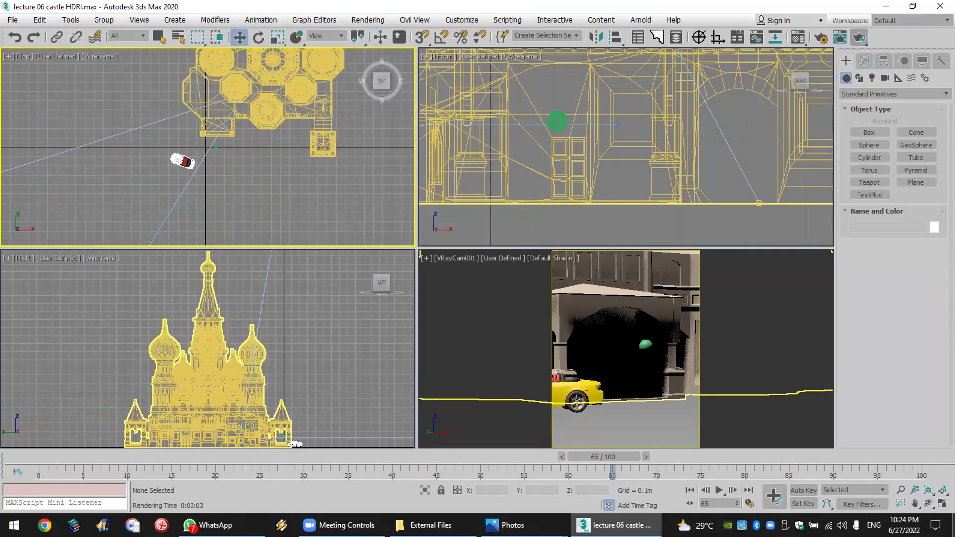
Step: Compress the lecture 06 castle HDRI012017 file on the desktop into a RAR archive and attach it to the 3DMAX 23/5/2022 WhatsApp group chat
key(super+d)
click(117, 81)
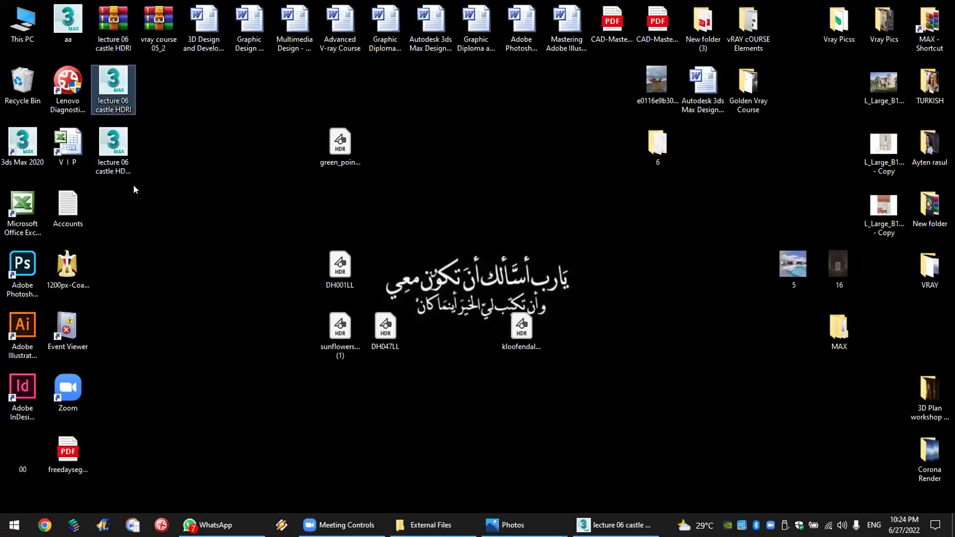
click(117, 147)
right_click(118, 147)
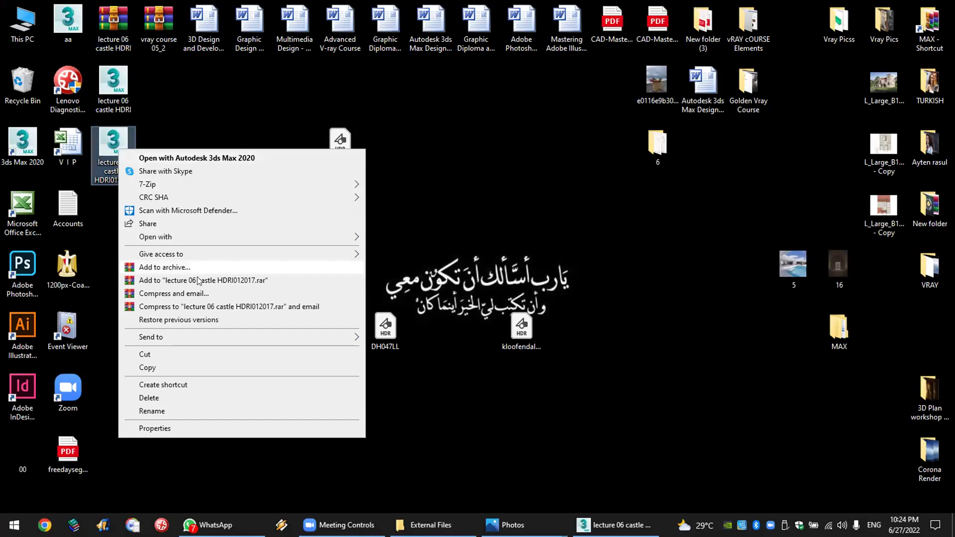
click(205, 282)
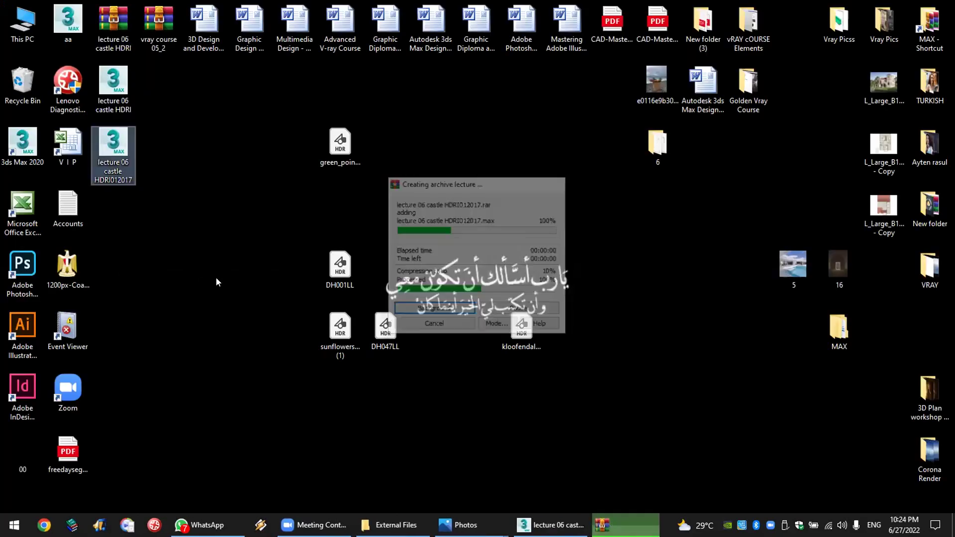
drag(118, 204, 728, 393)
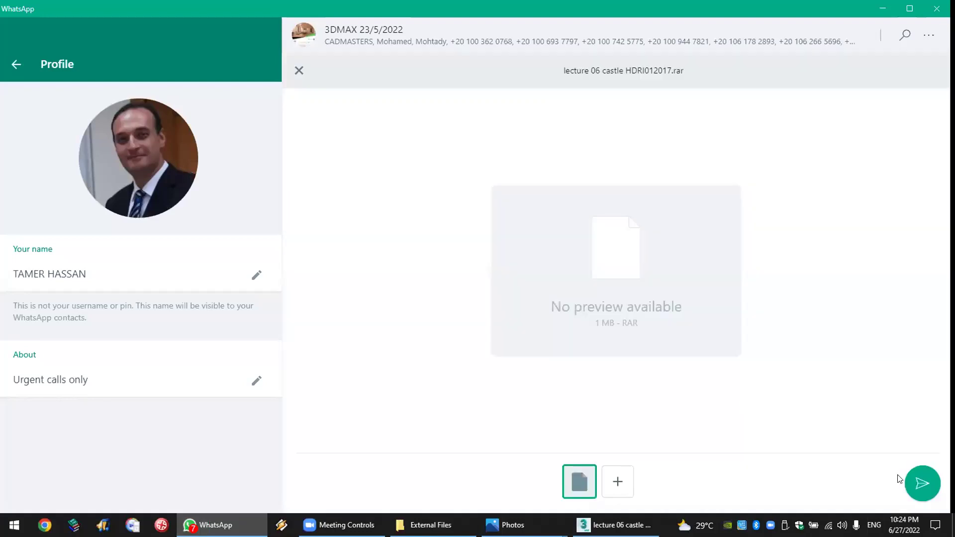
key(Escape)
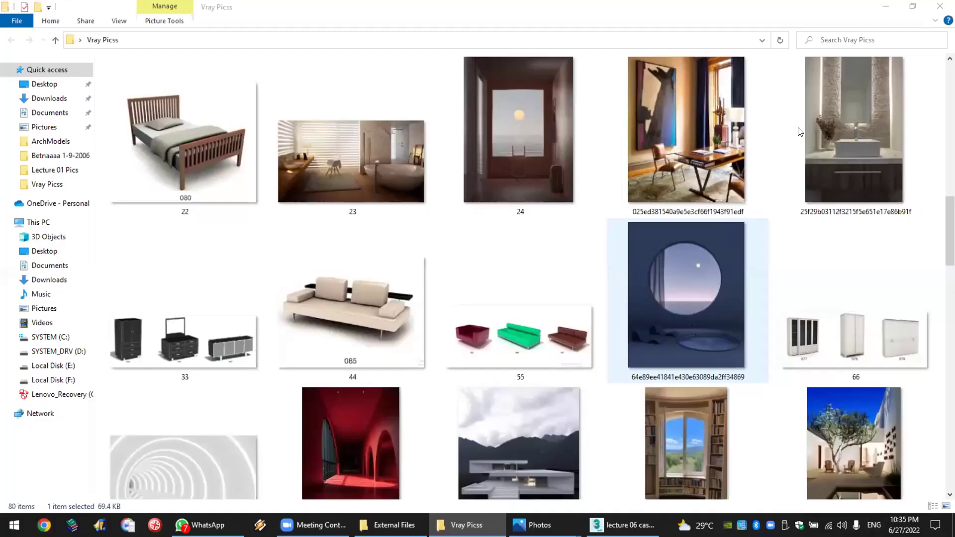
Step: Switch to 3ds Max, open the recent scene aa.max despite the missing DLL, and dismiss the Scene Converter
click(886, 6)
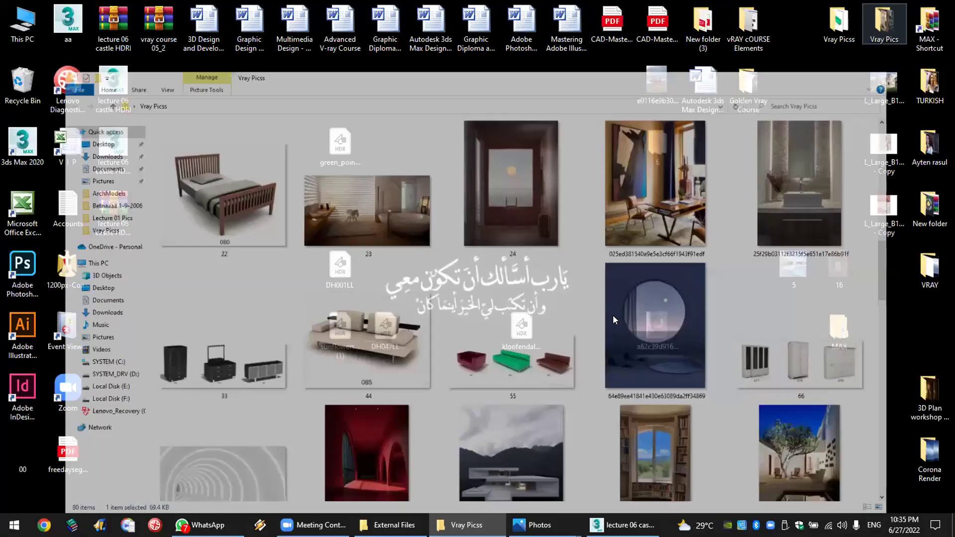
key(alt+Tab)
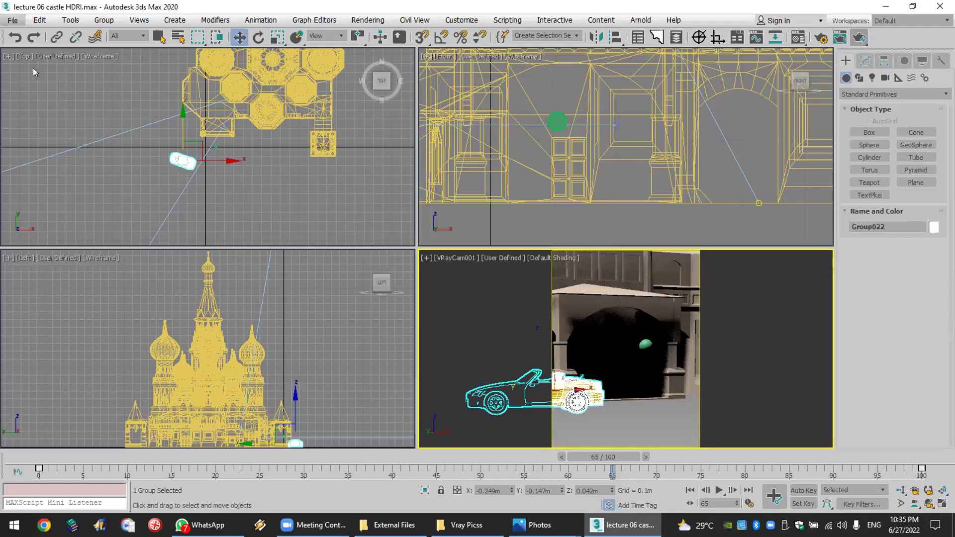
click(12, 20)
mouse_move(43, 84)
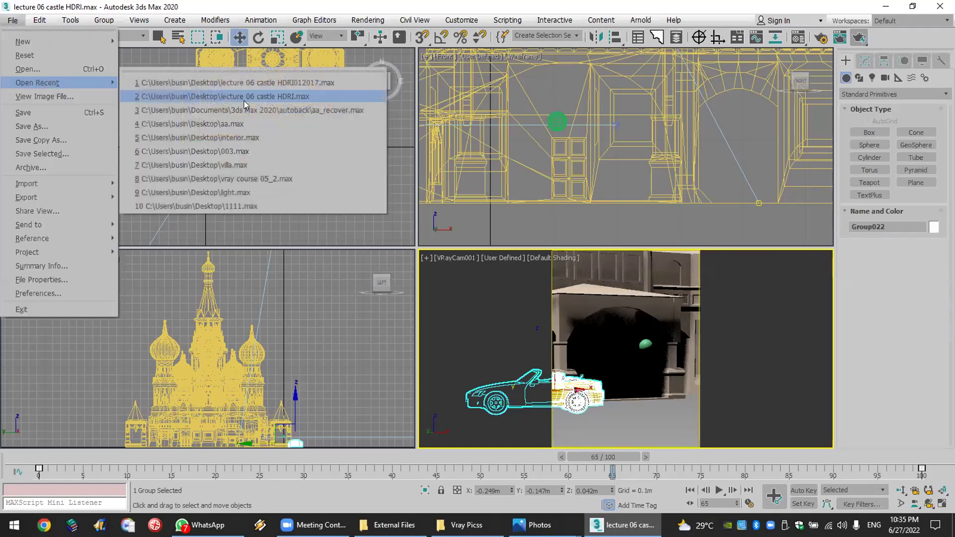
click(312, 123)
click(483, 282)
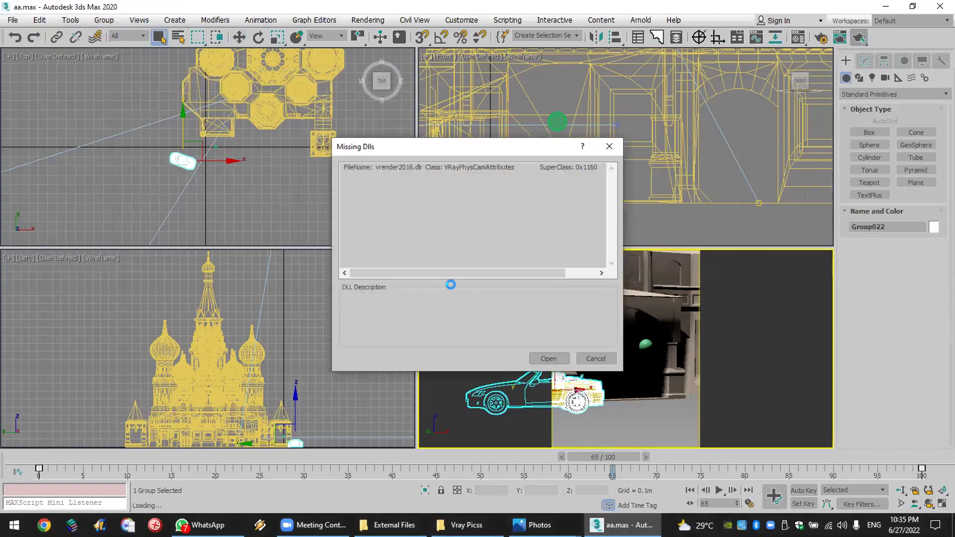
click(545, 356)
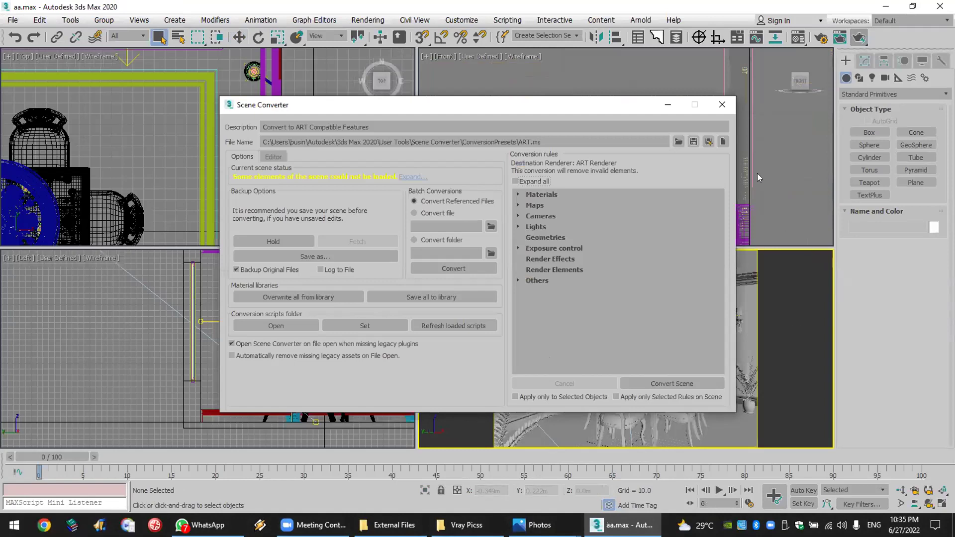
click(722, 104)
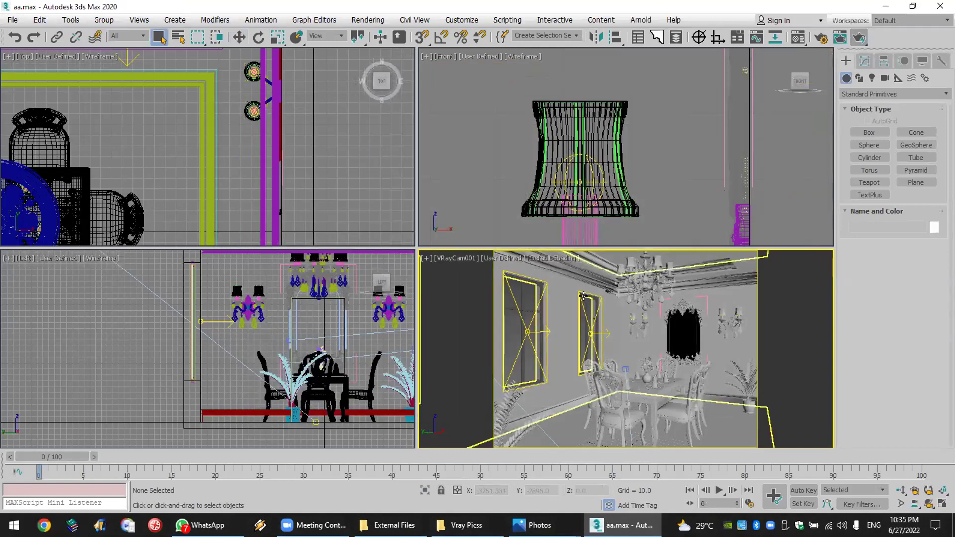
Step: Clone VRayCam001 in the Top view as one independent copy beside the middle of the room's short wall, at about X -315, Y 12
scroll(242, 131, down, 6)
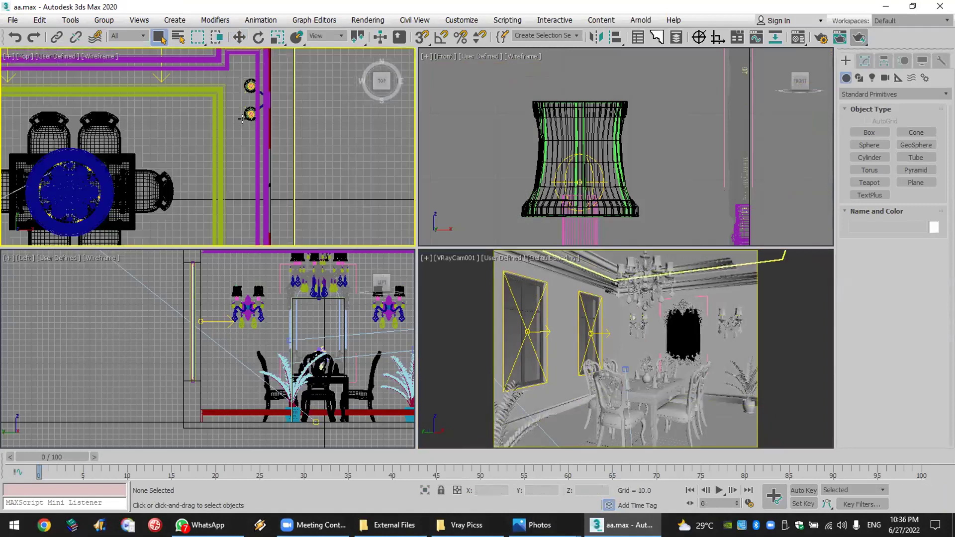
scroll(313, 129, up, 2)
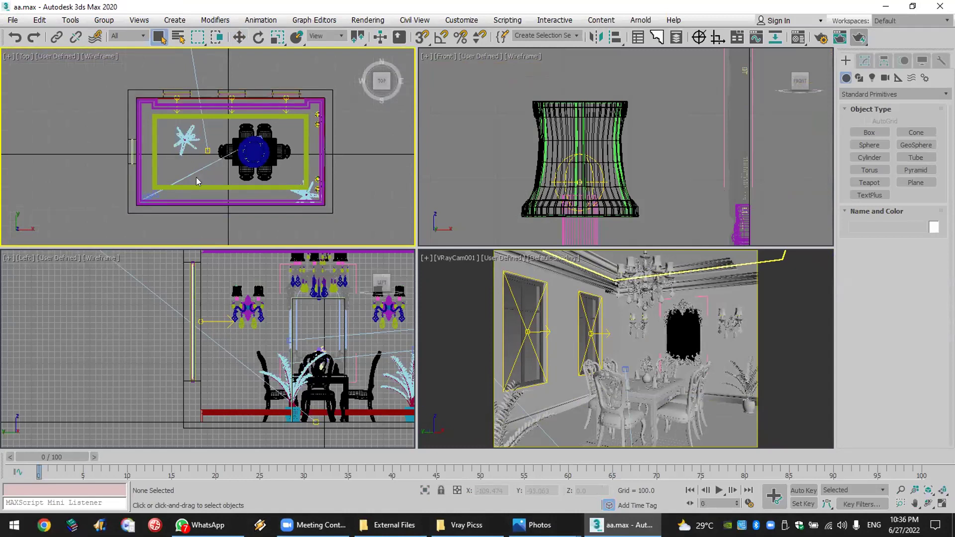
click(144, 192)
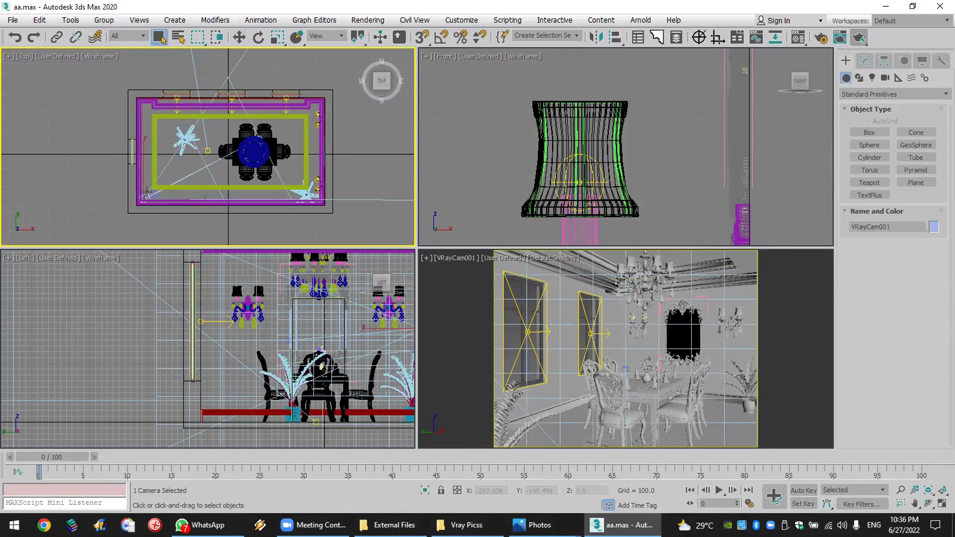
click(240, 37)
shift+drag(143, 148, 134, 121)
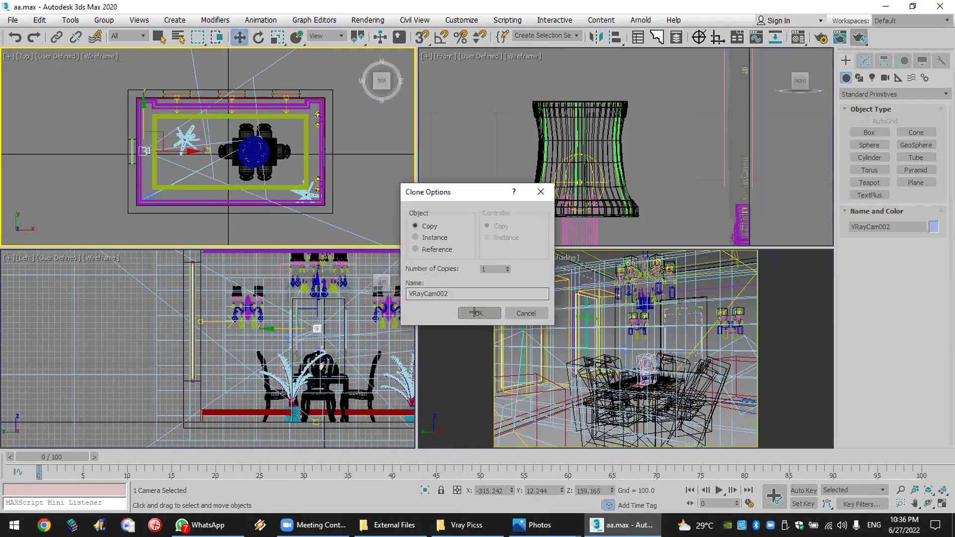
click(473, 312)
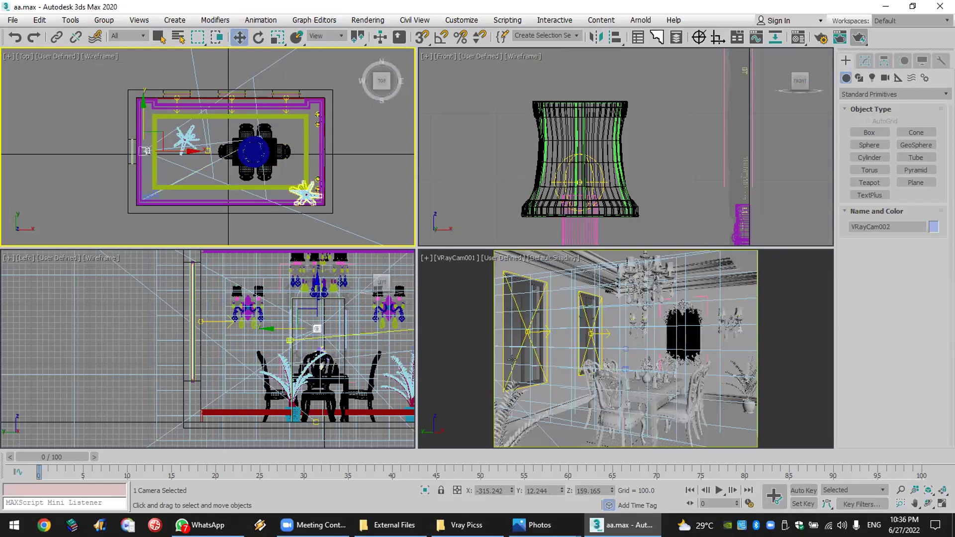
click(145, 157)
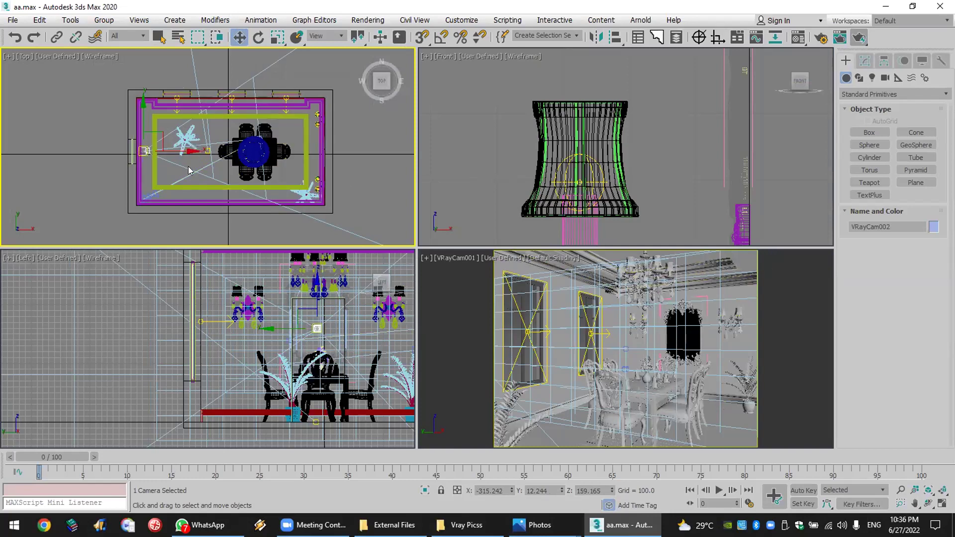
Step: Switch the camera viewport from VRayCam001 to the new VRayCam002 view
click(459, 254)
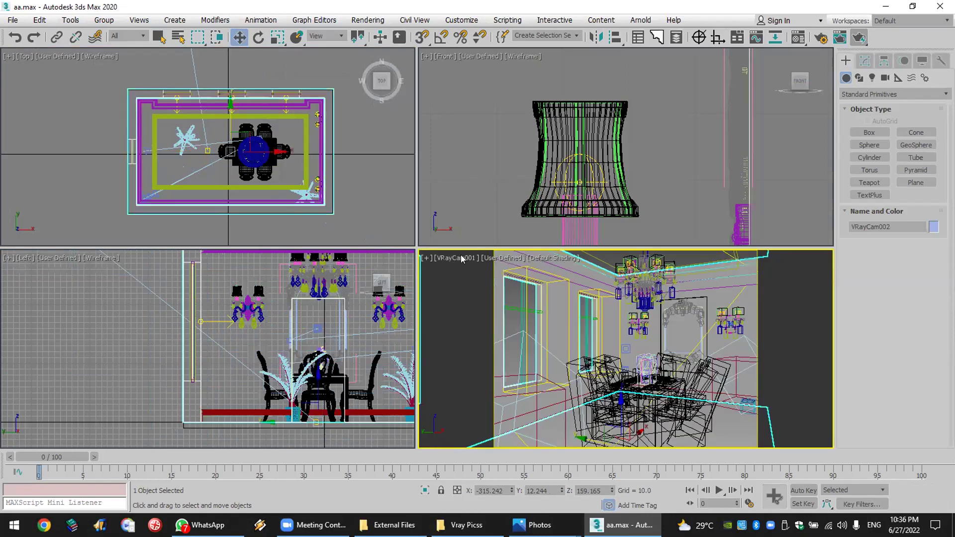
click(461, 259)
mouse_move(519, 247)
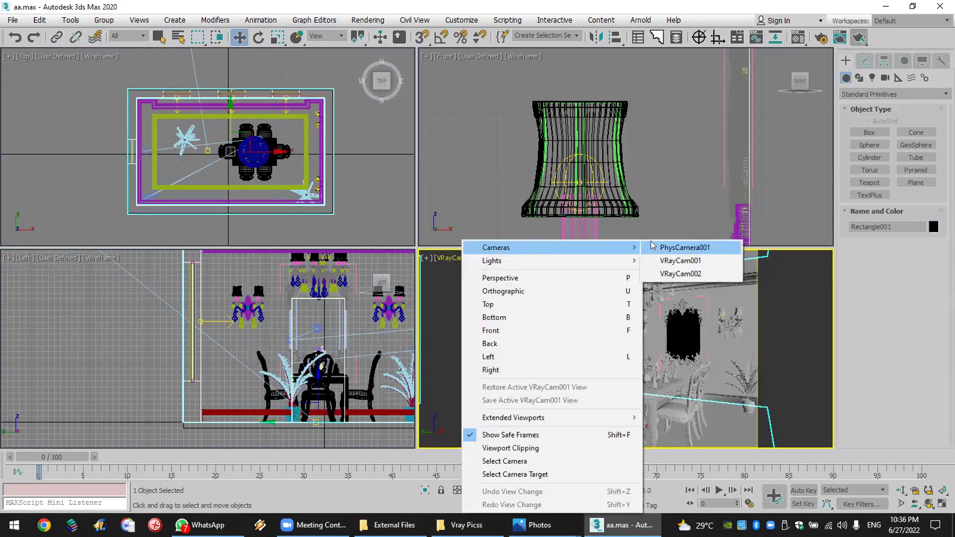
click(663, 273)
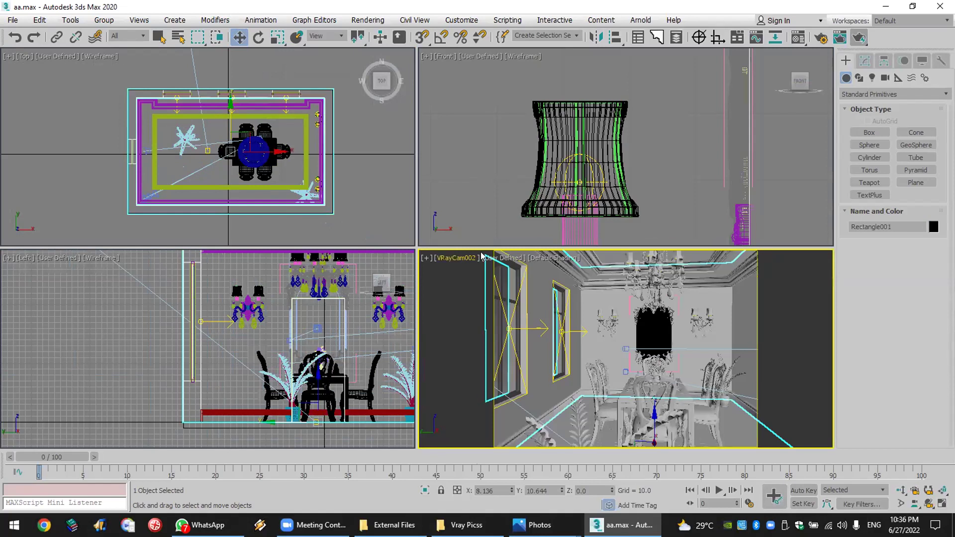
Step: Select VRayCam002's target and move it in the Top view to about Y 13, level with the camera
click(144, 151)
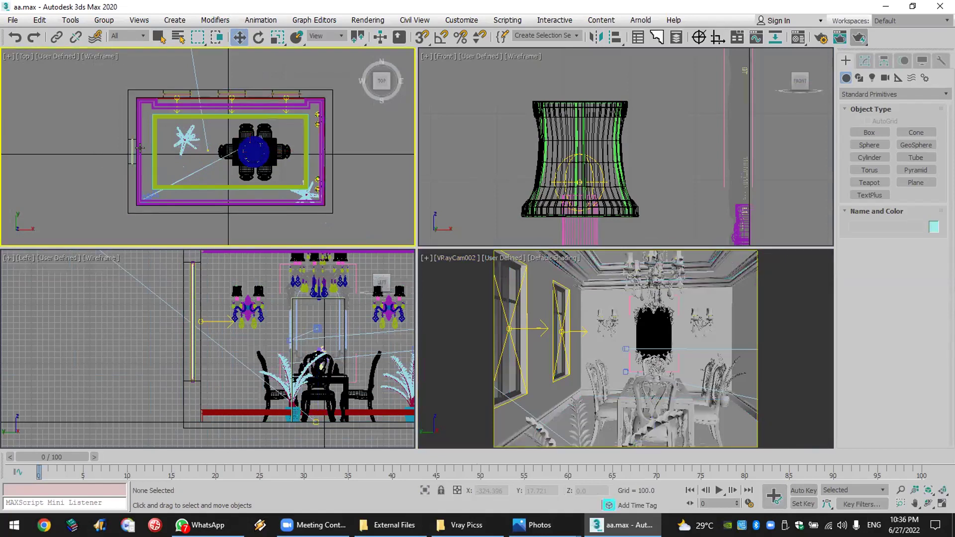
click(141, 148)
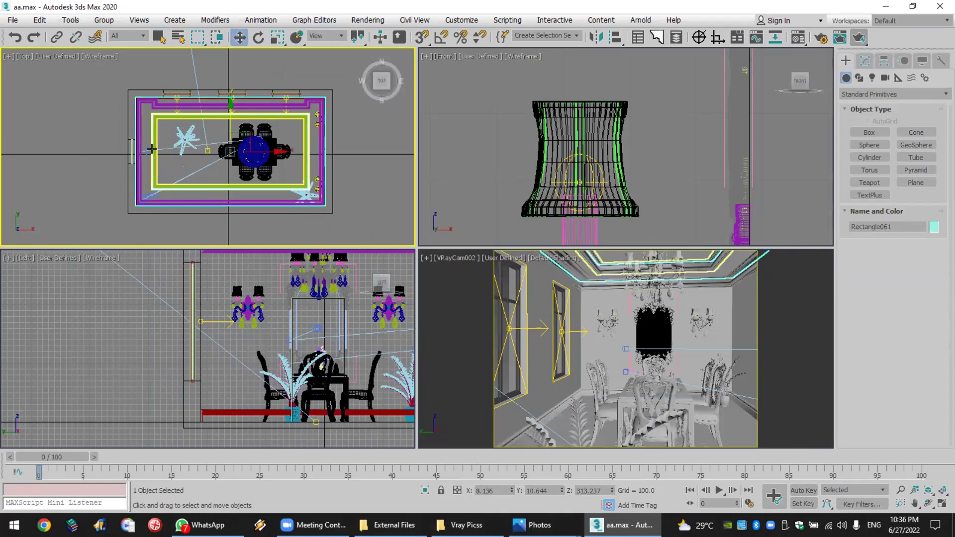
click(436, 256)
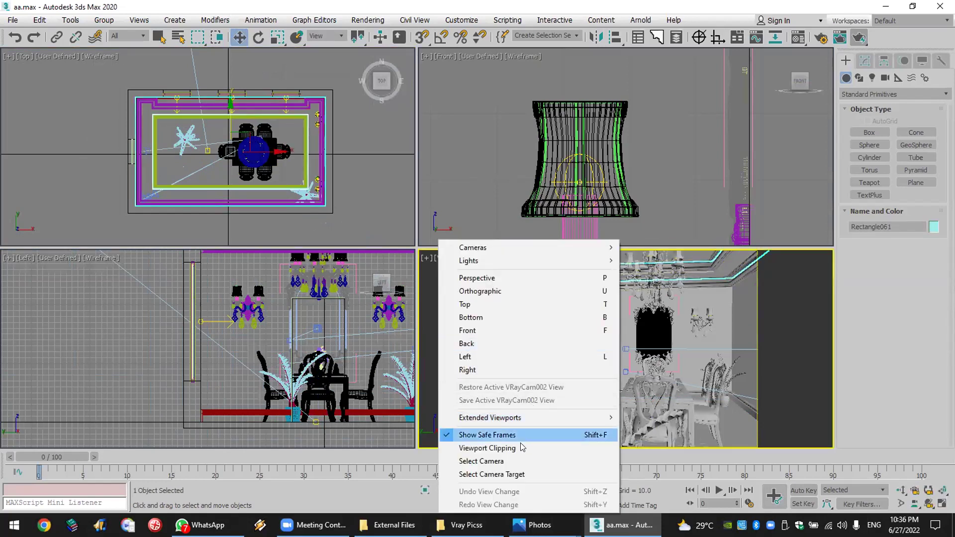
click(521, 461)
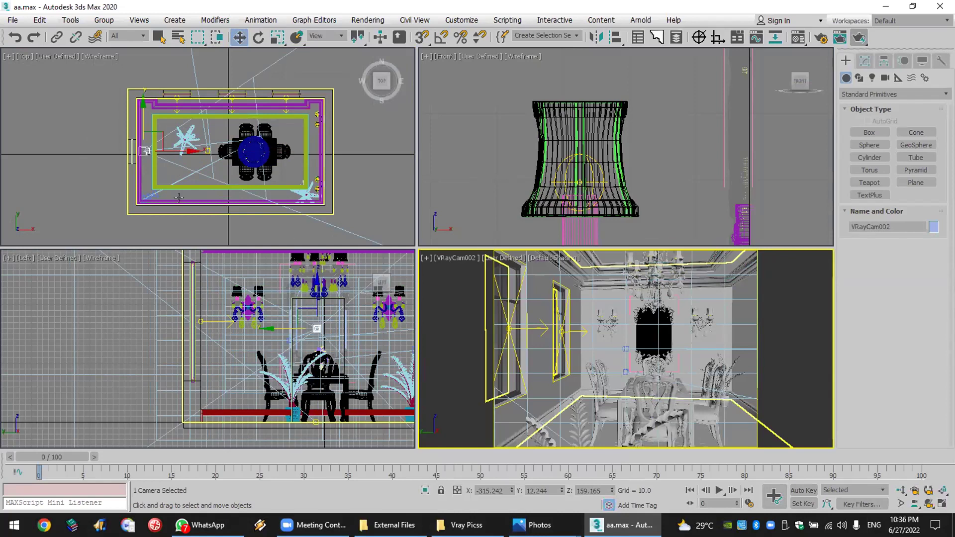
right_click(144, 152)
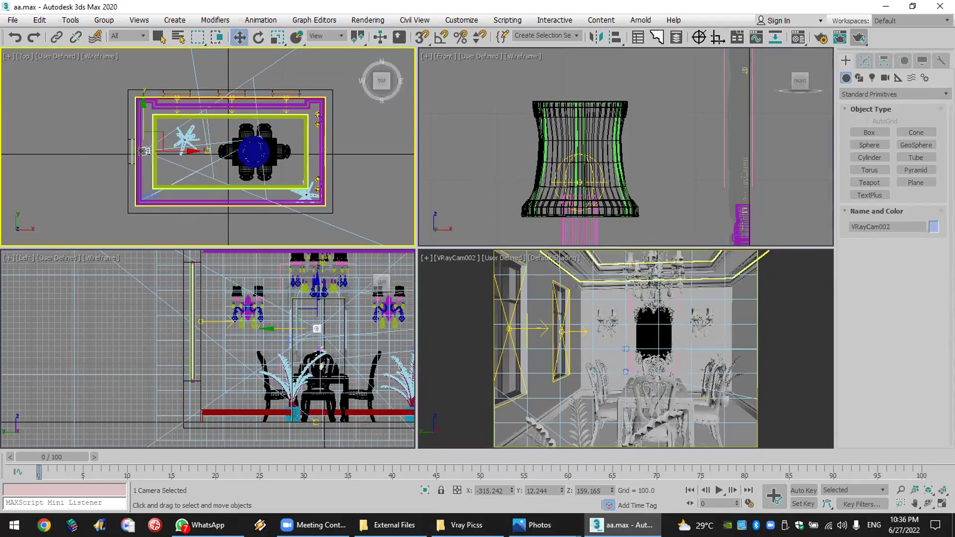
right_click(143, 151)
click(118, 132)
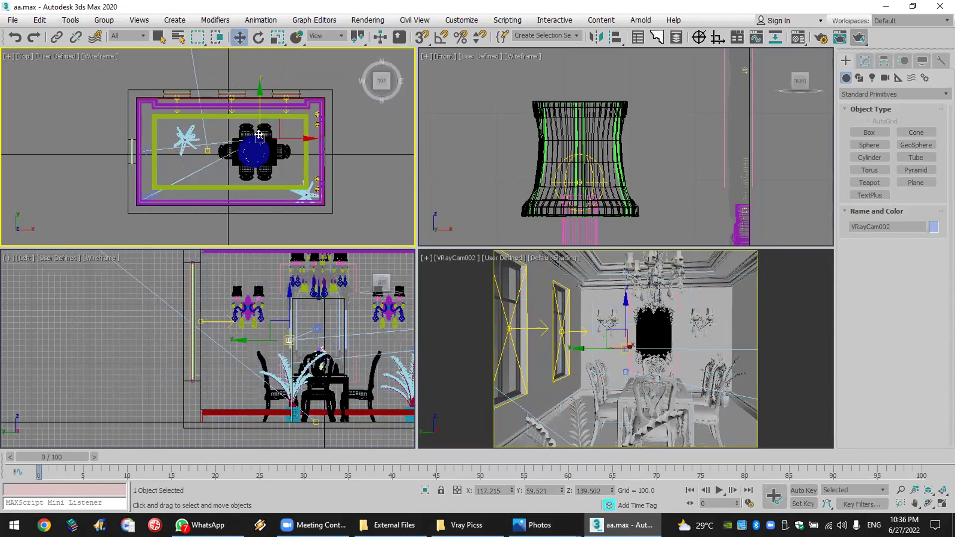
drag(256, 113, 265, 123)
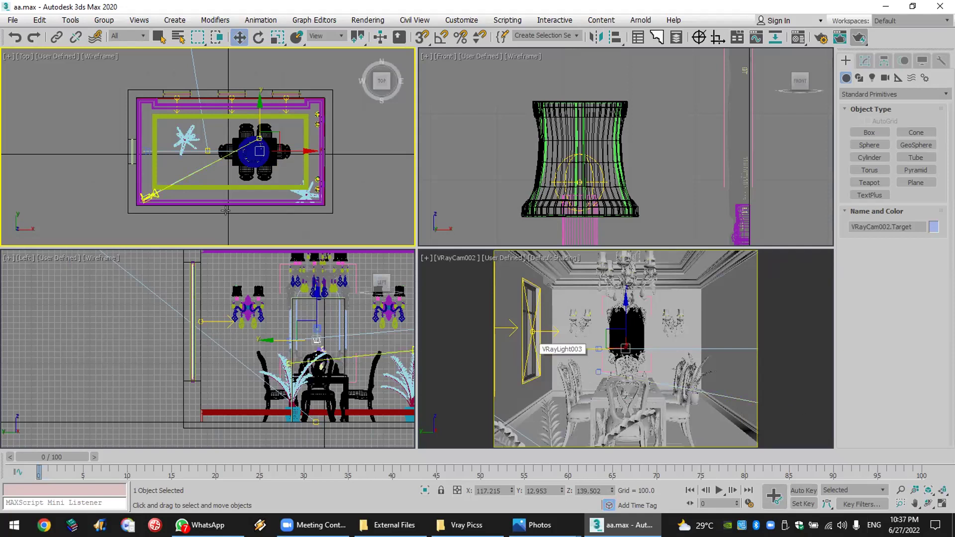
Step: Move VRayCam002 along X in the Top view until it stands outside the room's short wall, at about X -703
click(147, 150)
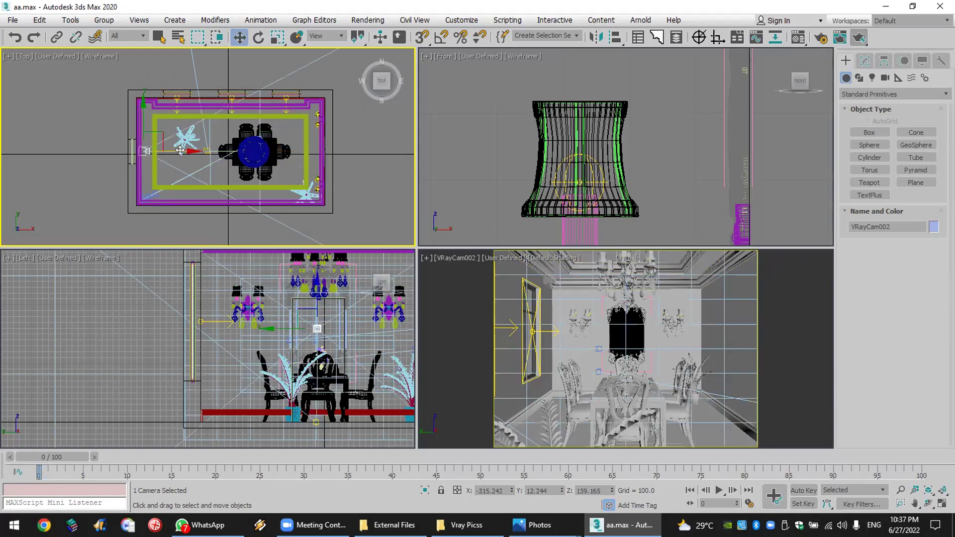
drag(181, 151, 177, 150)
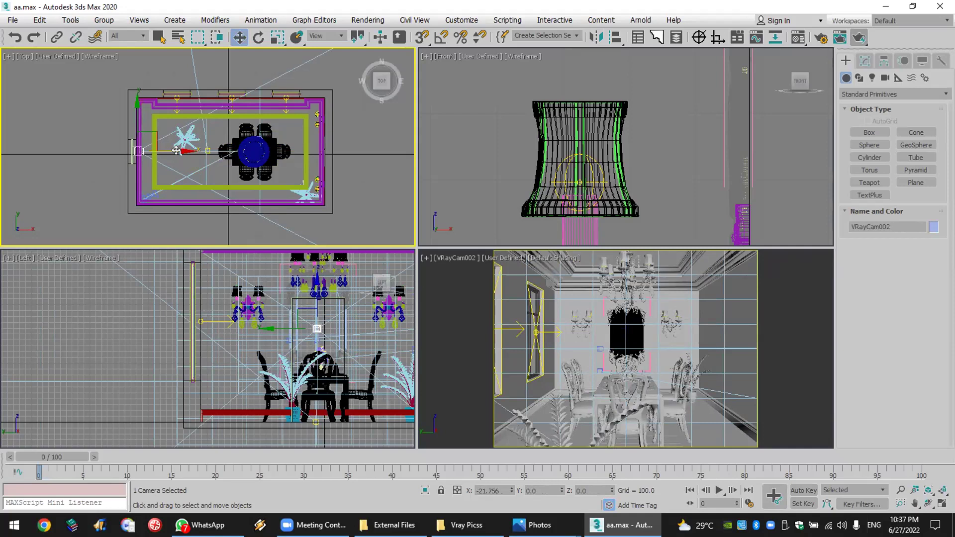
drag(176, 150, 78, 150)
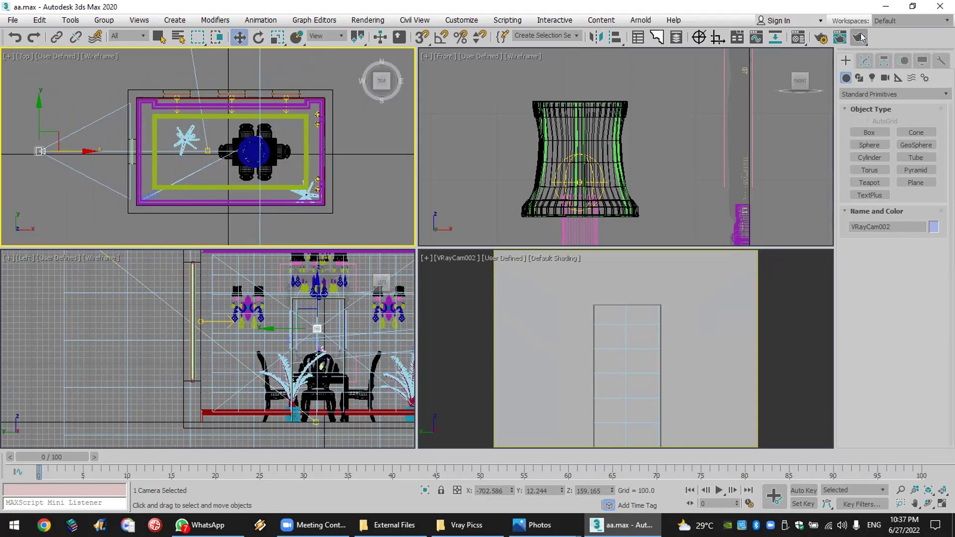
Step: Isolate VRayCam002 and show its cone from an angled side view in Perspective, with the camera selected for modification
click(864, 61)
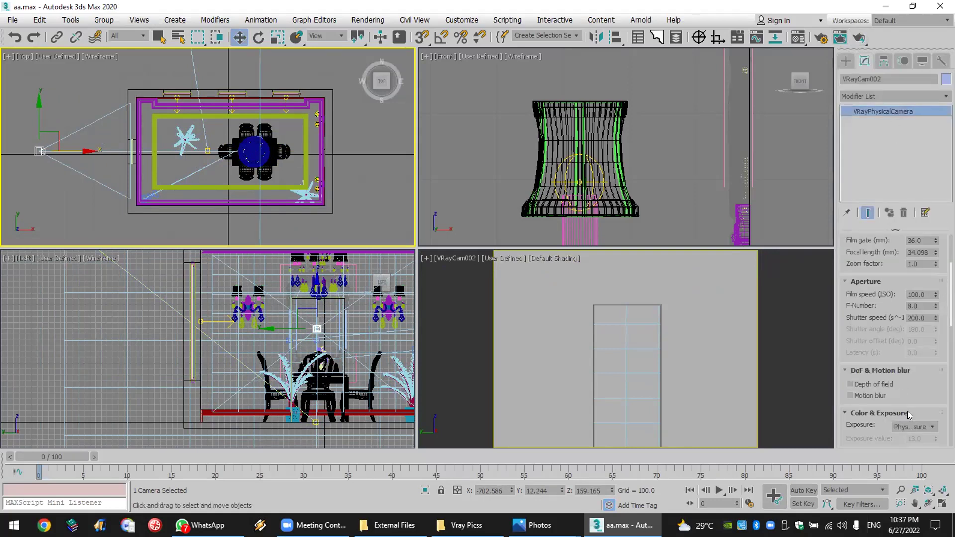
scroll(907, 411, down, 10)
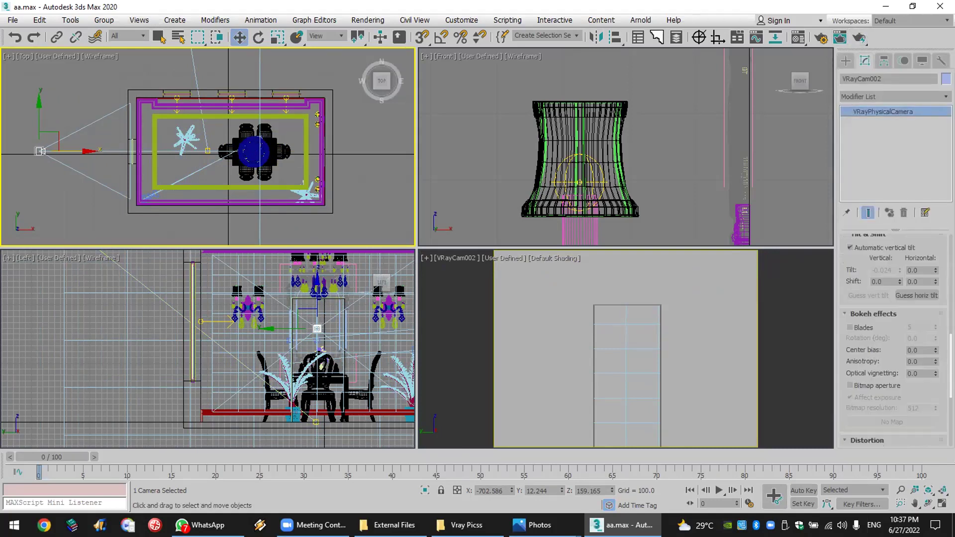
scroll(873, 339, down, 3)
scroll(873, 339, down, 3)
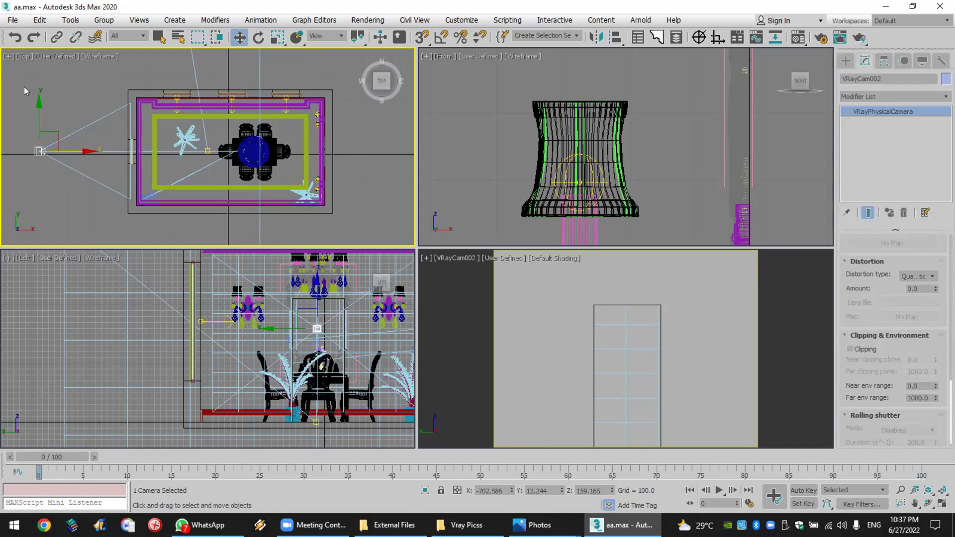
key(alt+q)
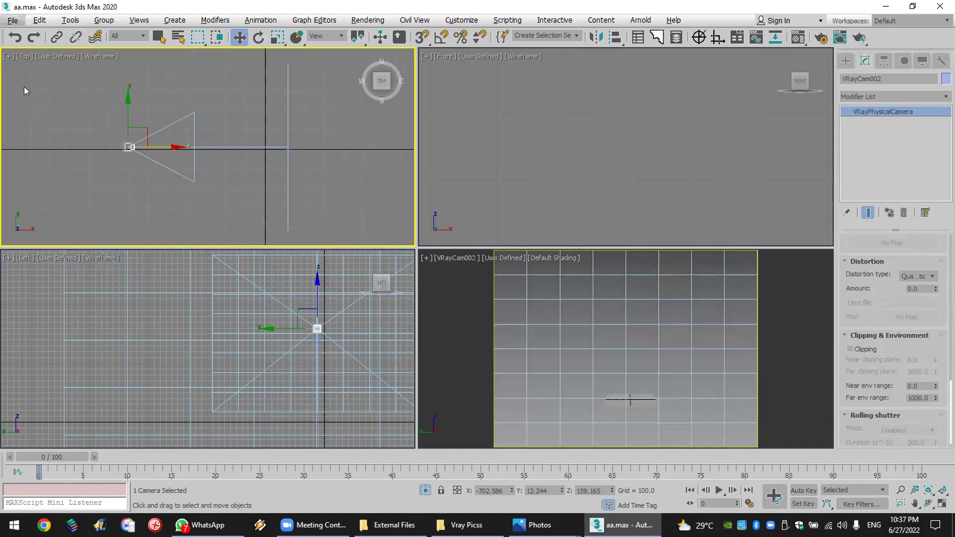
click(618, 299)
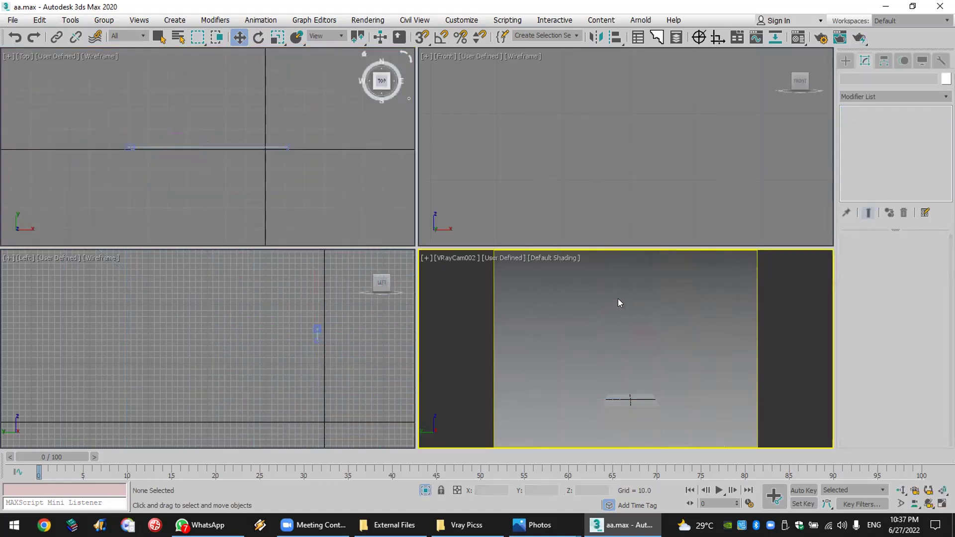
key(p)
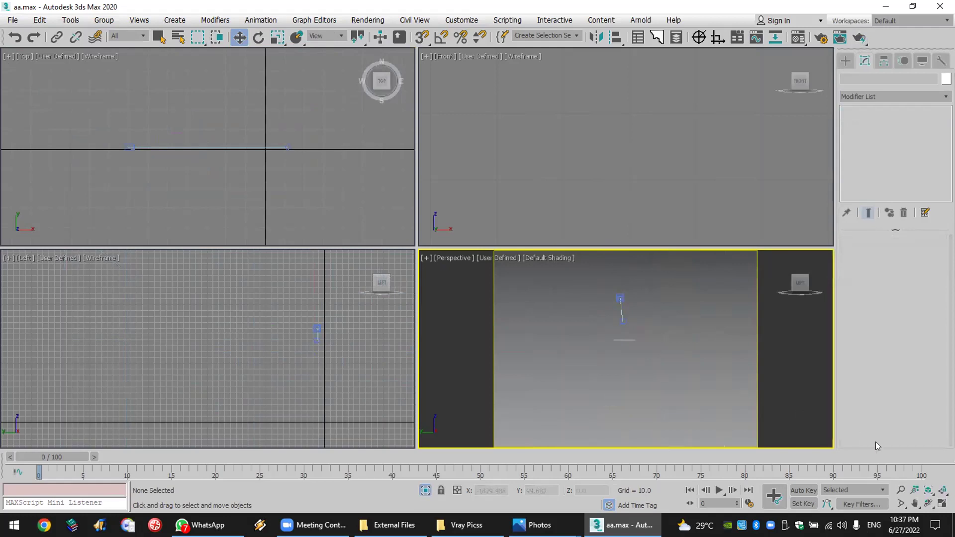
click(942, 490)
scroll(696, 368, down, 3)
middle_drag(702, 368, 670, 357)
click(929, 503)
mouse_move(637, 371)
mouse_down()
mouse_move(661, 378)
mouse_move(640, 364)
mouse_up()
right_click(639, 364)
click(536, 368)
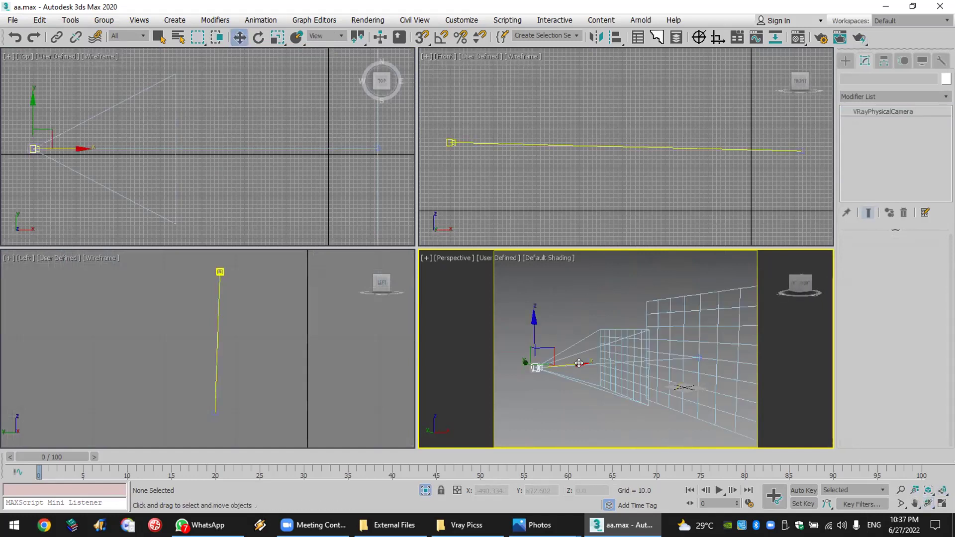
Step: Enable clipping for VRayCam002 and set its near clipping plane to 100
scroll(883, 343, down, 10)
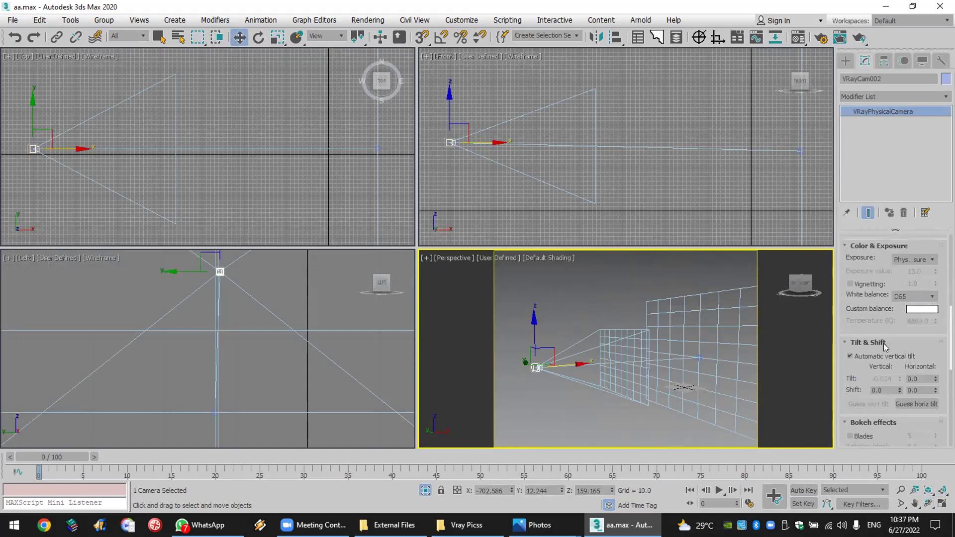
scroll(887, 341, down, 3)
scroll(885, 339, down, 4)
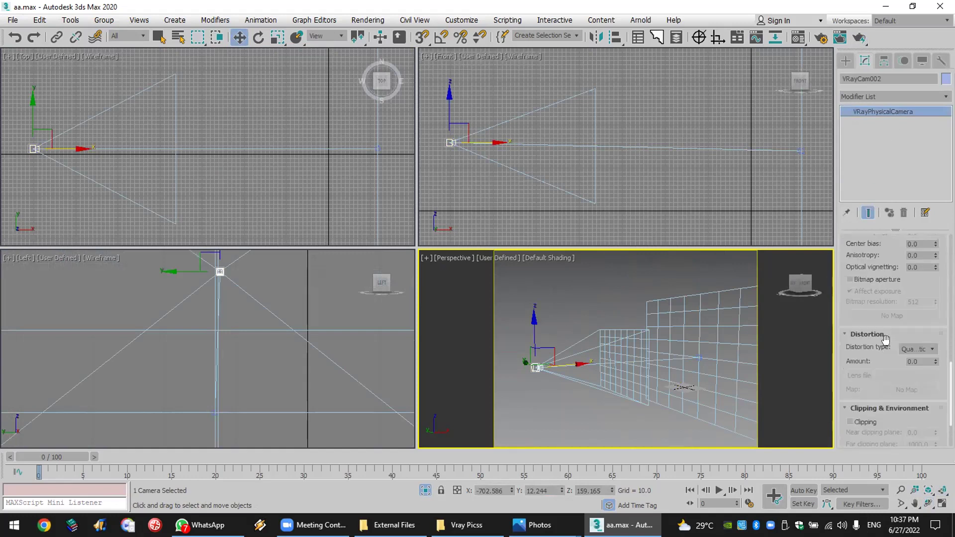
scroll(712, 353, down, 4)
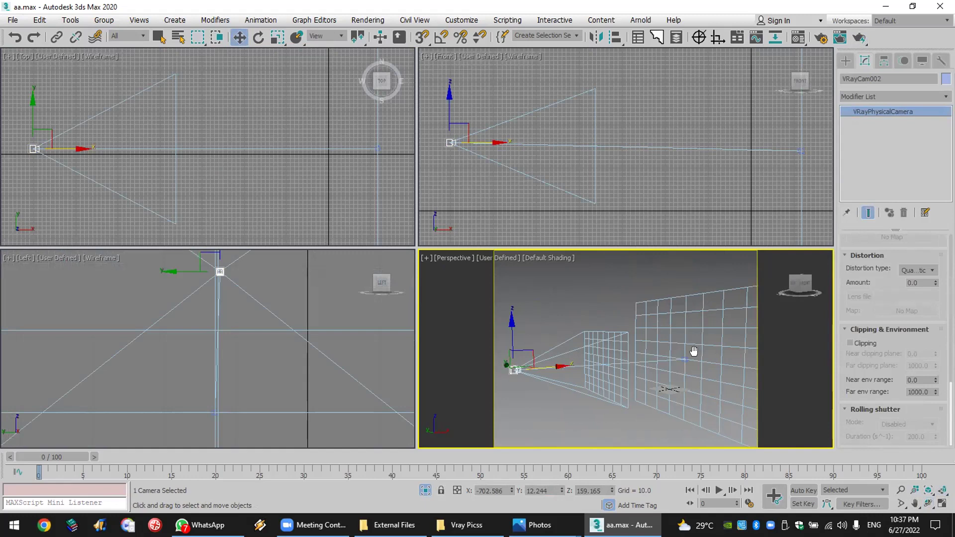
click(855, 339)
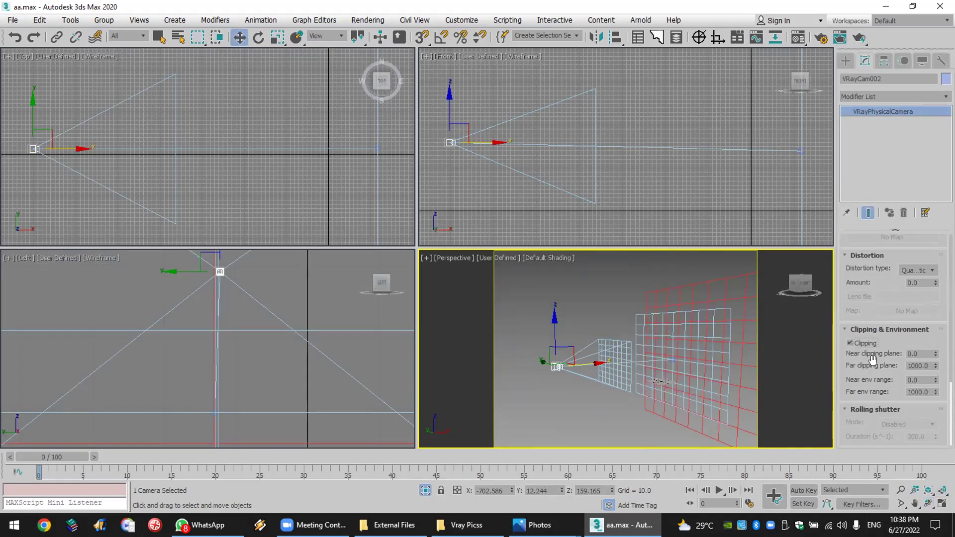
click(921, 353)
text(100)
key(Return)
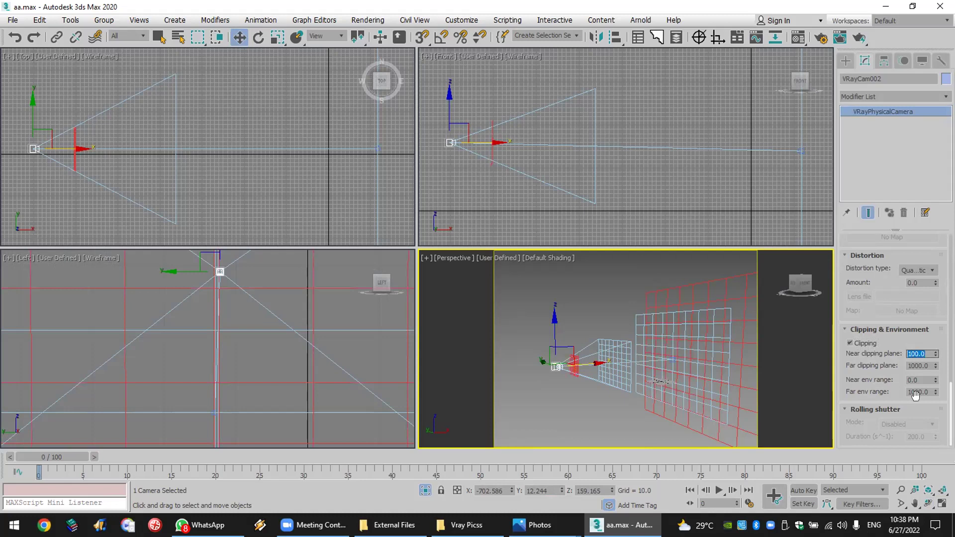
Step: Vary VRayCam002's near clipping plane distance to show the plane moving, ending at about 151.38
drag(936, 354, 932, 258)
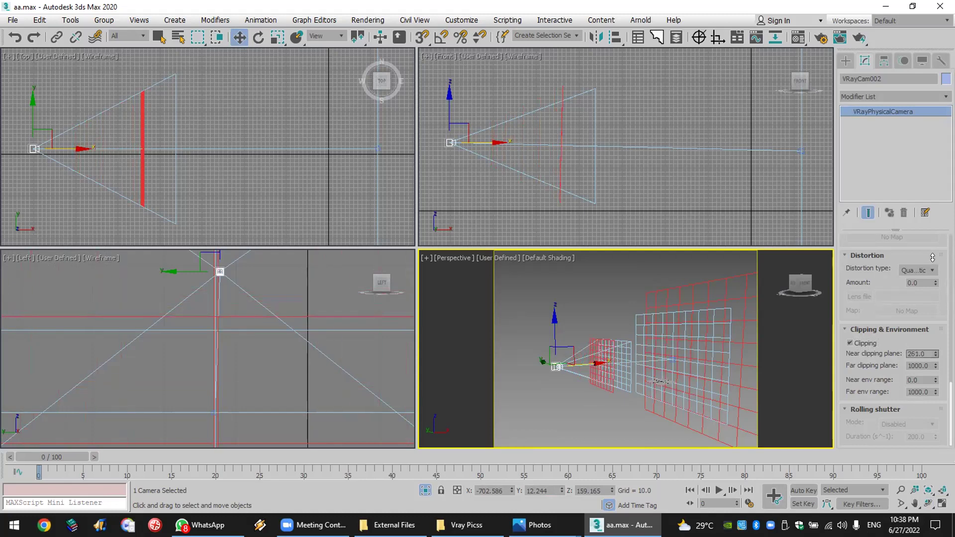
click(922, 367)
click(873, 341)
click(874, 342)
double_click(923, 353)
drag(934, 354, 612, 262)
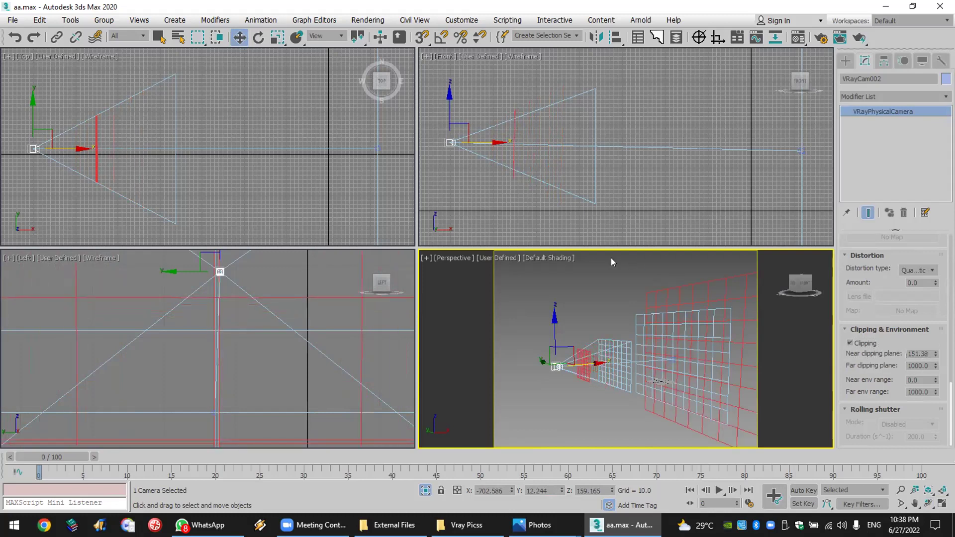
Step: Return the Perspective viewport to the VRayCam002 view and end isolation so the whole room is displayed
click(460, 257)
mouse_move(497, 270)
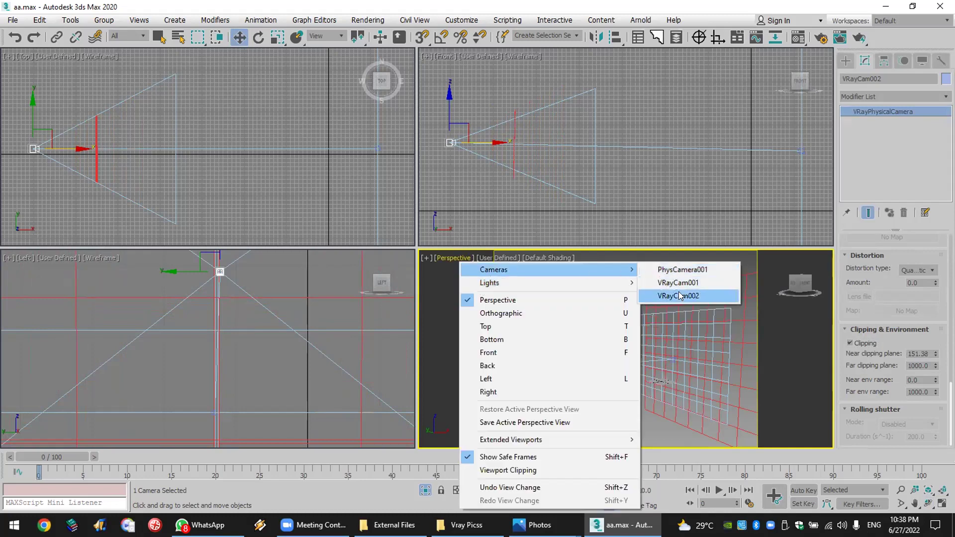
click(679, 295)
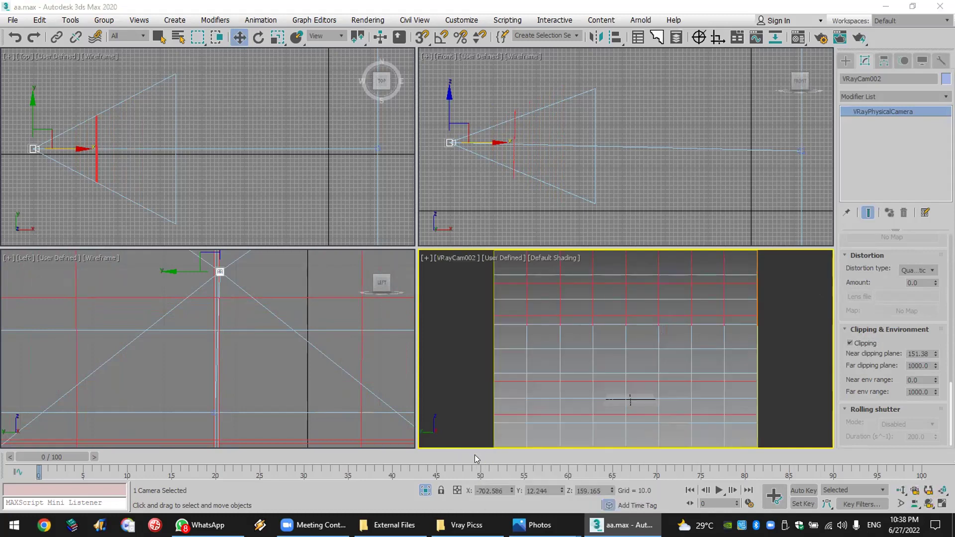
click(423, 492)
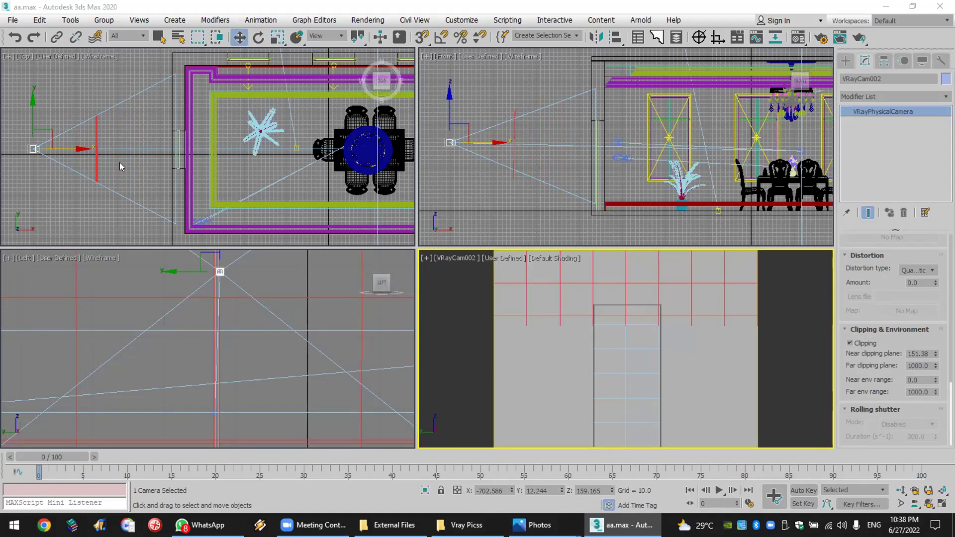
Step: Lower VRayCam002 slightly in the Front view to about Z 149
scroll(145, 167, down, 4)
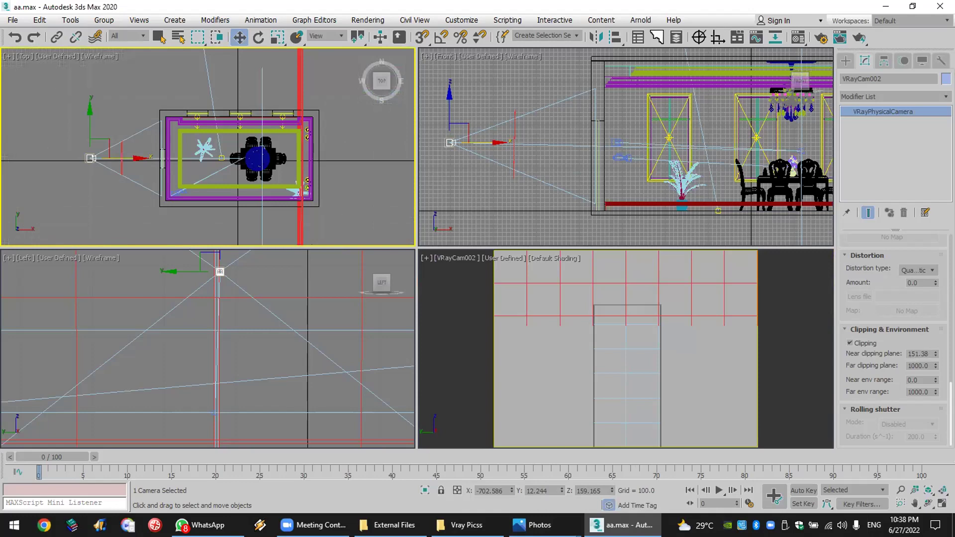
click(453, 120)
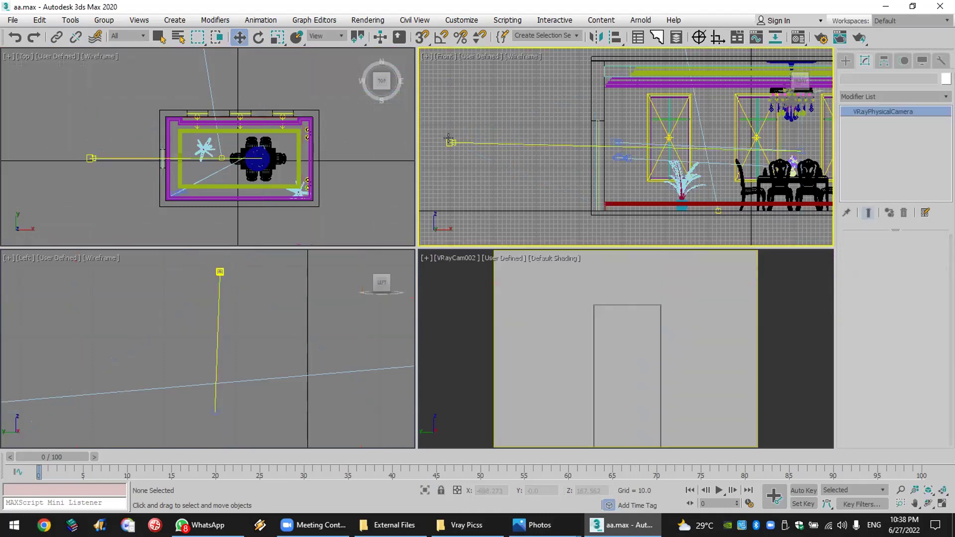
mouse_move(446, 131)
mouse_down()
mouse_move(447, 112)
mouse_move(447, 120)
mouse_up()
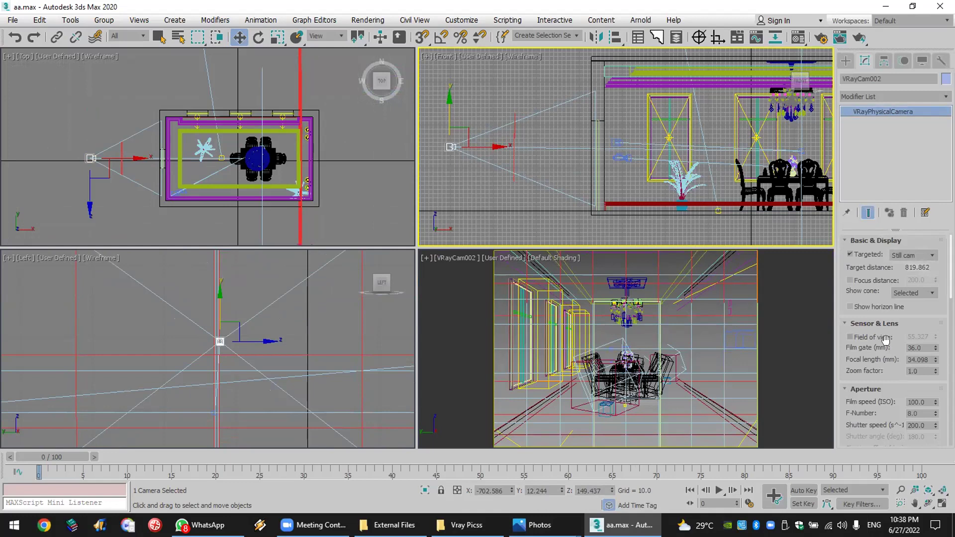
scroll(876, 408, down, 5)
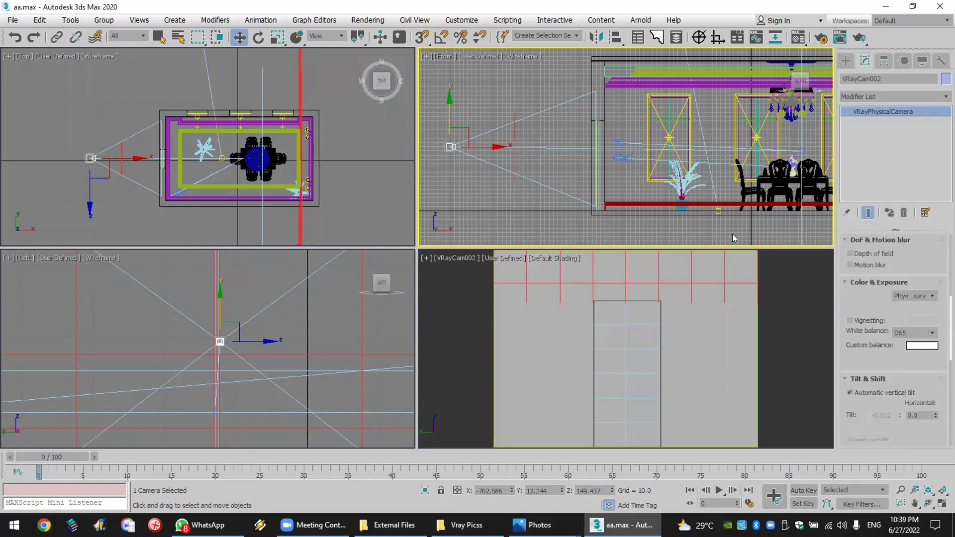
scroll(348, 353, down, 8)
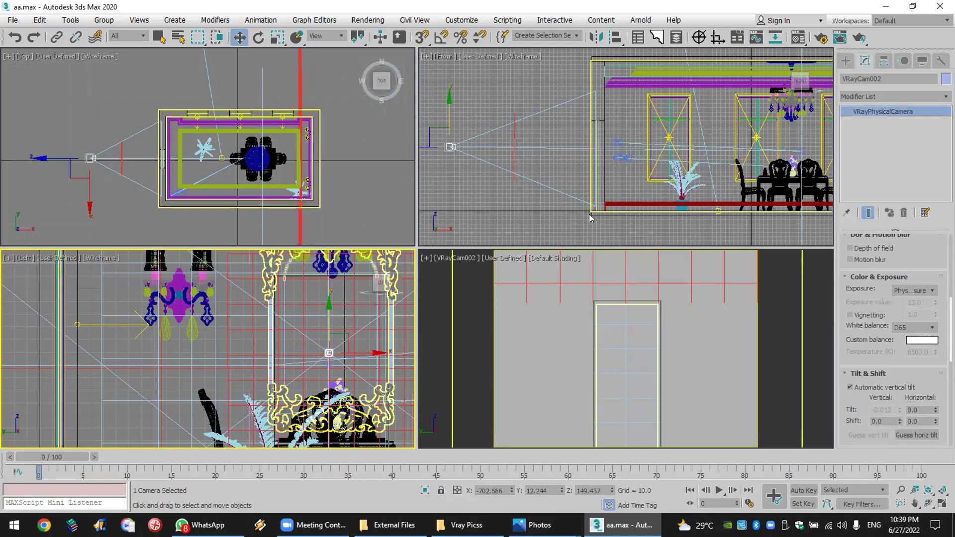
Step: Lower VRayCam002 in the Front view to about Z 122
scroll(589, 213, down, 4)
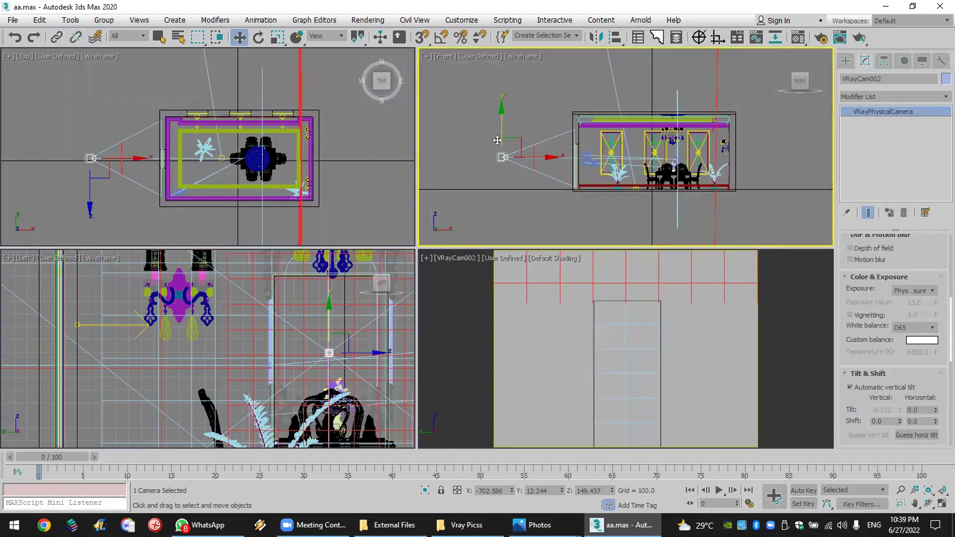
drag(497, 140, 501, 142)
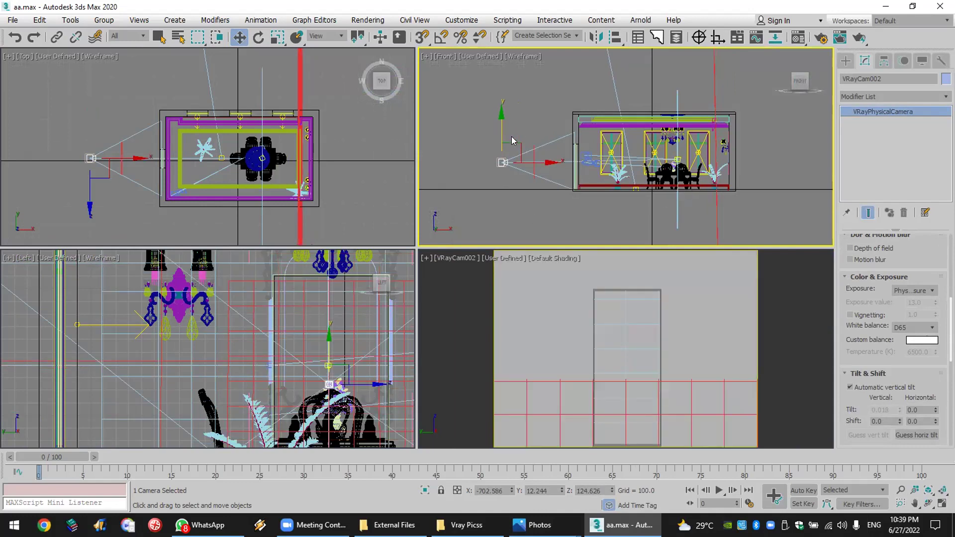
drag(503, 134, 503, 135)
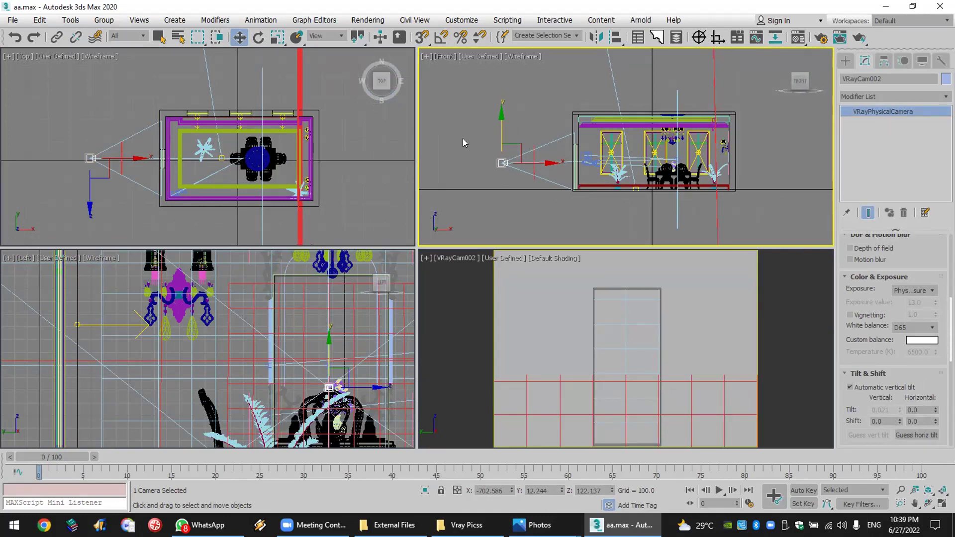
Step: Increase VRayCam002's near clipping plane to about 387.9 so it cuts past the outer wall into the room
scroll(849, 425, down, 10)
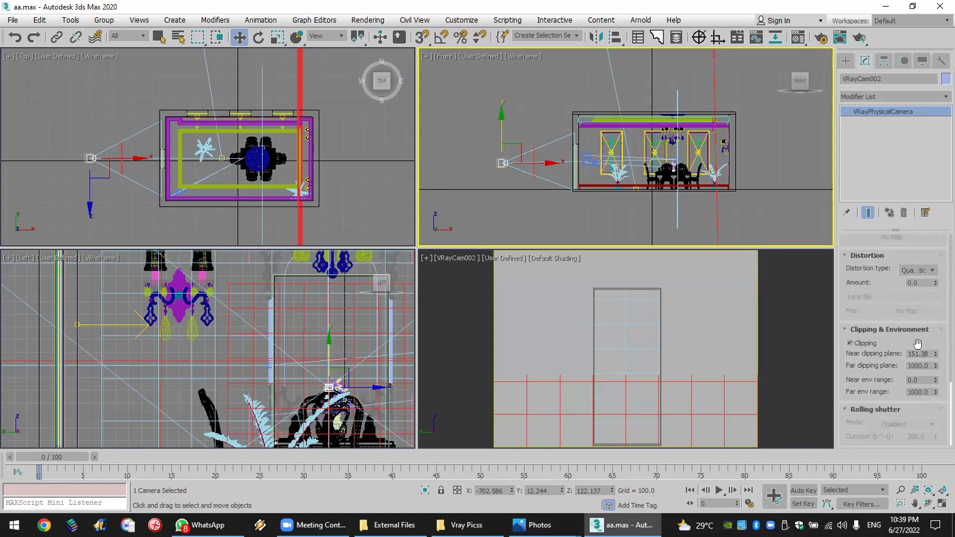
drag(936, 354, 888, 293)
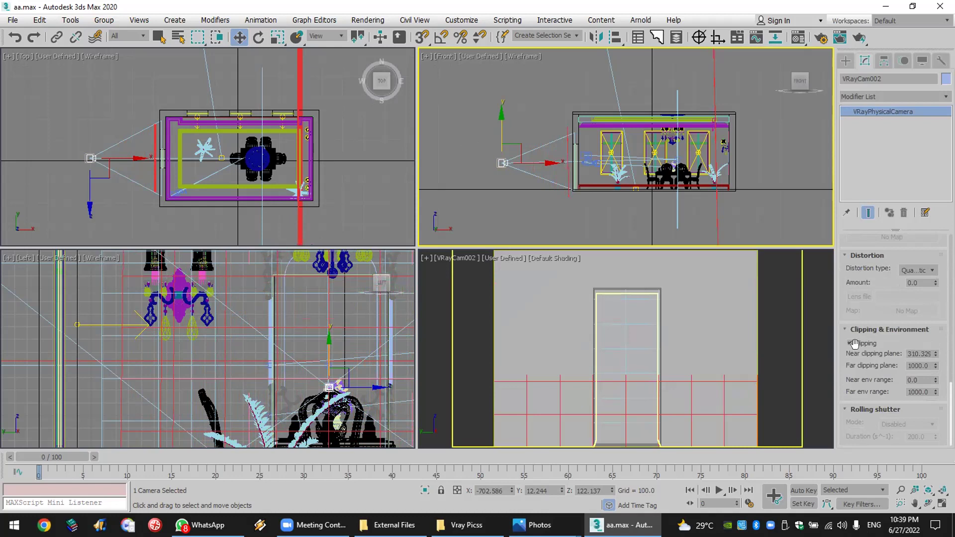
drag(936, 353, 930, 334)
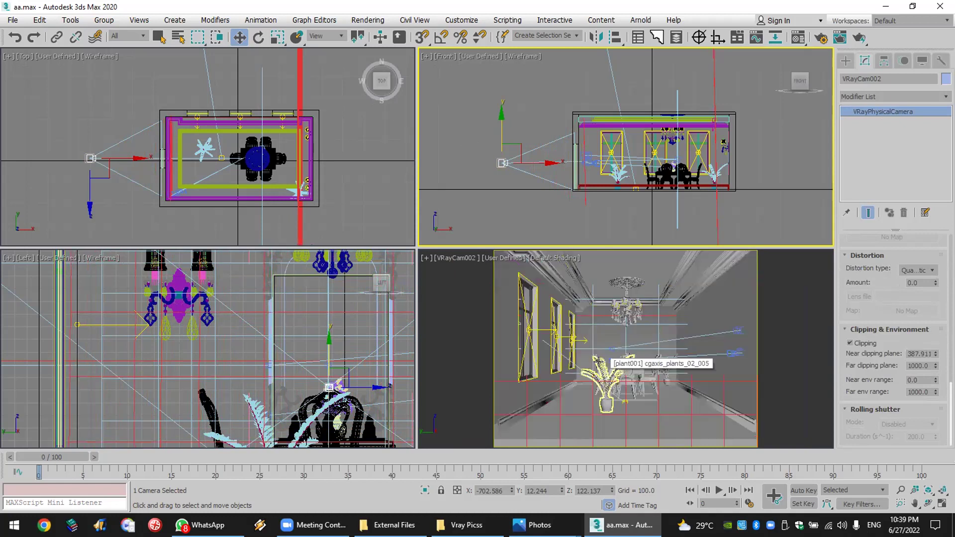
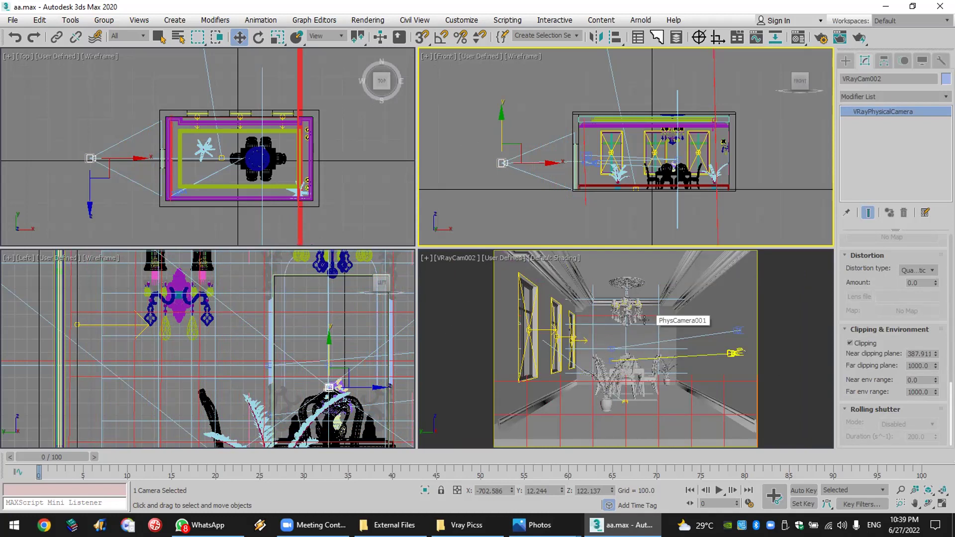
Step: Reselect VRayCam002 and set its far clipping plane to 1580 so the view reaches the room's back wall
click(610, 333)
key(ctrl+z)
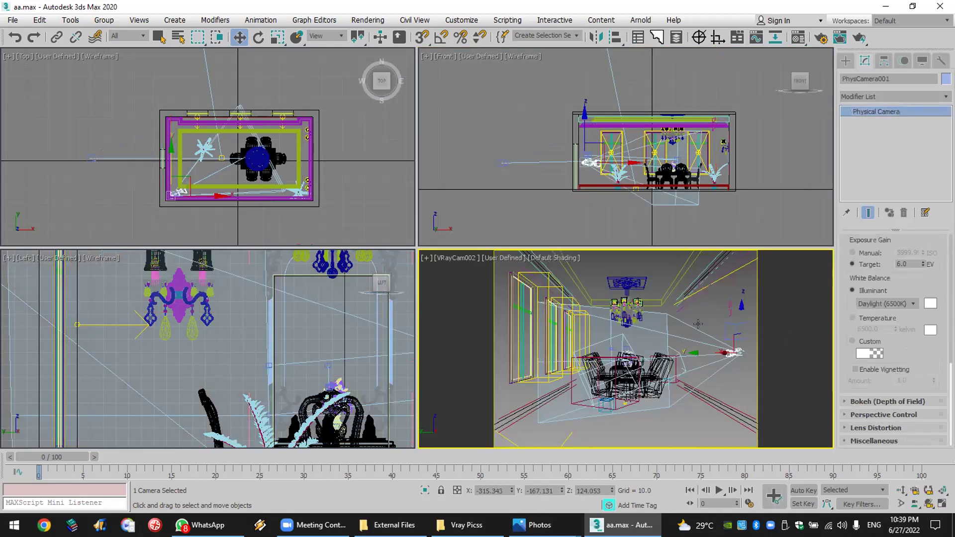
click(85, 159)
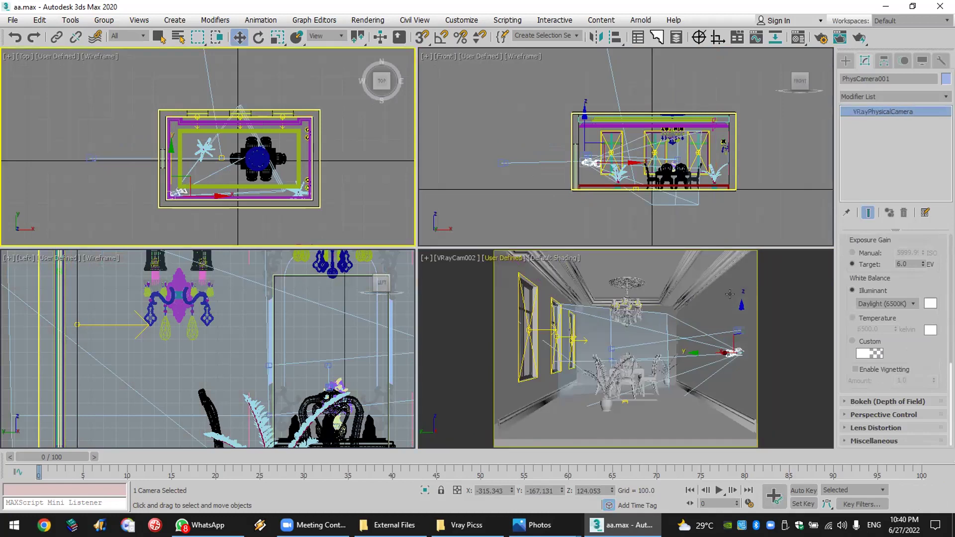
scroll(920, 412, down, 5)
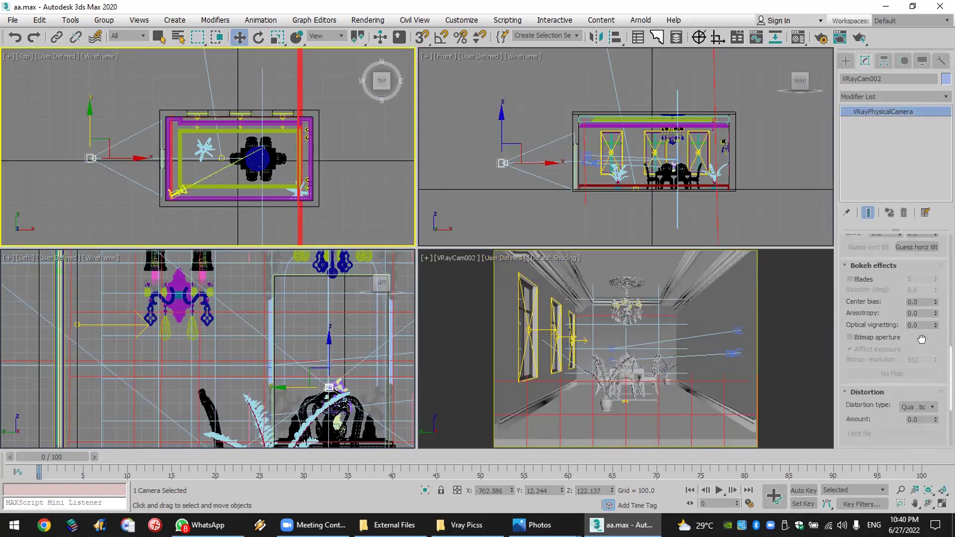
scroll(884, 404, down, 2)
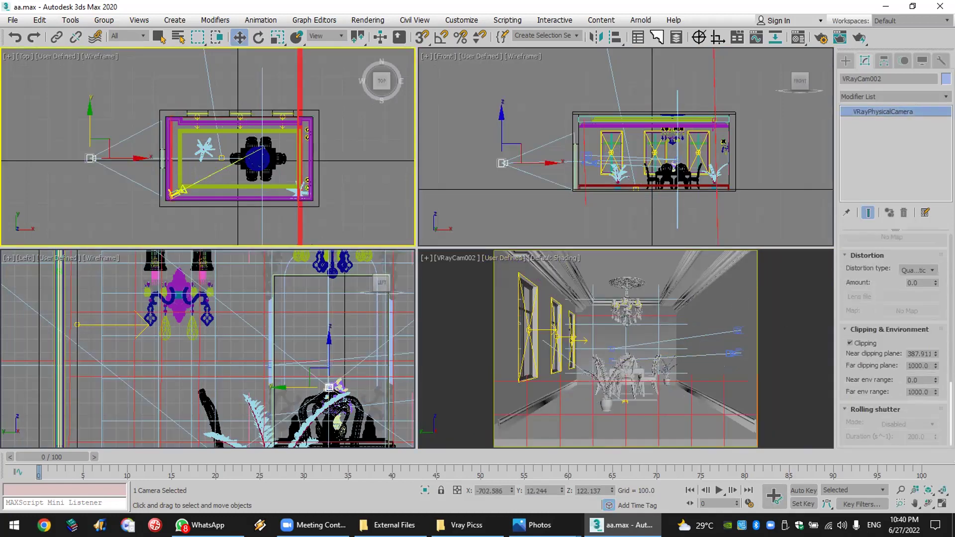
drag(935, 366, 936, 349)
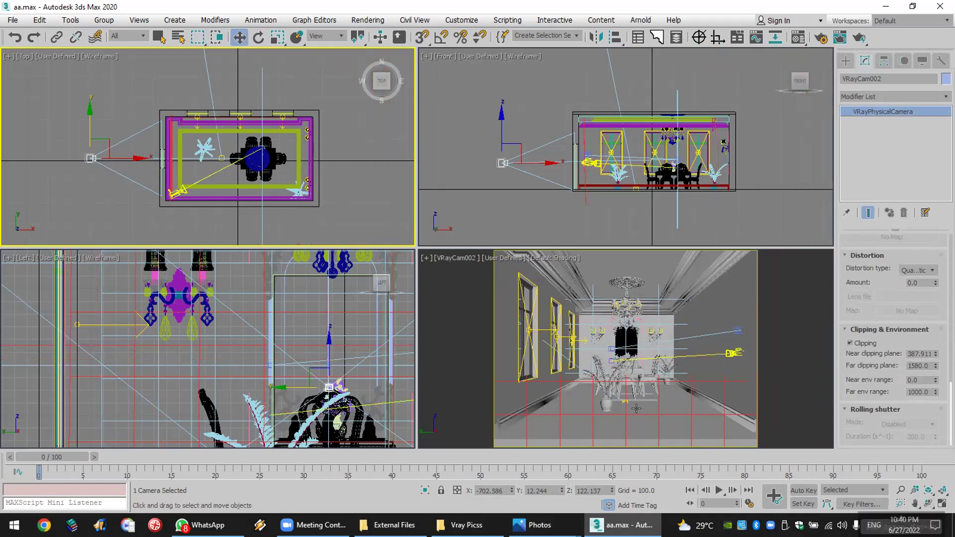
Step: Narrow VRayCam002's field of view slightly, and start a test render of its view, cancelling it during the light cache
click(902, 503)
mouse_move(622, 388)
mouse_down()
mouse_move(622, 402)
mouse_move(621, 378)
mouse_move(622, 401)
mouse_up()
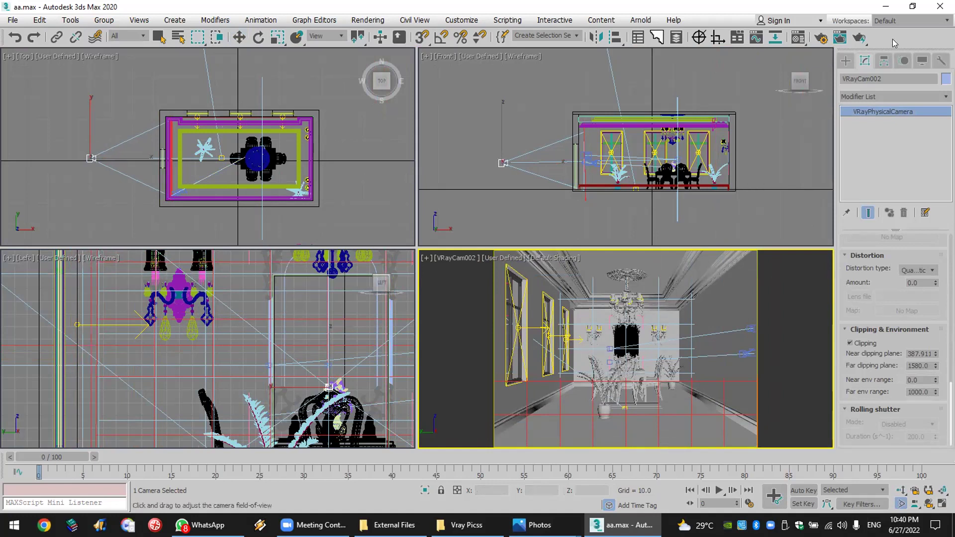
click(860, 38)
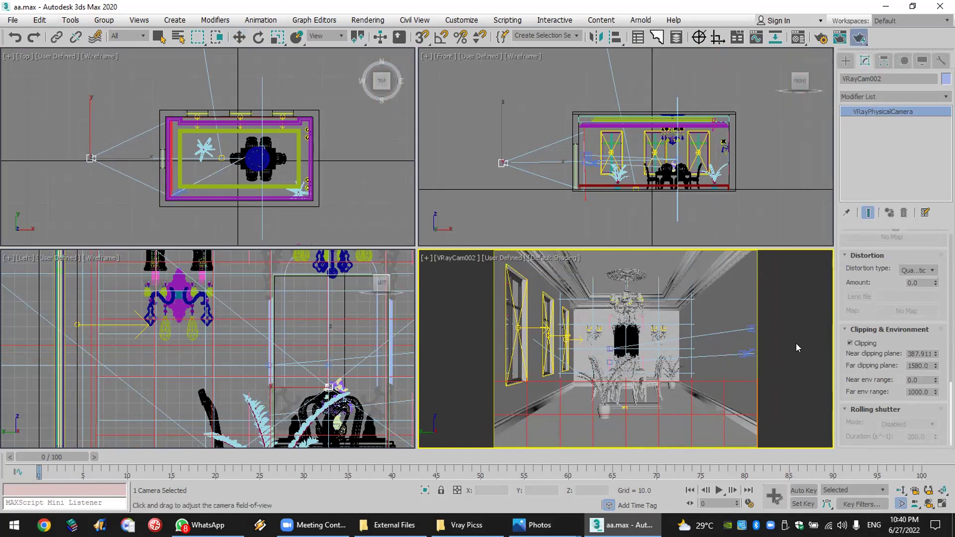
double_click(636, 64)
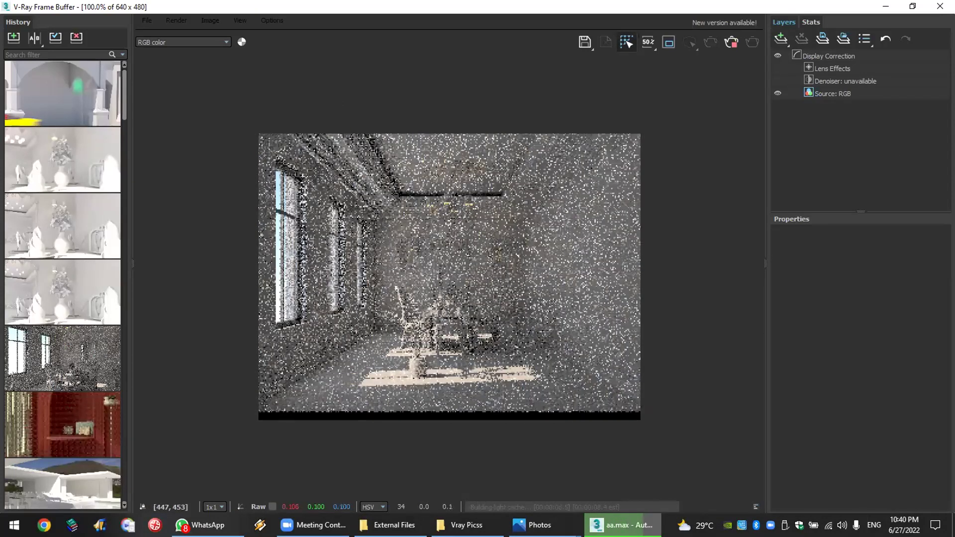
key(alt+Tab)
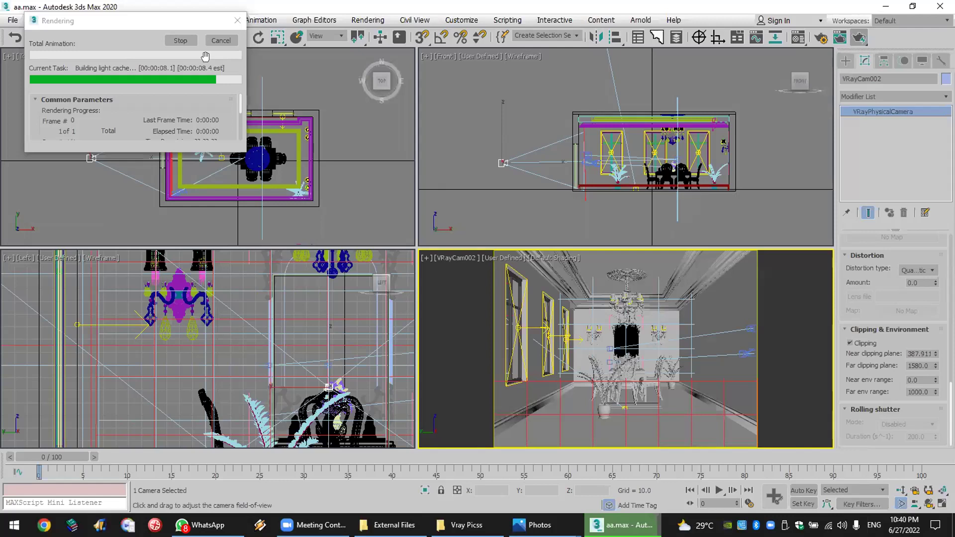
click(221, 40)
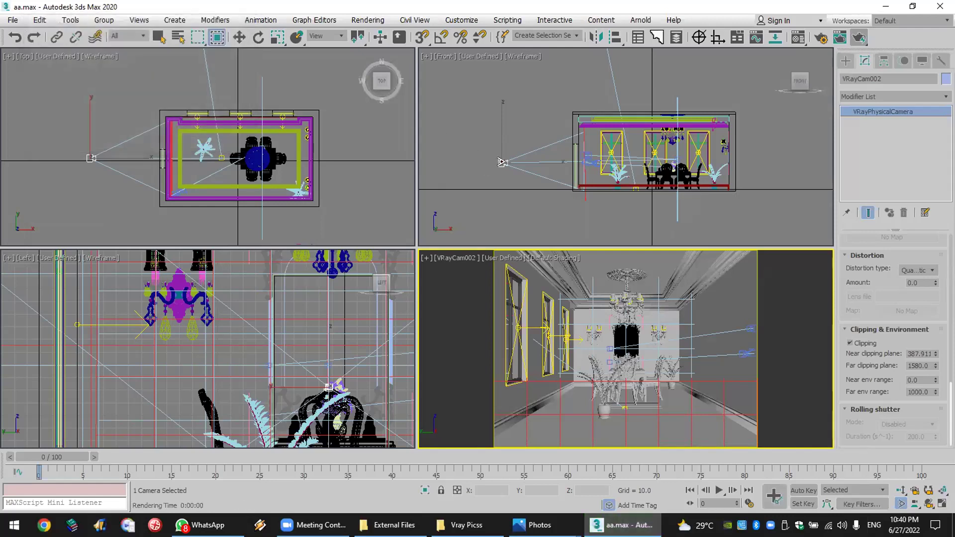
Step: Lower VRayCam002's target in the Front view to about Z 120 and narrow the camera's field of view a little more
click(500, 162)
key(w)
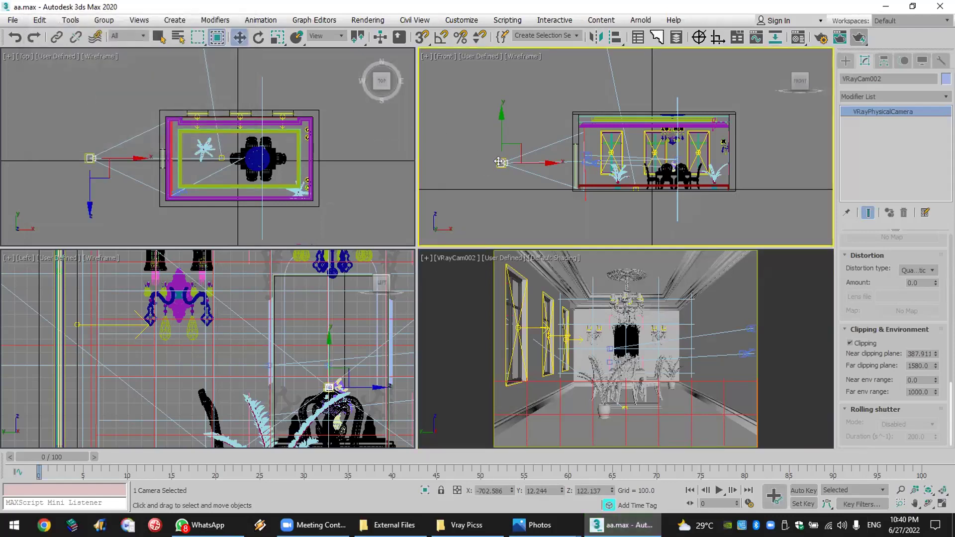
right_click(499, 162)
click(451, 144)
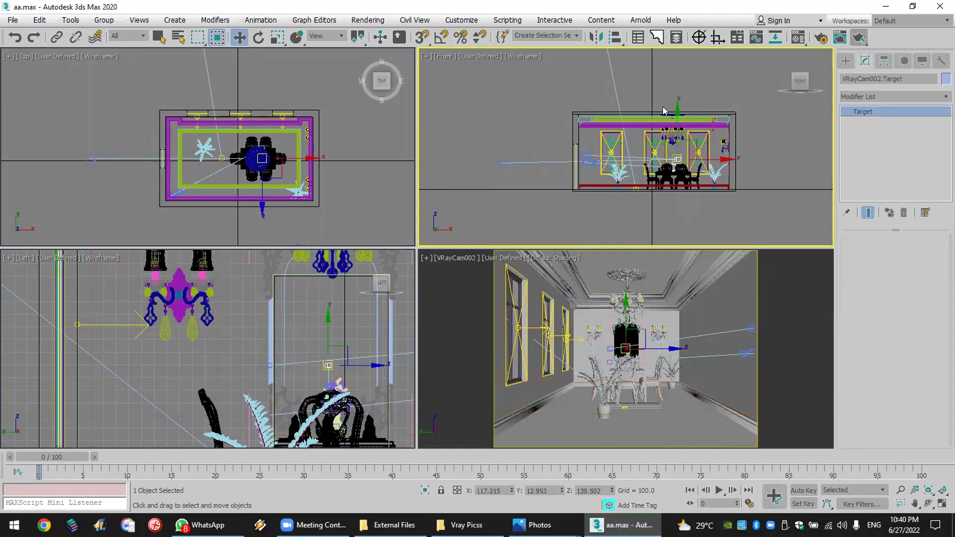
mouse_move(676, 129)
mouse_down()
mouse_move(677, 140)
mouse_move(684, 134)
mouse_up()
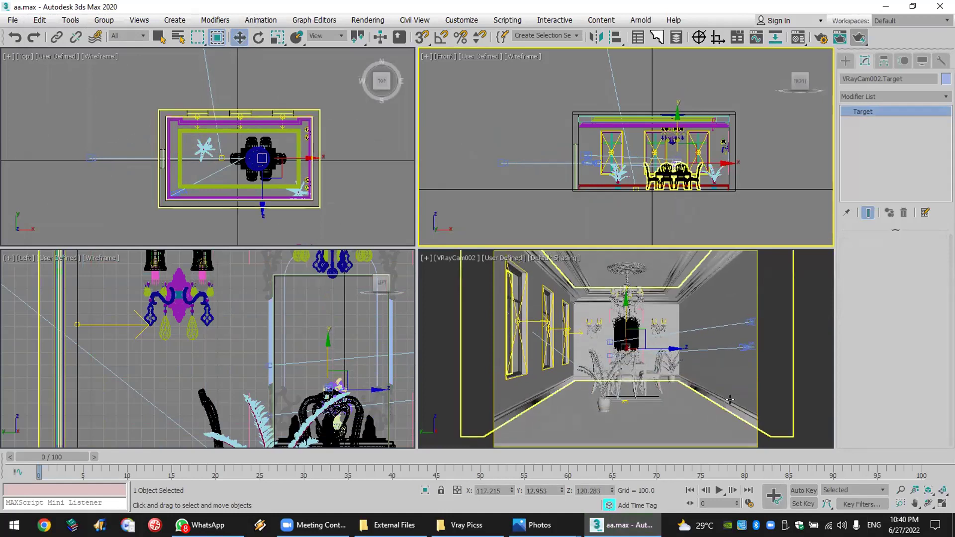
click(901, 503)
drag(660, 413, 645, 379)
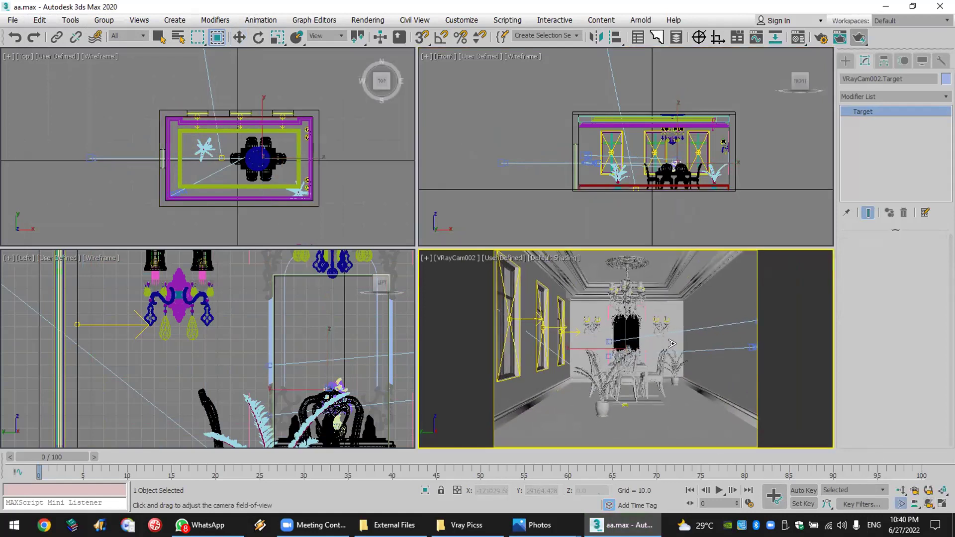
Step: Test-render the VRayCam002 view to check the new framing, and cancel the render early
click(859, 39)
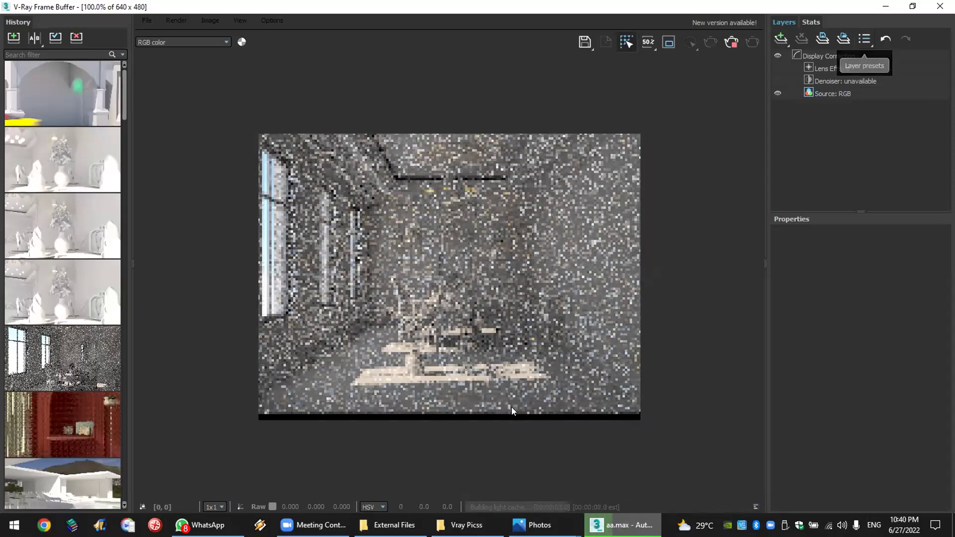
click(934, 12)
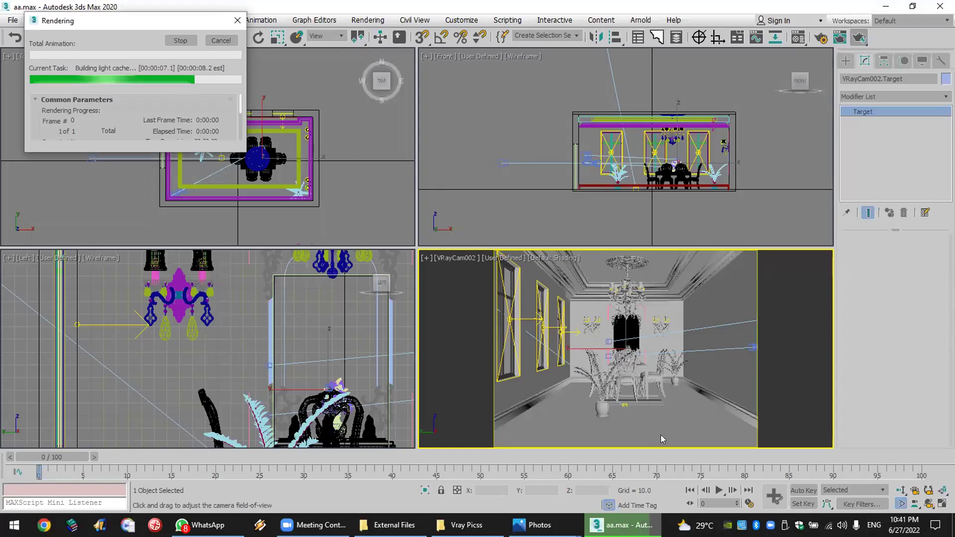
click(217, 41)
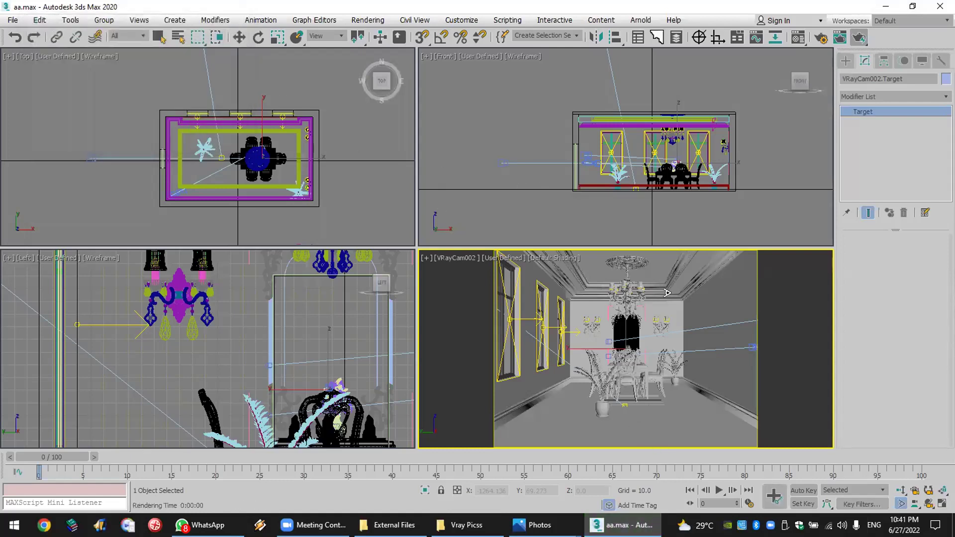
Step: Truck VRayCam002 slightly to refine the framing of the dining room and render its view
click(914, 503)
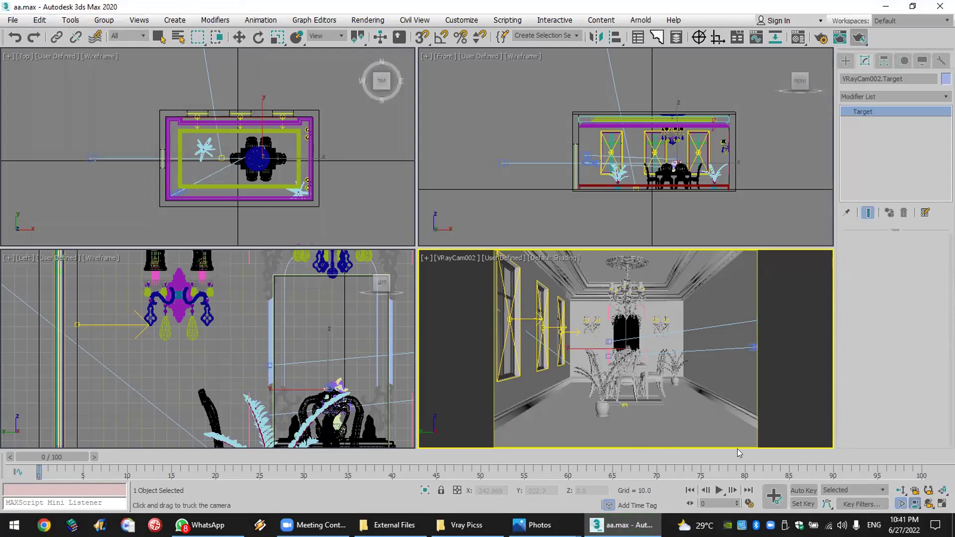
drag(634, 334, 638, 333)
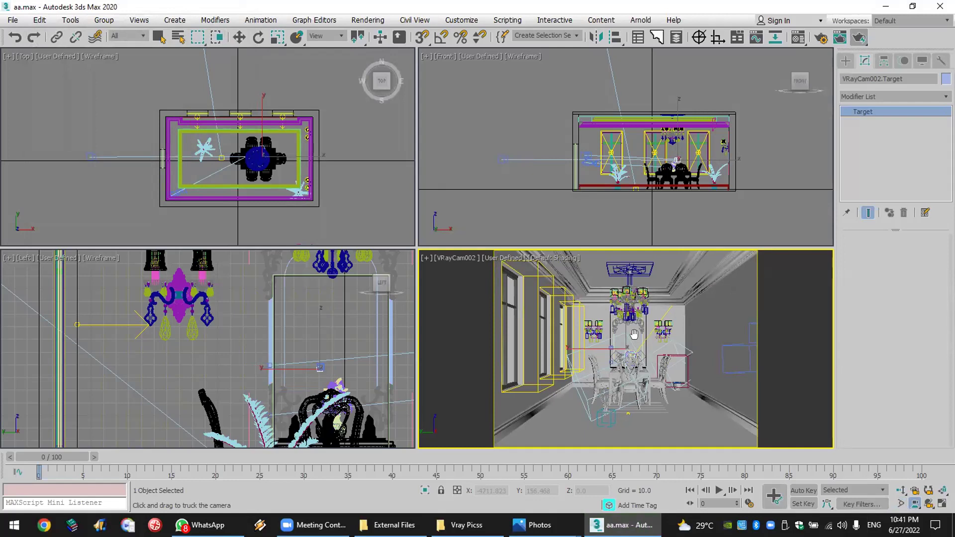
click(860, 33)
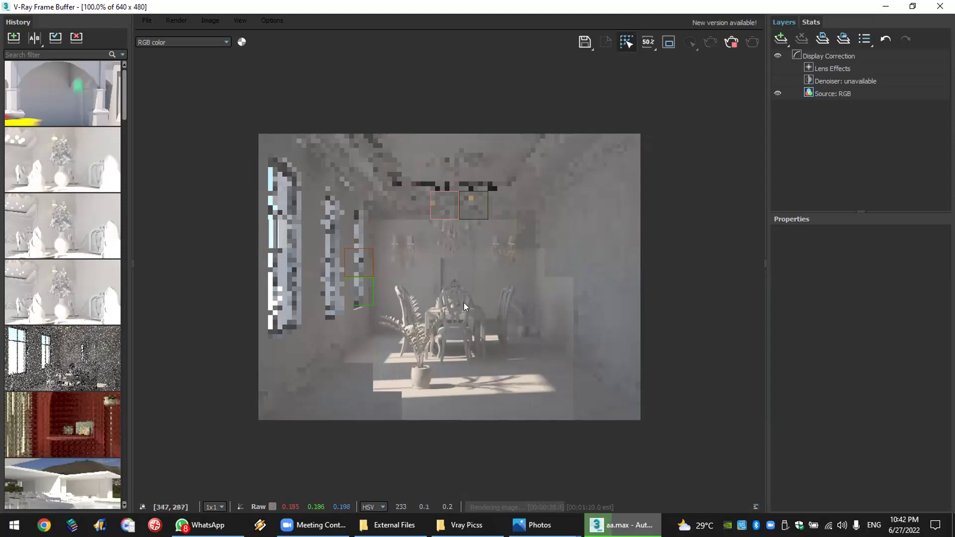
Step: Examine the back wall, wall lamps and dining table up close in the VRayCam002 render
scroll(469, 285, up, 3)
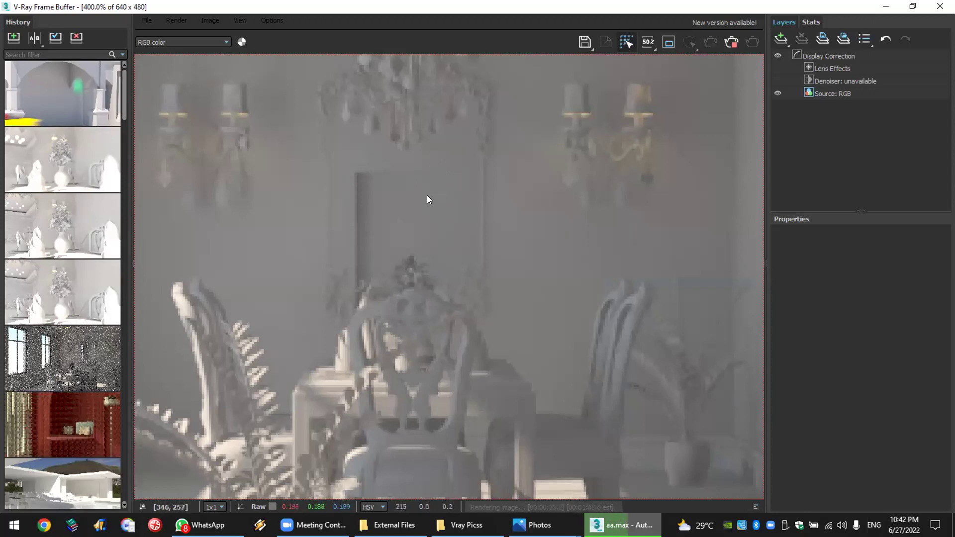
double_click(404, 292)
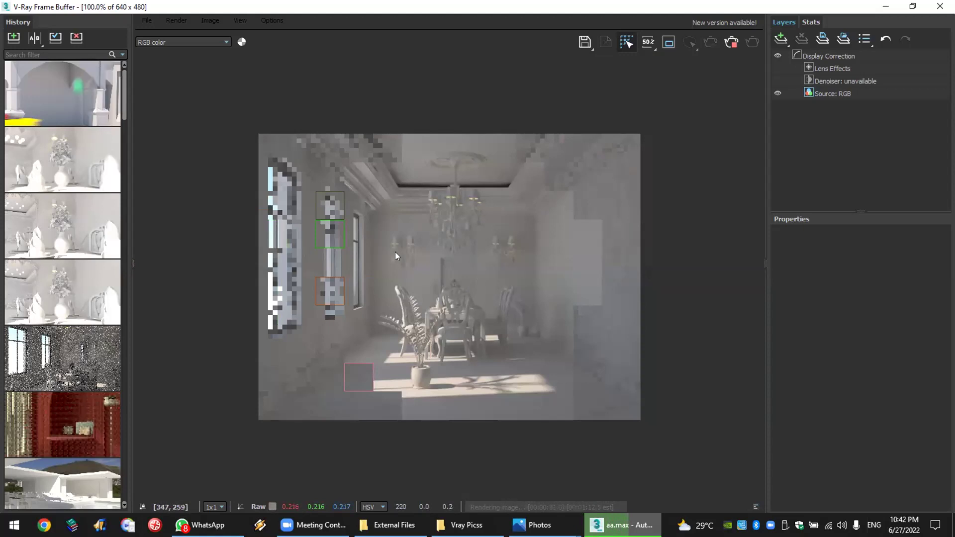
scroll(388, 247, up, 3)
scroll(383, 247, down, 1)
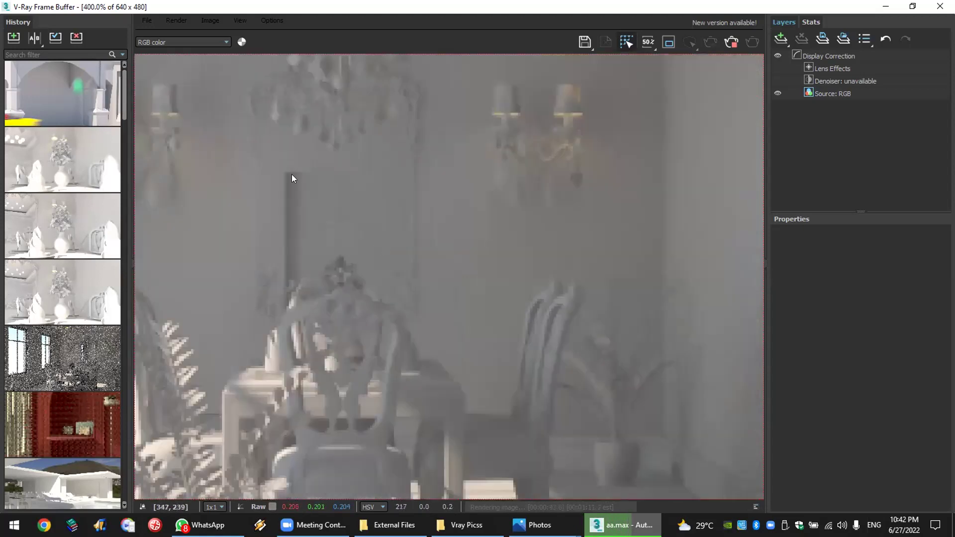
scroll(384, 297, down, 2)
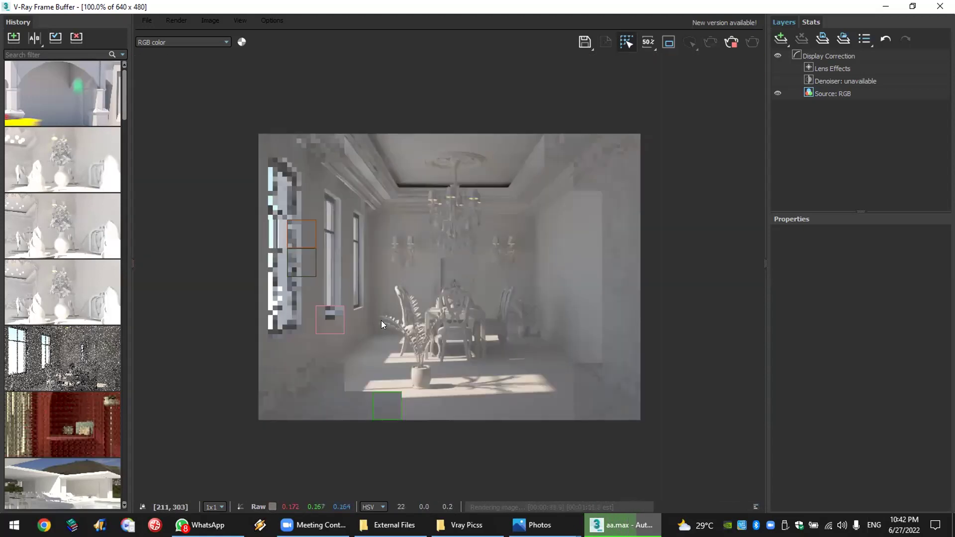